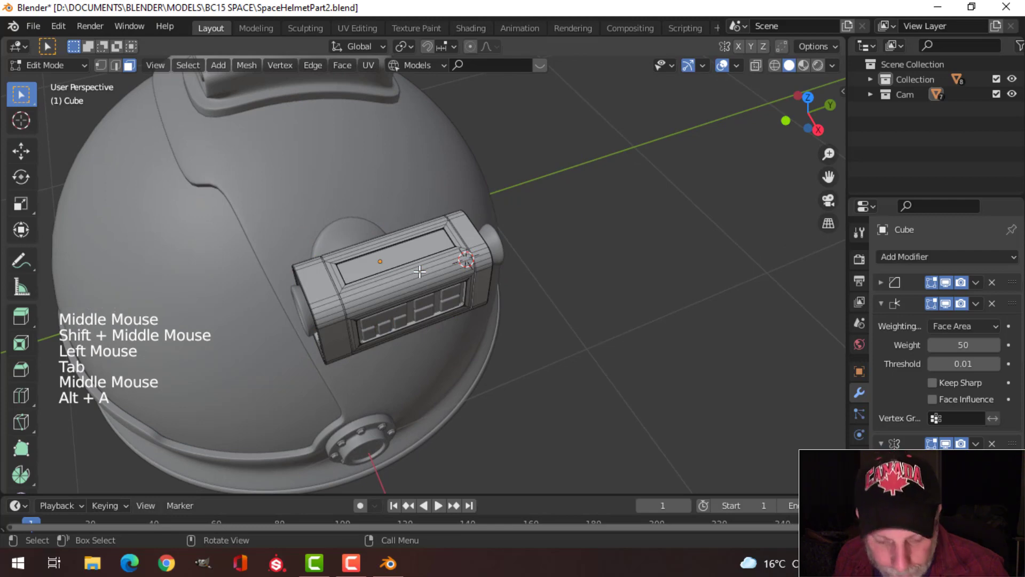
Snap the 3D cursor to the recessed rectangular face on top of the helmet's side box and return to Object Mode
key("3")
left_click(420, 271)
mouse_move(420, 272)
middle_mouse_down("shift")
mouse_move(437, 269)
mouse_move(434, 280)
middle_mouse_up("shift")
scroll(441, 269, "up", 2)
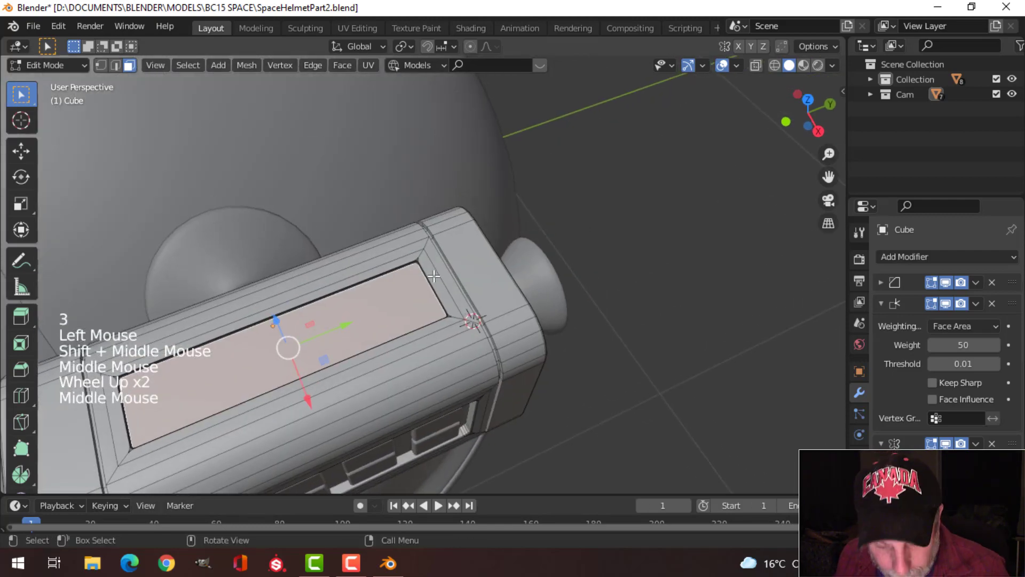
key("shift+s")
left_click(448, 363)
key("alt+a")
key("Tab")
scroll(454, 306, "down", 3)
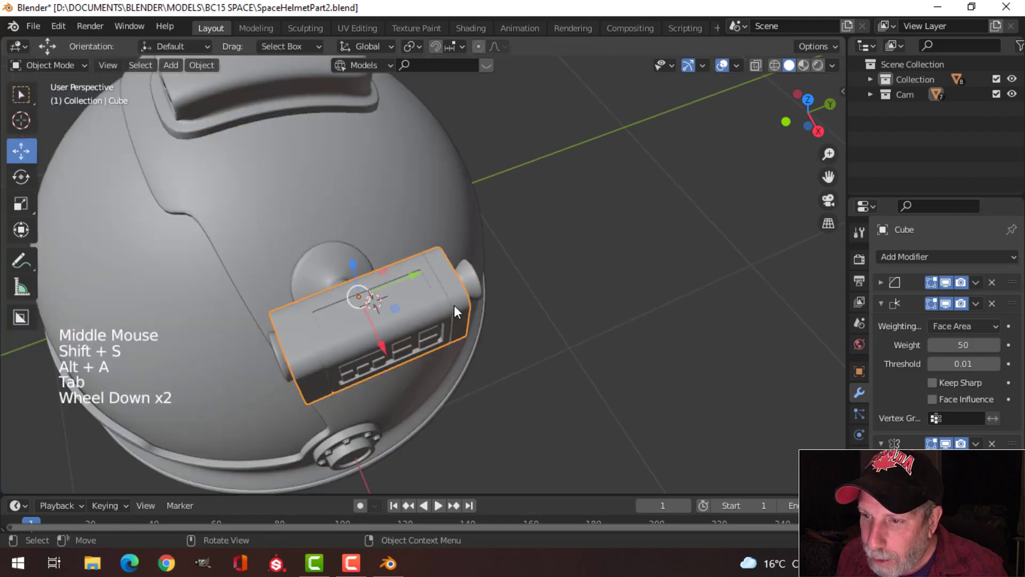
Add a plane at the 3D cursor and scale its mesh down to about 0.091
key("shift+a")
mouse_move(415, 210)
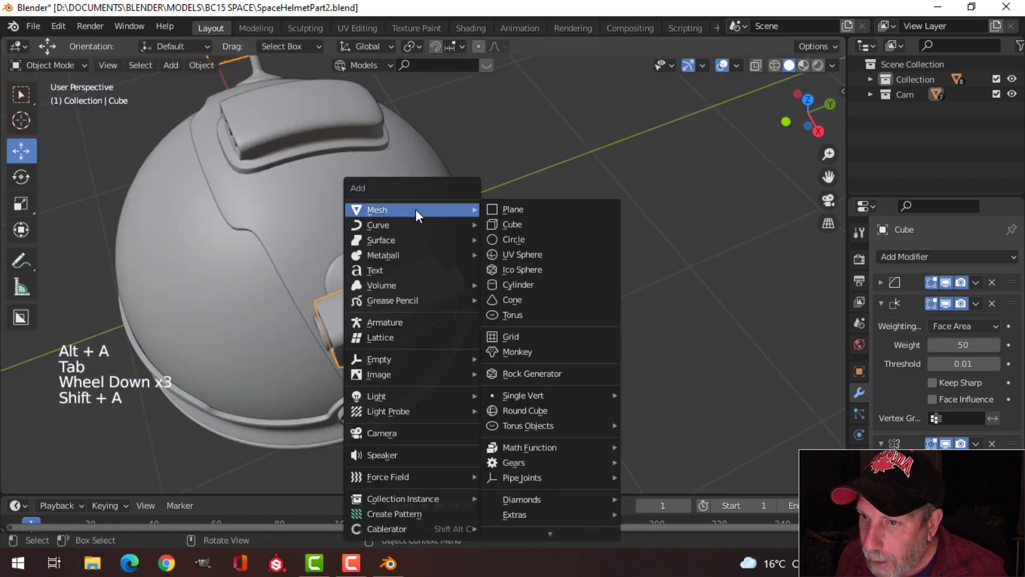
left_click(499, 210)
scroll(504, 232, "down", 2)
key("Tab")
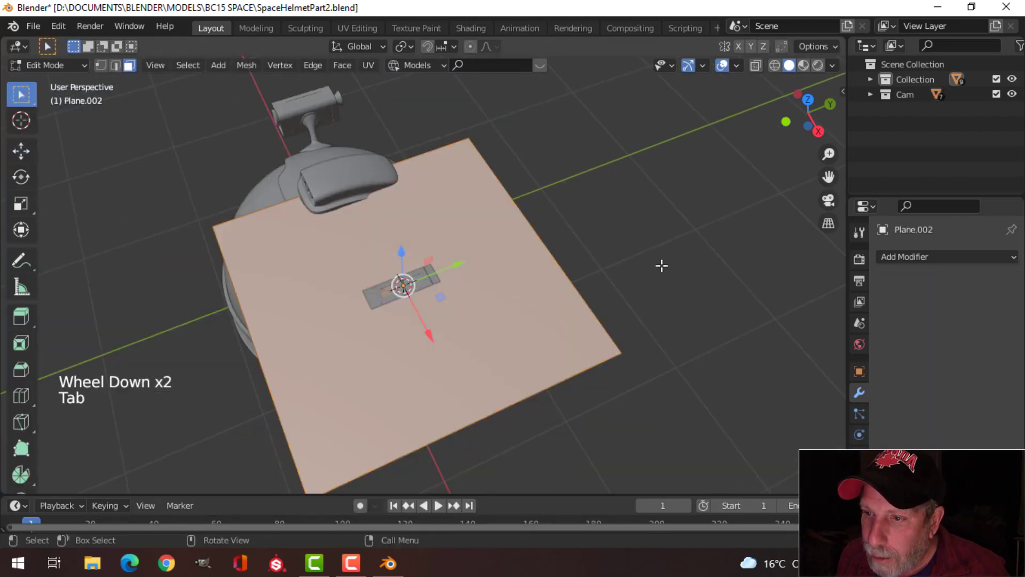
key("s")
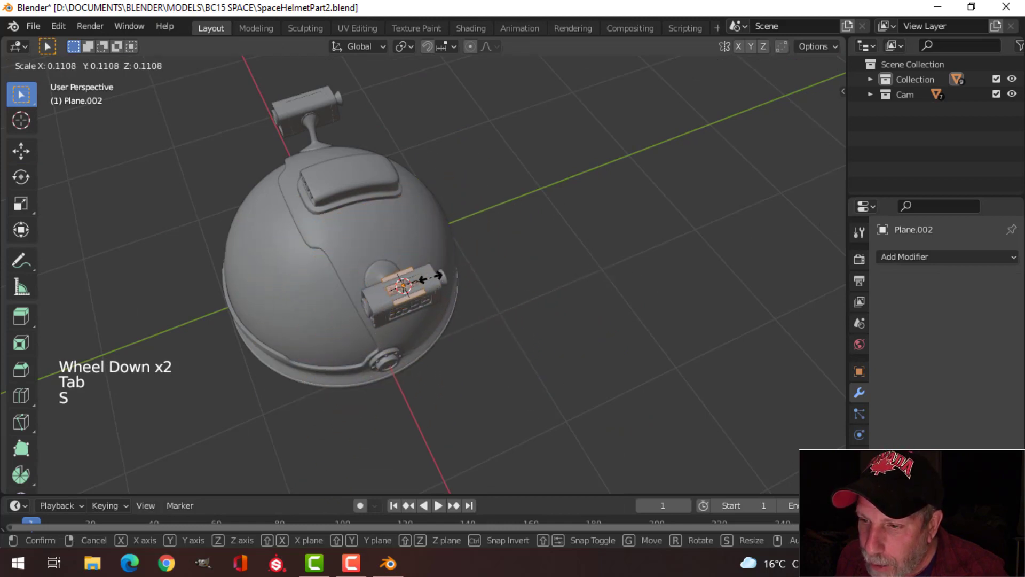
left_click(428, 277)
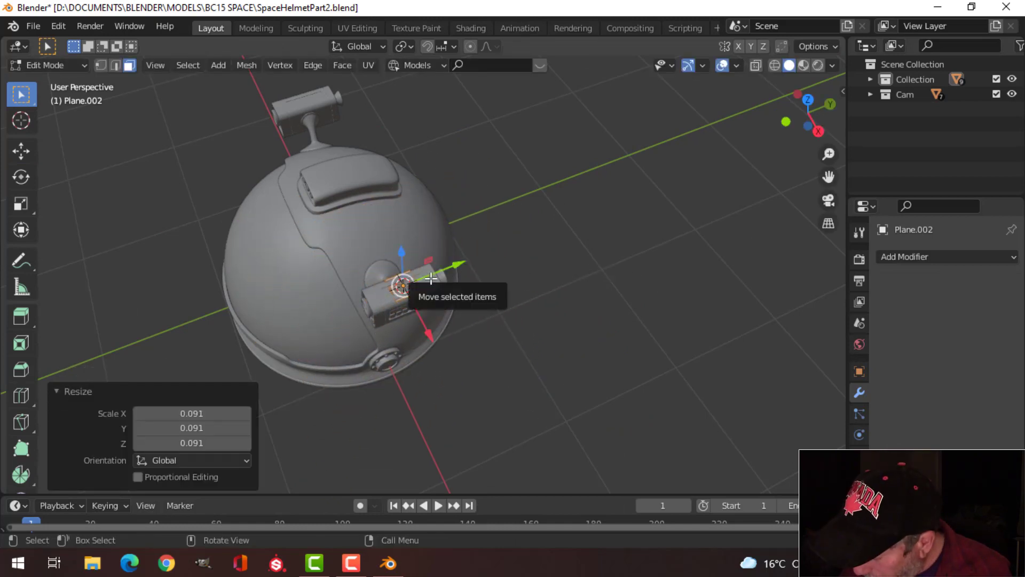
Fit the plane to the box's top recess by scaling it 0.385 along X and stretching it along Y
key("KP_Decimal")
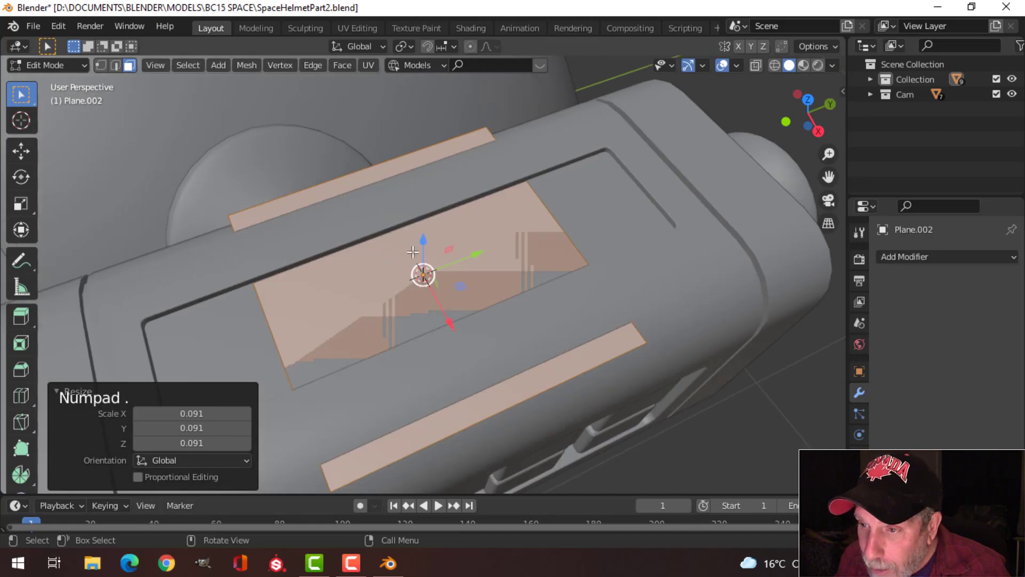
scroll(588, 316, "down", 1)
middle_click_drag(614, 321, 651, 334)
key("s")
key("x")
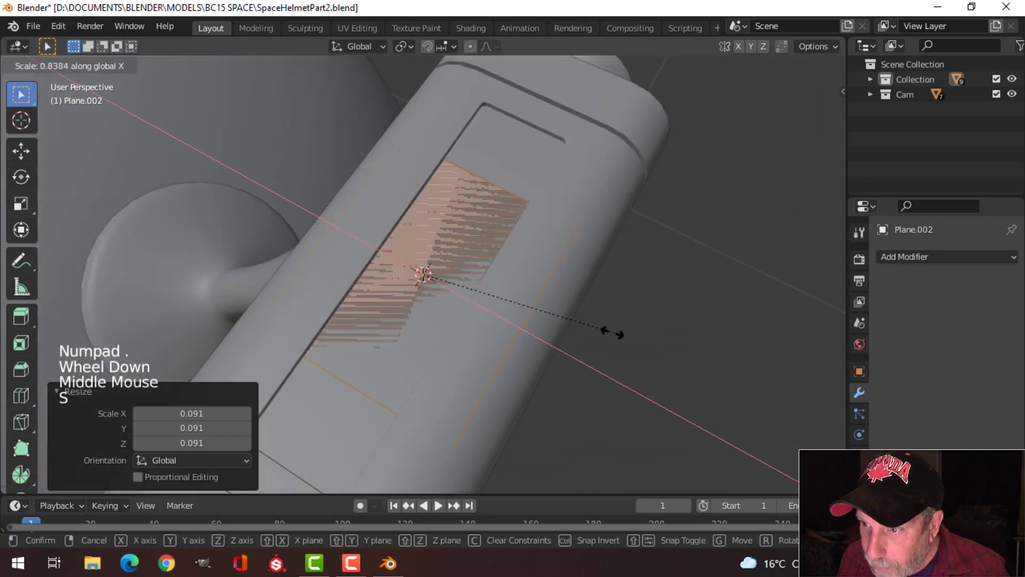
left_click(506, 313)
middle_click_drag(602, 332, 543, 280)
key("s")
key("y")
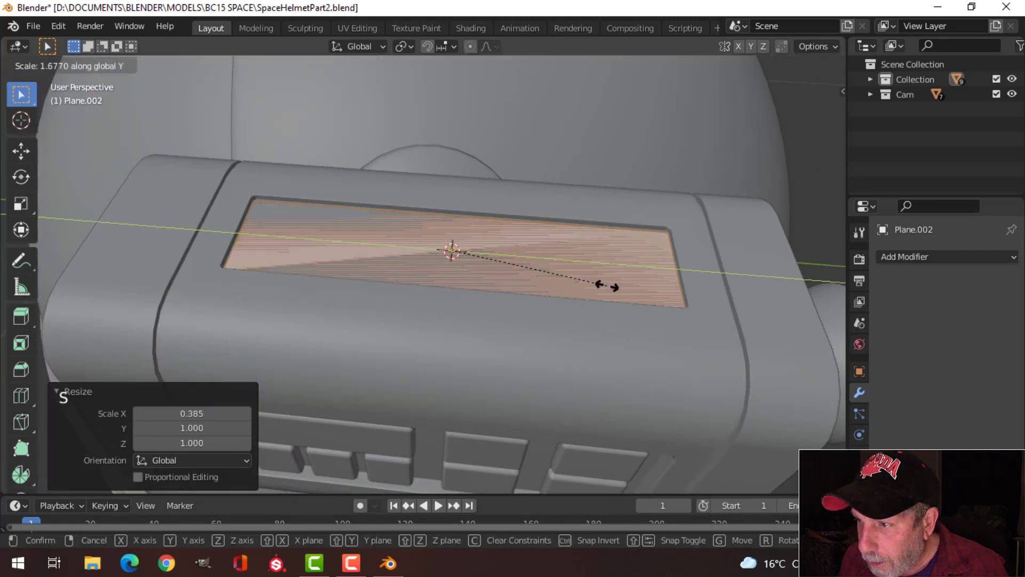
left_click(591, 288)
Raise the plane slightly above the box's top surface
middle_click_drag(590, 288, 512, 221)
left_click_drag(418, 185, 421, 167)
middle_click_drag(421, 167, 434, 196)
Extrude the plane downward into a thin slab and delete its bottom face
key("e")
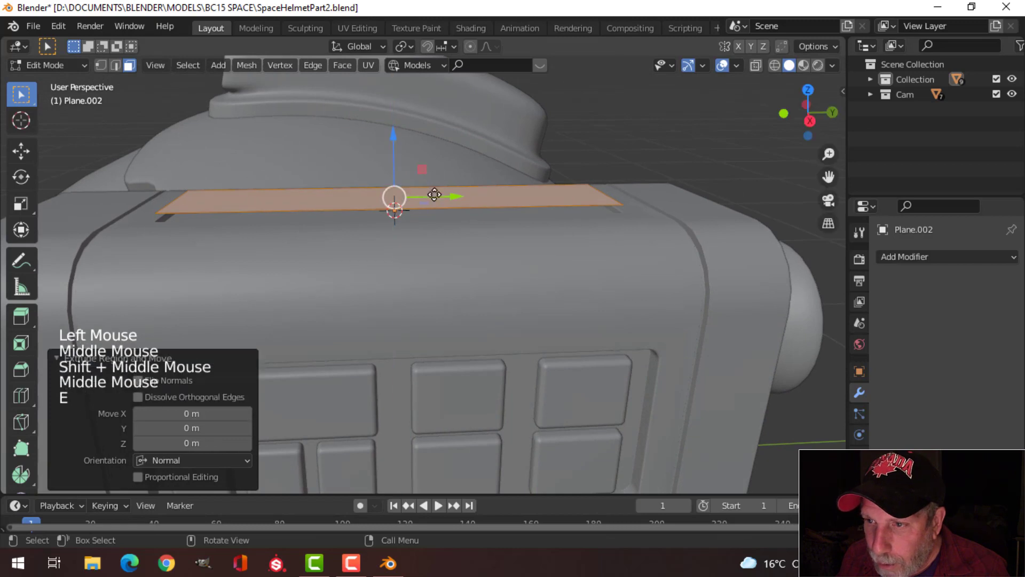
left_click_drag(398, 140, 398, 161)
key("x")
left_click(335, 193)
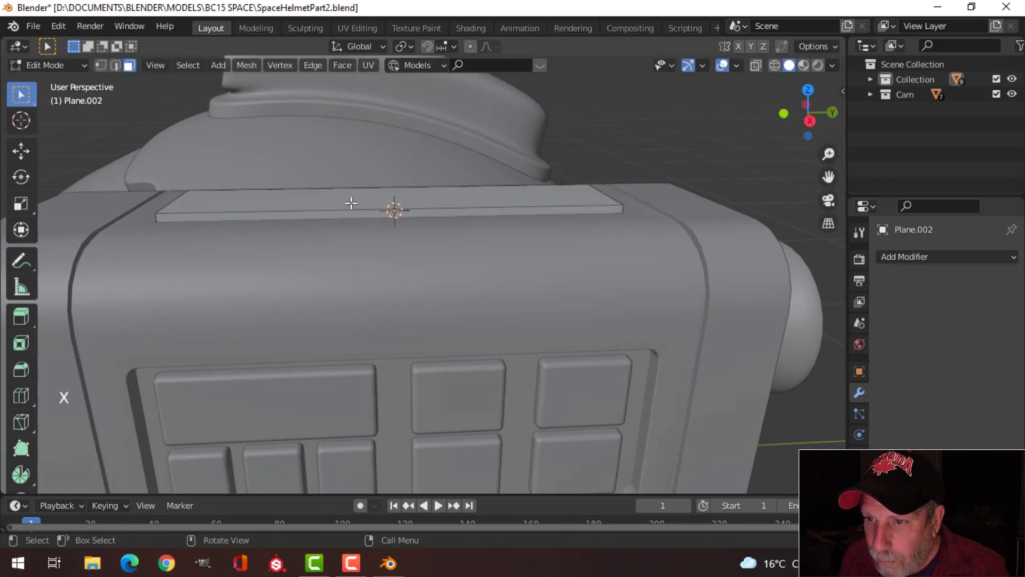
Round the slab's four vertical corner edges with a 5-segment bevel
middle_click_drag(349, 204, 320, 273)
key("Tab")
middle_click_drag(321, 273, 362, 266)
scroll(377, 283, "up", 2)
key("Tab")
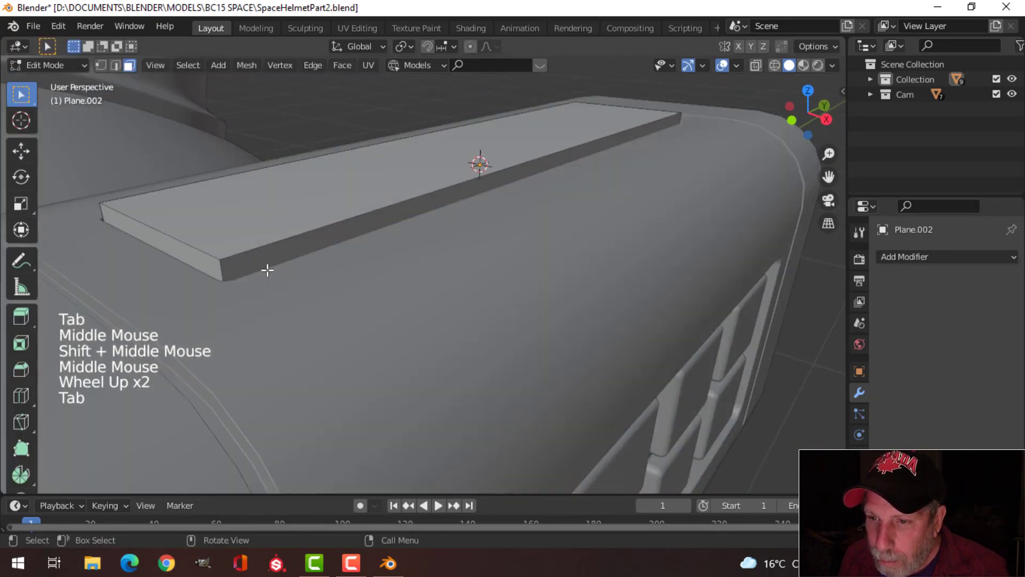
middle_click_drag(268, 269, 275, 273)
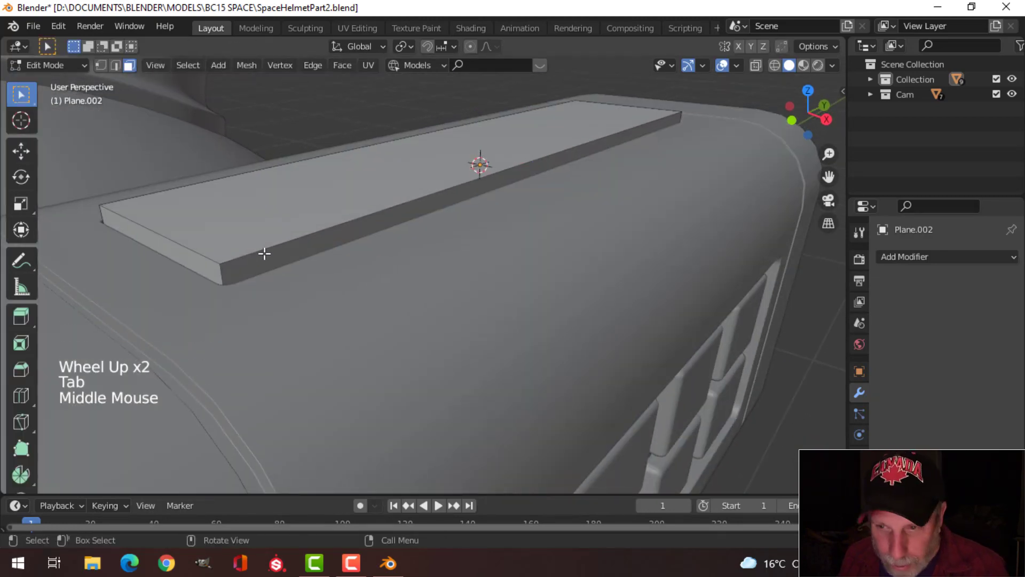
left_click(227, 272)
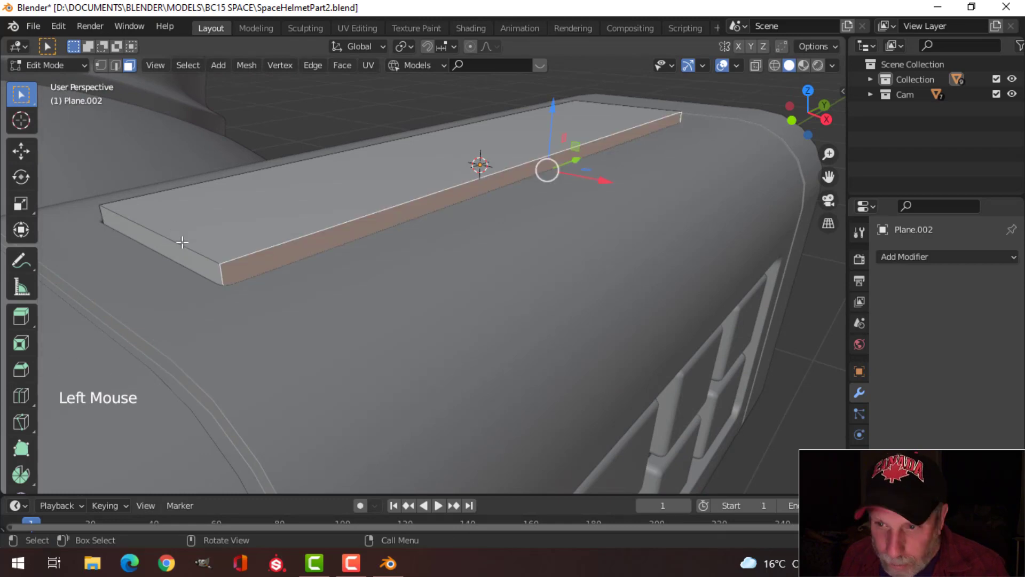
key("2")
left_click(219, 273)
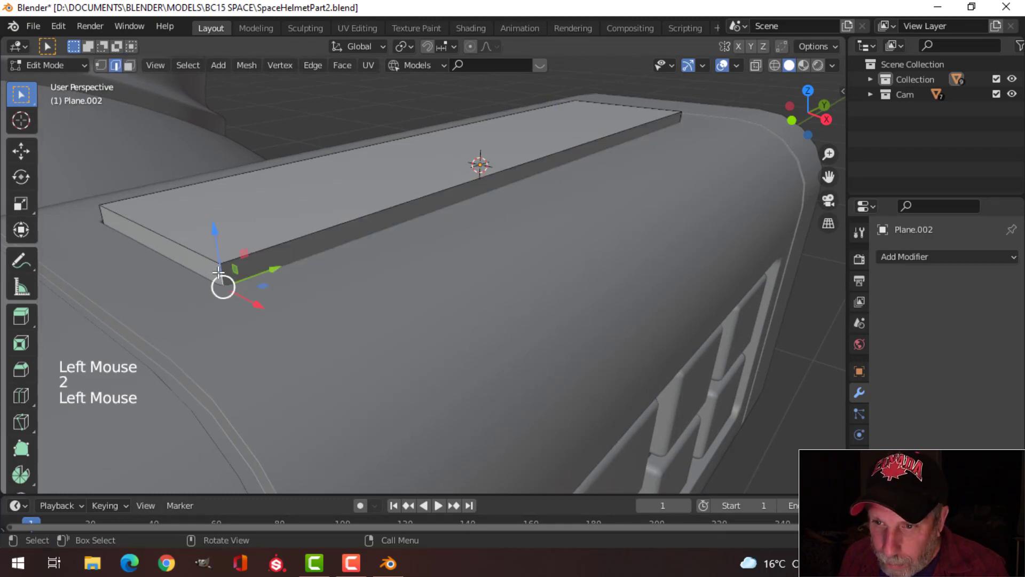
left_click(102, 217, "shift")
middle_click_drag(470, 236, 274, 229)
scroll(299, 251, "down", 2)
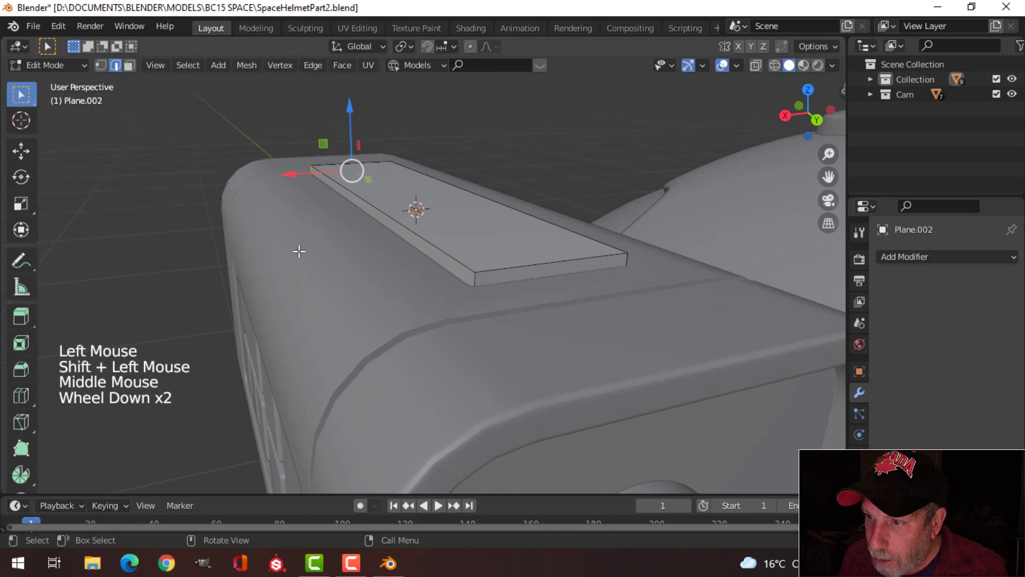
left_click(470, 276, "shift")
middle_click_drag(552, 295, 491, 302)
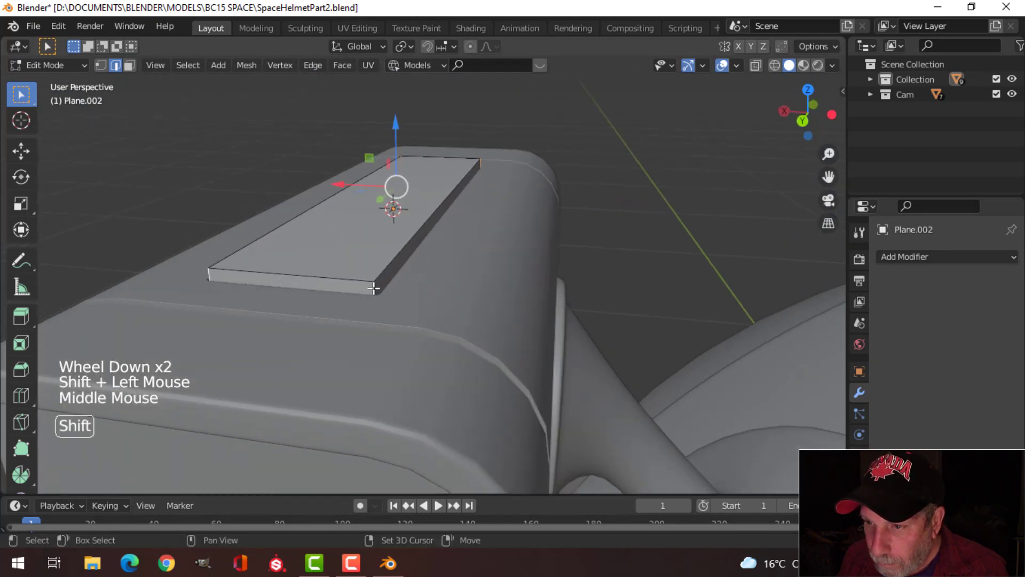
left_click(451, 290, "shift")
key("ctrl+b")
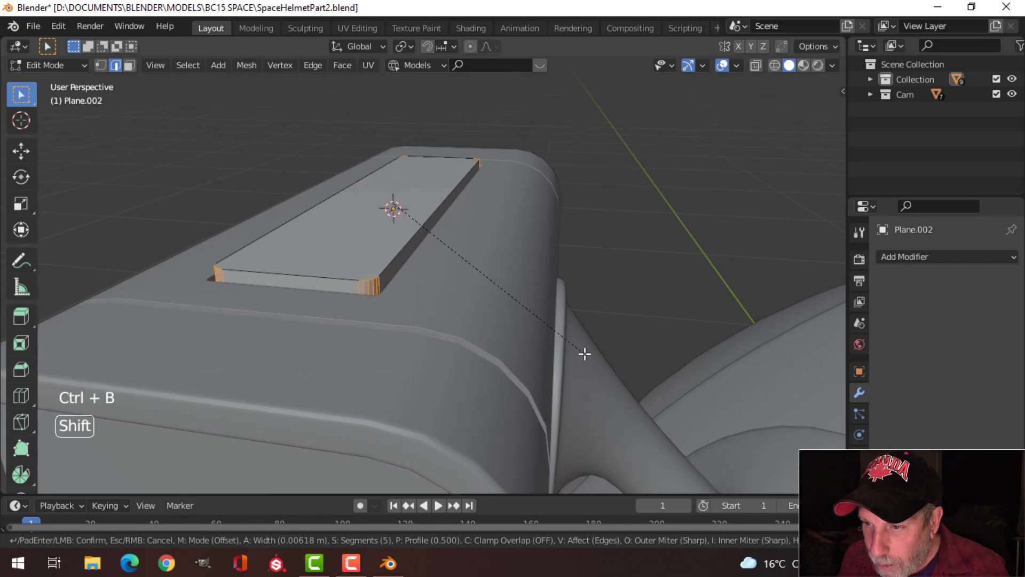
left_click(422, 297)
Bevel the slab's top outline with 5 segments and a width of about 0.0033 m
key("alt+a")
left_click(429, 264, "alt+shift")
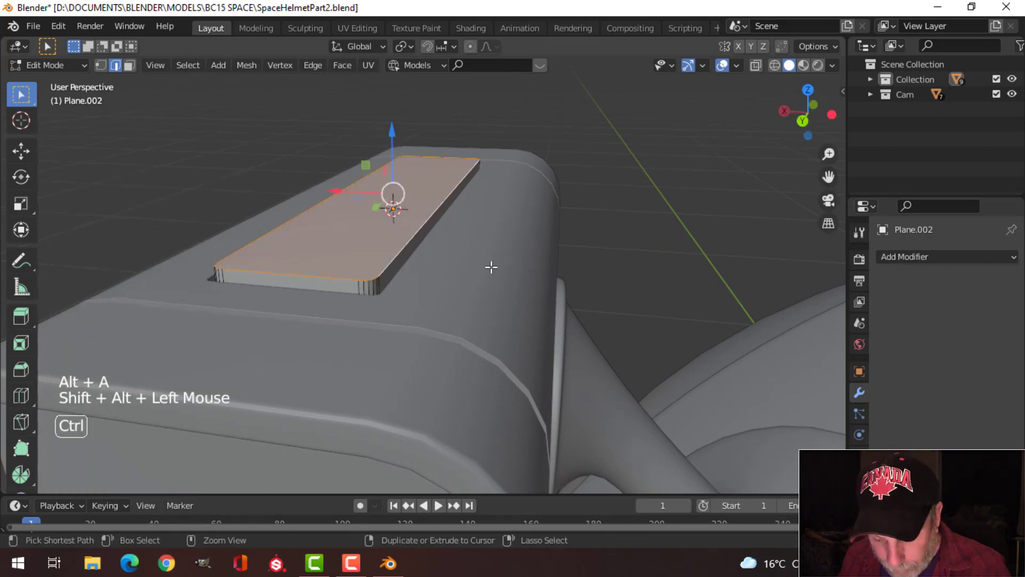
key("ctrl+b")
left_click(526, 308)
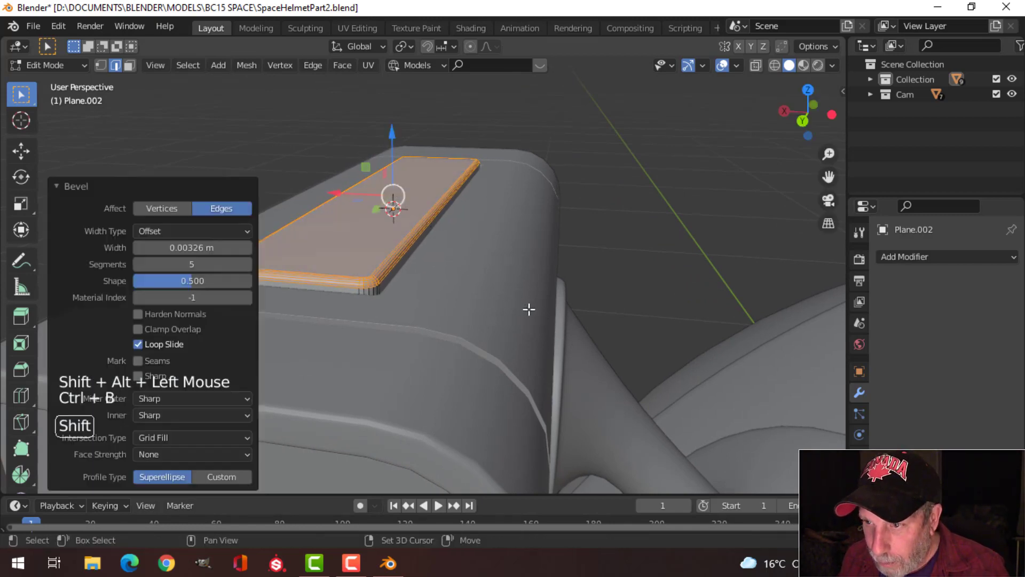
Apply smooth shading to the slab in Object Mode
key("Tab")
middle_click_drag(529, 307, 495, 315)
key("alt+a")
scroll(513, 303, "down", 2)
left_click(513, 300)
right_click(514, 301)
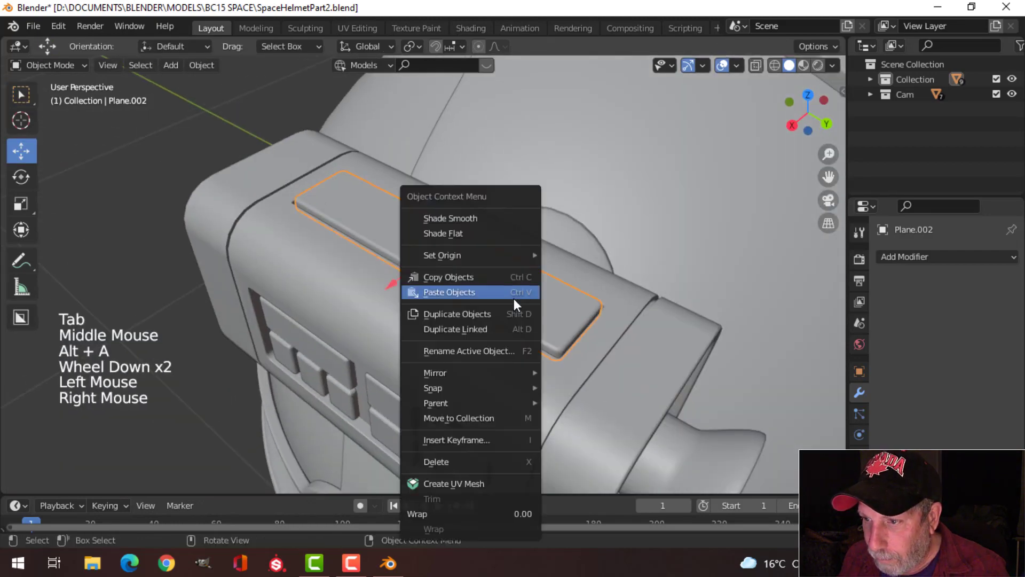
middle_click_drag(430, 257, 467, 239)
key("alt+a")
Lower the slab about 0.0044 m along Z into the box's top recess
left_click(467, 239)
middle_click_drag(470, 286, 433, 209)
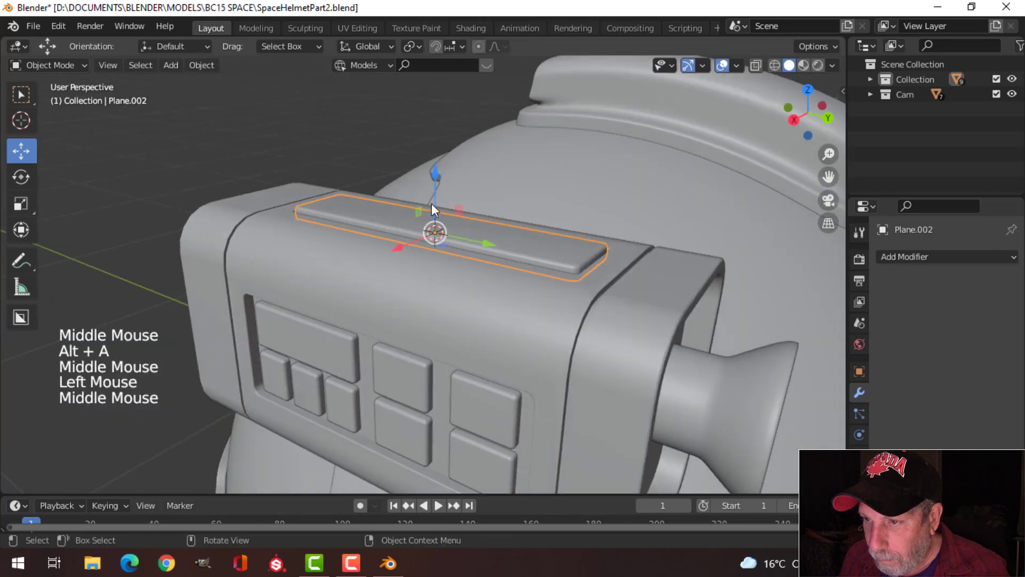
left_click_drag(436, 174, 435, 178)
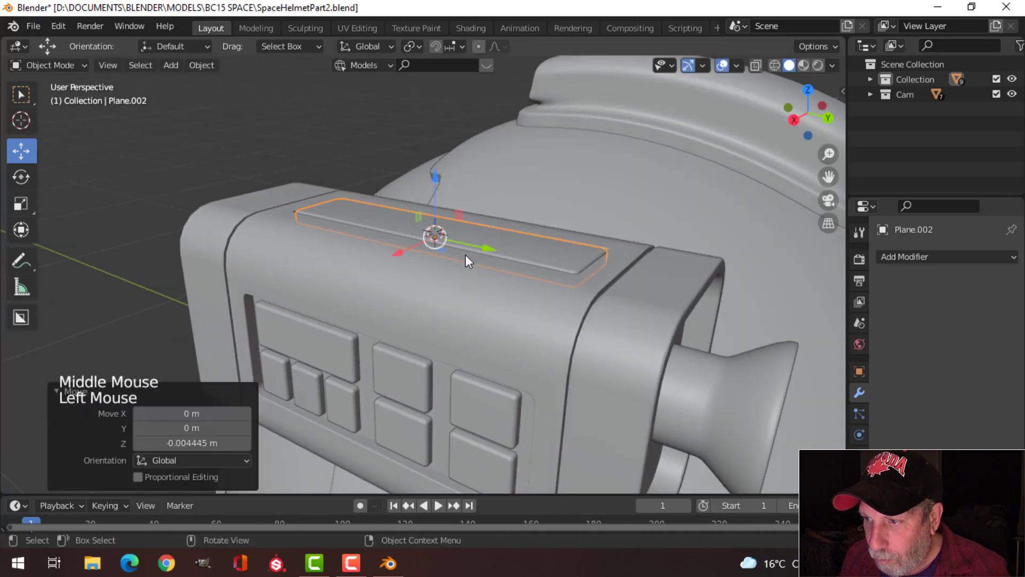
key("alt+a")
middle_click_drag(465, 254, 441, 338)
scroll(505, 308, "down", 2)
scroll(510, 281, "down", 2)
scroll(504, 341, "up", 2)
middle_click_drag(504, 342, 437, 315)
scroll(419, 310, "up", 2)
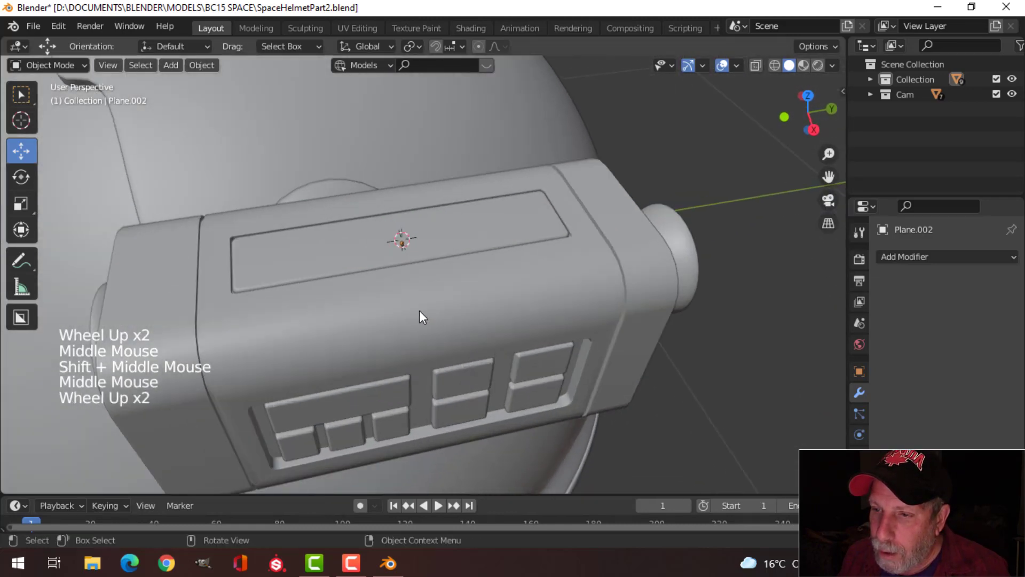
Isolate the slab in local view and open its mesh in Edit Mode
left_click(341, 243)
key("Tab")
middle_click_drag(341, 243, 373, 284)
key("alt+a")
scroll(335, 283, "up", 3)
mouse_move(374, 285)
middle_mouse_down()
mouse_move(410, 286)
mouse_move(354, 291)
mouse_move(364, 288)
middle_mouse_up()
key("Tab")
key("KP_Divide")
key("Tab")
scroll(342, 310, "up", 2)
middle_click_drag(364, 288, 378, 263)
scroll(374, 267, "up", 2)
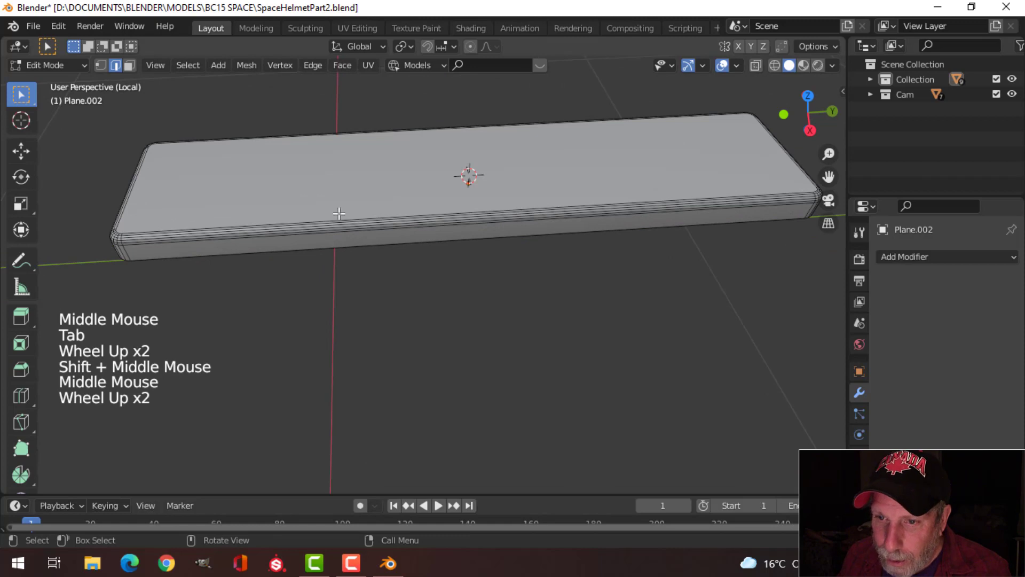
Show the slab from the top view in wireframe shading
key("ctrl+r")
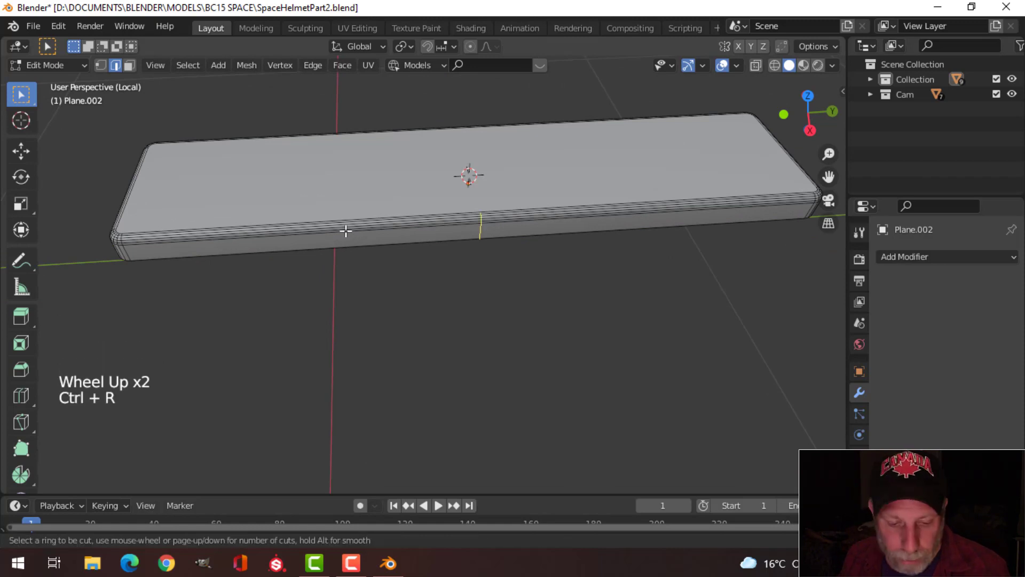
key("Escape")
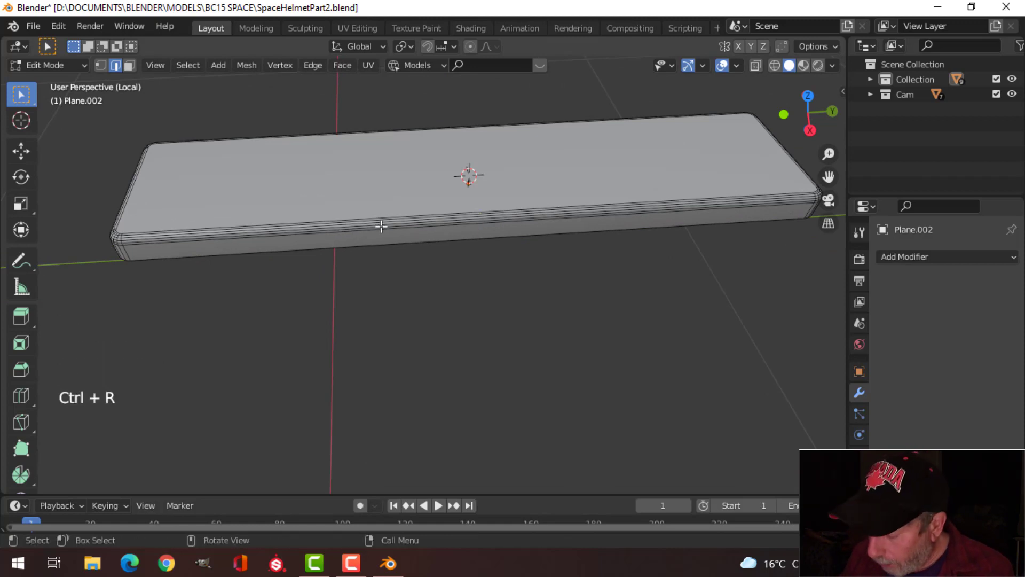
key("KP_7")
scroll(294, 240, "down", 3)
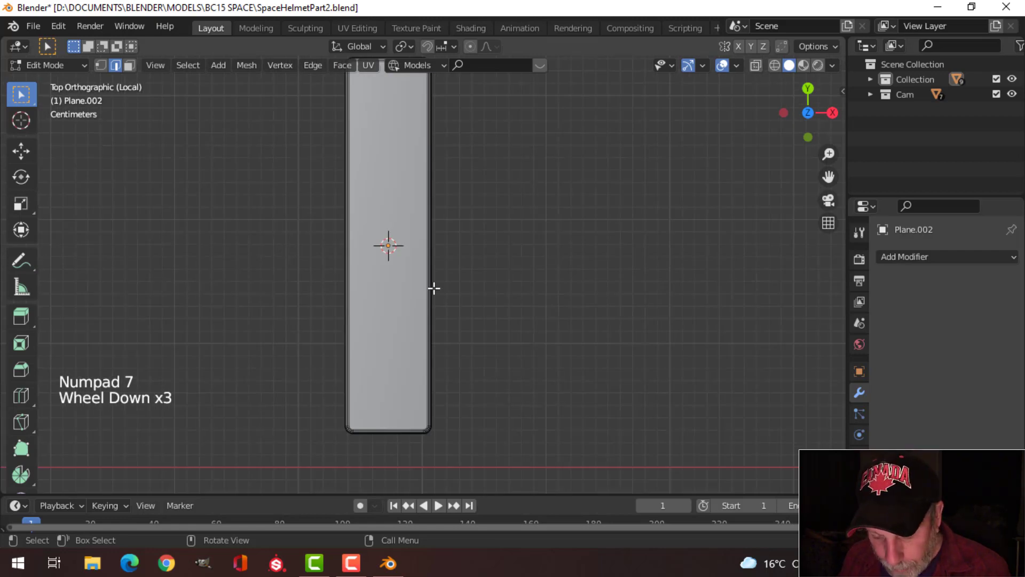
key("k")
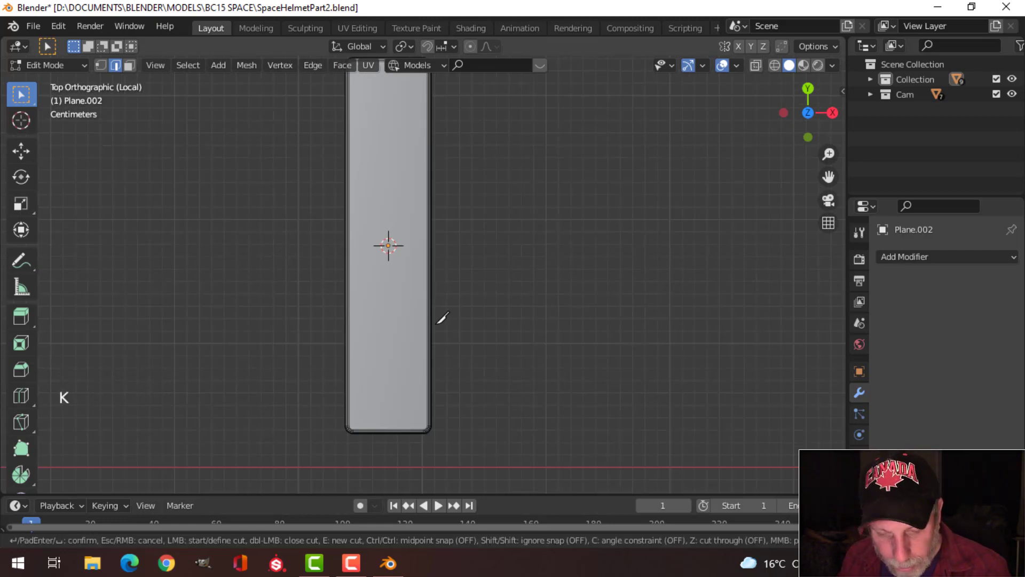
right_click(443, 317)
key("z")
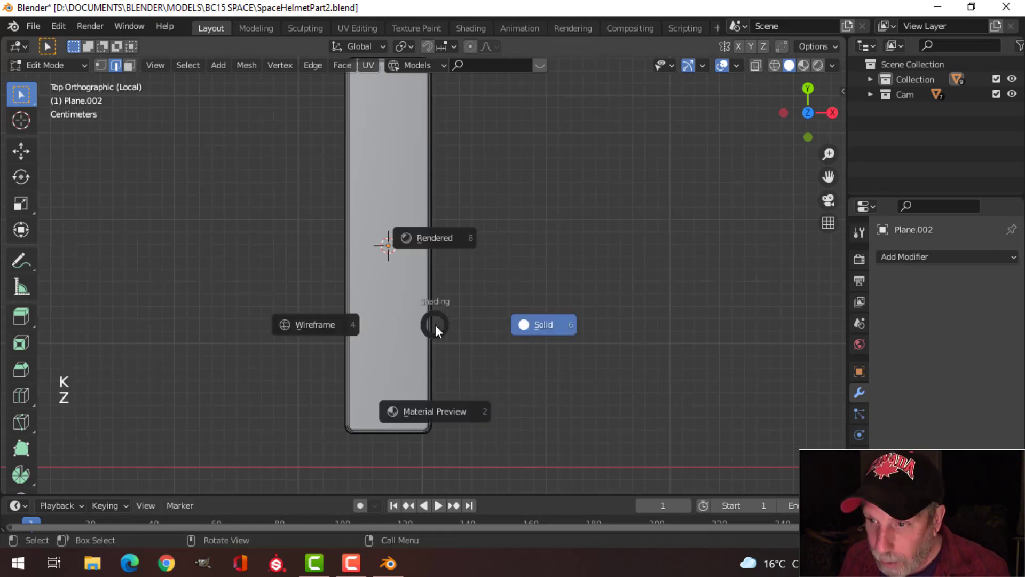
left_click(347, 326)
Knife-cut a straight, angle-constrained line across the slab's top face, about a fifth of its length from the -Y end
key("k")
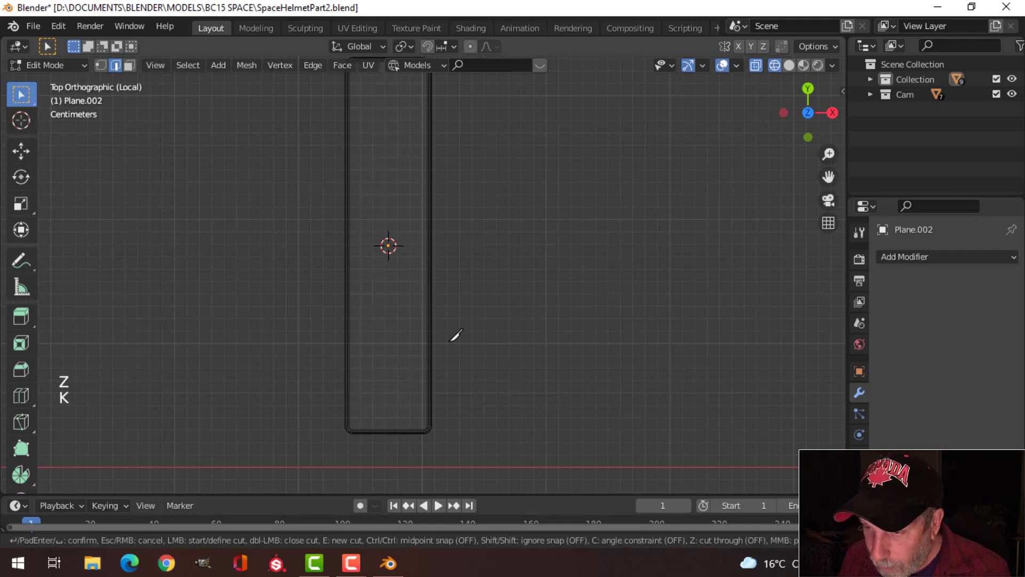
right_click(411, 340)
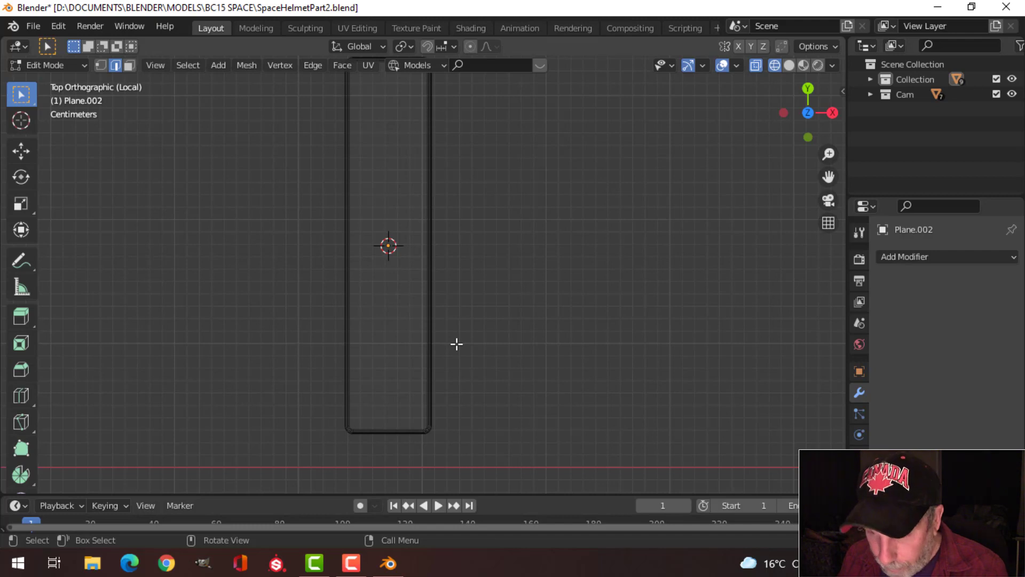
key("k")
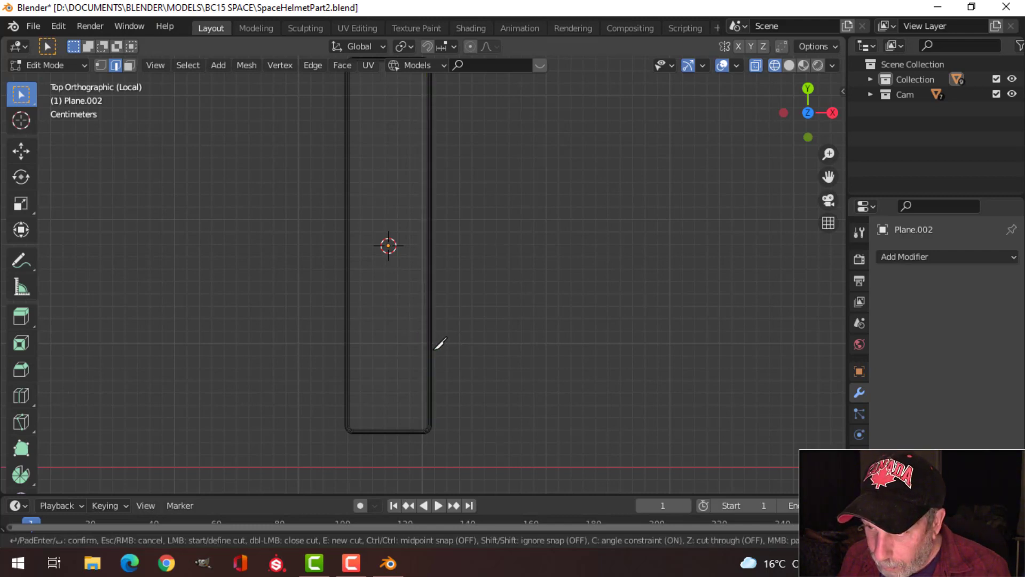
left_click(431, 352)
key("c")
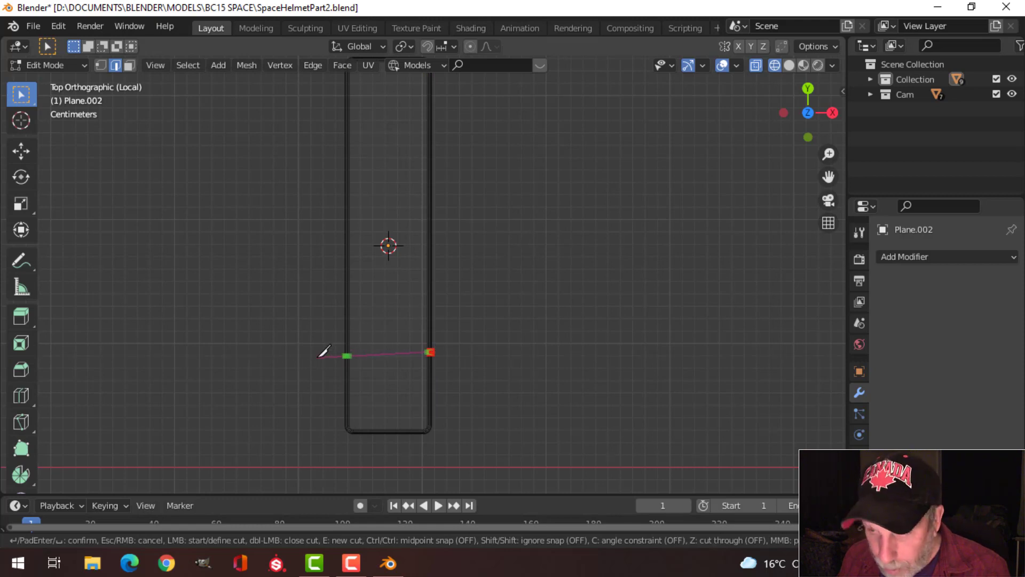
key("c")
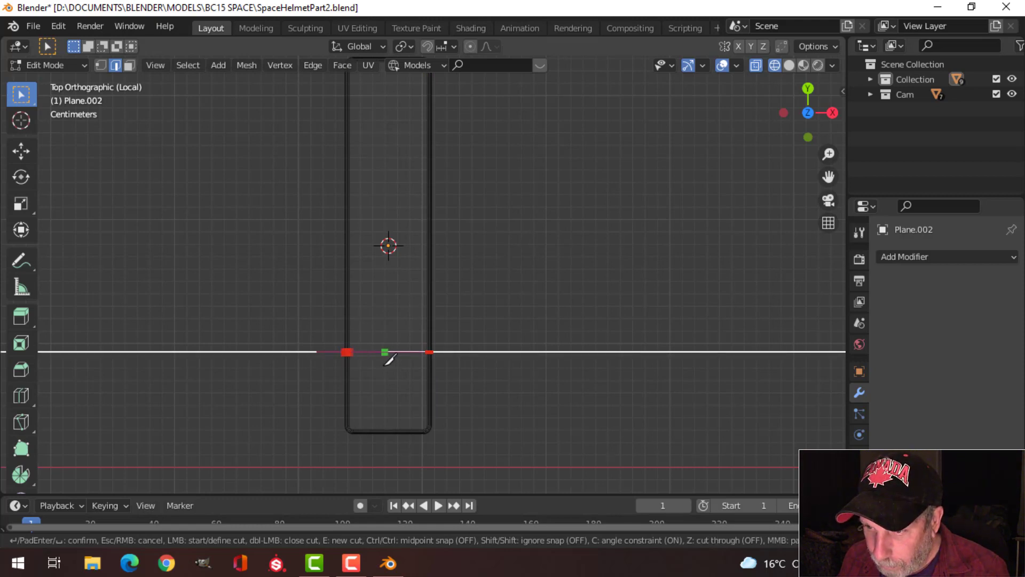
key("Return")
Continue the knife cut straight down the slab's +X side face to its bottom edge, using solid shading and the right view
mouse_move(401, 366)
middle_mouse_down()
mouse_move(331, 240)
mouse_move(328, 298)
mouse_move(345, 314)
mouse_move(305, 304)
mouse_move(351, 303)
mouse_move(357, 316)
mouse_move(339, 306)
mouse_move(382, 303)
middle_mouse_up()
scroll(300, 247, "up", 3)
scroll(328, 298, "up", 2)
scroll(304, 304, "up", 2)
key("z")
left_click(437, 303)
scroll(341, 307, "up", 2)
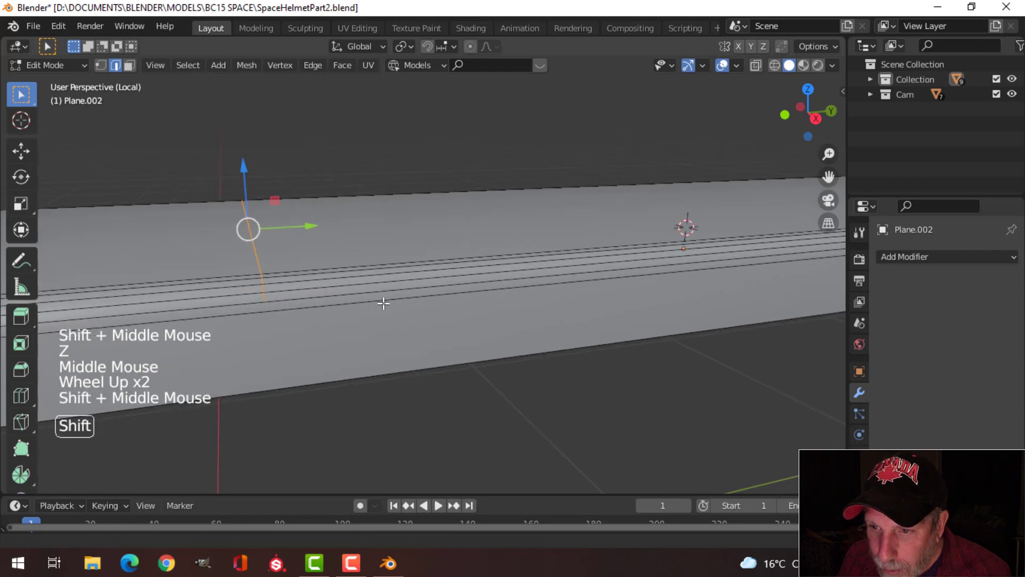
key("1")
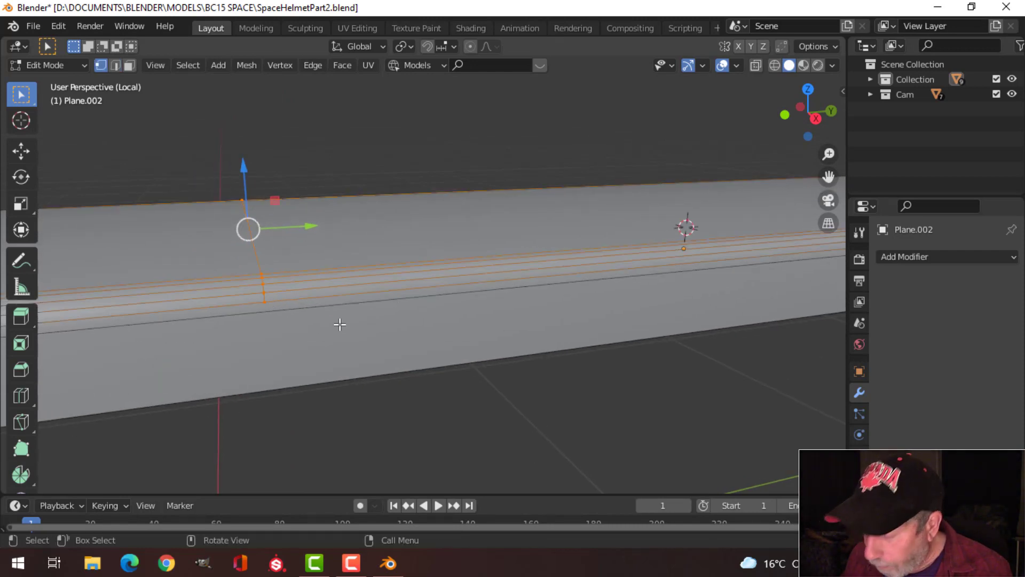
key("KP_3")
scroll(305, 310, "up", 2)
middle_click_drag(304, 309, 430, 310, "shift")
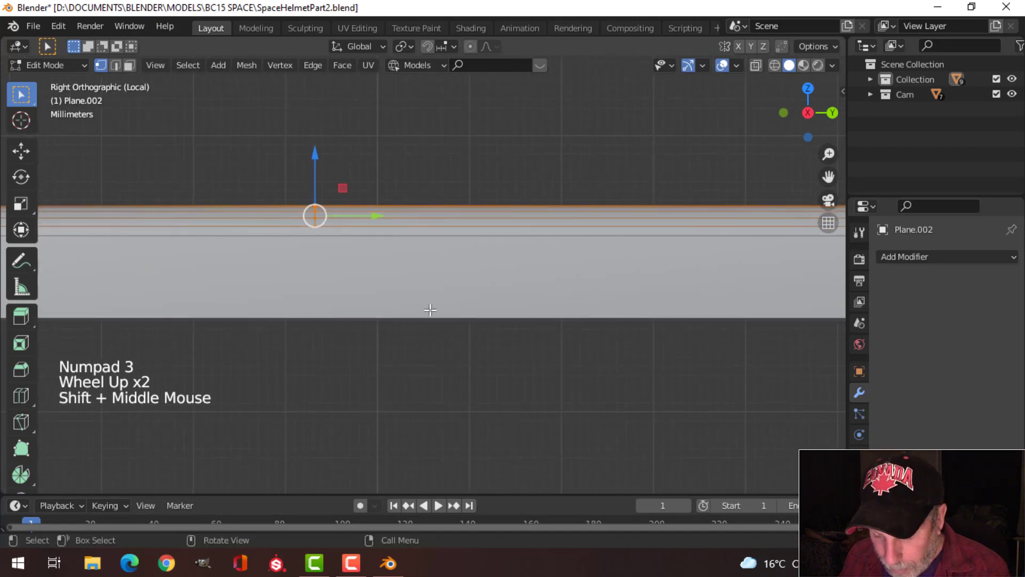
key("k")
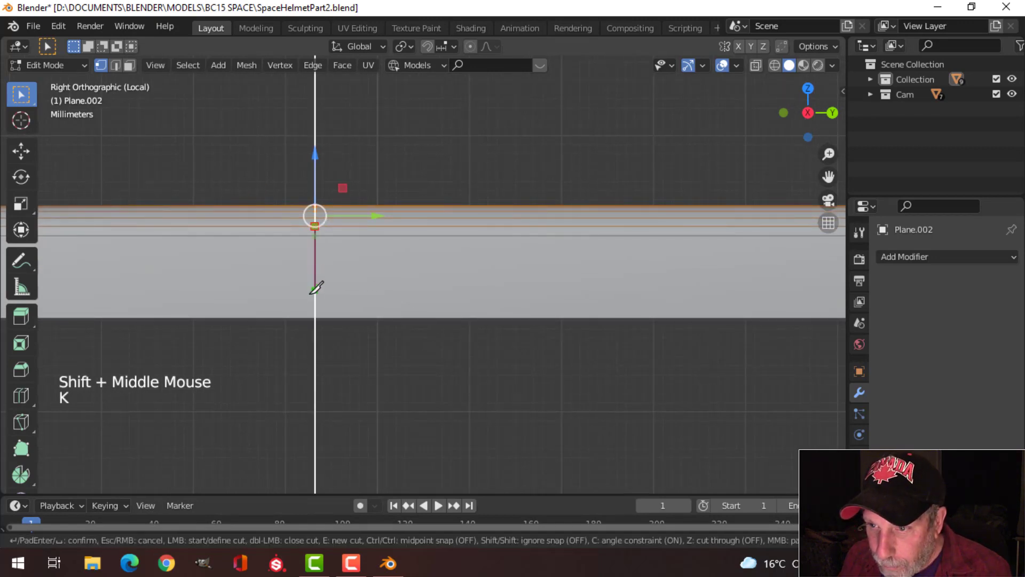
left_click(314, 318)
key("Return")
Knife-cut from the end of the crosswise cut straight down the slab's -X side face to its bottom edge
middle_click_drag(259, 250, 511, 280)
scroll(433, 316, "down", 3)
middle_click_drag(432, 317, 469, 289)
key("alt+a")
middle_click_drag(470, 289, 481, 282)
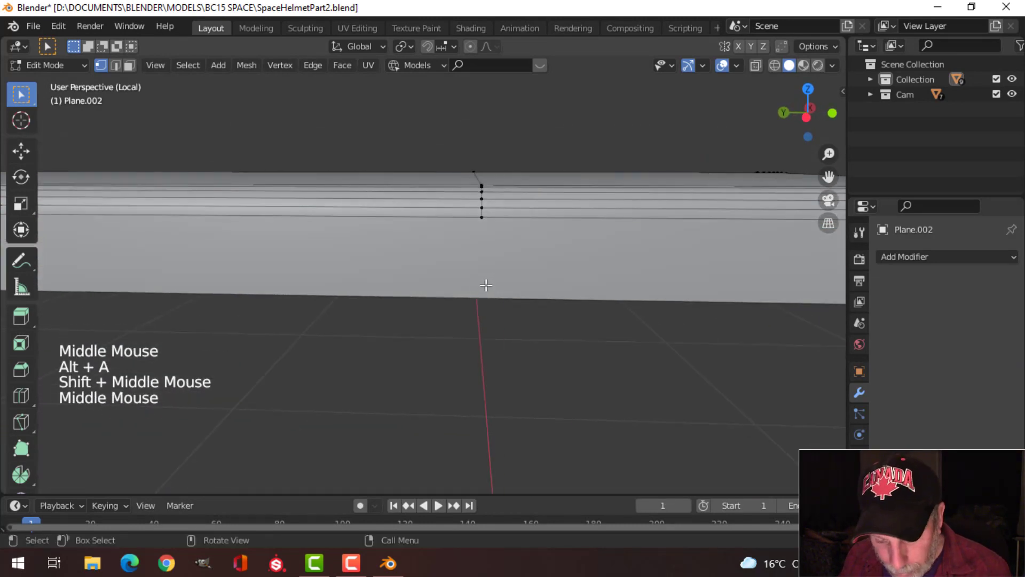
key("k")
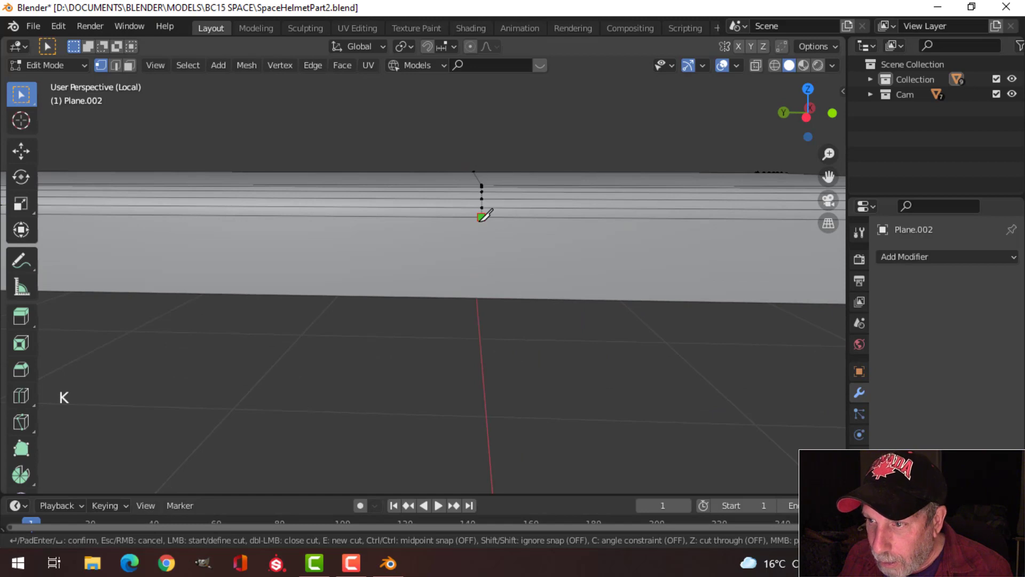
left_click(479, 293)
key("Return")
key("alt+a")
Bevel the crosswise cut's edge loop about 0.00069 m wide with 2 segments, and switch to face selection
middle_click_drag(481, 257, 549, 295)
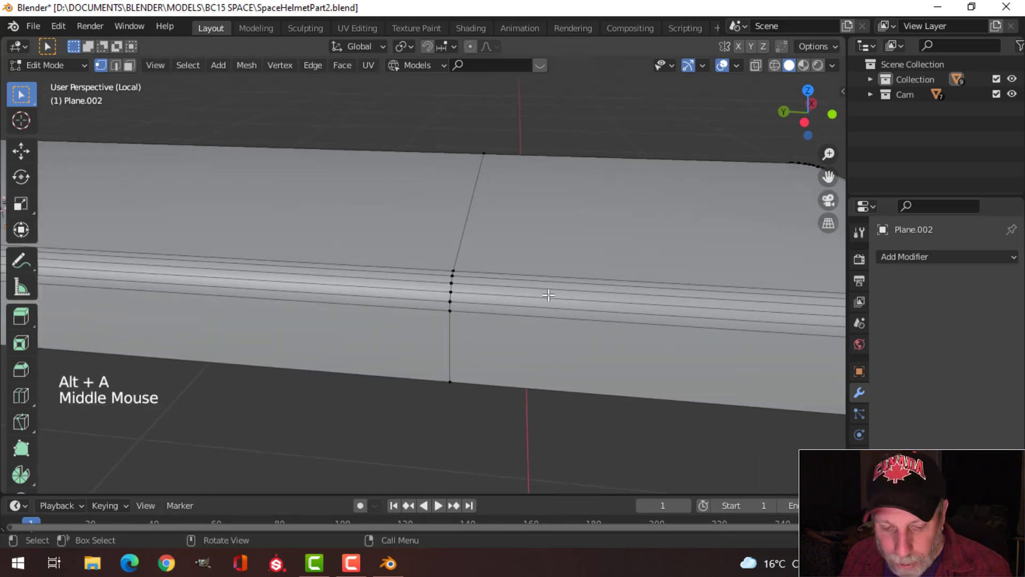
key("2")
left_click(465, 214, "alt+shift")
scroll(488, 265, "down", 2)
middle_click_drag(487, 266, 483, 263, "shift")
middle_click_drag(484, 262, 481, 259)
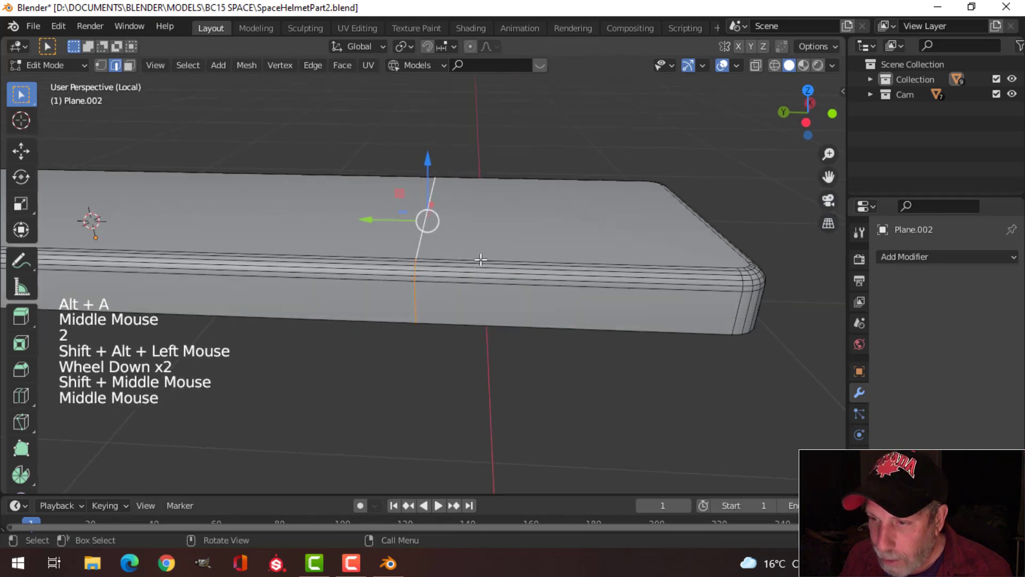
key("ctrl+b")
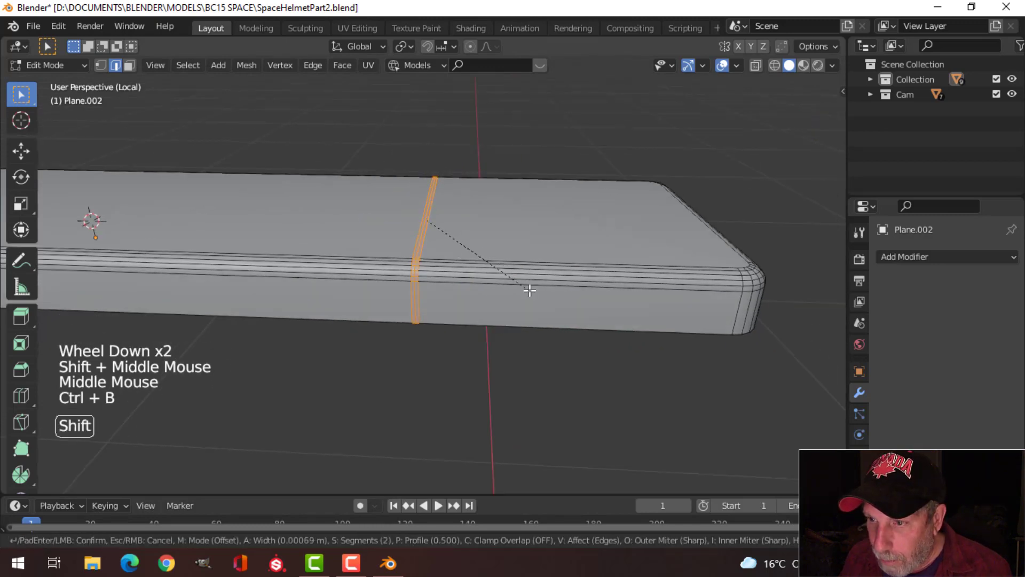
left_click(530, 290)
key("3")
left_click(530, 290)
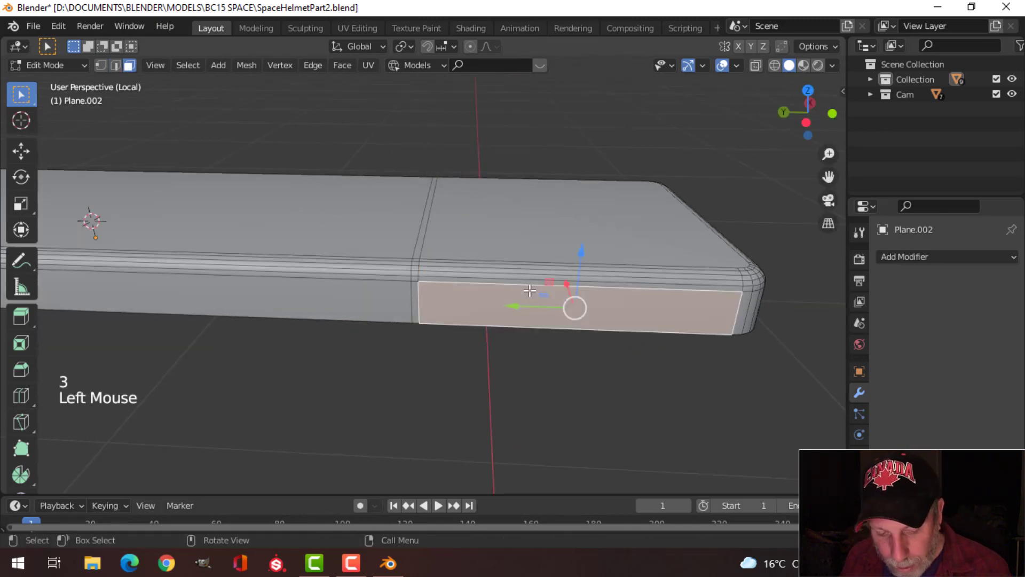
key("alt+s")
left_click(530, 290)
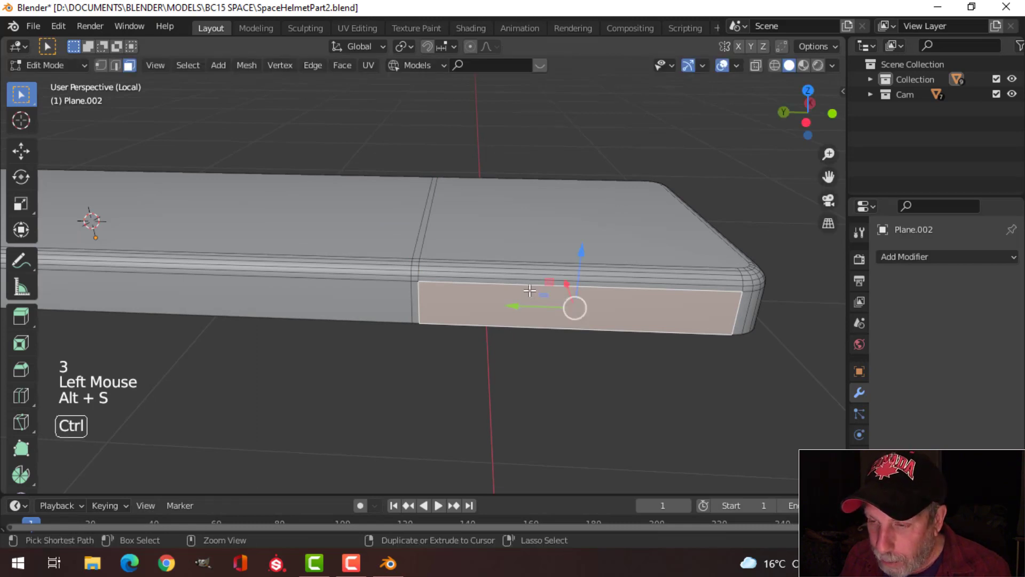
key("ctrl+z")
Extrude the narrow beveled band in place and shrink it inward along its normals by about 0.0012 m to form a groove
key("e")
right_click(546, 271)
key("alt+s")
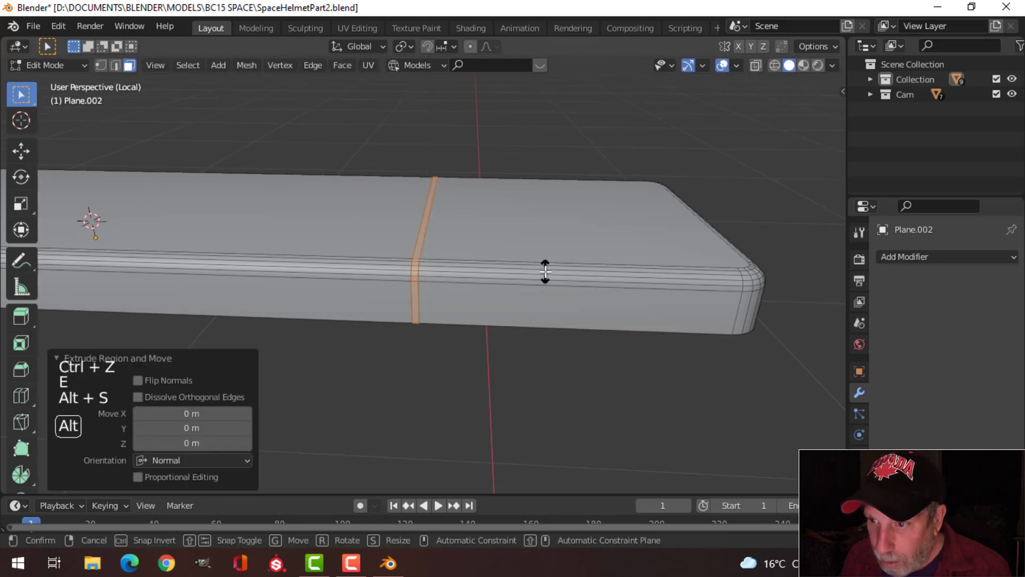
key("shift")
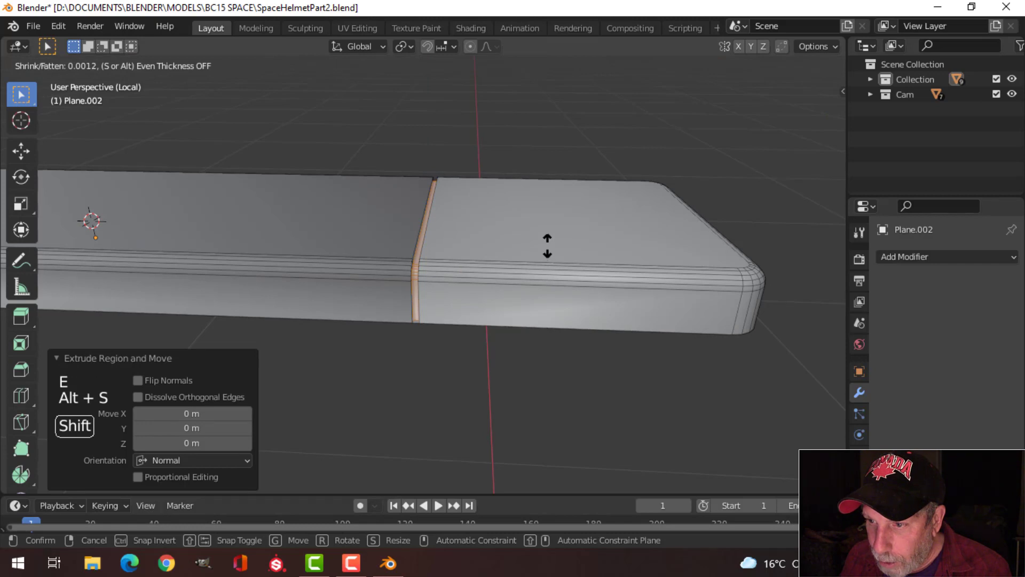
left_click(547, 238)
Delete the small face at the bottom end of the groove on the slab's -X side
scroll(508, 291, "up", 3)
mouse_move(509, 291)
middle_mouse_down("shift")
mouse_move(450, 201)
mouse_move(490, 330)
mouse_move(490, 284)
middle_mouse_up("shift")
key("alt+a")
key("3")
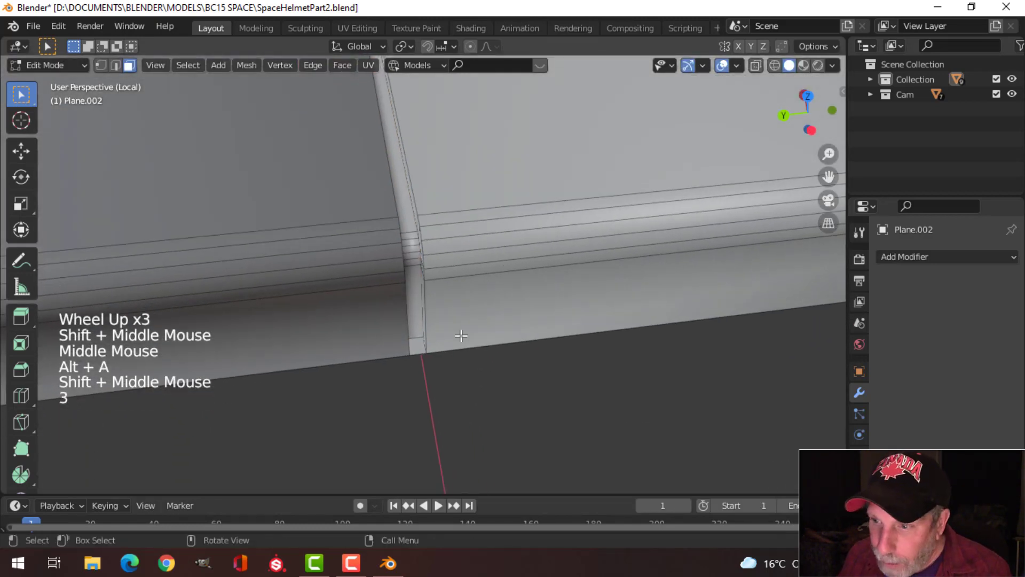
left_click(414, 345)
key("x")
left_click(415, 342)
Delete the matching small face at the groove's bottom end on the slab's +X side
middle_click_drag(533, 300, 263, 302)
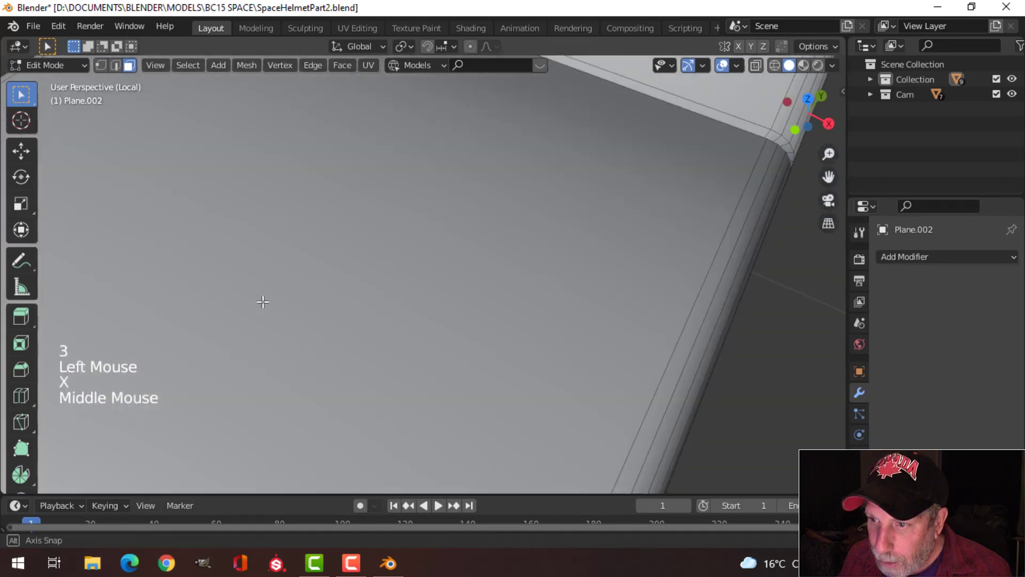
scroll(542, 306, "down", 3)
middle_click_drag(543, 307, 459, 338)
scroll(458, 298, "up", 2)
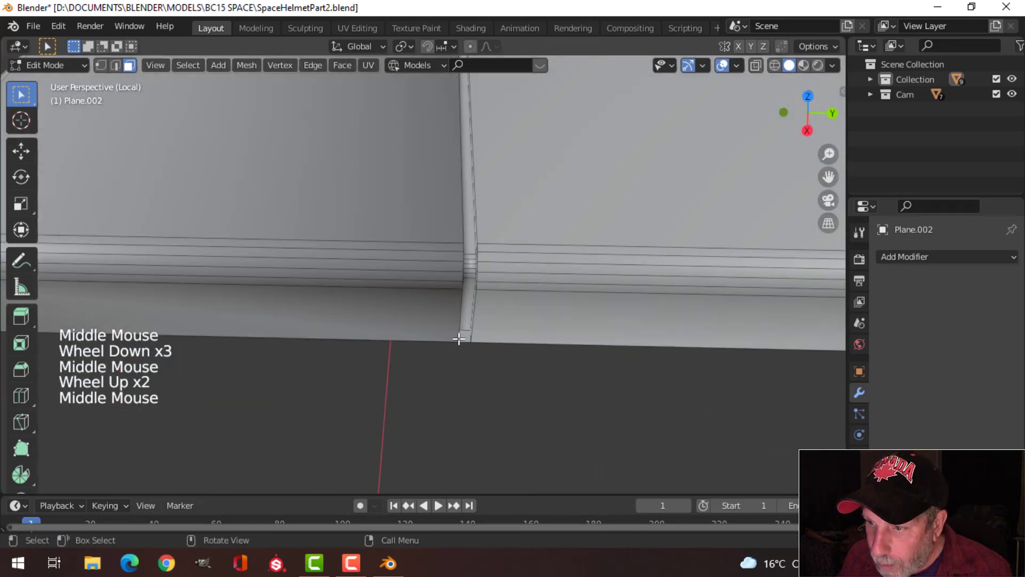
left_click(464, 335)
key("x")
left_click(465, 336)
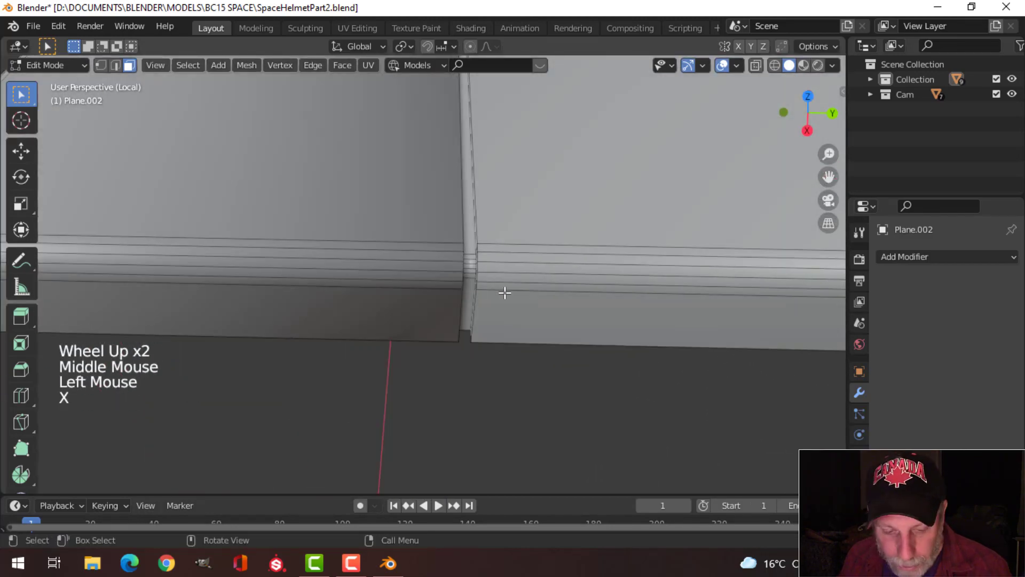
Bevel both outer edge loops of the groove with a width of 0.000536 m and 4 segments
key("2")
left_click(458, 195, "alt+shift")
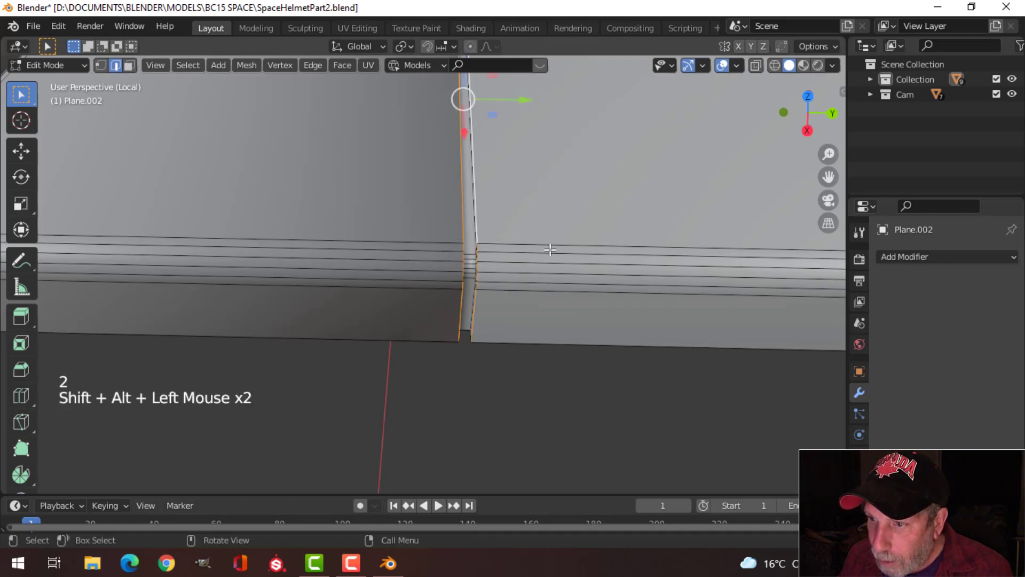
middle_click_drag(550, 247, 556, 259)
scroll(648, 280, "up", 1)
middle_click_drag(647, 280, 623, 278, "shift")
key("ctrl+b")
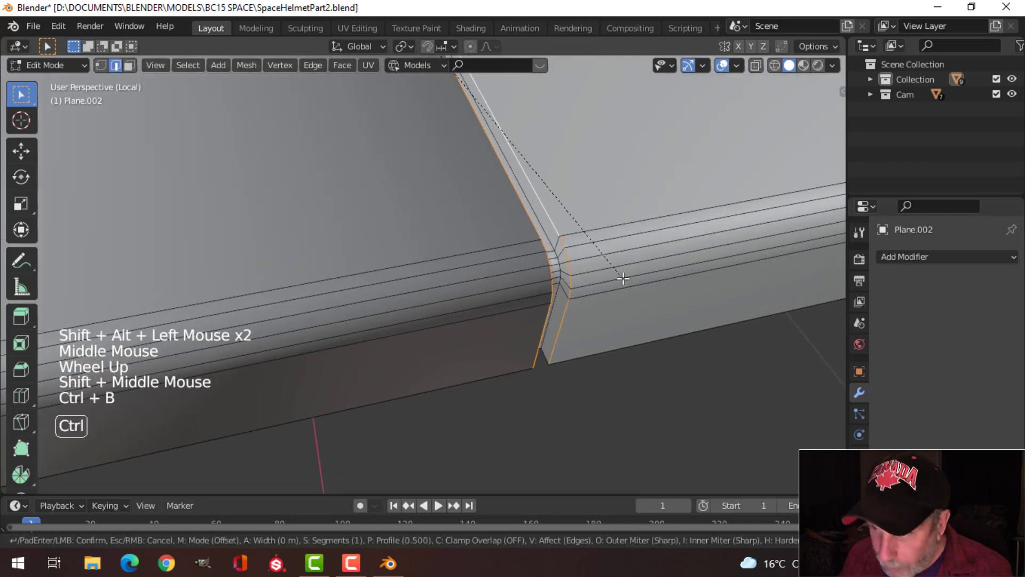
left_click(664, 313)
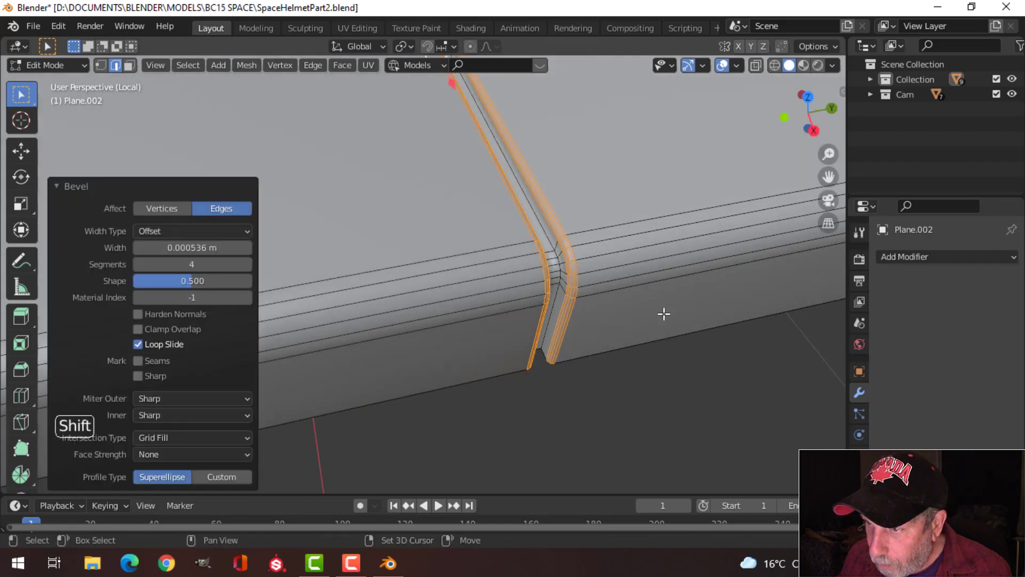
Return to Object Mode and leave local view to show the grooved panel inside the helmet's side box
key("Tab")
scroll(598, 294, "down", 4)
key("alt+a")
middle_click_drag(585, 295, 545, 288)
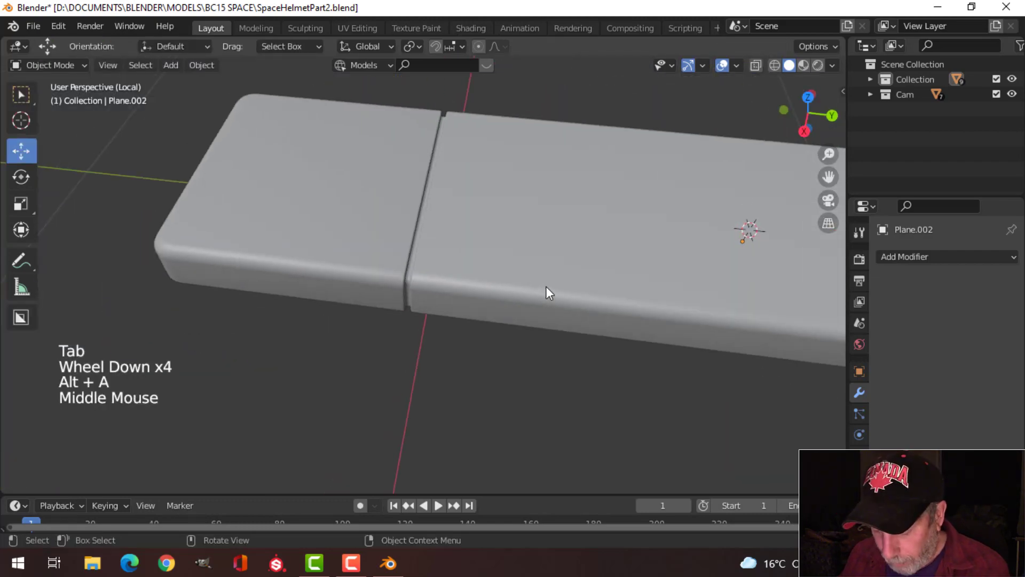
key("slash")
scroll(433, 277, "down", 2)
middle_click_drag(436, 282, 377, 276)
scroll(335, 281, "down", 2)
scroll(375, 275, "up", 2)
Enable Auto Smooth at 30° for the inset panel's normals
left_click(372, 283)
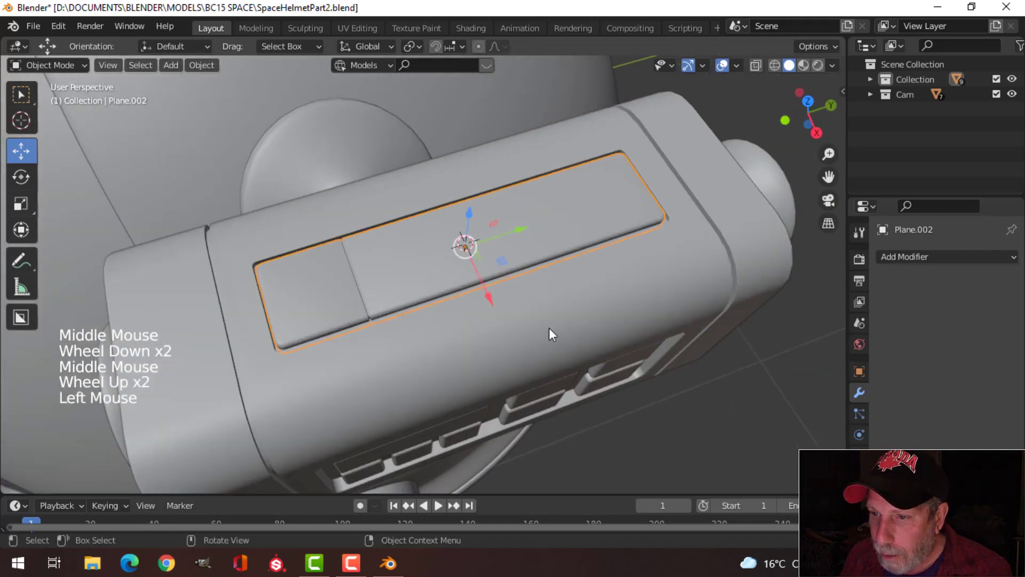
middle_click_drag(549, 328, 614, 342)
left_click(861, 477)
scroll(907, 476, "down", 3)
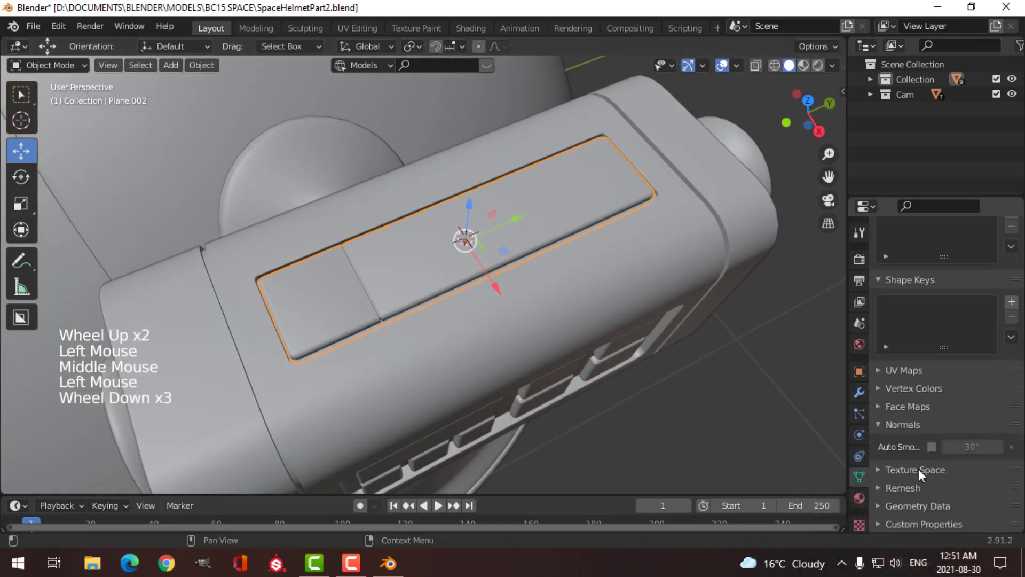
left_click(930, 447)
Turn on the Face Orientation overlay to check which way the panel's faces point
middle_click_drag(539, 310, 588, 224)
scroll(490, 293, "up", 2)
scroll(488, 288, "down", 1)
left_click(737, 65)
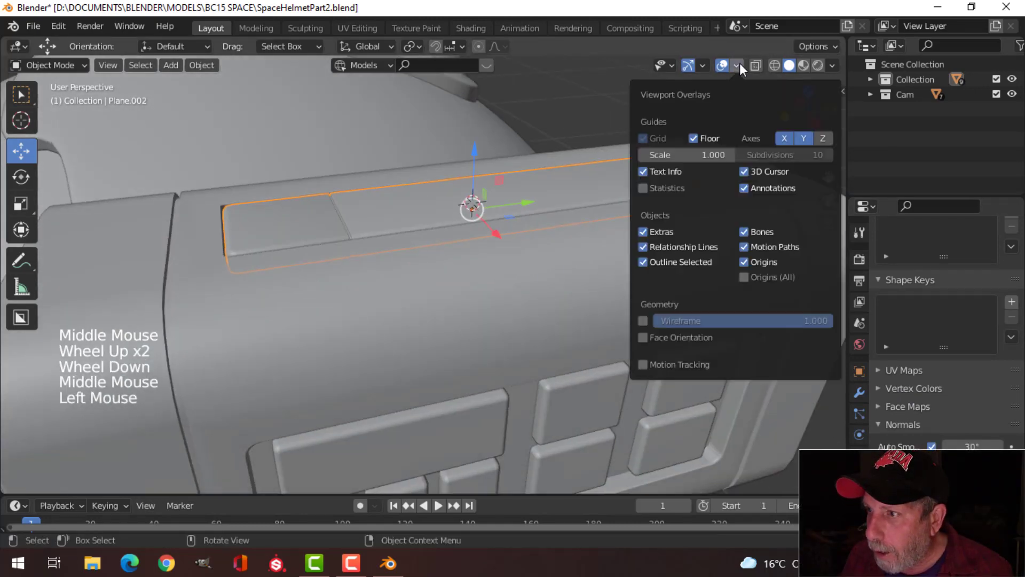
left_click(694, 335)
left_click(313, 224)
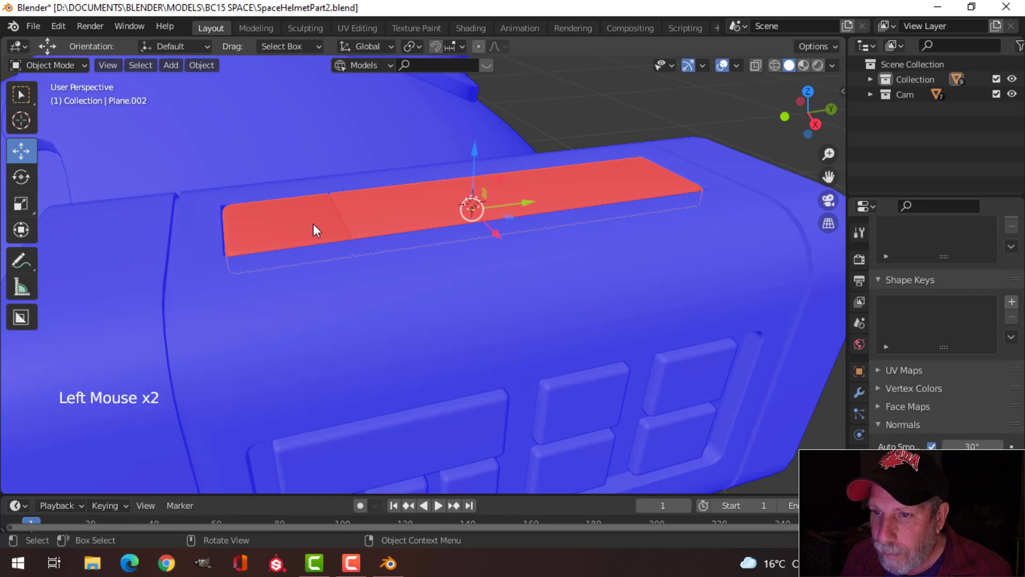
Recalculate the normals of the panel's entire mesh to the outside and return to Object Mode
key("Tab")
key("Tab")
left_click(284, 221)
key("Tab")
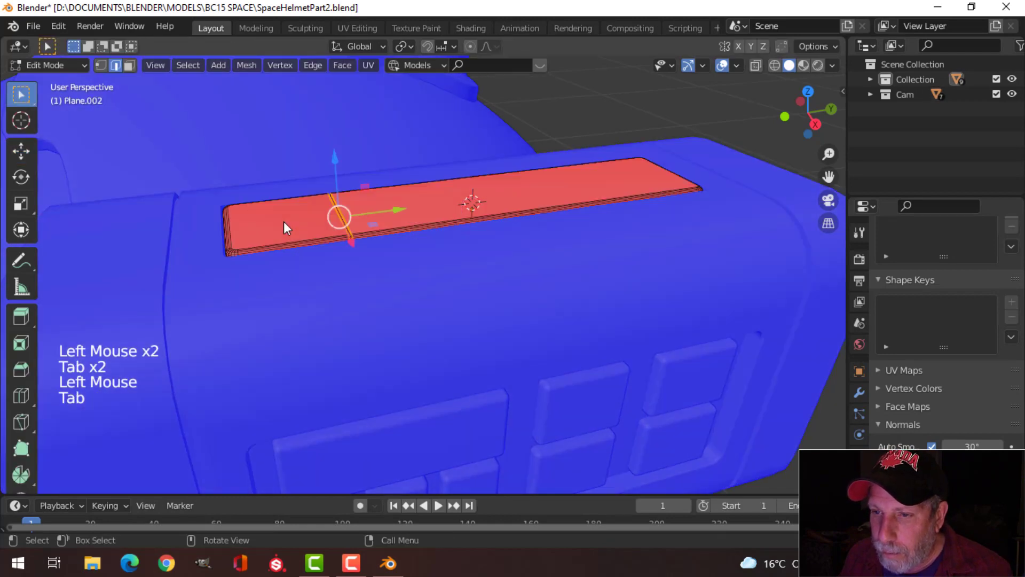
key("a")
key("alt+n")
left_click(270, 223)
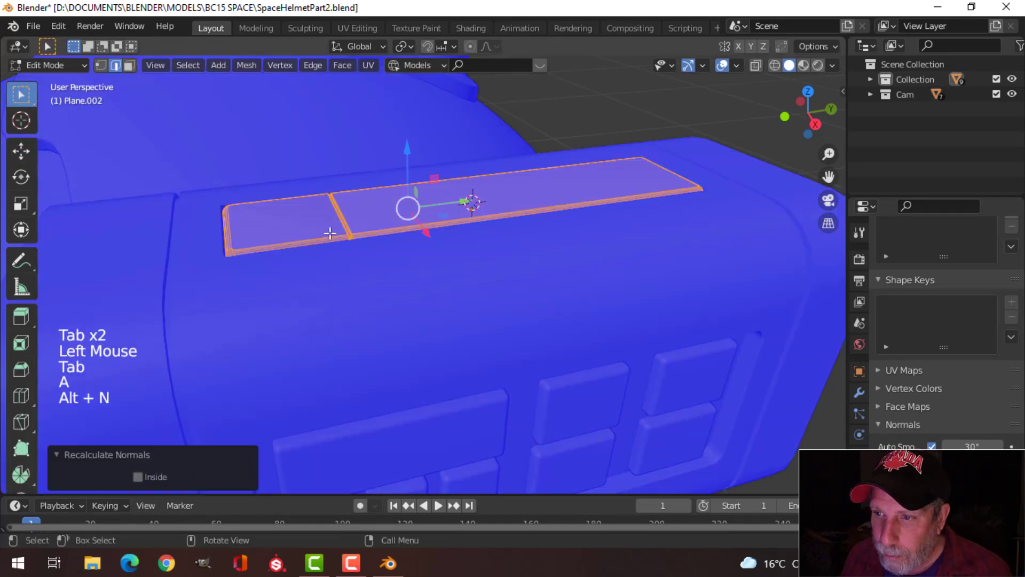
key("alt+a")
key("Tab")
Turn off the Face Orientation overlay and inspect the deselected panel in the box
left_click(737, 66)
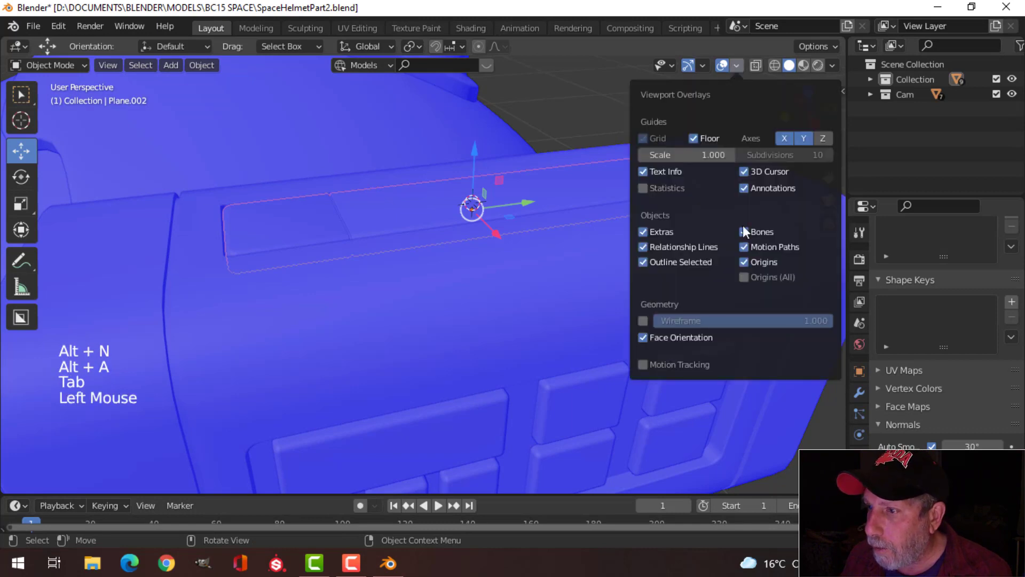
left_click(671, 338)
key("alt+a")
middle_click_drag(450, 241, 429, 232)
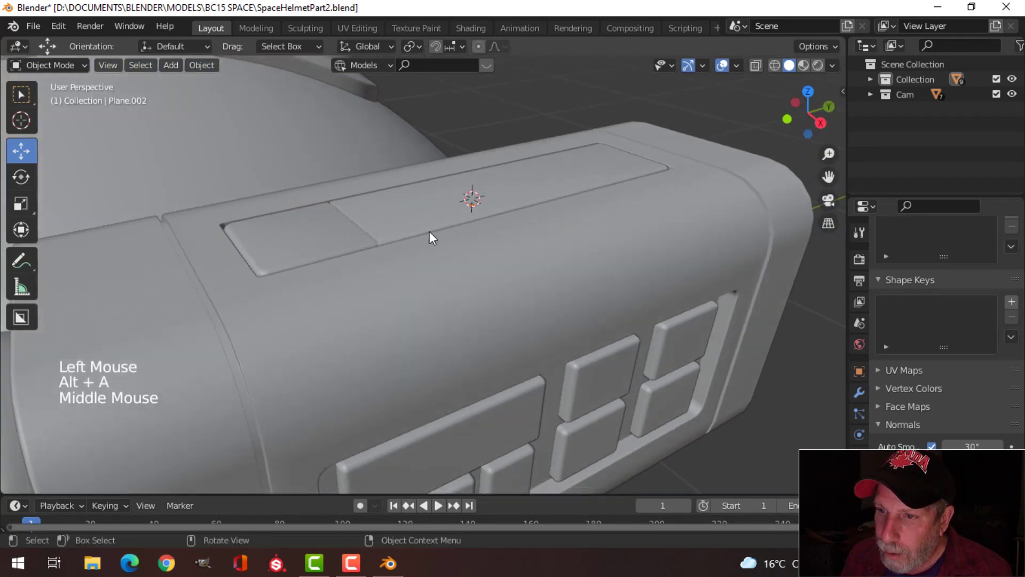
Add a Bevel modifier to the inset panel in the box's top recess and inspect its edges
left_click(352, 232)
left_click(860, 392)
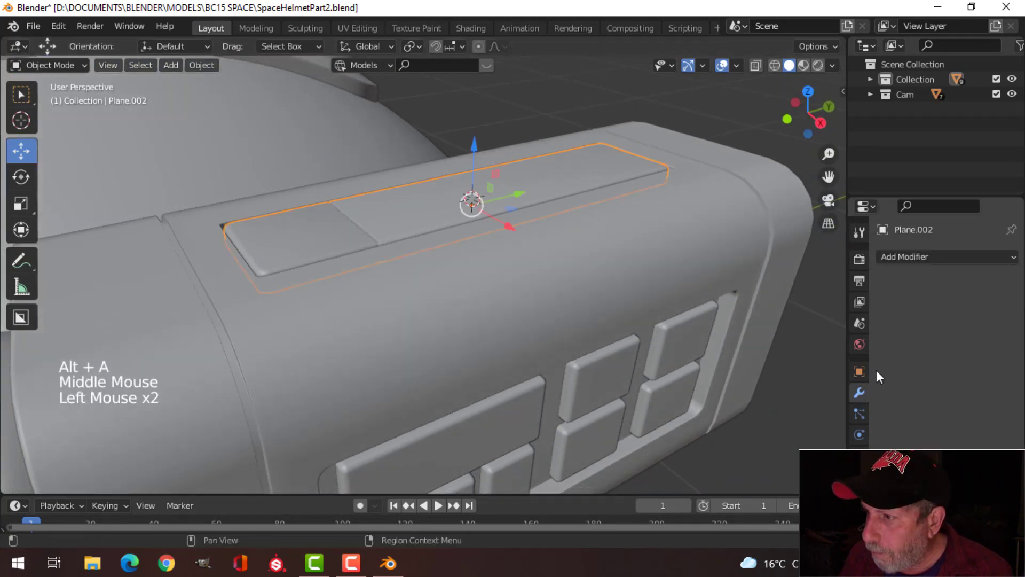
left_click(909, 258)
left_click(743, 316)
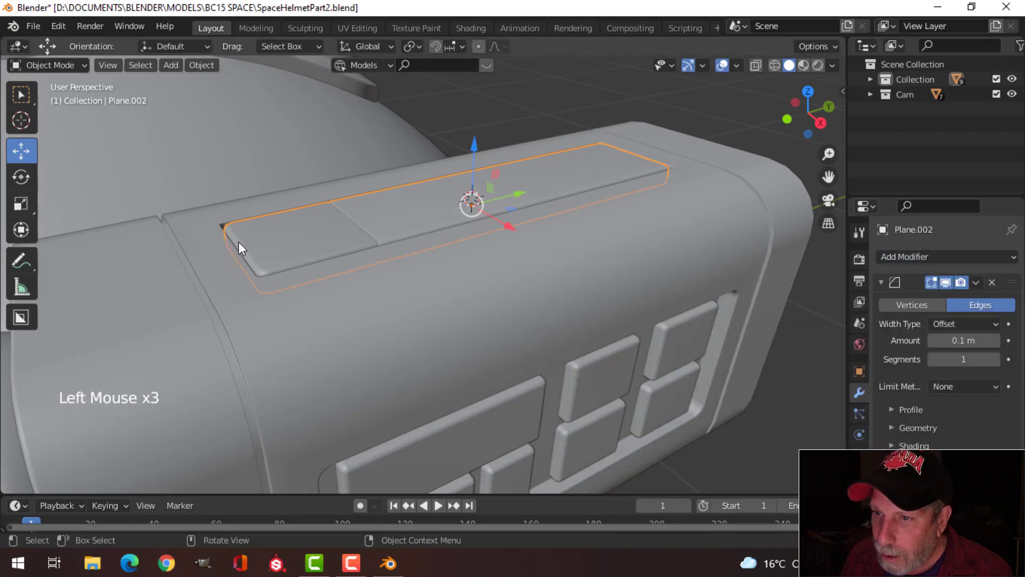
middle_click_drag(238, 242, 413, 274)
scroll(570, 303, "up", 2)
key("alt+a")
middle_click_drag(571, 303, 270, 259)
Shift the inset panel's entire mesh slightly along X to fit the recess, and return to Object Mode
left_click(270, 259)
key("Tab")
key("a")
middle_click_drag(344, 279, 387, 279)
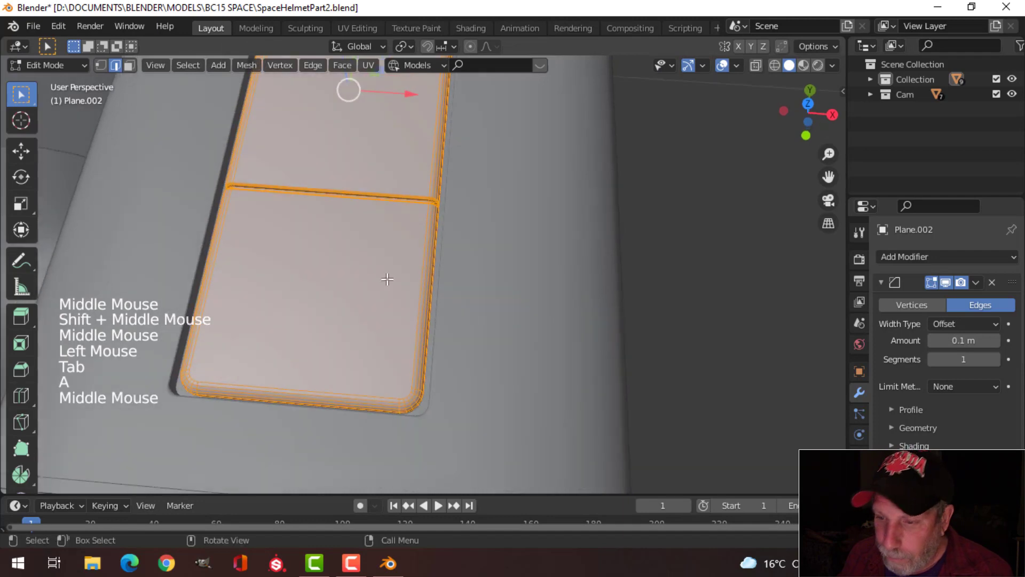
key("KP_7")
scroll(453, 308, "down", 1)
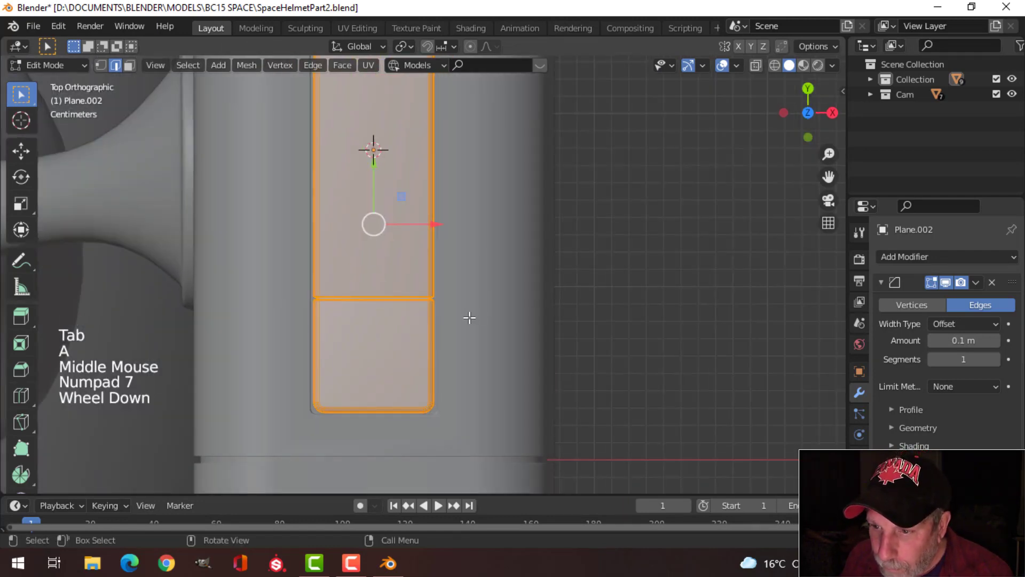
left_click_drag(443, 224, 435, 223)
key("alt+a")
key("Tab")
scroll(476, 267, "down", 3)
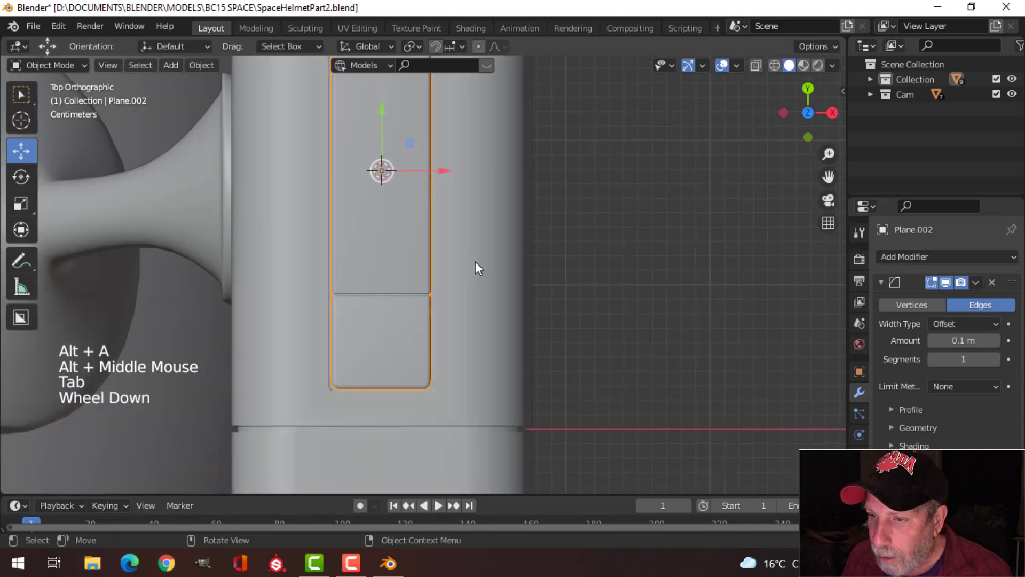
Examine the helmet and its side boxes from above and from the side with the panel deselected
key("alt+a")
middle_click_drag(476, 268, 424, 267)
scroll(399, 245, "down", 3)
middle_click_drag(552, 242, 470, 267, "shift")
middle_click_drag(470, 267, 392, 293)
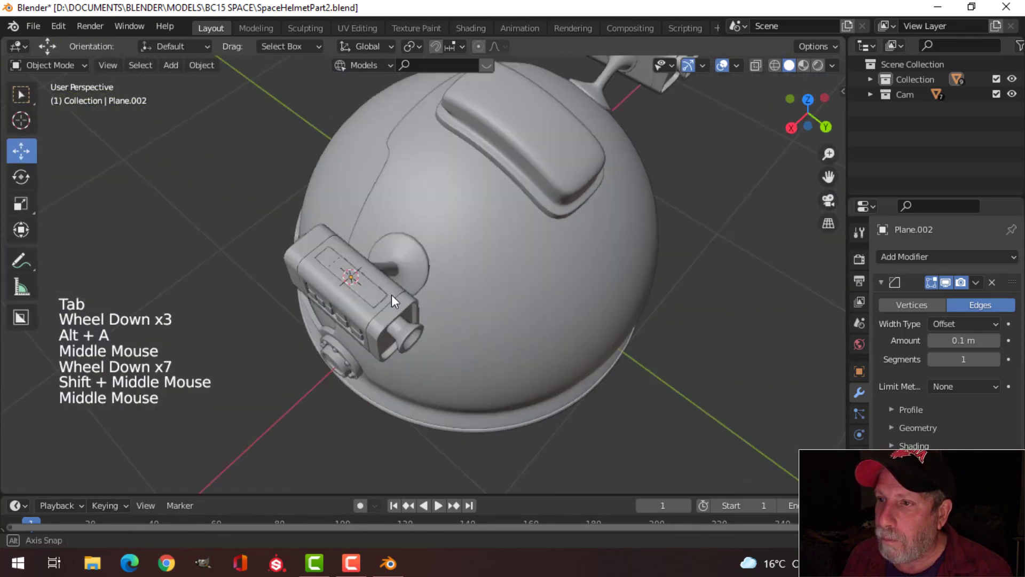
scroll(509, 219, "down", 2)
middle_click_drag(509, 219, 566, 218, "shift")
scroll(342, 323, "up", 3)
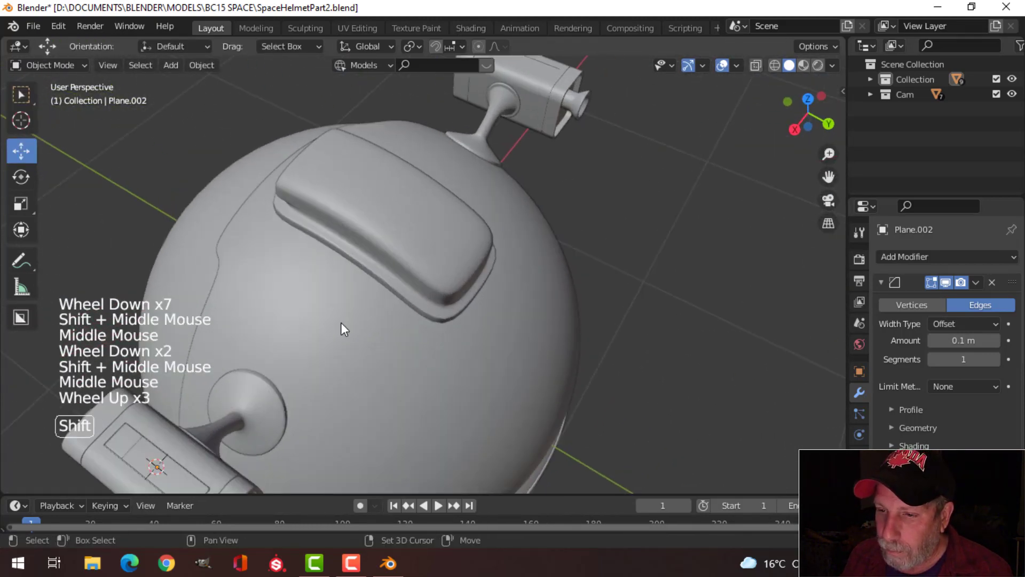
middle_click_drag(342, 323, 430, 206, "shift")
scroll(383, 293, "down", 2)
middle_click_drag(383, 293, 452, 216, "shift")
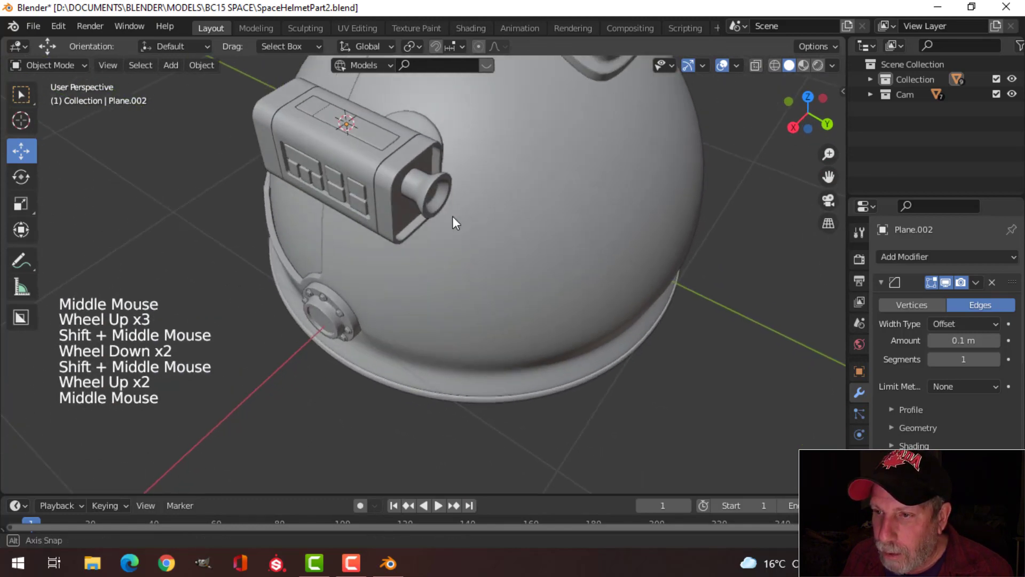
scroll(453, 216, "up", 2)
Add a Mirror modifier on X to the inset panel, using the helmet's Sphere as the mirror object
left_click(369, 160)
scroll(553, 271, "down", 3)
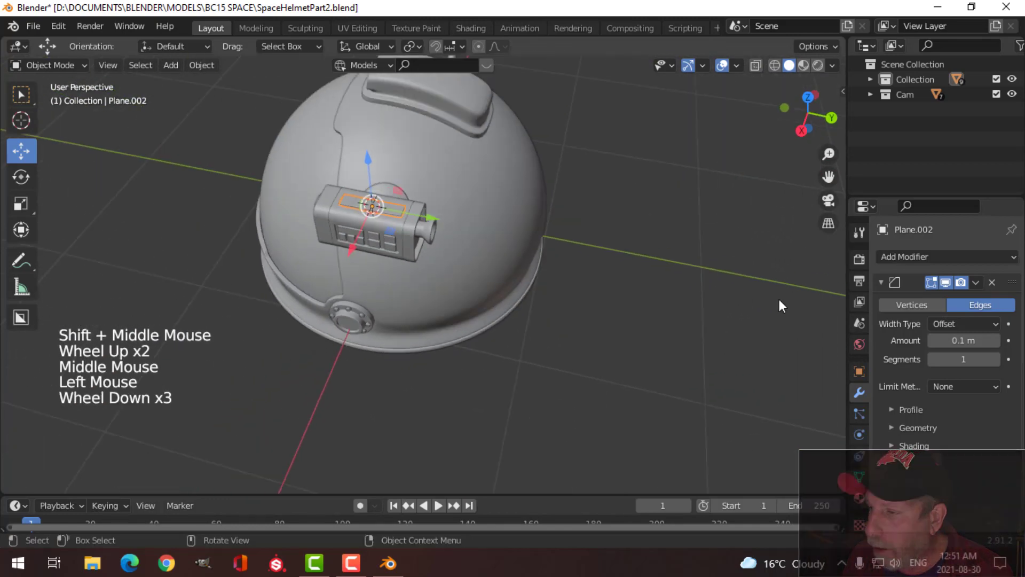
left_click(920, 256)
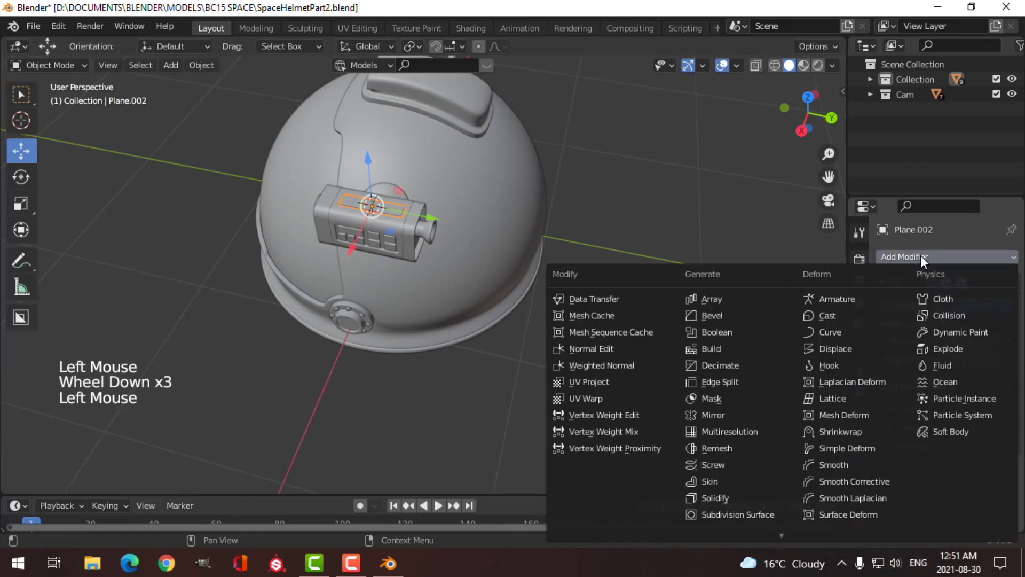
left_click(714, 416)
scroll(992, 482, "down", 3)
left_click(996, 468)
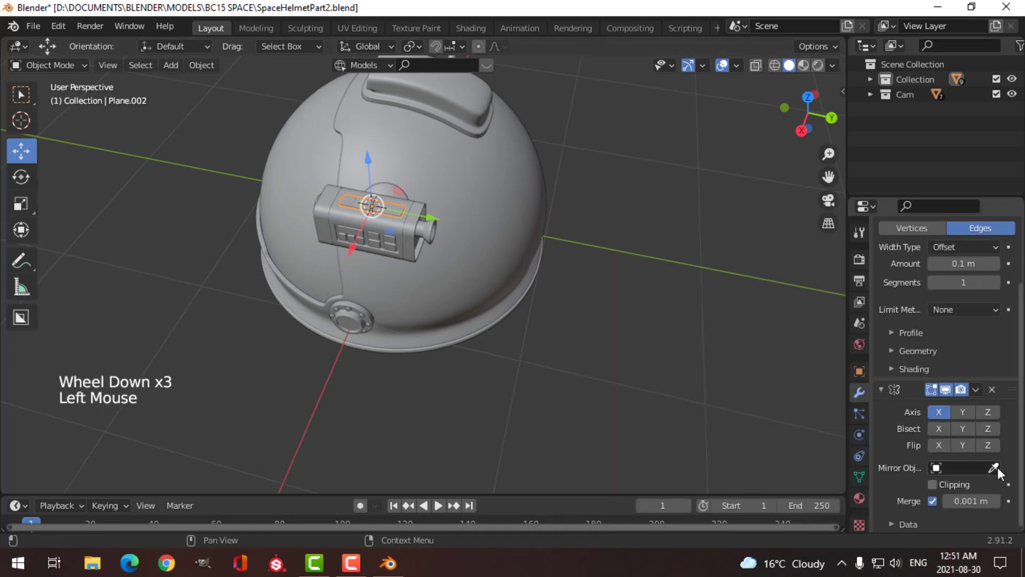
left_click(534, 197)
scroll(649, 212, "down", 3)
middle_click_drag(650, 212, 560, 268)
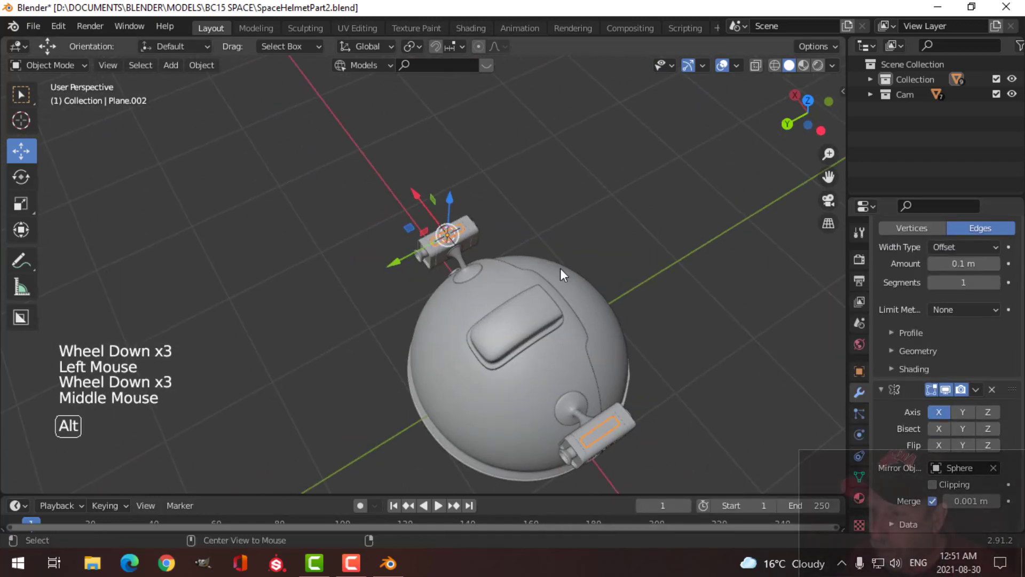
Deselect the panel and compare the mirrored copy with the original on both side boxes
key("alt+a")
middle_click_drag(585, 312, 345, 237, "shift")
scroll(424, 183, "up", 2)
scroll(424, 183, "up", 1)
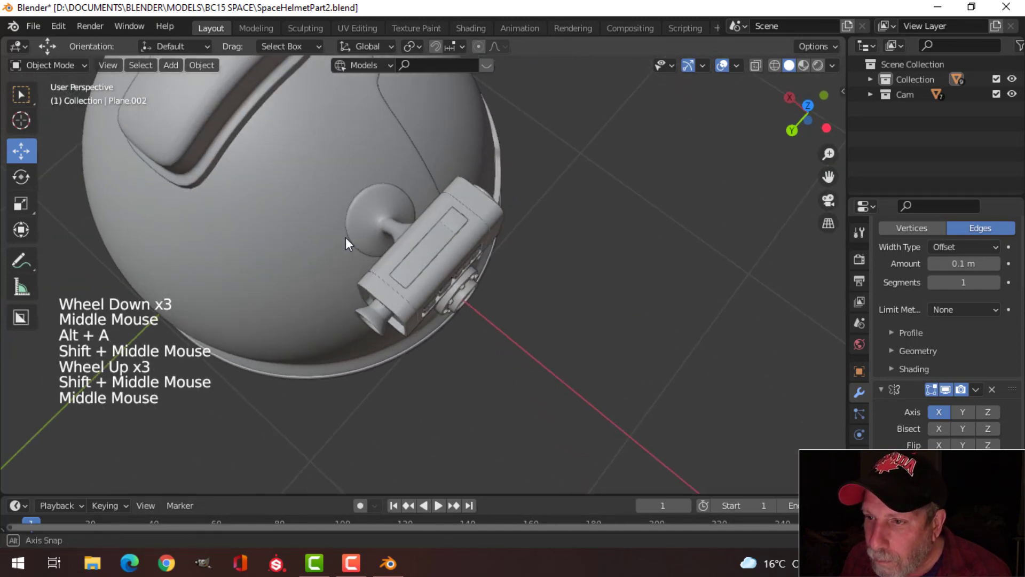
scroll(246, 216, "down", 3)
middle_click_drag(246, 216, 536, 193, "shift")
scroll(375, 245, "up", 4)
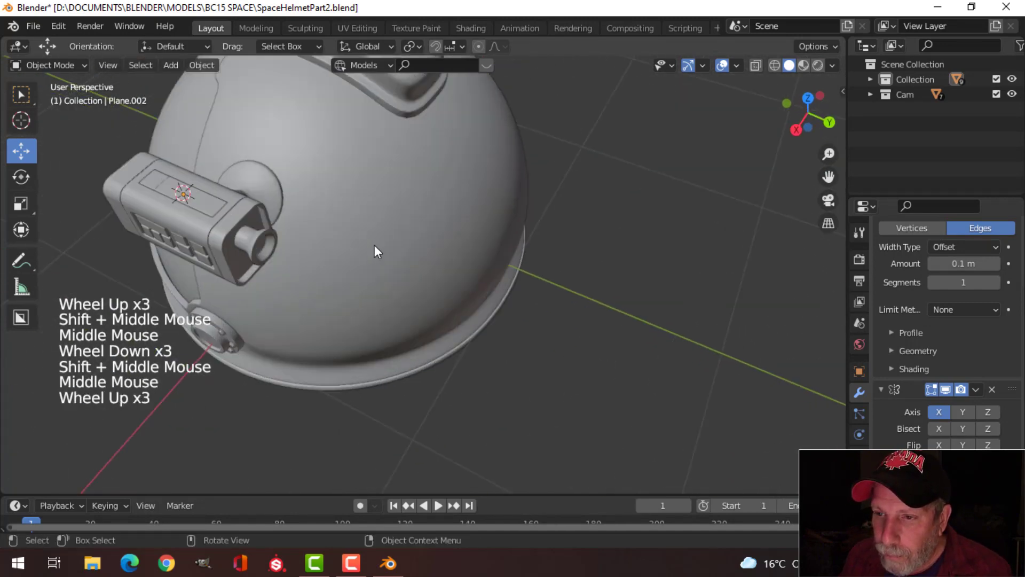
middle_click_drag(375, 246, 461, 247, "shift")
Isolate the side box in local view and turn off its Mirror modifier's viewport display
left_click(475, 251)
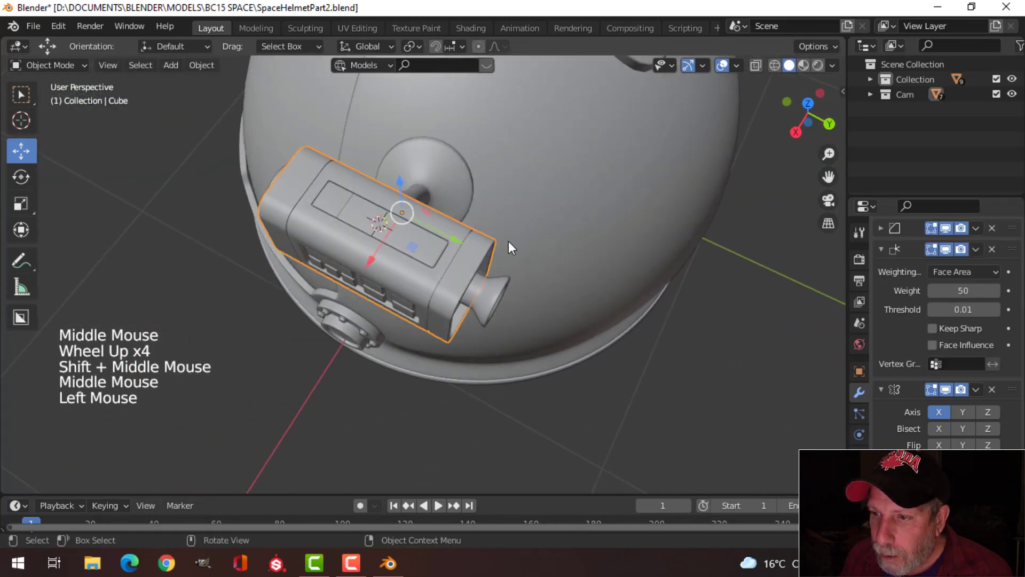
key("slash")
scroll(507, 235, "up", 3)
middle_click_drag(507, 235, 553, 260, "shift")
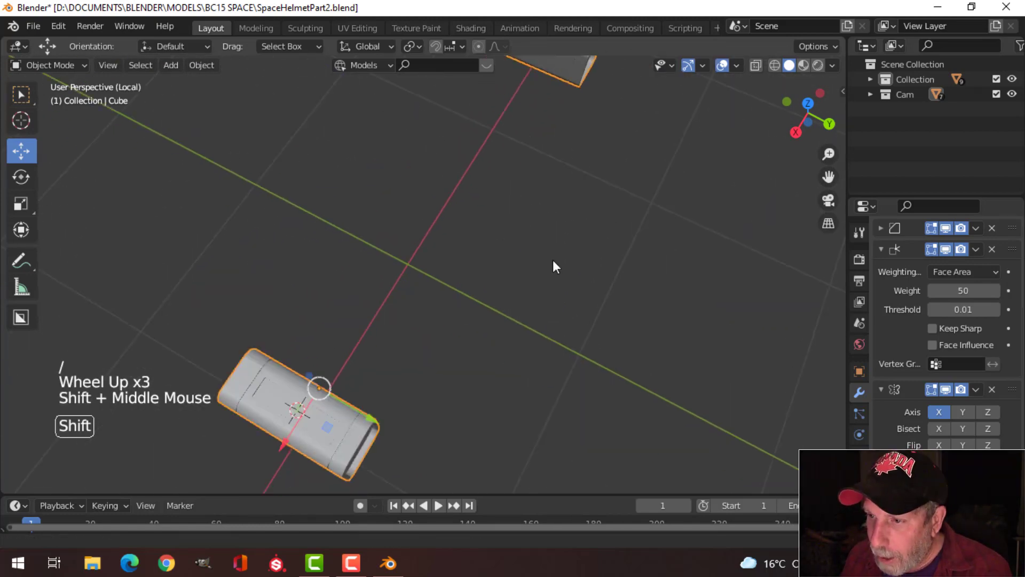
left_click(946, 390)
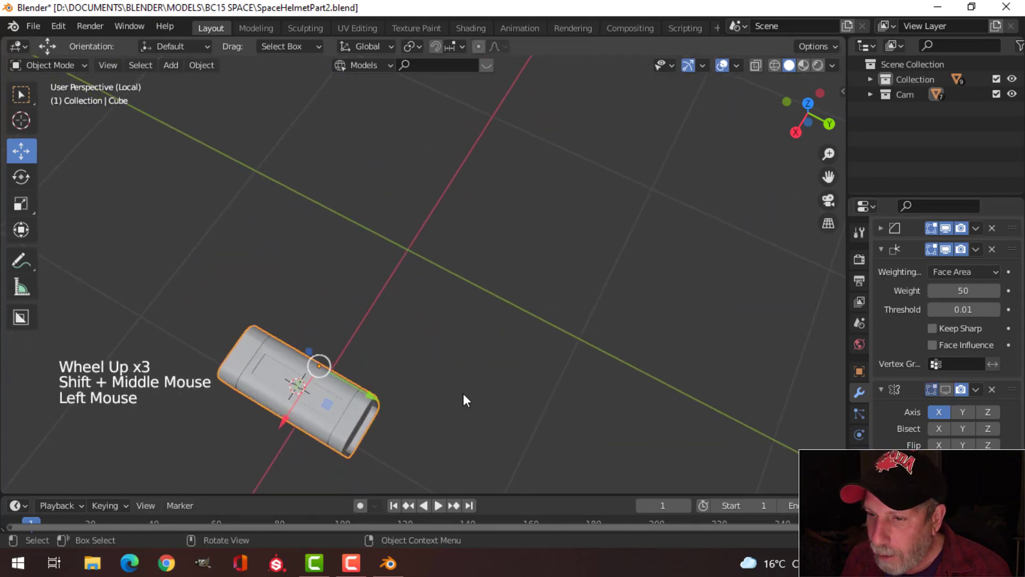
Enter Edit Mode on the side box and select the long upper rim face at its open end
middle_click_drag(463, 393, 405, 267, "shift")
scroll(457, 312, "up", 2)
scroll(395, 204, "up", 3)
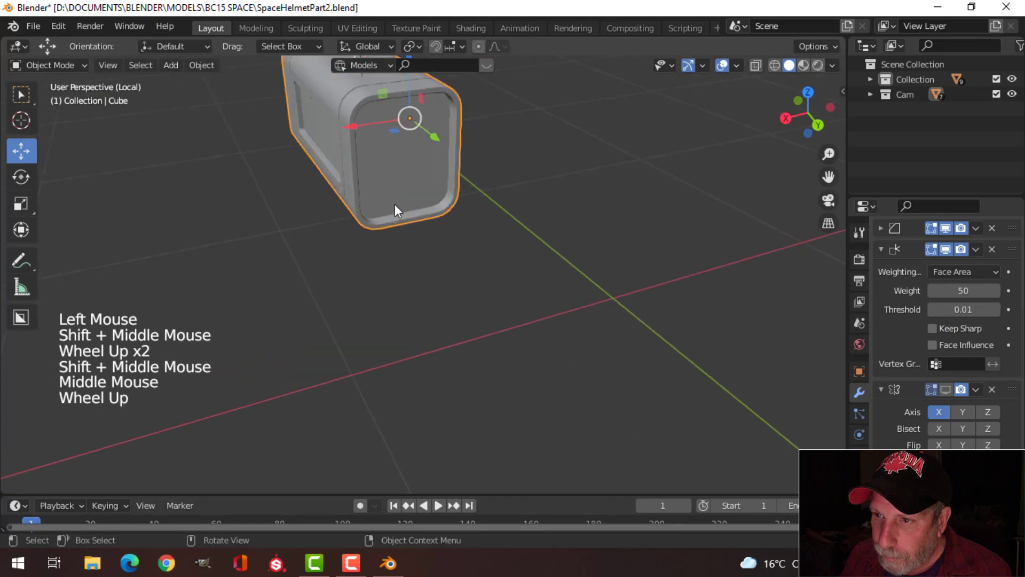
middle_click_drag(395, 204, 421, 314, "shift")
key("Tab")
middle_click_drag(498, 307, 473, 300)
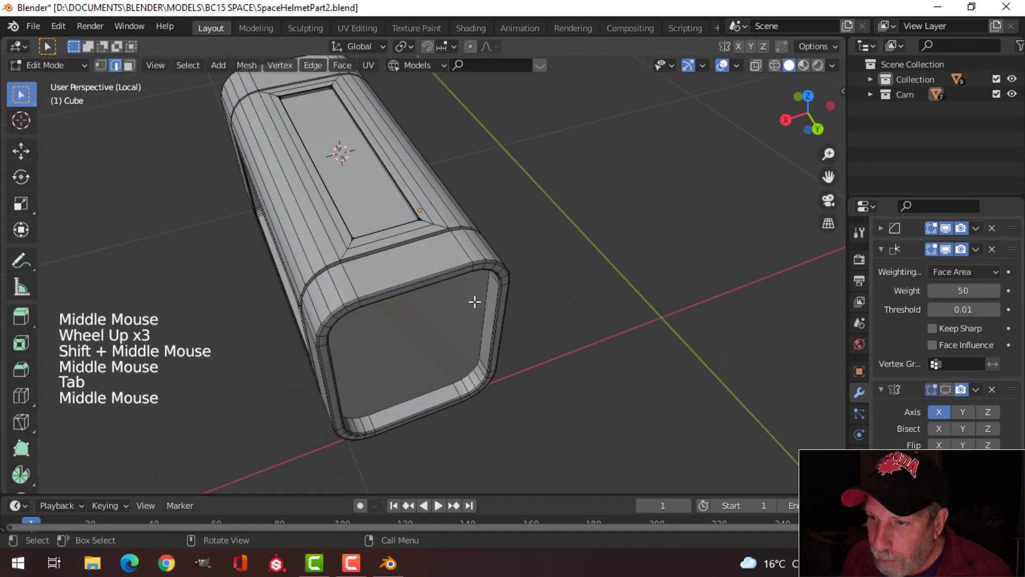
scroll(421, 296, "up", 3)
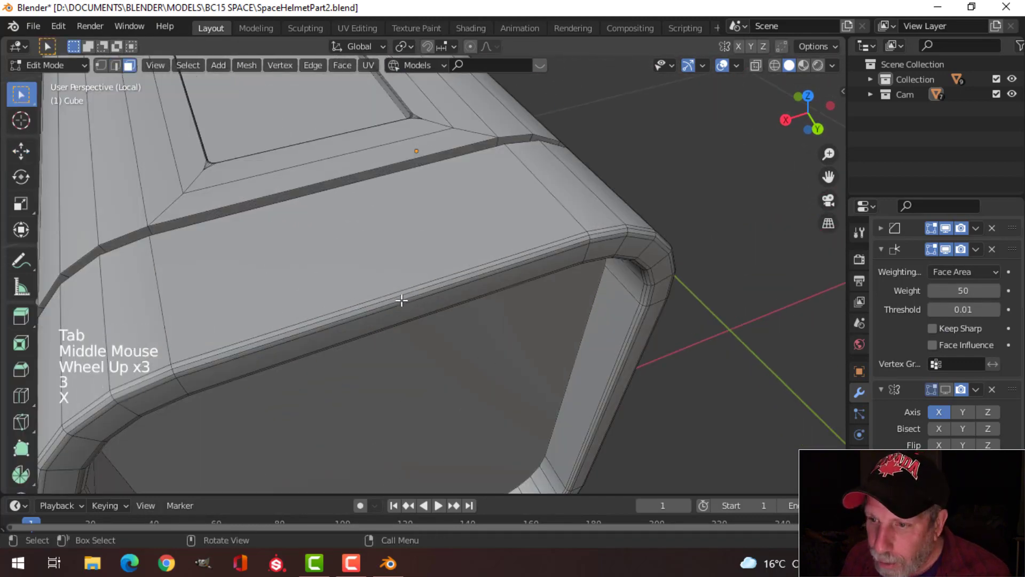
middle_click_drag(402, 300, 393, 276)
left_click(301, 106)
Add the narrow bevel strips adjoining the upper rim face to the selection
middle_click_drag(300, 105, 361, 188, "shift")
scroll(326, 235, "up", 1)
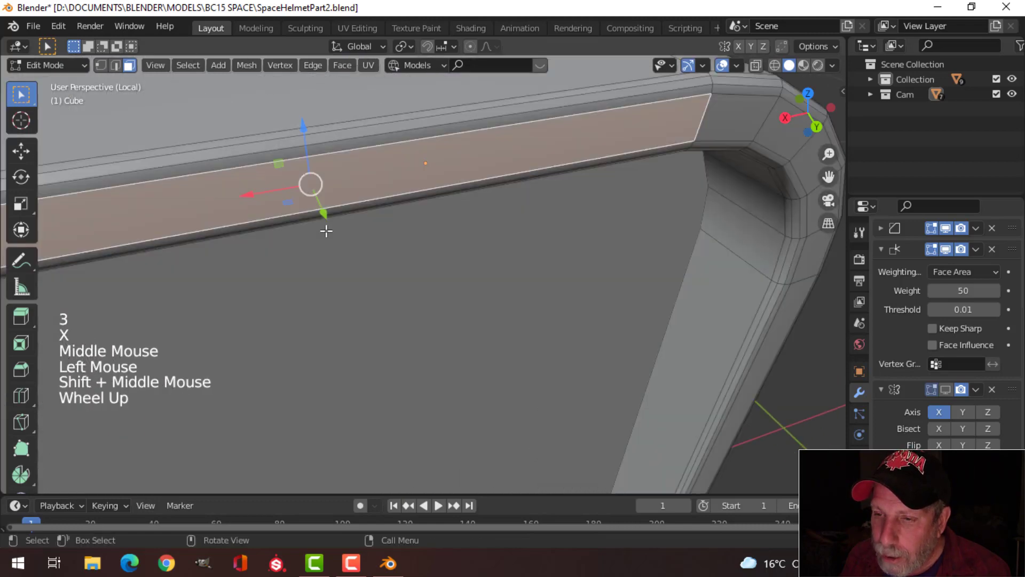
middle_click_drag(325, 235, 325, 257, "shift")
left_click(344, 326, "shift")
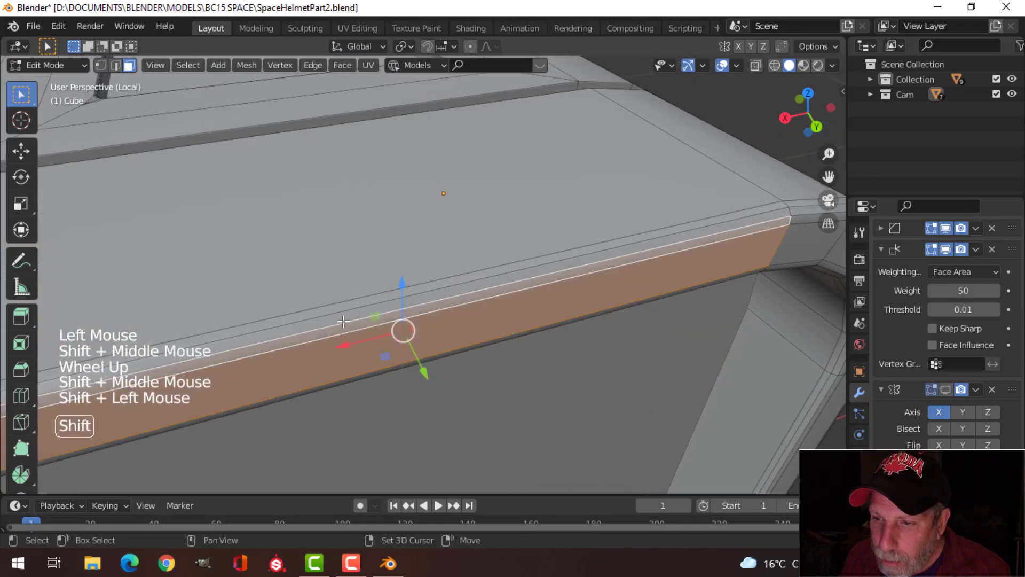
left_click(342, 319, "shift")
left_click(339, 312, "shift")
scroll(339, 313, "down", 2)
middle_click_drag(340, 313, 378, 300)
scroll(411, 350, "up", 3)
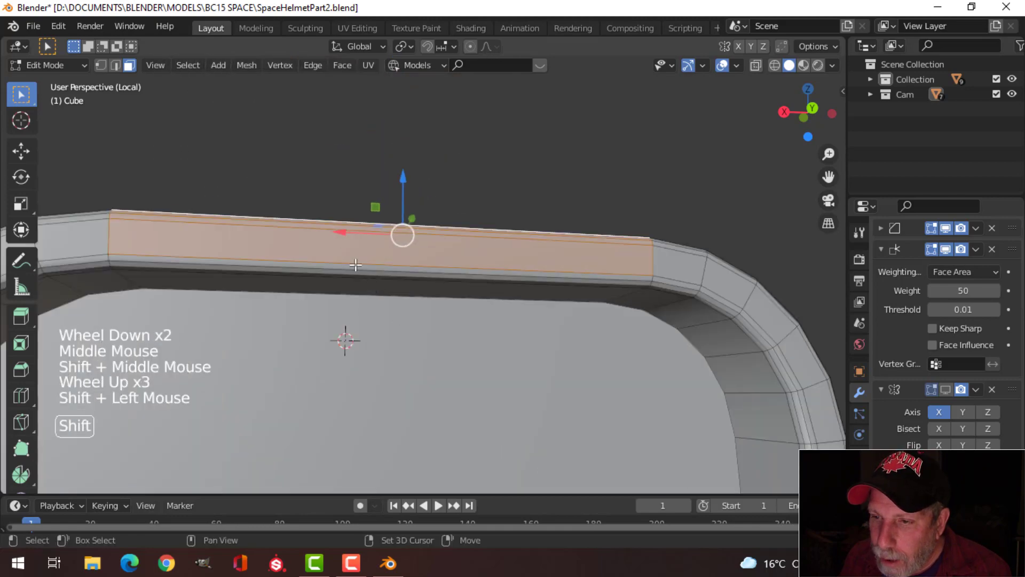
Extrude the selected upper rim faces about 0.025 m outward along Y to form an overhang
middle_click_drag(372, 308, 492, 298)
scroll(388, 387, "up", 1)
scroll(434, 339, "down", 2)
scroll(444, 348, "down", 3)
scroll(417, 283, "up", 2)
scroll(431, 302, "up", 2)
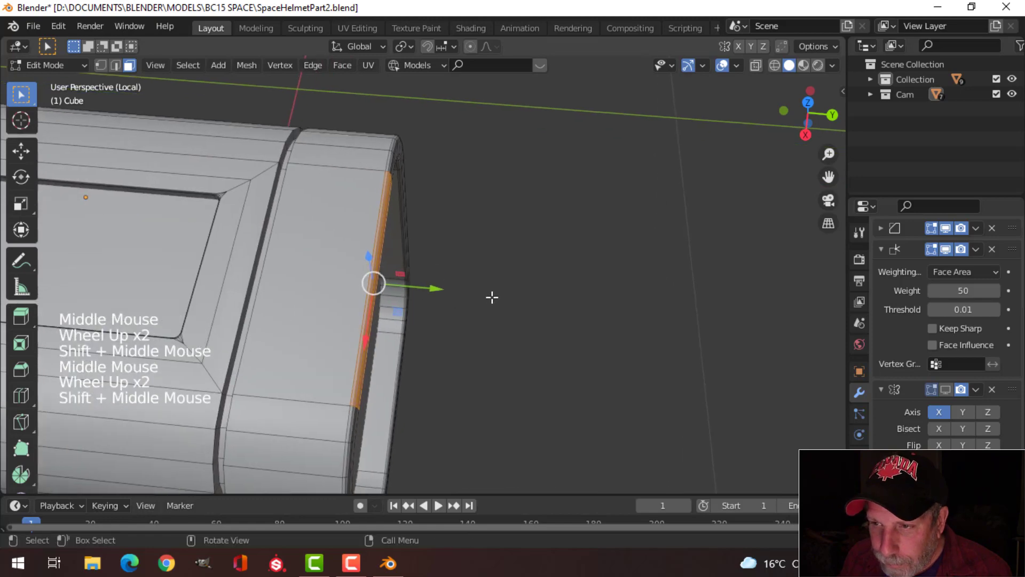
left_click_drag(439, 293, 491, 301)
key("ctrl+z")
key("e")
middle_click_drag(491, 301, 556, 278)
Scale the overhang's outer end to about 0.791 along X to taper it, and clear the selection
key("s")
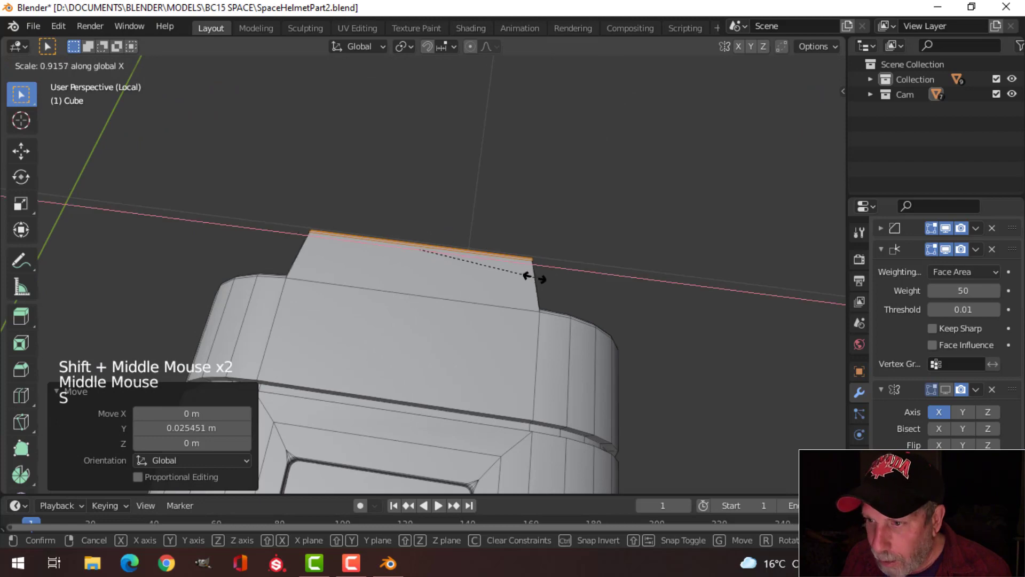
left_click(518, 277)
middle_click_drag(561, 277, 371, 225)
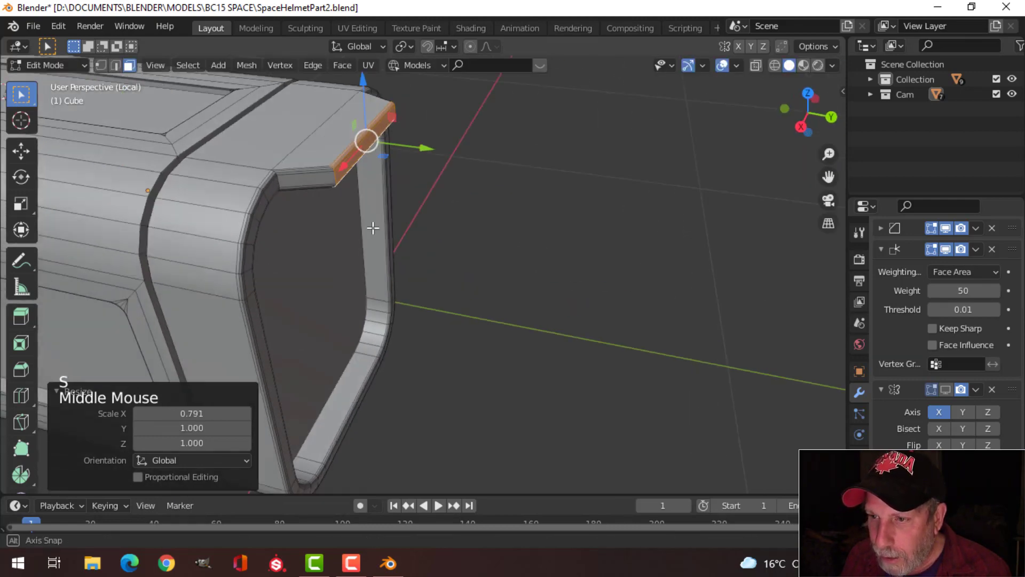
scroll(353, 215, "up", 3)
key("alt+a")
middle_click_drag(269, 135, 294, 181, "shift")
middle_click_drag(294, 182, 358, 267)
key("KP_7")
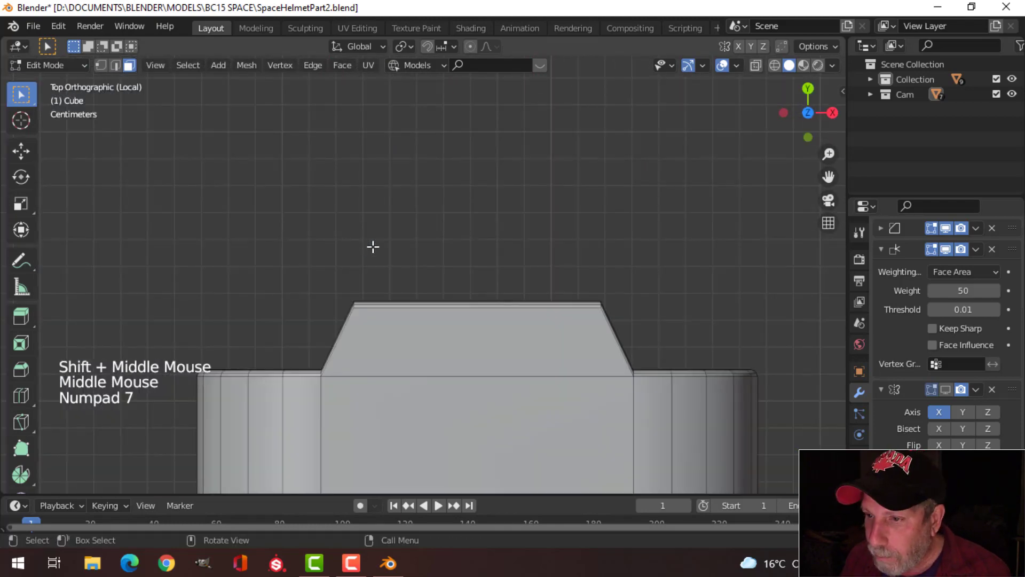
key("z")
middle_click_drag(348, 253, 342, 232, "shift")
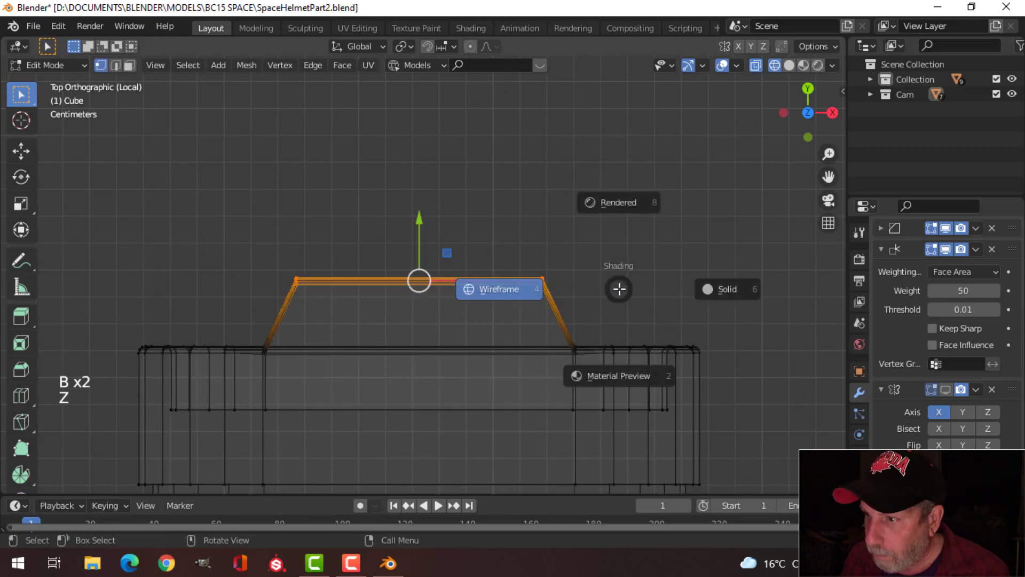
left_click(726, 291)
mouse_move(726, 291)
middle_mouse_down()
mouse_move(522, 258)
mouse_move(428, 194)
mouse_move(464, 245)
mouse_move(388, 205)
mouse_move(366, 238)
middle_mouse_up()
Clear the selection and, in edge select mode, select the edge path down one outer corner of the overhang
key("2")
scroll(320, 224, "up", 1)
key("alt+a")
middle_click_drag(282, 208, 388, 292)
scroll(326, 259, "up", 2)
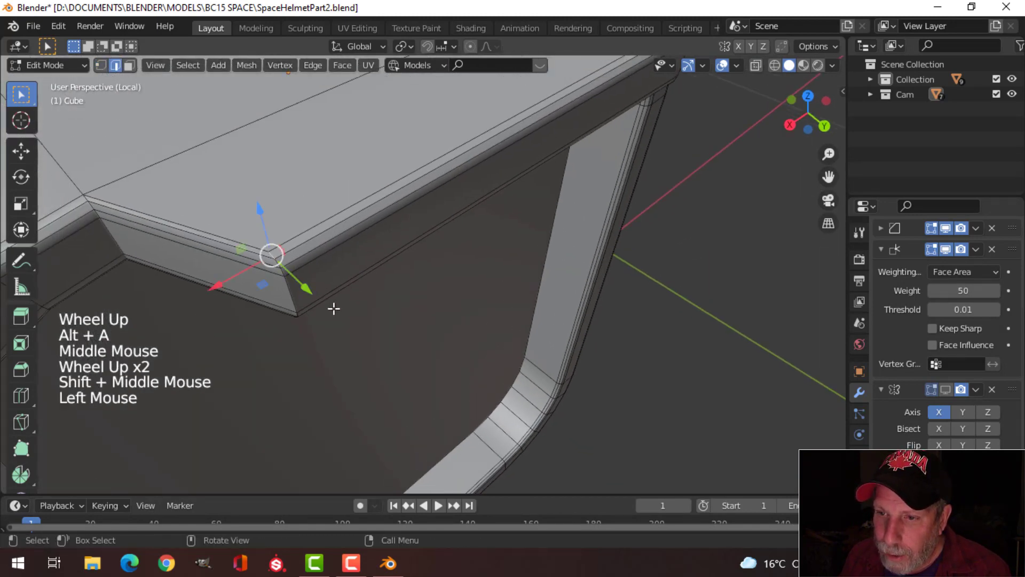
middle_click_drag(334, 309, 393, 272)
scroll(340, 274, "up", 2)
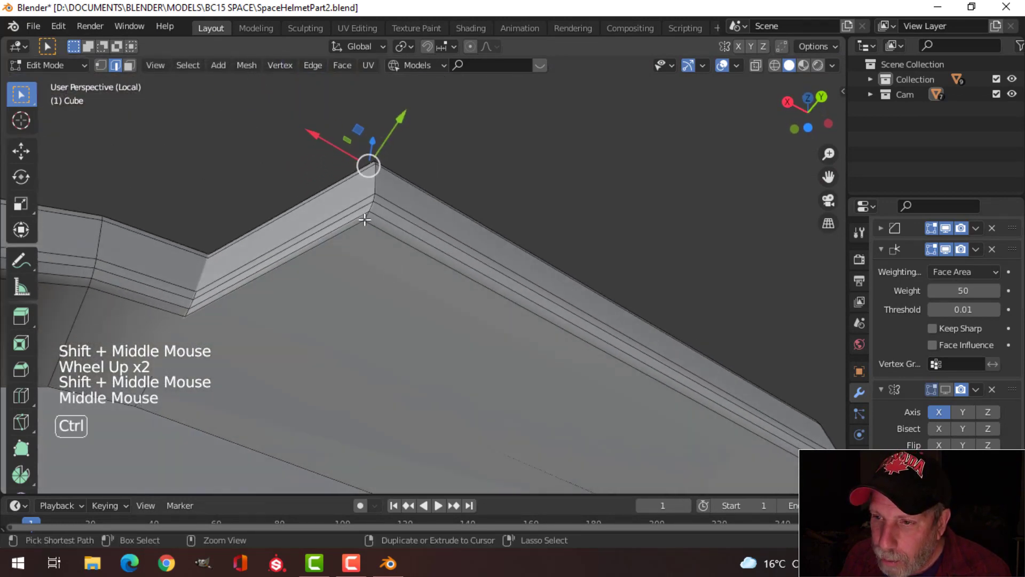
left_click(381, 188, "ctrl")
Add the edge path down the overhang's other outer corner to the selection
middle_click_drag(367, 230, 377, 302)
left_click(341, 299, "shift")
left_click(363, 120, "ctrl")
scroll(405, 210, "down", 3)
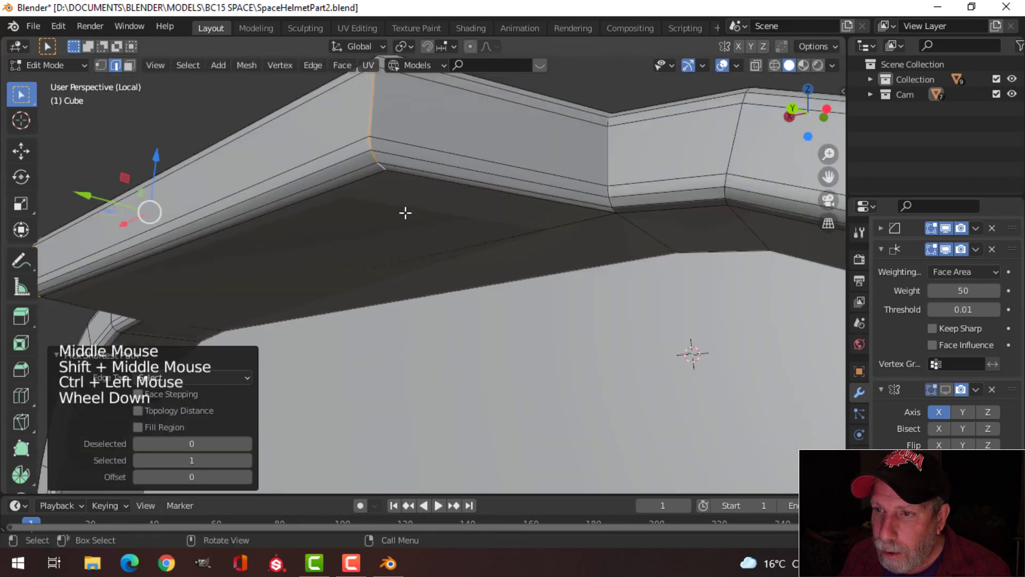
Add the edge path down one inner corner, where the overhang meets the box rim, to the selection
middle_click_drag(405, 210, 595, 299)
scroll(543, 343, "down", 1)
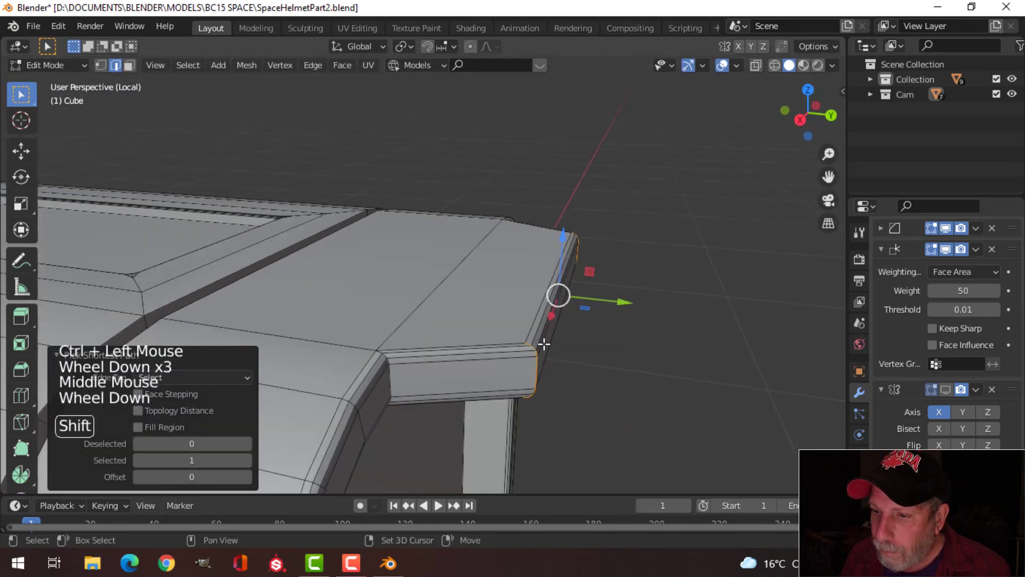
middle_click_drag(543, 343, 648, 225, "shift")
scroll(449, 327, "up", 1)
scroll(472, 335, "up", 2)
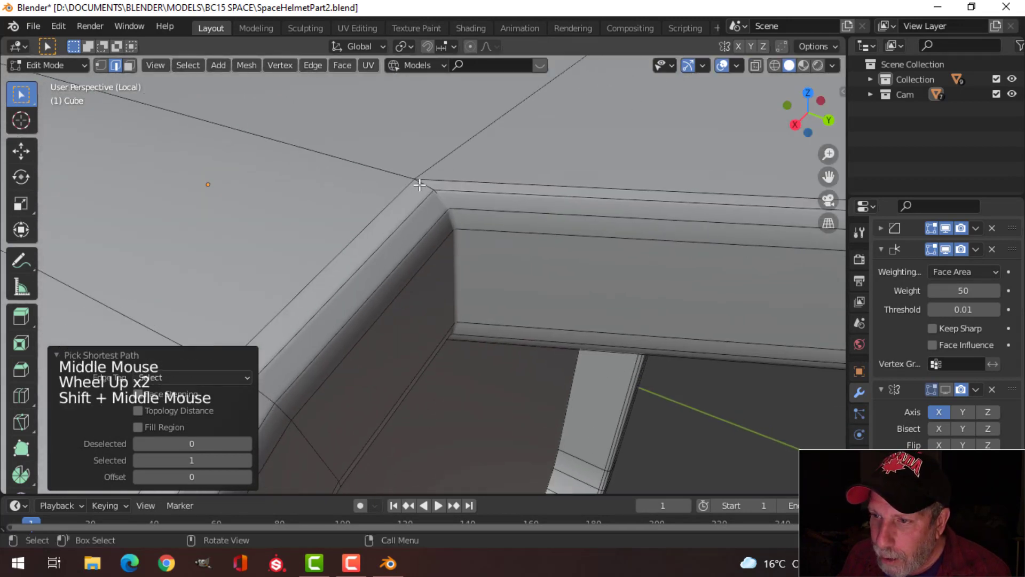
left_click(501, 263, "shift")
middle_click_drag(501, 264, 363, 228)
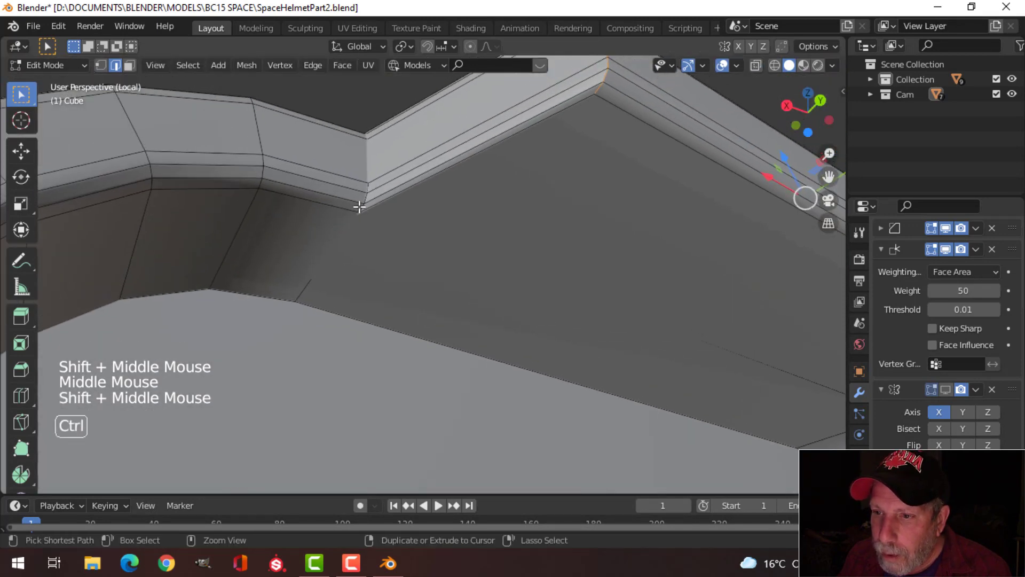
left_click(359, 208, "ctrl")
Add the edge path down the opposite inner corner between overhang and rim to the selection
scroll(428, 226, "down", 3)
middle_click_drag(428, 226, 492, 223)
scroll(419, 299, "up", 2)
left_click(560, 346, "shift")
left_click(473, 193, "ctrl")
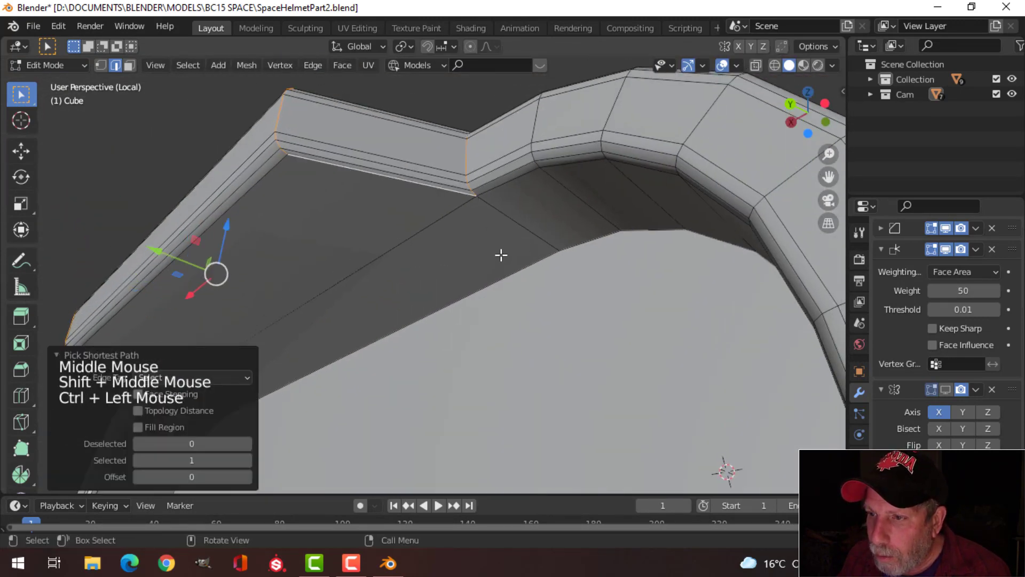
Undo the last edge path pick and reselect the inner corner path where the overhang meets the box rim
key("ctrl+z")
scroll(481, 202, "up", 2)
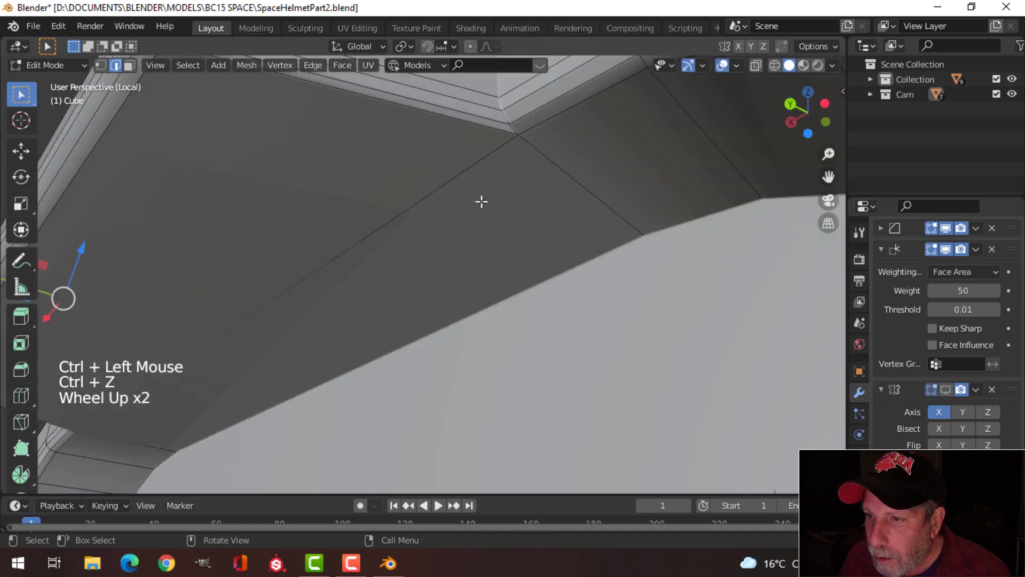
left_click(514, 130, "ctrl")
Bevel the selected overhang corner edges with 4 segments, return to Object Mode and clear the selection
scroll(524, 222, "down", 2)
middle_click_drag(524, 222, 644, 263)
scroll(626, 416, "down", 1)
scroll(531, 289, "down", 1)
key("ctrl+b")
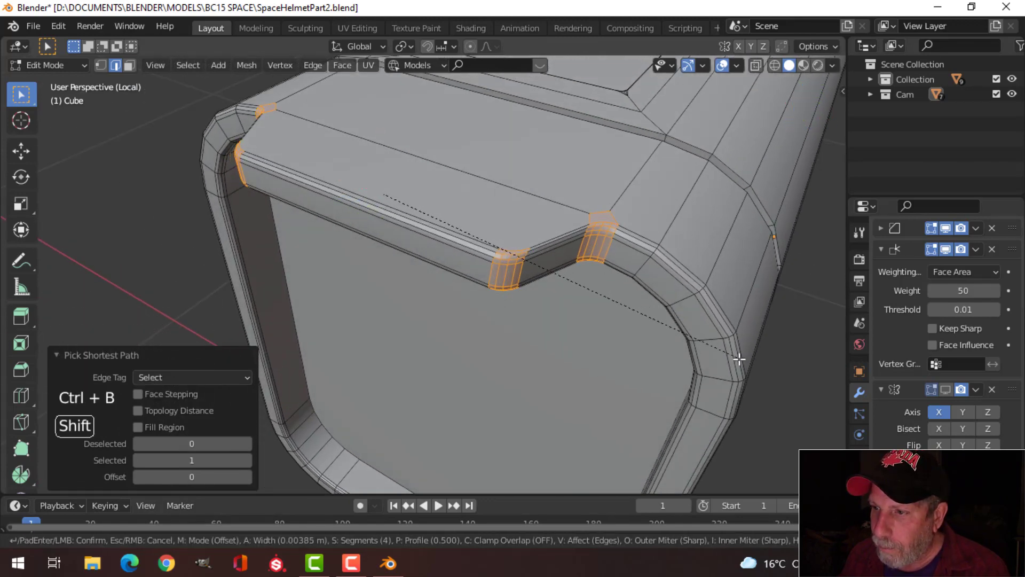
left_click(777, 370)
key("Tab")
scroll(561, 283, "down", 4)
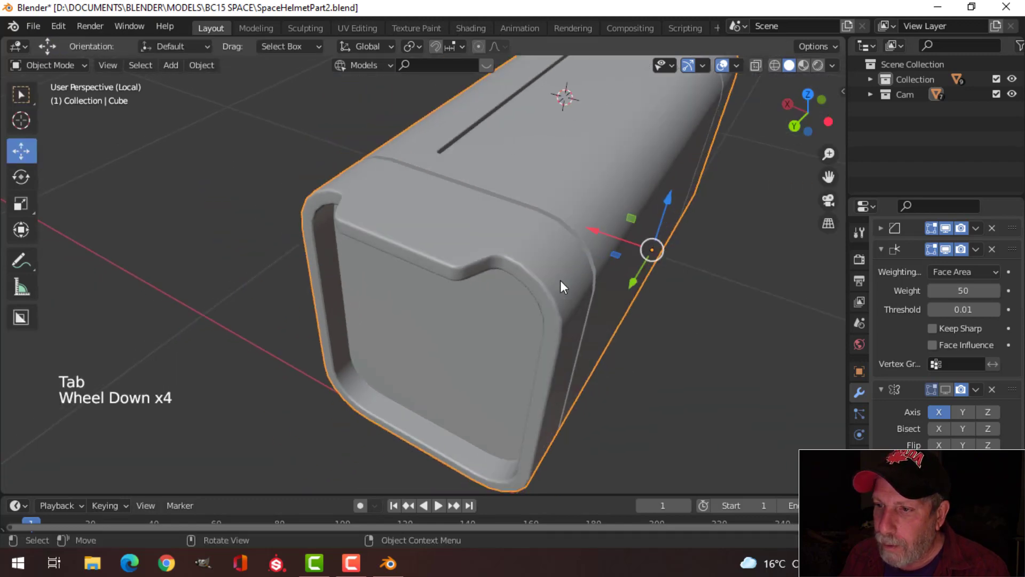
key("alt+a")
Leave local view to bring back the whole helmet and save the file
middle_click_drag(561, 286, 406, 230)
scroll(528, 314, "down", 4)
scroll(483, 288, "up", 3)
scroll(507, 253, "down", 3)
key("slash")
scroll(501, 253, "down", 3)
scroll(591, 219, "up", 3)
scroll(379, 376, "down", 1)
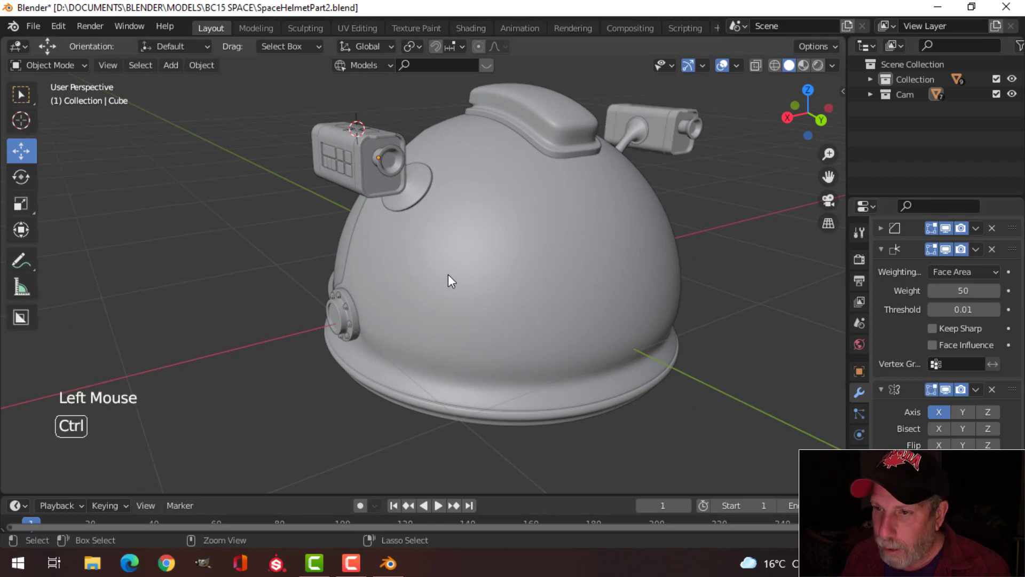
key("ctrl+s")
Select the flared lens at the box's open end and move it slightly down along Z in back view
scroll(408, 257, "up", 4)
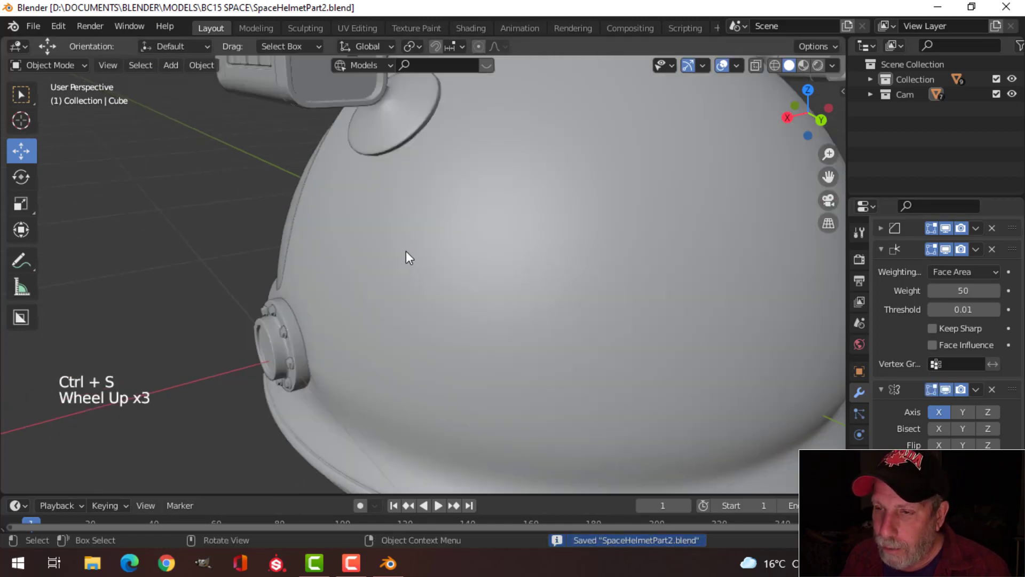
middle_click_drag(407, 254, 389, 295, "shift")
scroll(390, 296, "down", 2)
left_click(366, 239)
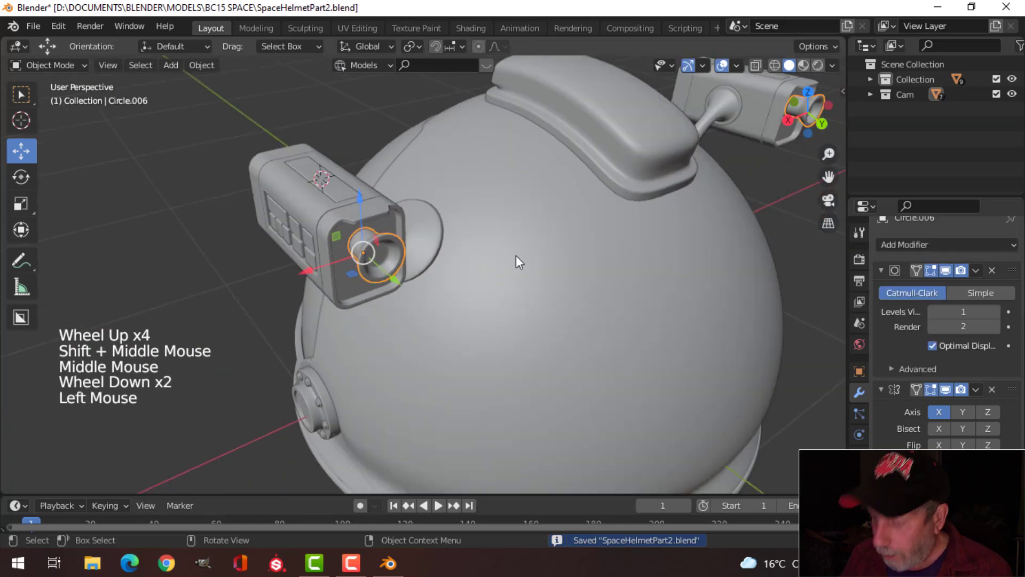
key("ctrl+KP_3")
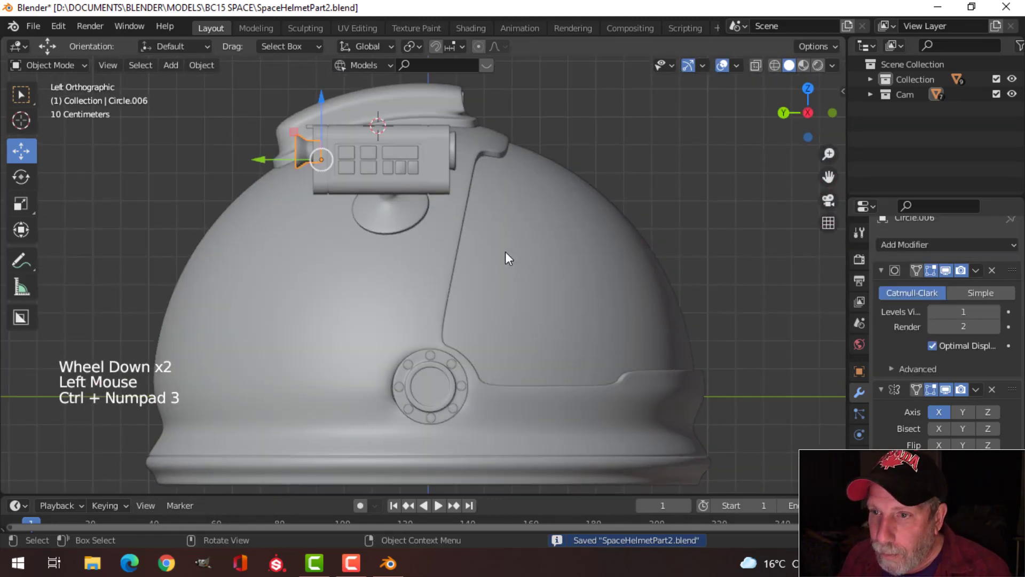
key("ctrl+KP_1")
scroll(449, 225, "up", 2)
middle_click_drag(448, 224, 500, 306, "shift")
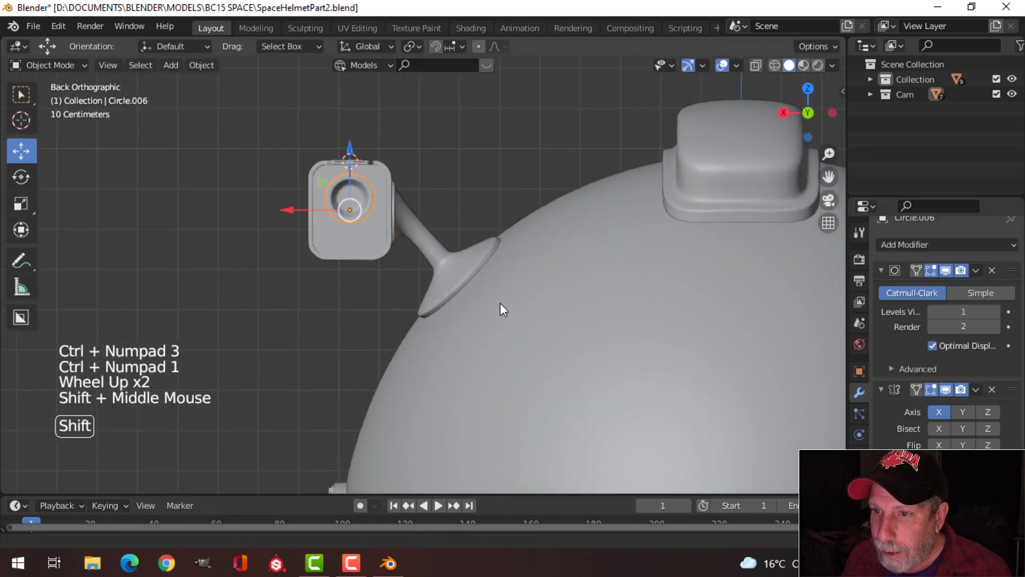
scroll(383, 251, "up", 1)
middle_click_drag(384, 259, 443, 274, "shift")
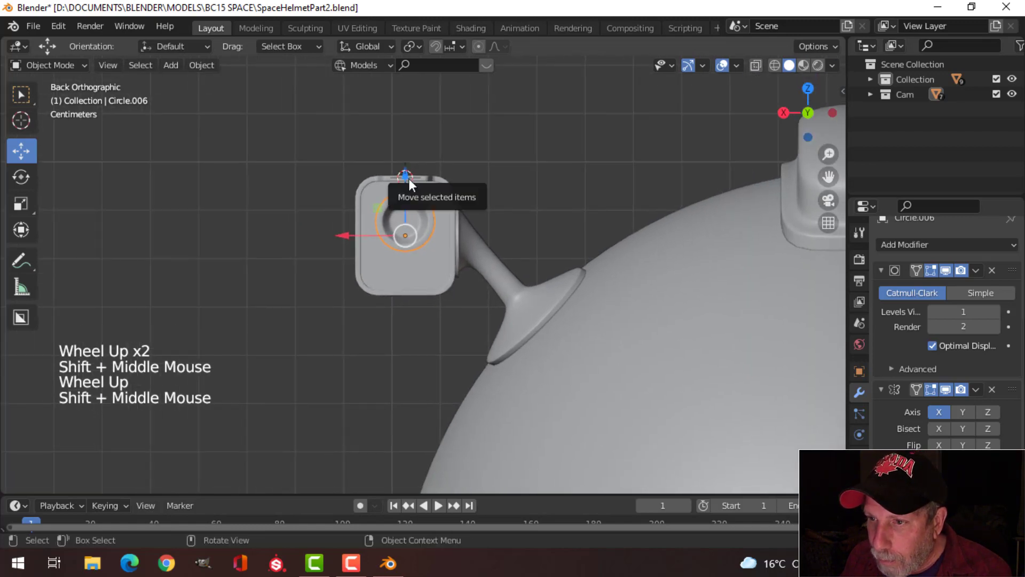
left_click_drag(407, 184, 410, 198)
In Edit Mode on the lens, clear the selection and select the edge loop around the outer side of its flared rim
scroll(447, 238, "up", 3)
middle_click_drag(448, 238, 511, 214, "shift")
scroll(473, 159, "down", 3)
middle_click_drag(473, 159, 482, 225, "shift")
key("Tab")
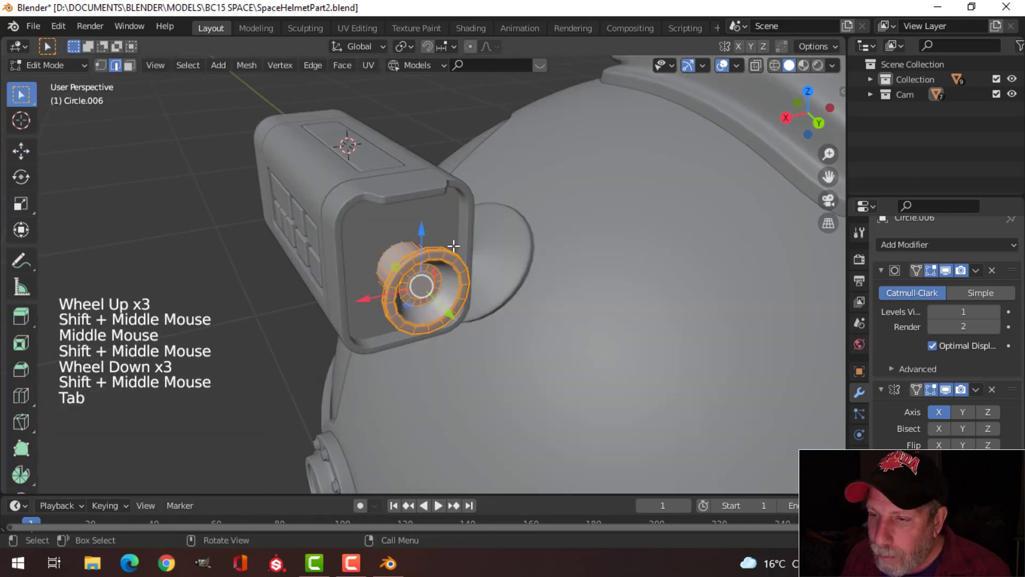
scroll(410, 254, "up", 2)
key("alt+a")
middle_click_drag(410, 254, 438, 269)
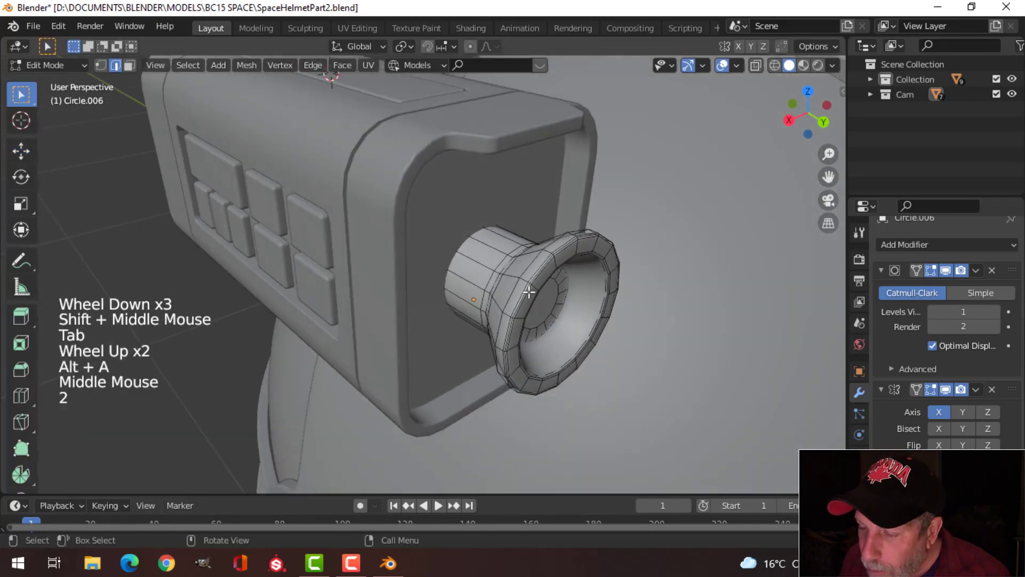
scroll(573, 283, "up", 1)
left_click(589, 265, "alt+shift")
scroll(590, 266, "down", 2)
mouse_move(590, 265)
middle_mouse_down()
mouse_move(561, 257)
mouse_move(583, 276)
middle_mouse_up()
Duplicate the rim loop, move the copy about 0.166 m along X and scale it by 0.355
key("shift+d")
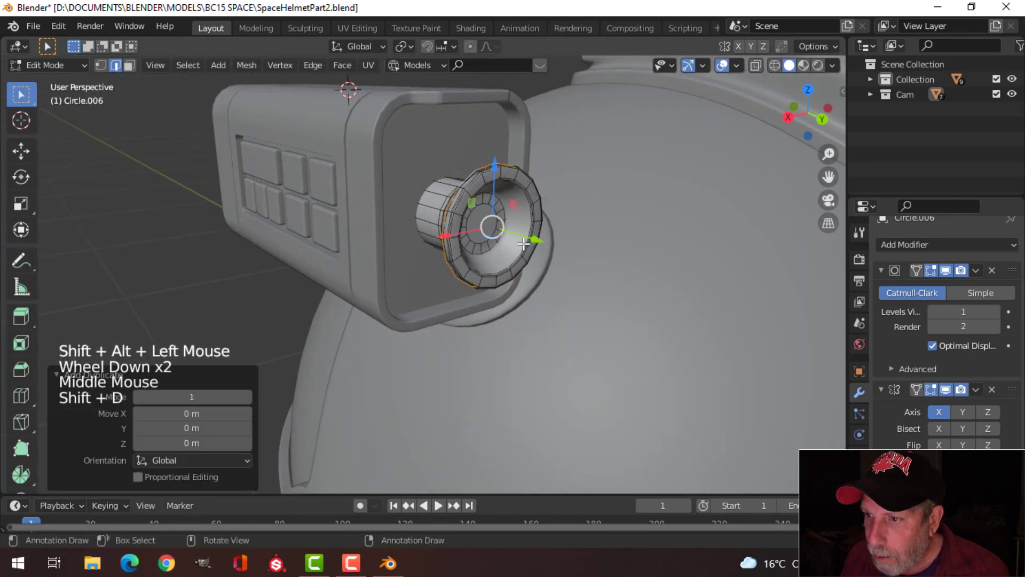
left_click_drag(453, 238, 342, 249)
key("s")
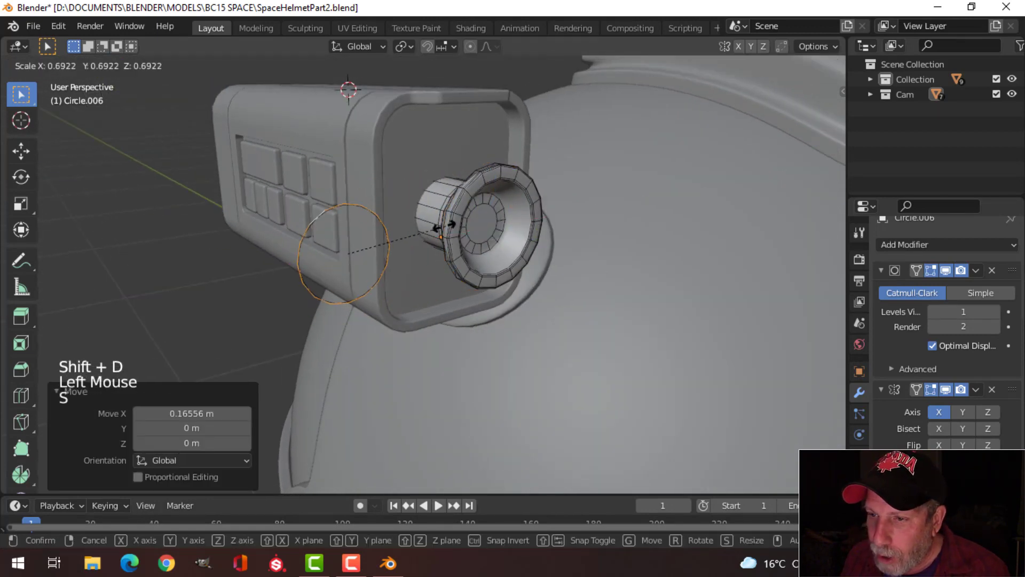
left_click(395, 233)
Separate the duplicated loop into its own object and return to Object Mode
key("p")
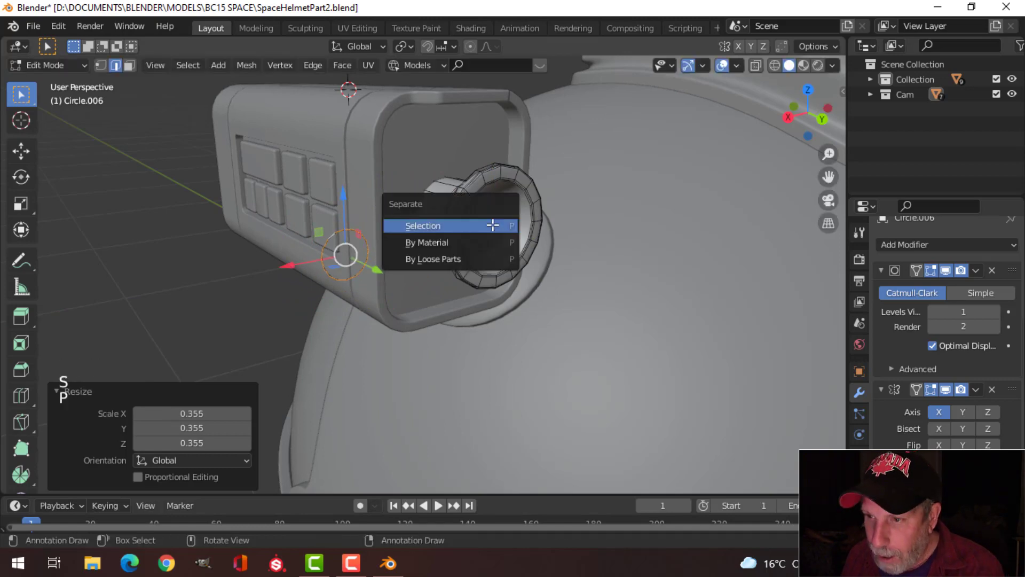
left_click(493, 224)
key("Tab")
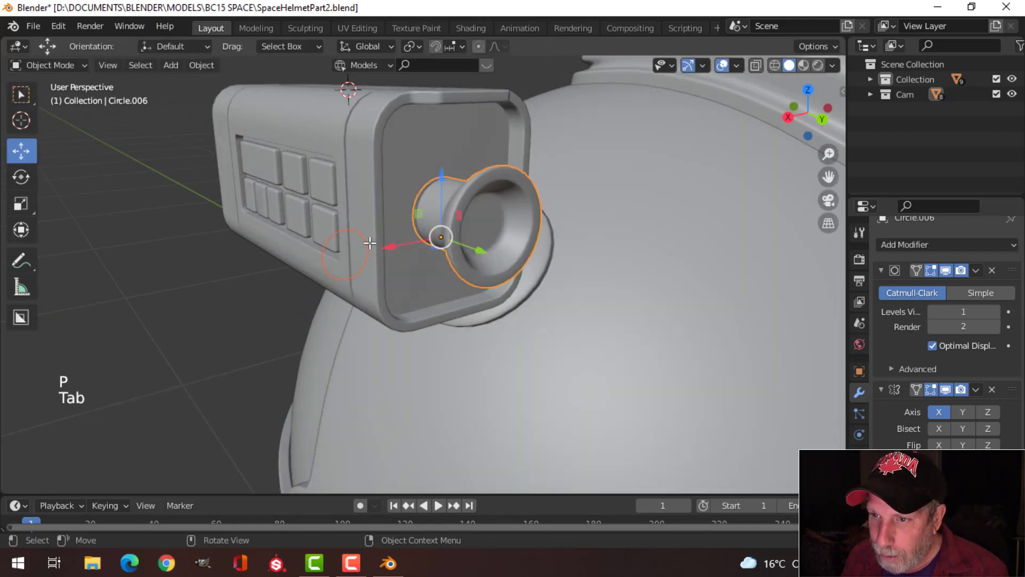
Select the whole separated circle in Edit Mode and move it about -0.109 m in X and 0.082 m in Z, above the lens
left_click(350, 230)
key("Tab")
key("a")
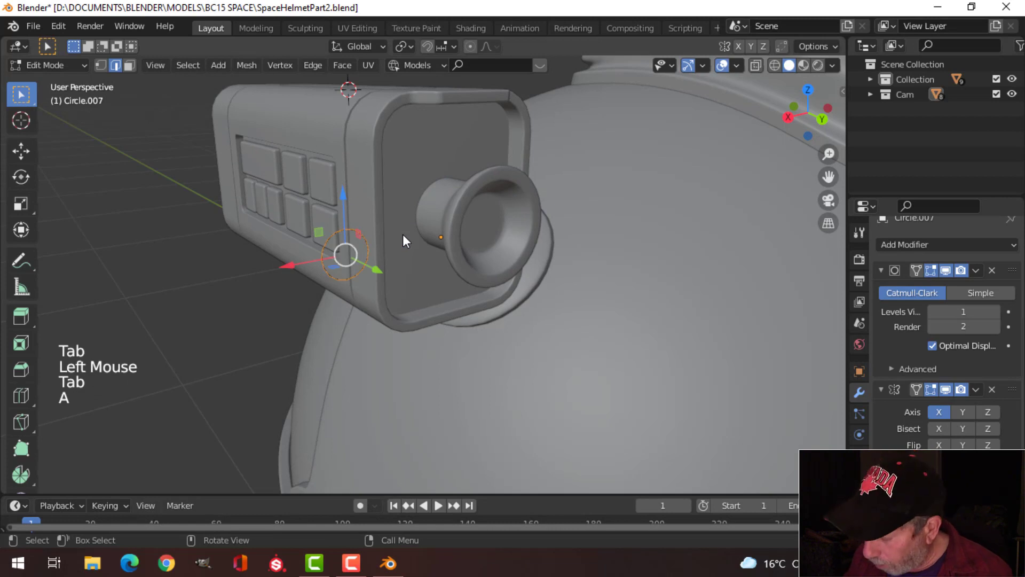
key("ctrl+KP_1")
scroll(403, 233, "down", 2, "shift")
middle_click_drag(403, 234, 429, 344, "shift")
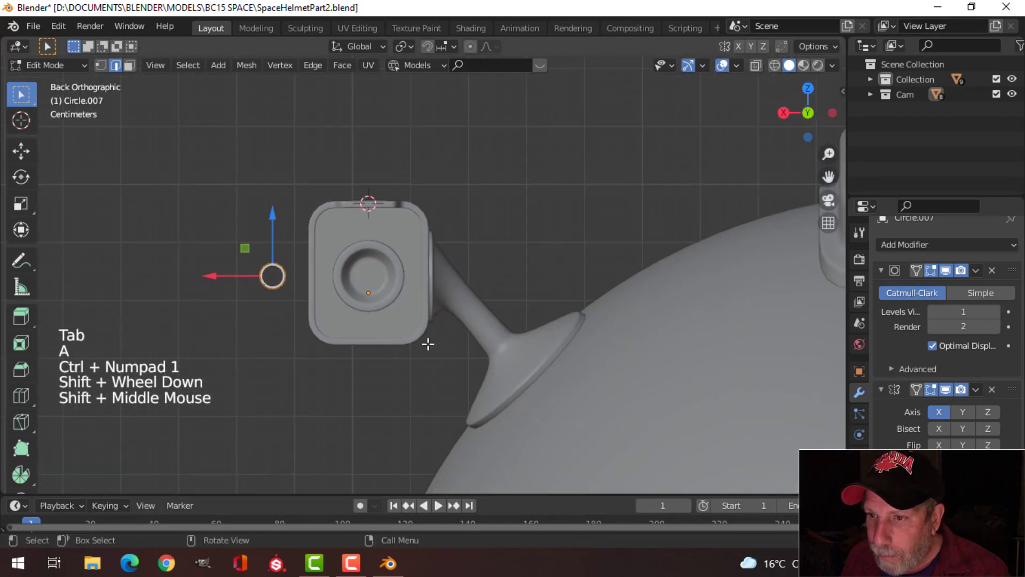
key("g")
left_click(491, 296)
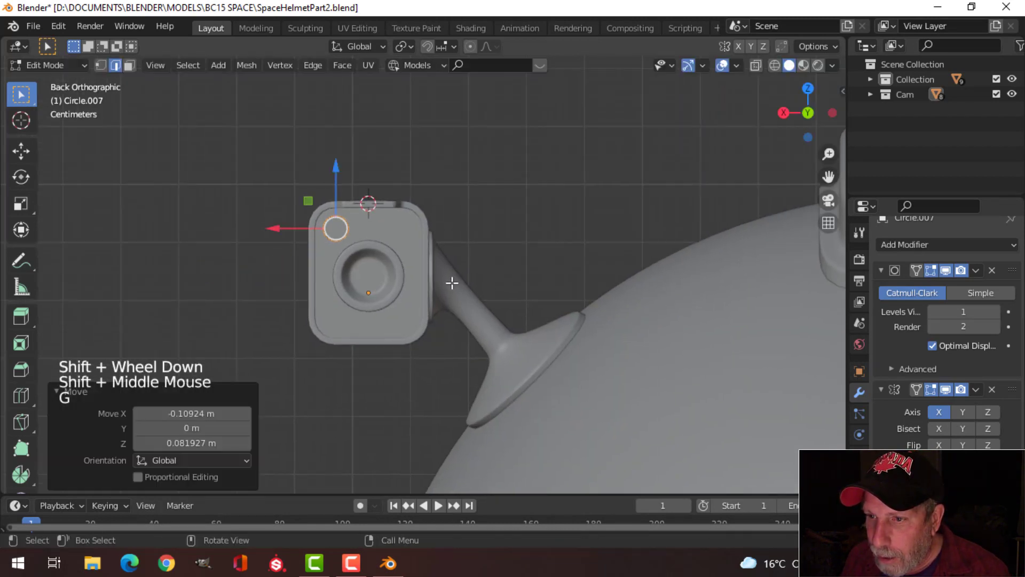
Scale the small circle's vertices by 1.232 and remove the object's Subdivision modifier
scroll(452, 282, "up", 3)
middle_click_drag(452, 281, 483, 334, "shift")
scroll(470, 313, "up", 2)
key("Tab")
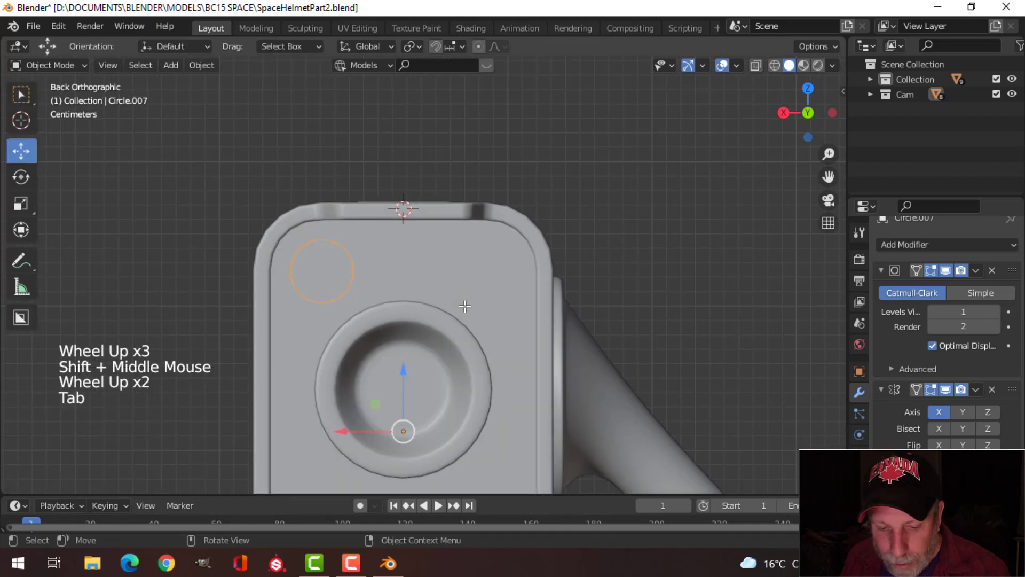
key("Tab")
key("1")
key("s")
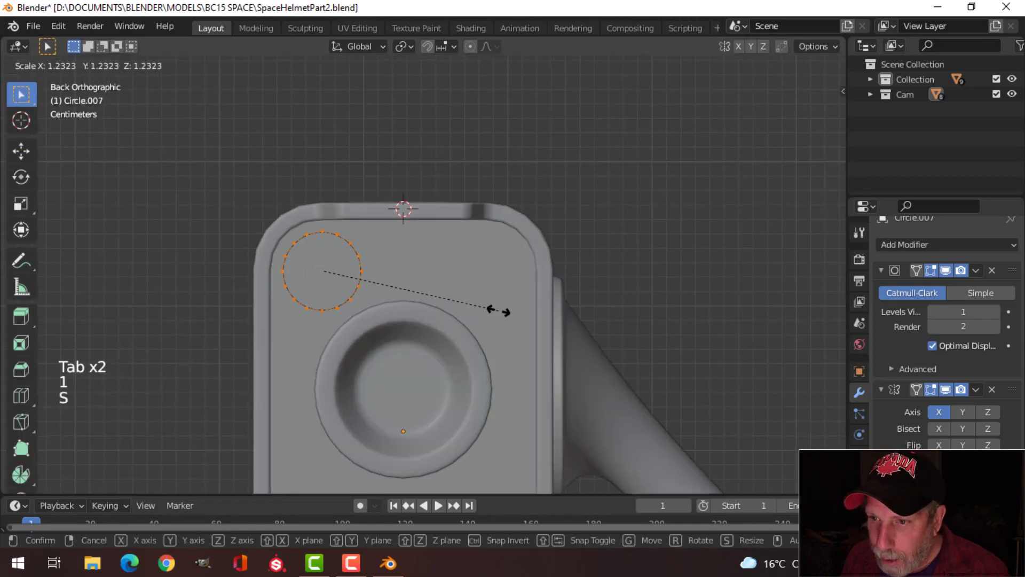
left_click(498, 311)
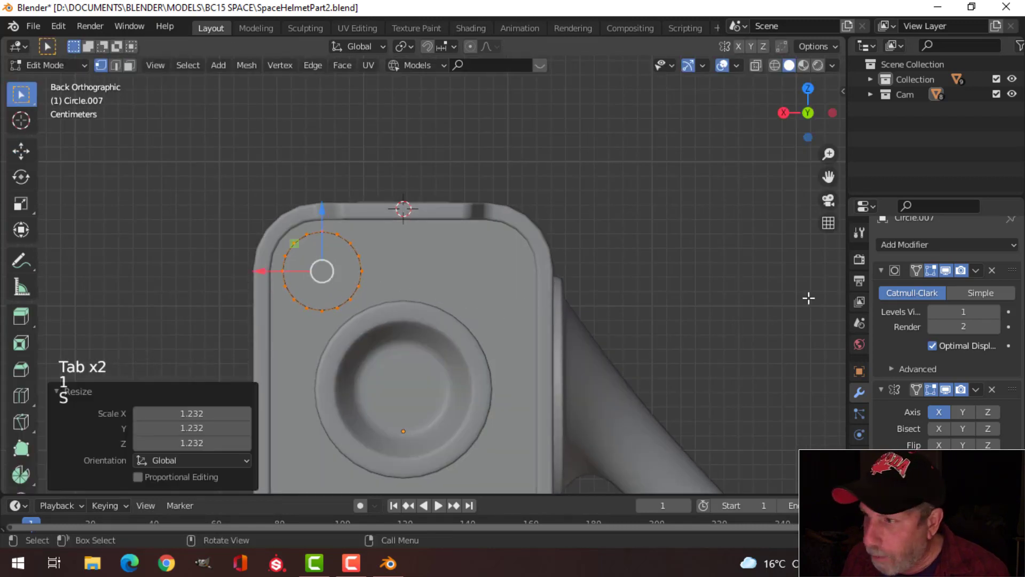
left_click(991, 270)
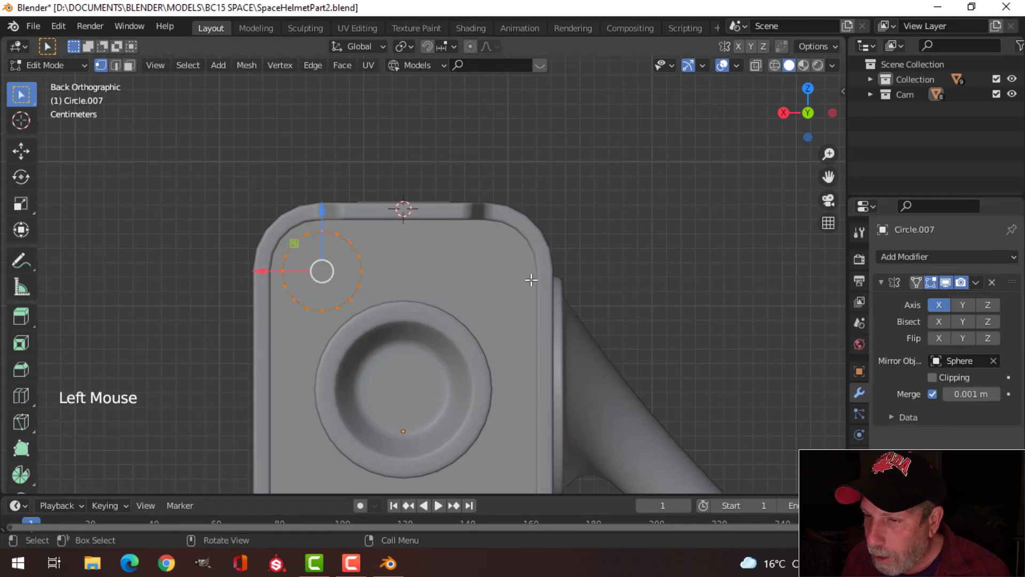
Move the small circle about -0.081 m along Y, back into the box opening
scroll(531, 278, "down", 2)
middle_click_drag(531, 279, 474, 256)
scroll(498, 255, "down", 2)
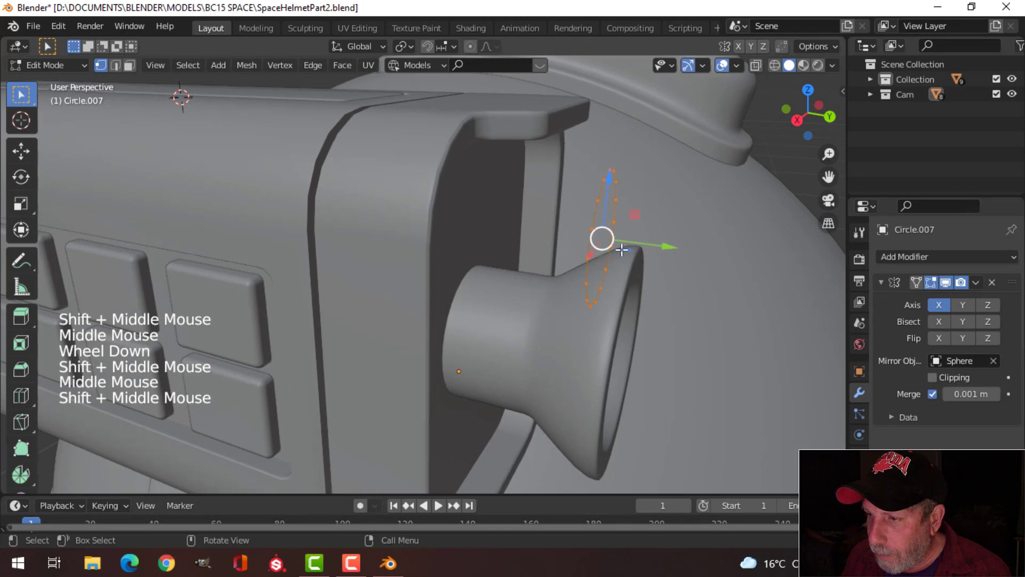
left_click_drag(666, 249, 564, 249)
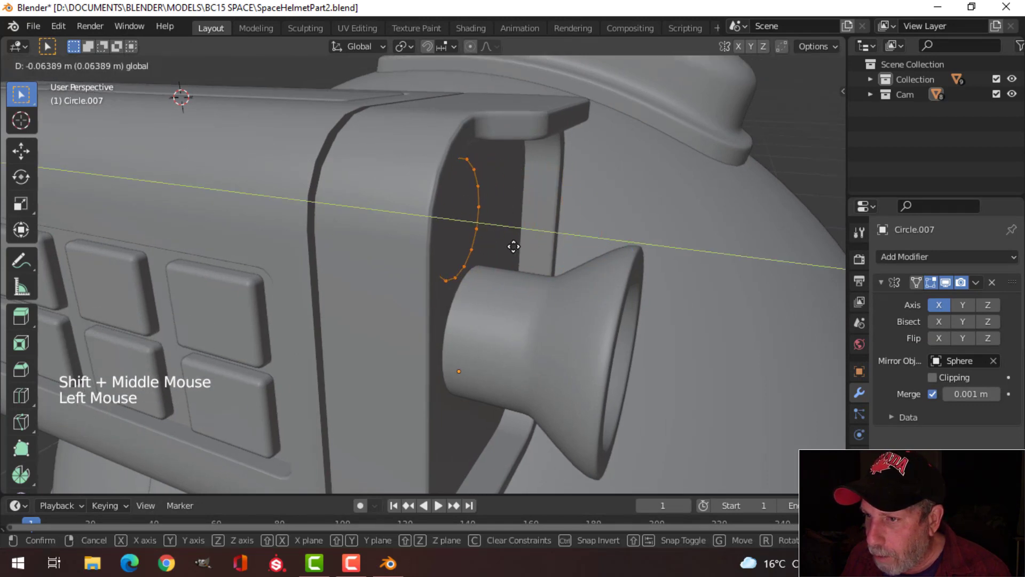
left_click_drag(477, 246, 476, 246)
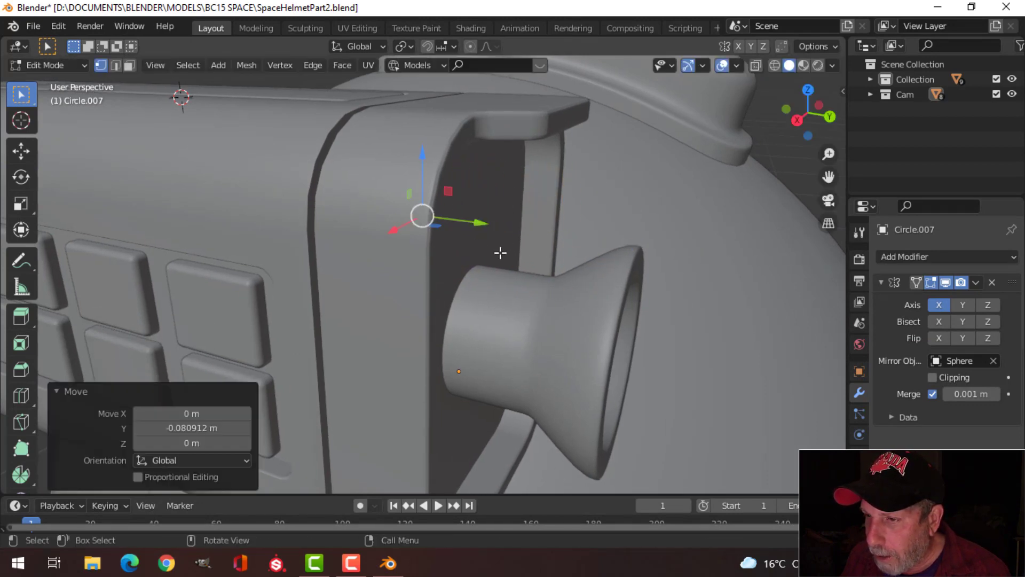
Extrude the small circle outward along Y into a short tube in the box opening
scroll(510, 260, "down", 2)
middle_click_drag(513, 268, 475, 217, "shift")
middle_click_drag(475, 217, 490, 224)
key("e")
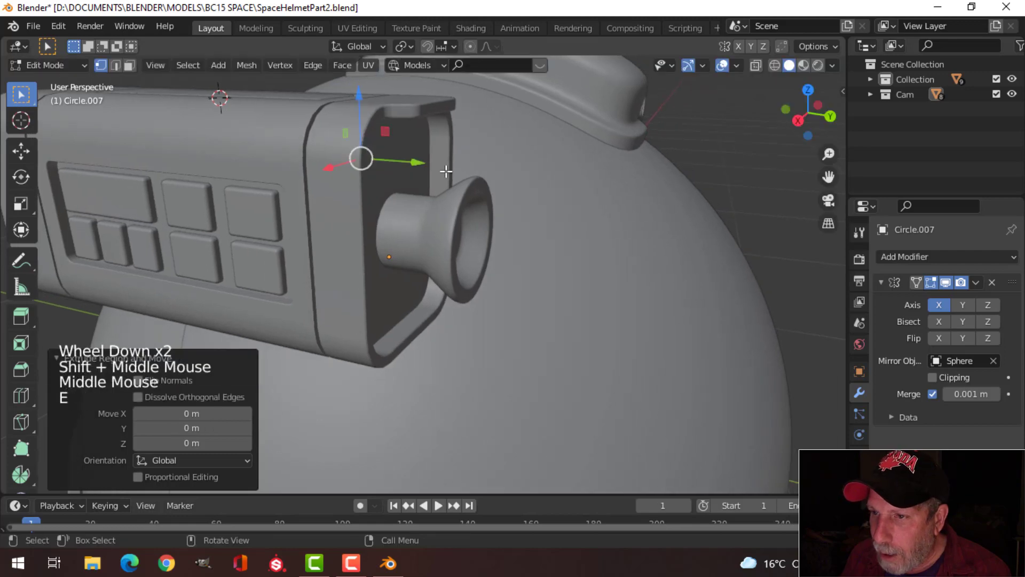
left_click_drag(418, 162, 456, 183)
middle_click_drag(456, 184, 416, 188)
Select the whole tube and scale it down to about 0.79
key("a")
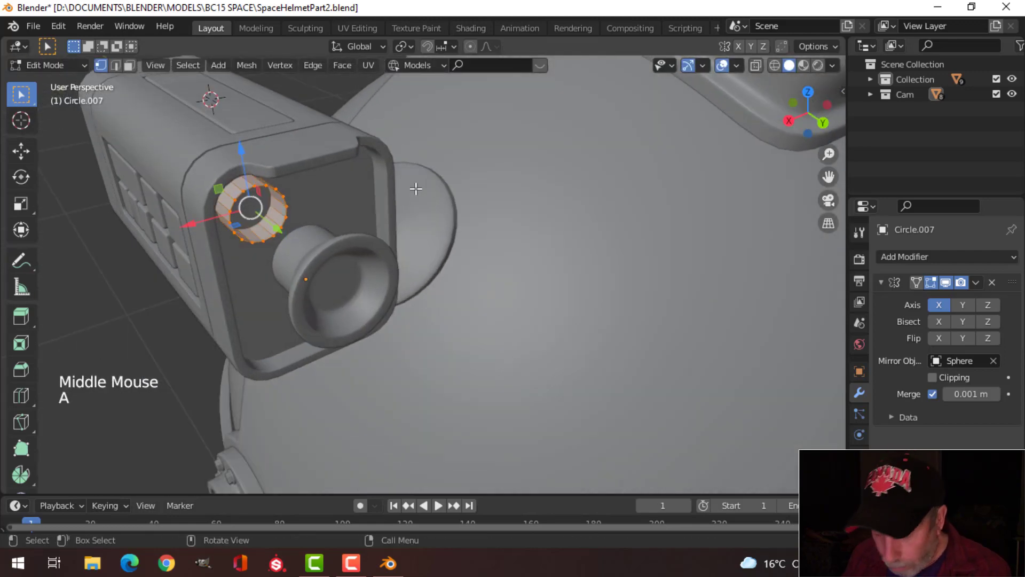
key("s")
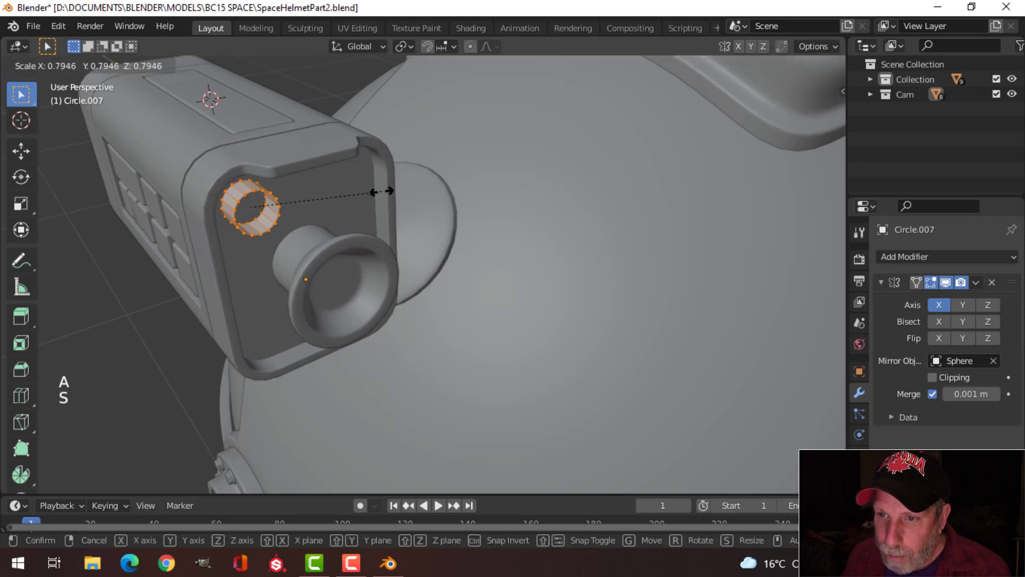
left_click(381, 190)
Select the edge loop at the tube's front end and fill it with a face
scroll(263, 199, "up", 2)
middle_click_drag(264, 200, 309, 219, "shift")
key("alt+a")
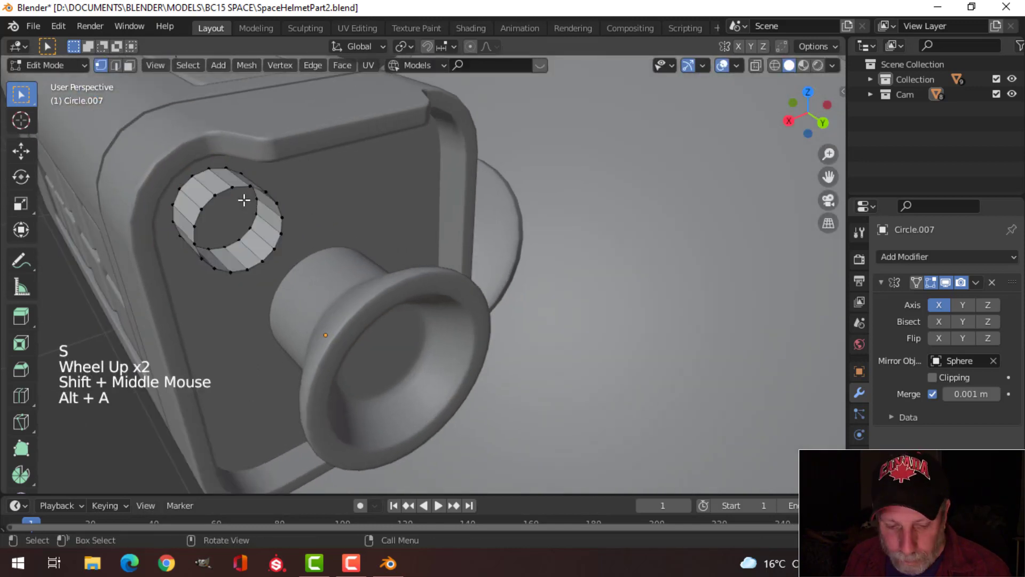
key("f")
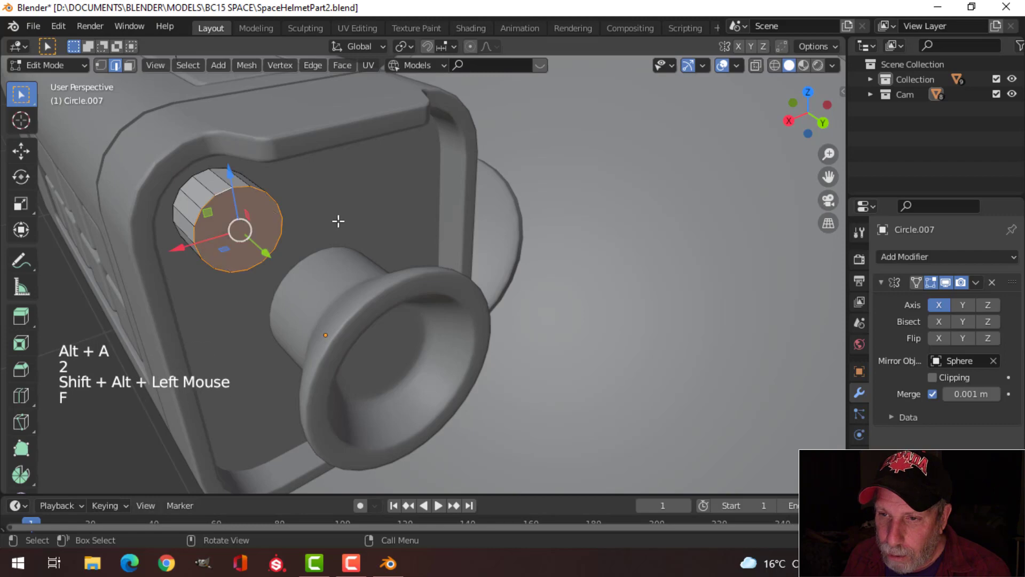
Bevel the front cap's rim edges with 4 segments
middle_click_drag(339, 220, 473, 242)
scroll(390, 224, "up", 2)
key("ctrl+b")
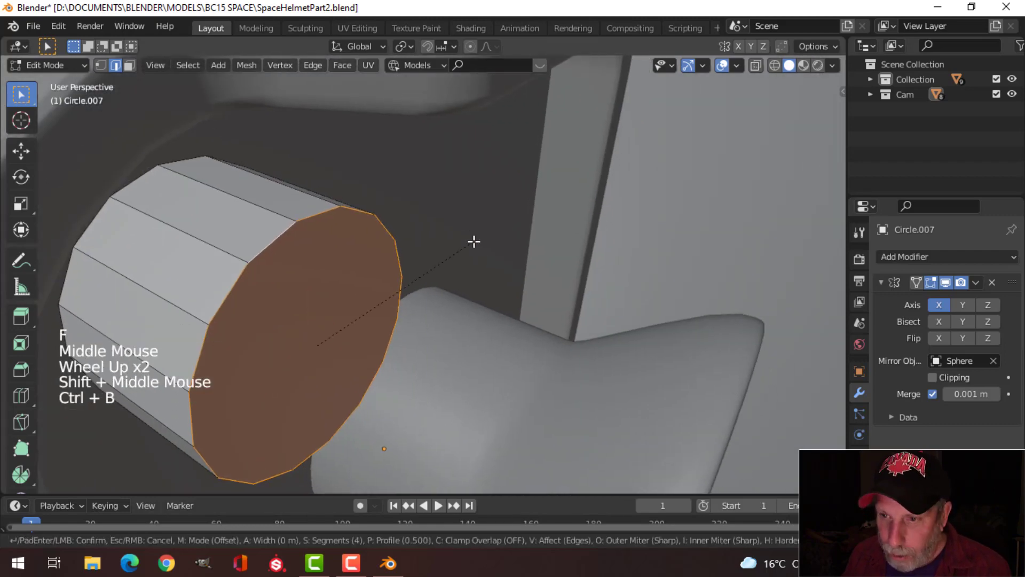
left_click(794, 280)
Return to Object Mode, shade the small cylinder smooth and clear the selection
key("Tab")
right_click(216, 191)
left_click(216, 191)
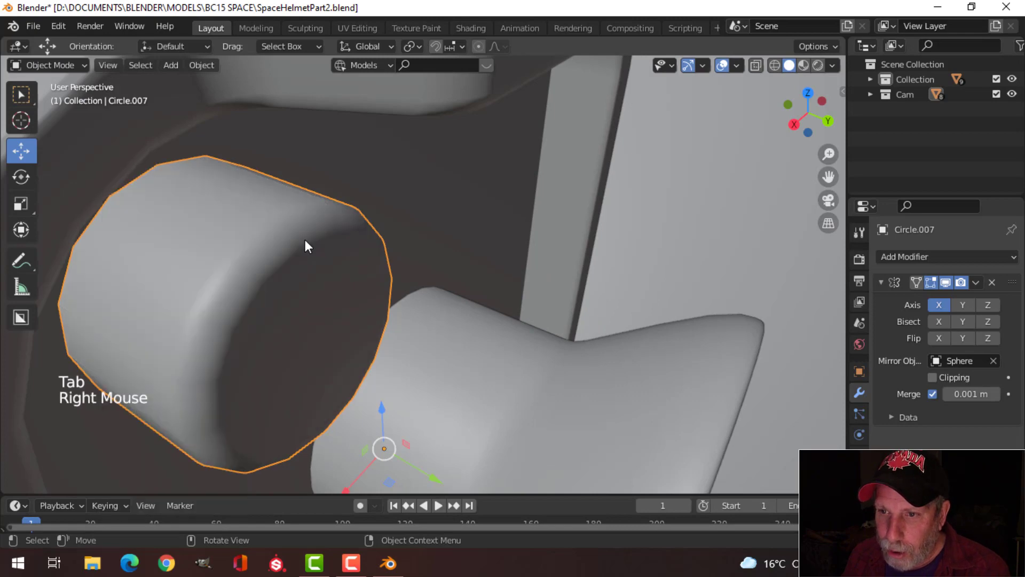
scroll(493, 303, "down", 2)
key("alt+a")
middle_click_drag(575, 333, 502, 299)
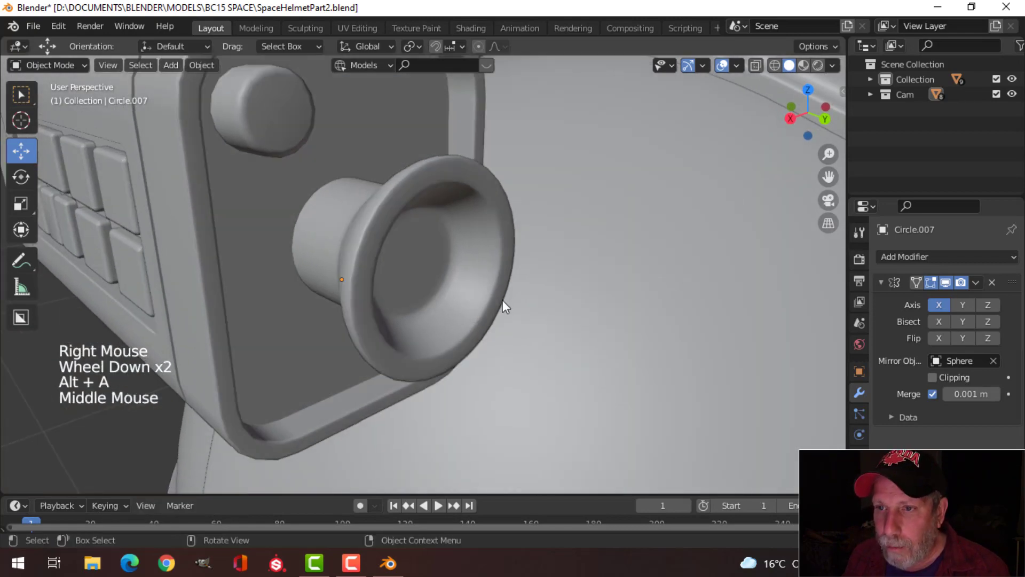
Select the small cylinder again and enable Auto Smooth at 30° in its mesh normals settings
scroll(502, 300, "down", 2)
middle_click_drag(386, 275, 383, 283, "shift")
middle_click_drag(383, 284, 380, 290)
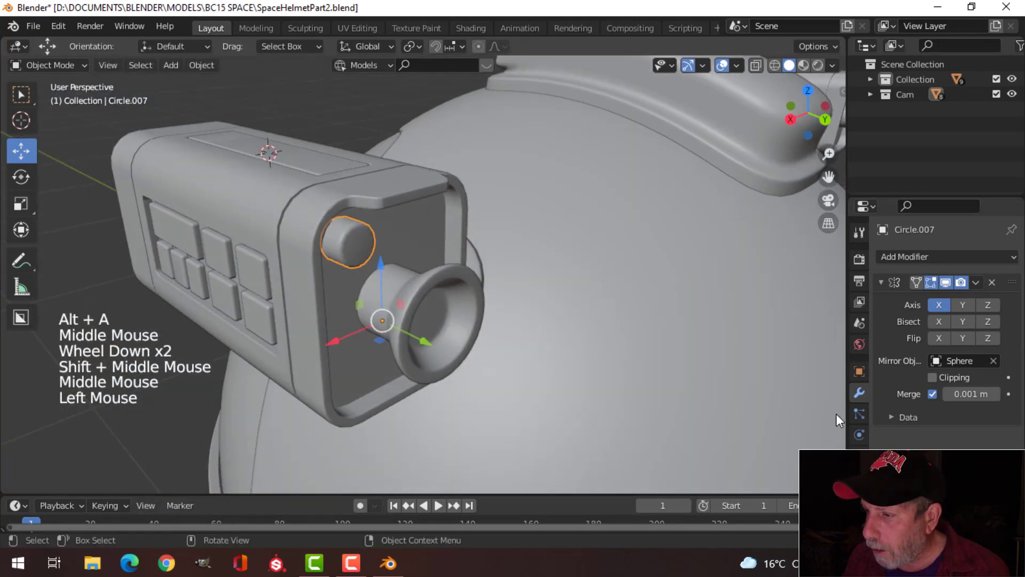
left_click(860, 477)
scroll(908, 476, "down", 3)
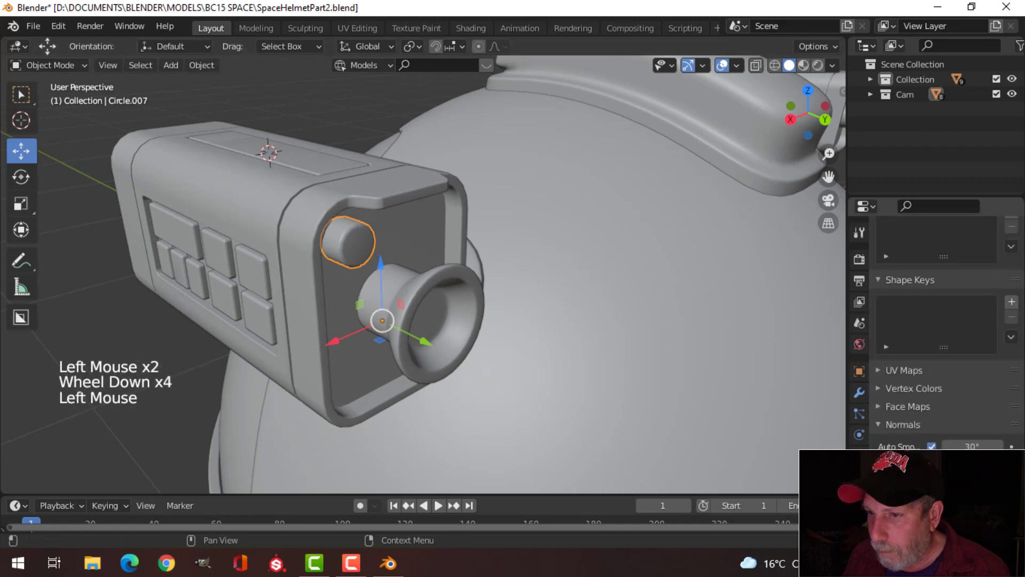
Move the small cylinder about 0.052 m forward along Y so it projects out of the camera box
scroll(487, 338, "up", 1)
scroll(396, 290, "up", 1)
key("alt+a")
middle_click_drag(396, 290, 355, 297)
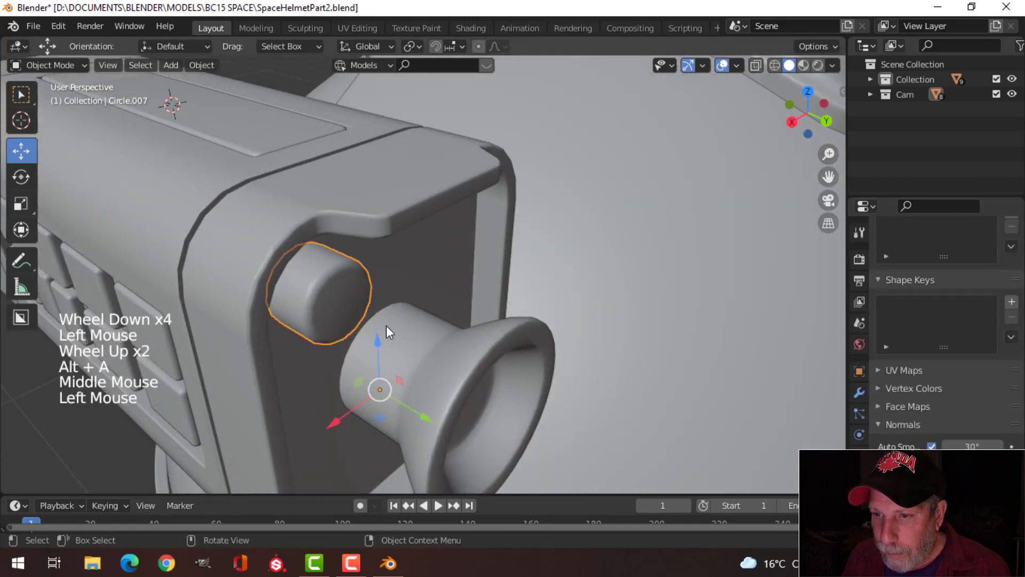
middle_click_drag(387, 327, 408, 350)
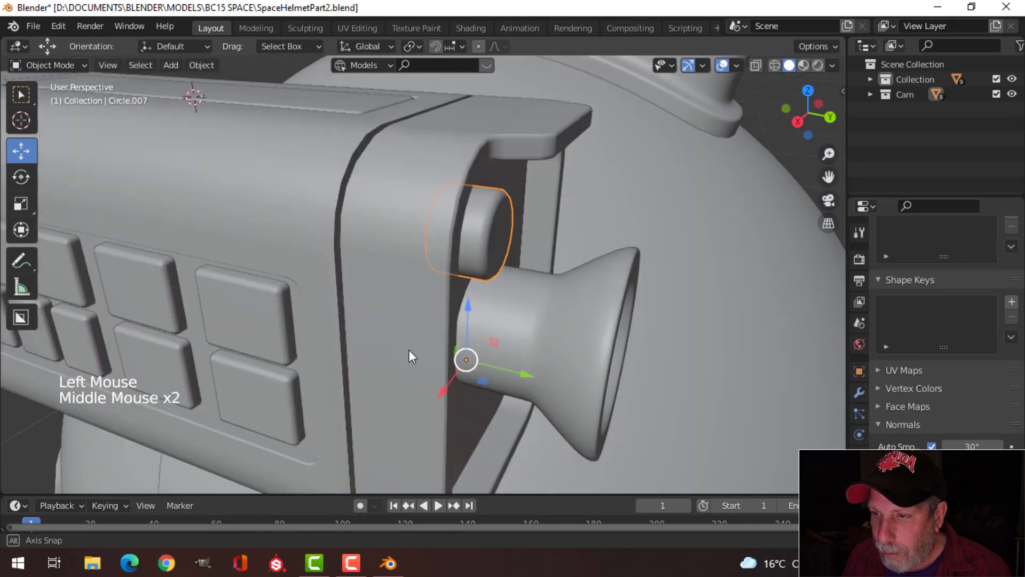
left_click_drag(521, 364, 601, 385)
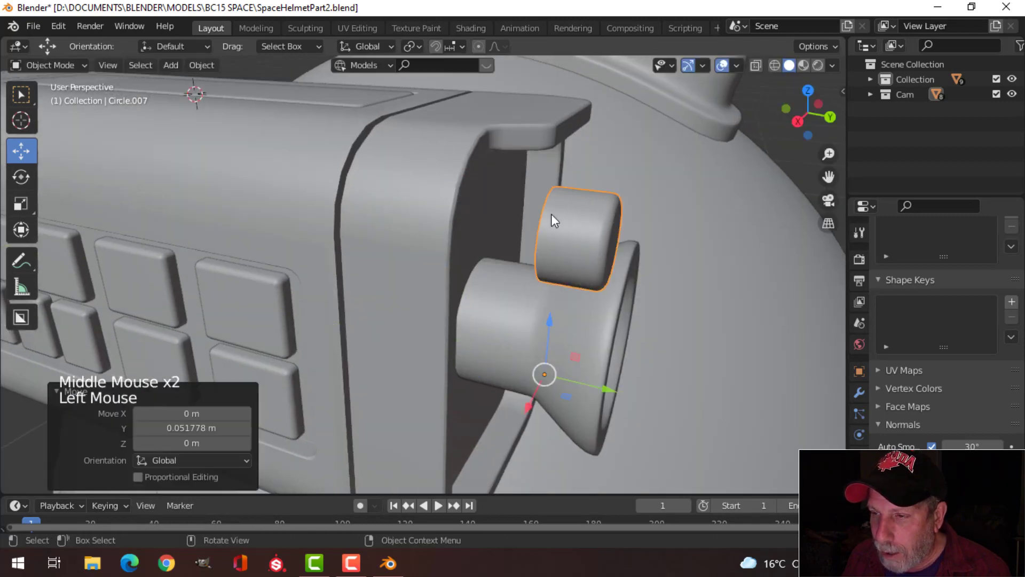
Extrude the small cylinder's rear edge loop and scale it outward into a wider ring
middle_click_drag(544, 223, 495, 308, "shift")
key("Tab")
key("alt+a")
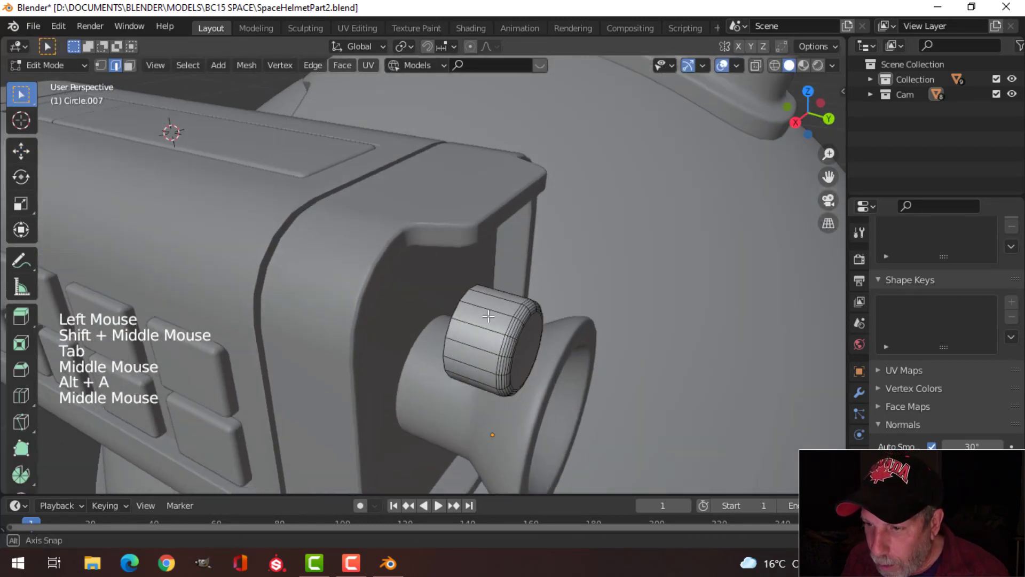
scroll(495, 308, "up", 1)
key("2")
left_click(531, 230, "alt+shift")
scroll(572, 264, "down", 2)
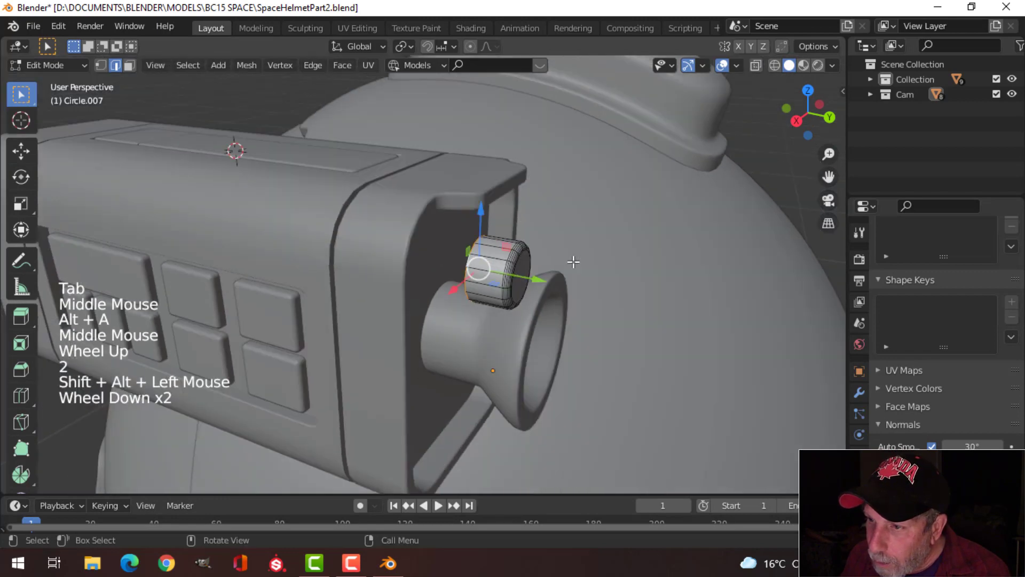
middle_click_drag(572, 263, 355, 271)
key("e")
key("s")
left_click(593, 254)
Extrude the ring's outer edge backward to form a thick collar behind the cylinder, and clear the selection
key("e")
left_click(547, 334)
key("alt+a")
Bevel the collar's front outer edge loop and return to Object Mode with nothing selected
scroll(371, 264, "up", 2)
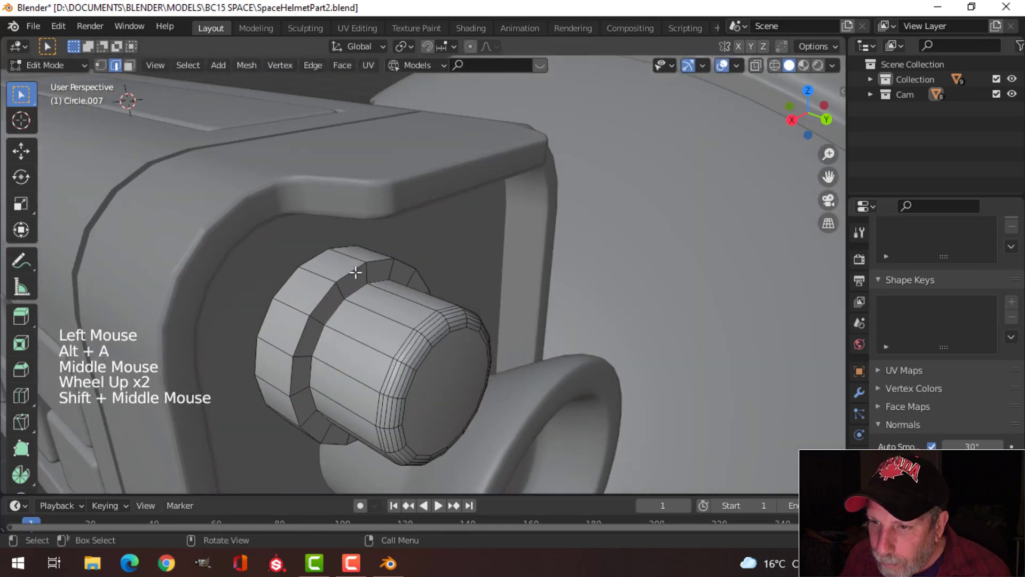
left_click(353, 266, "alt+shift")
key("ctrl+b")
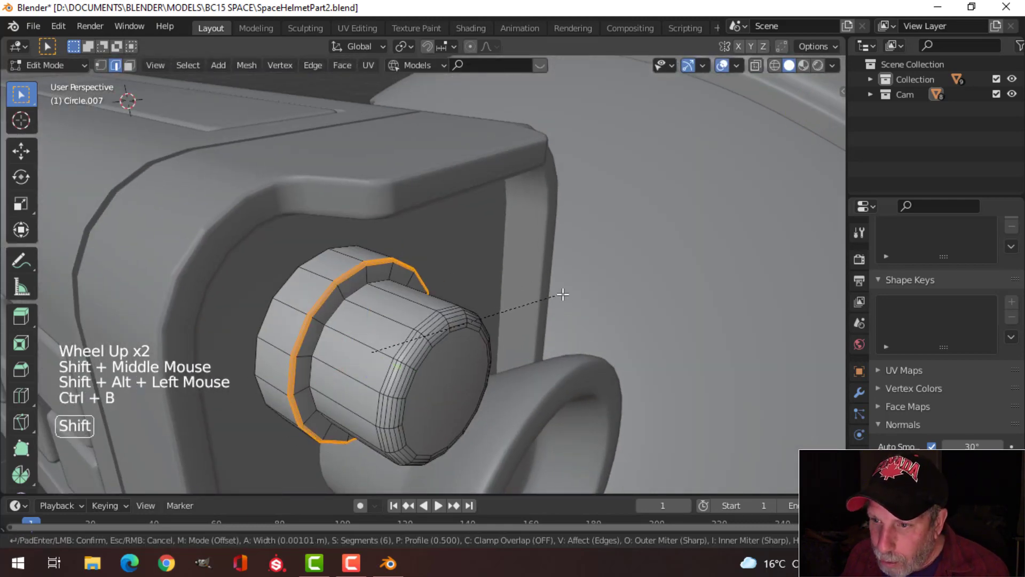
left_click(605, 290)
key("Tab")
key("alt+a")
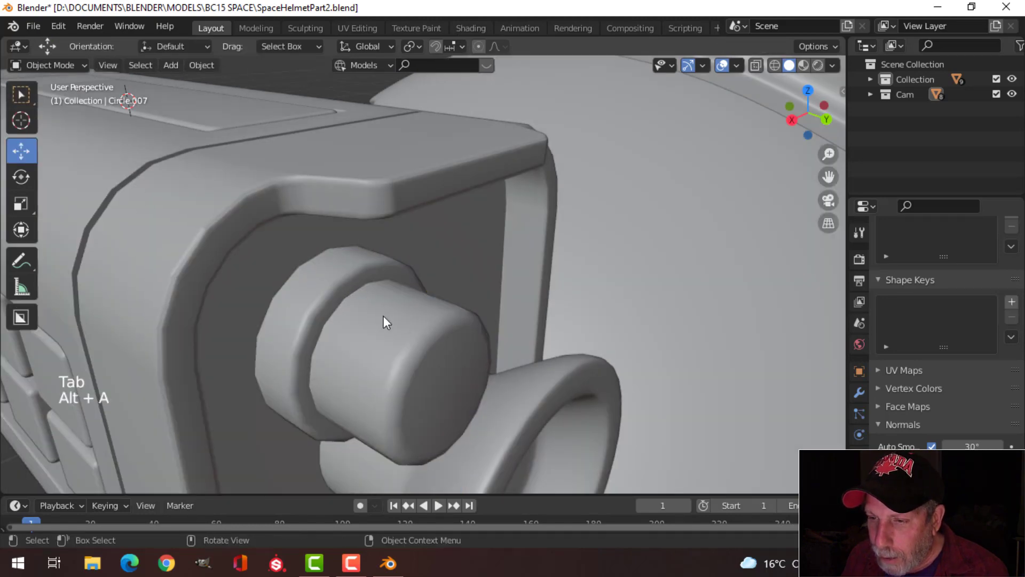
Add a level 1 subdivision surface to the collared cylinder and deselect it
left_click(384, 317)
key("ctrl+1")
key("alt+a")
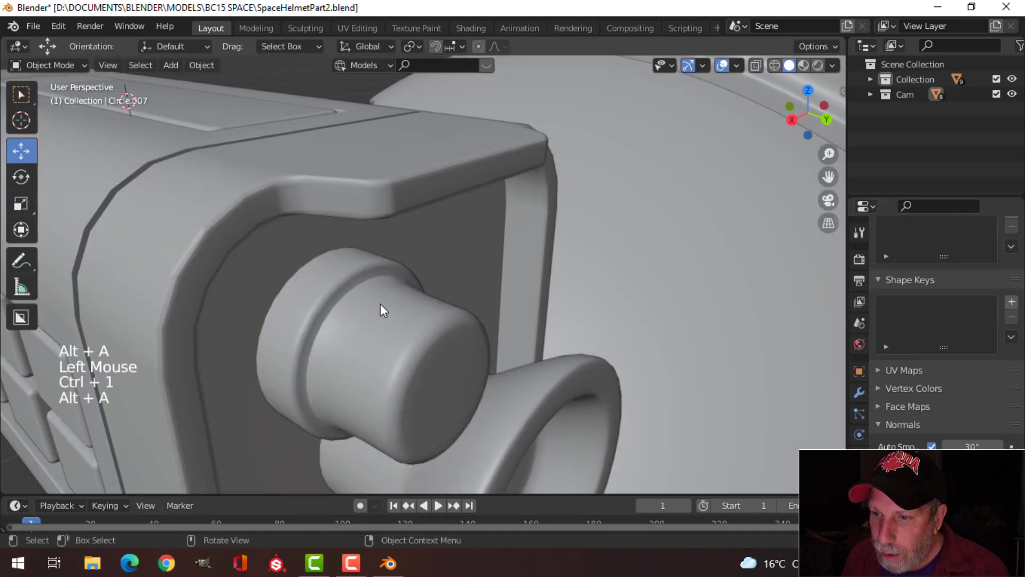
Insert a supporting edge loop around the cylinder, slide it close to the collar, and return to Object Mode
scroll(382, 309, "down", 2)
middle_click_drag(382, 310, 374, 309)
scroll(374, 299, "up", 1)
left_click(364, 296)
key("Tab")
key("alt+a")
scroll(431, 354, "up", 2)
key("ctrl+r")
left_click(459, 390)
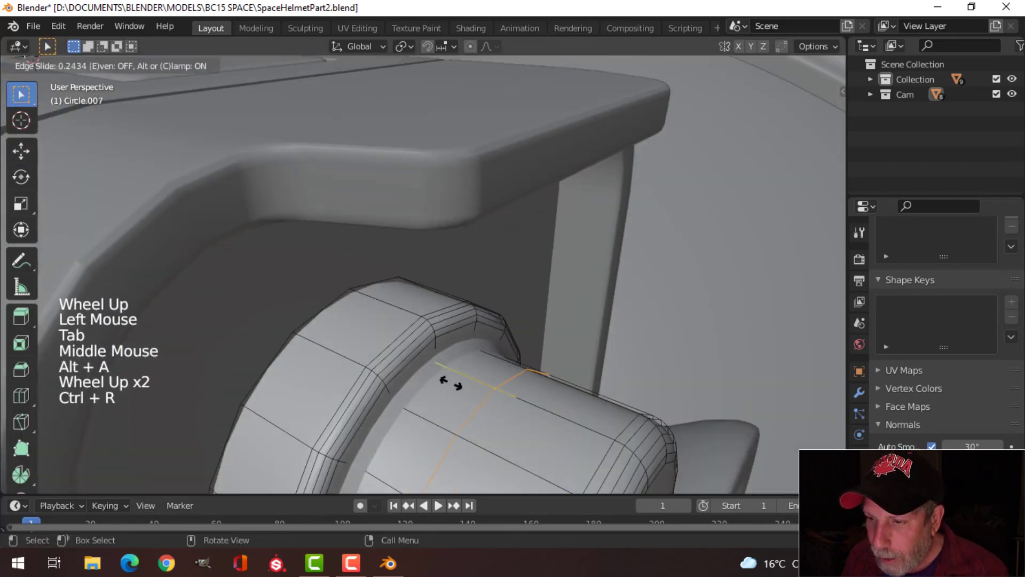
left_click(395, 370)
key("Tab")
Move the collared cylinder about 0.027 m backward along Y toward the camera box
scroll(464, 378, "down", 2)
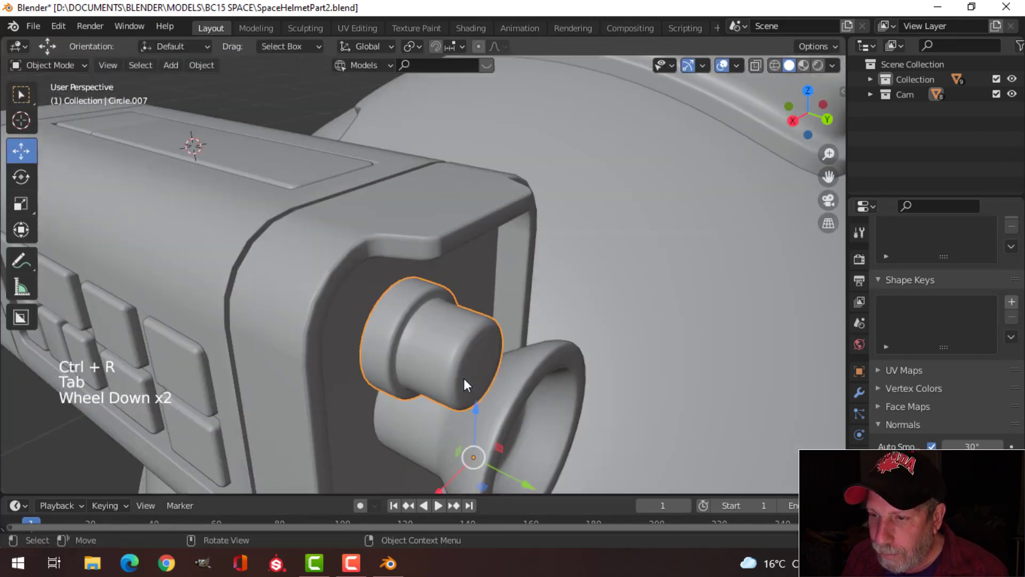
key("alt+a")
middle_click_drag(463, 378, 505, 390)
left_click(490, 268)
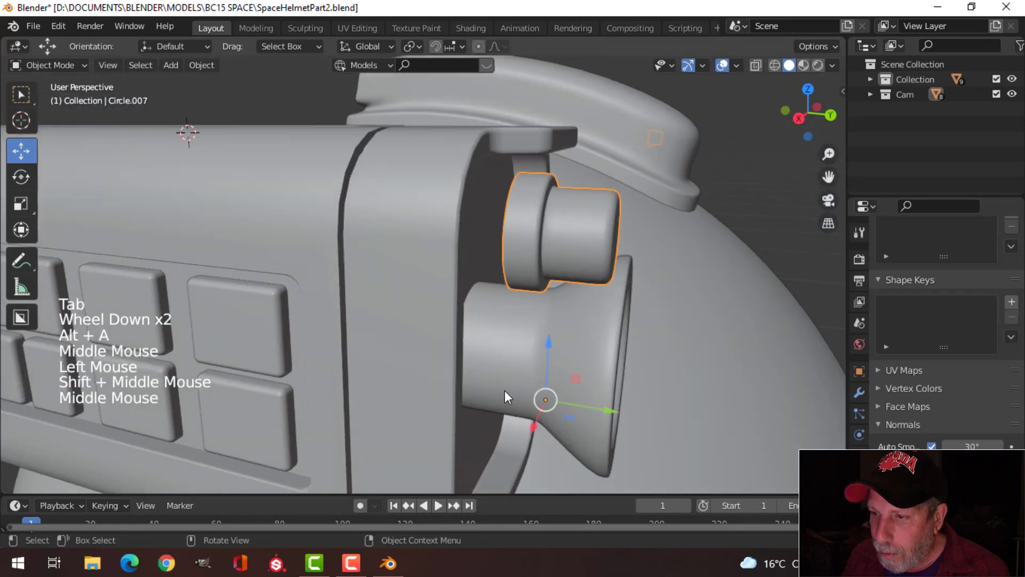
left_click_drag(602, 409, 555, 402)
middle_click_drag(556, 401, 541, 392)
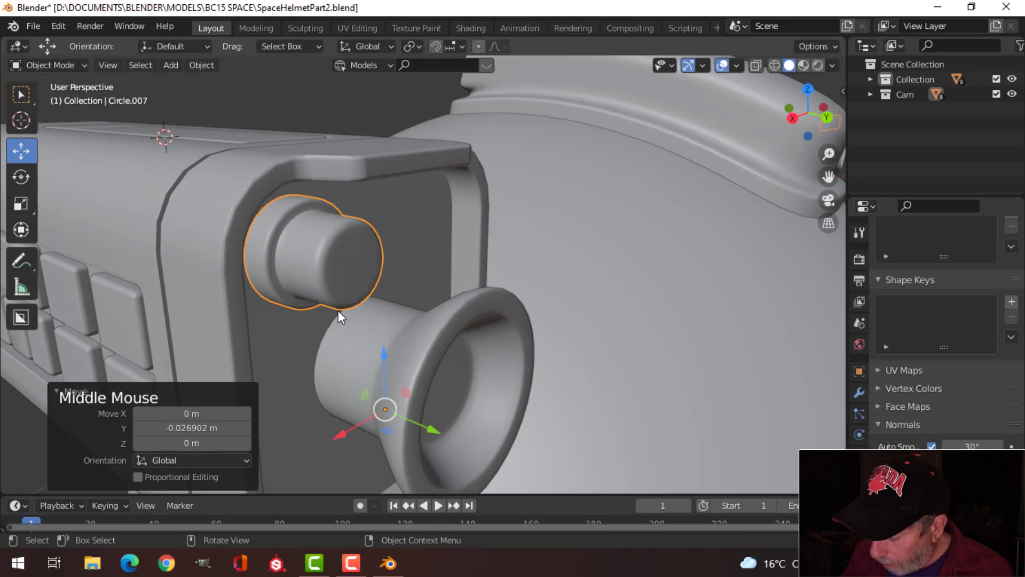
In the right-side wireframe view, move the cylinder further back along Y so its collar sits inside the box
key("ctrl+KP_3")
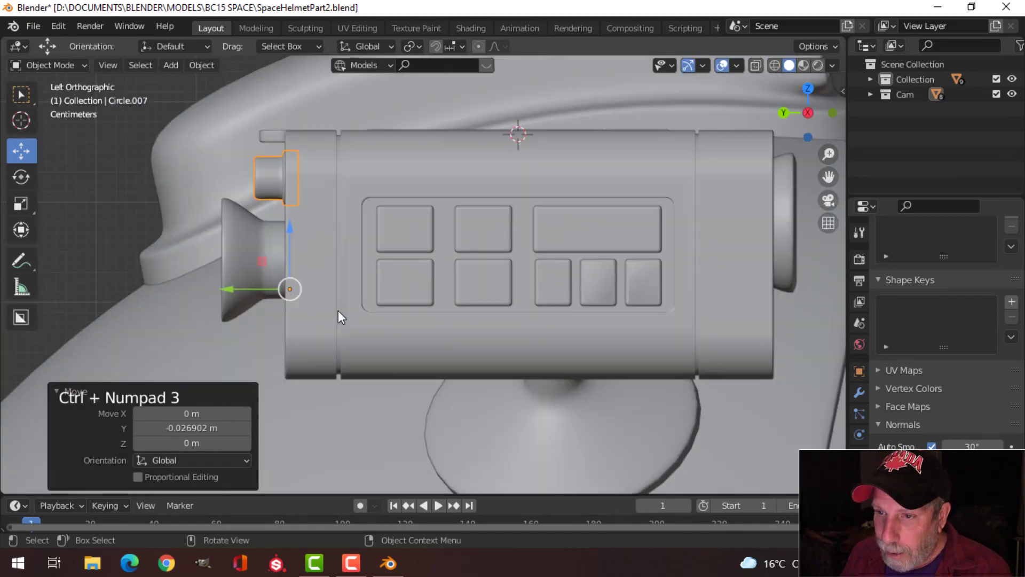
key("KP_3")
key("z")
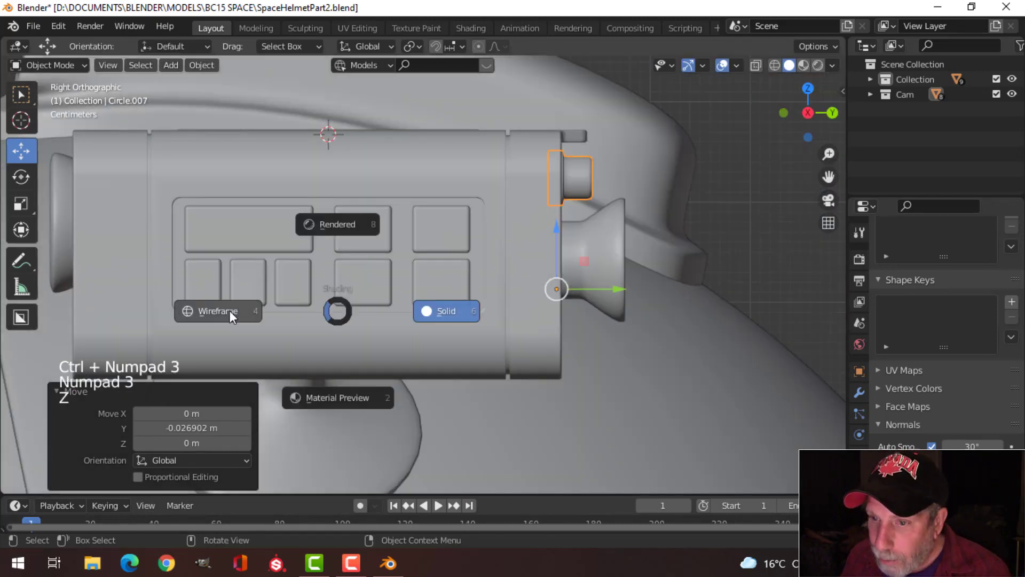
left_click(229, 311)
mouse_move(467, 268)
middle_mouse_down("shift")
mouse_move(422, 297)
mouse_move(399, 333)
mouse_move(456, 327)
middle_mouse_up("shift")
scroll(421, 297, "up", 2)
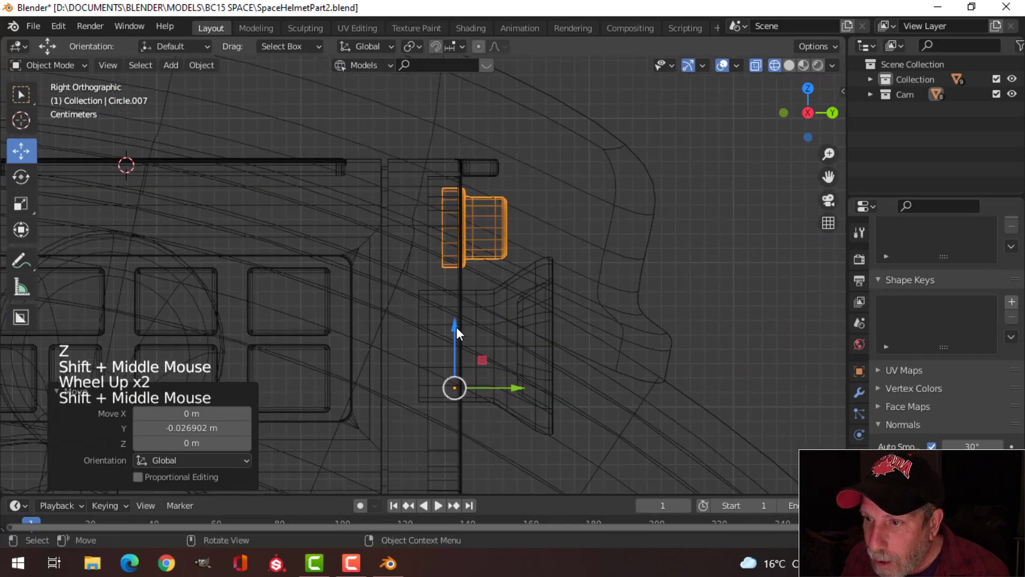
scroll(430, 173, "up", 2)
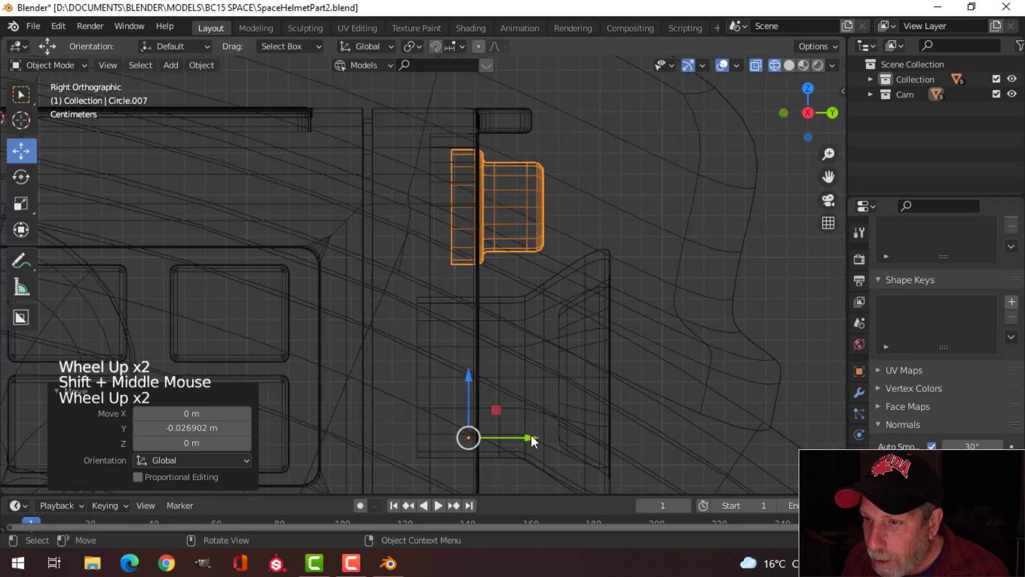
left_click_drag(531, 436, 506, 435)
key("alt+a")
Select the cylinder's bevelled front end in Edit Mode and move it forward along Y to lengthen the cylinder
middle_click_drag(514, 235, 498, 254, "shift")
left_click(500, 254)
key("Tab")
key("a")
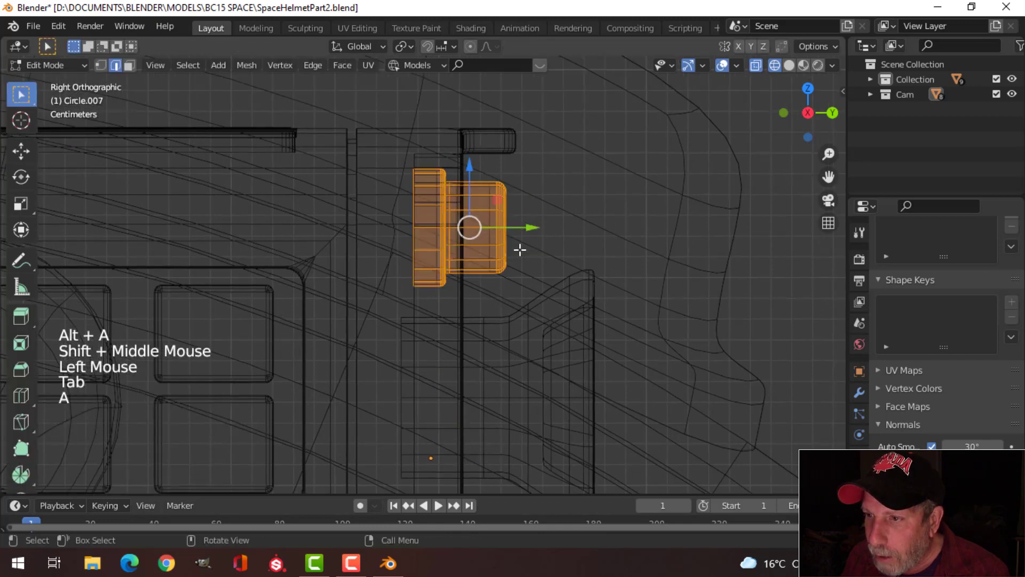
key("alt+a")
key("b")
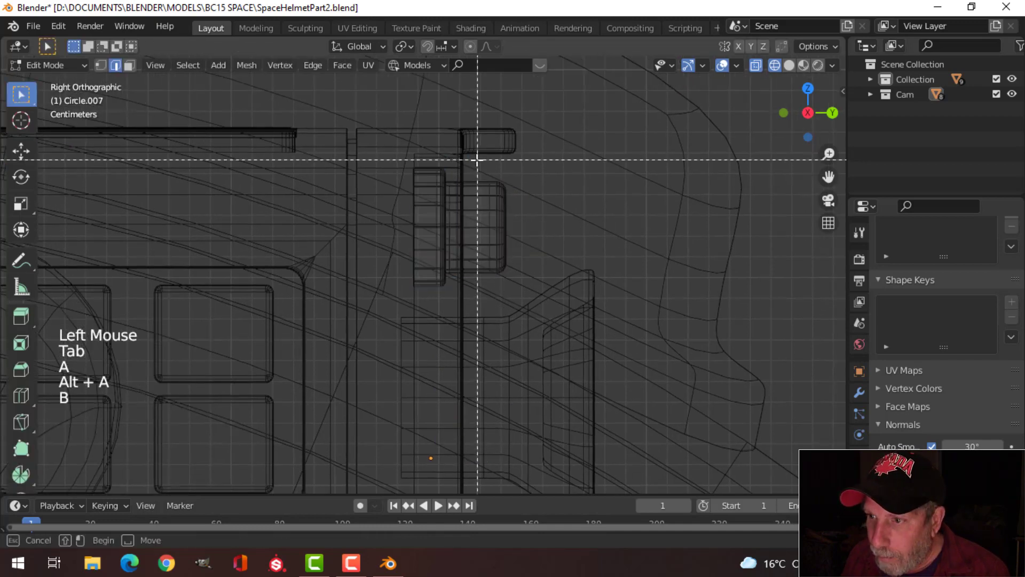
left_click_drag(477, 157, 513, 310)
key("alt+a")
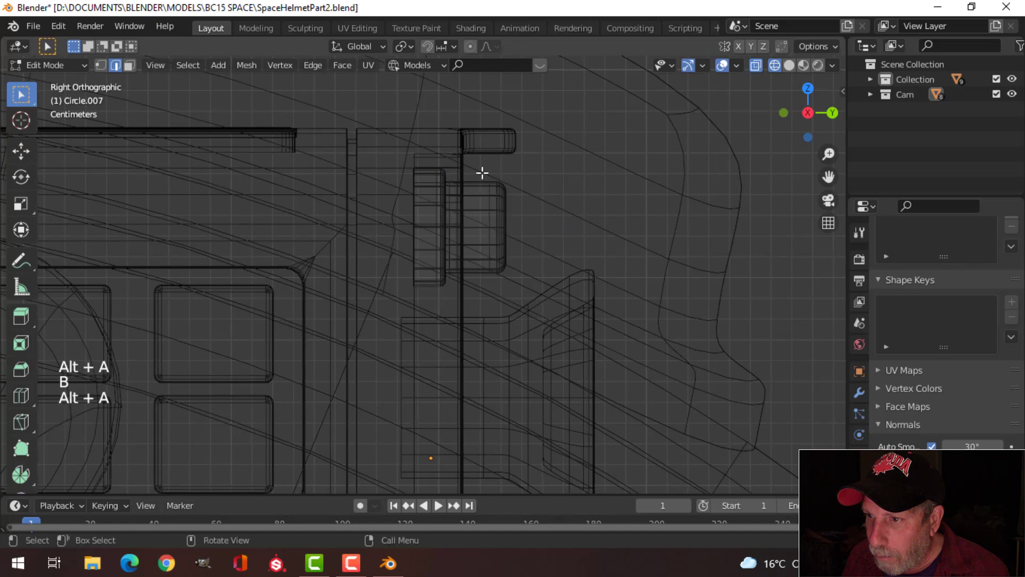
key("b")
left_click_drag(476, 158, 533, 305)
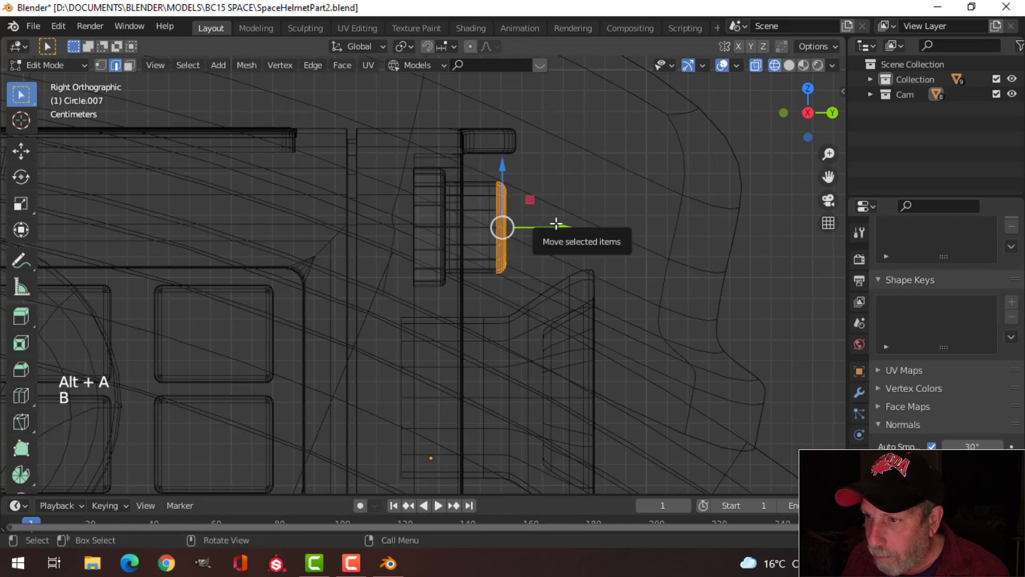
left_click_drag(556, 222, 587, 229)
key("alt+a")
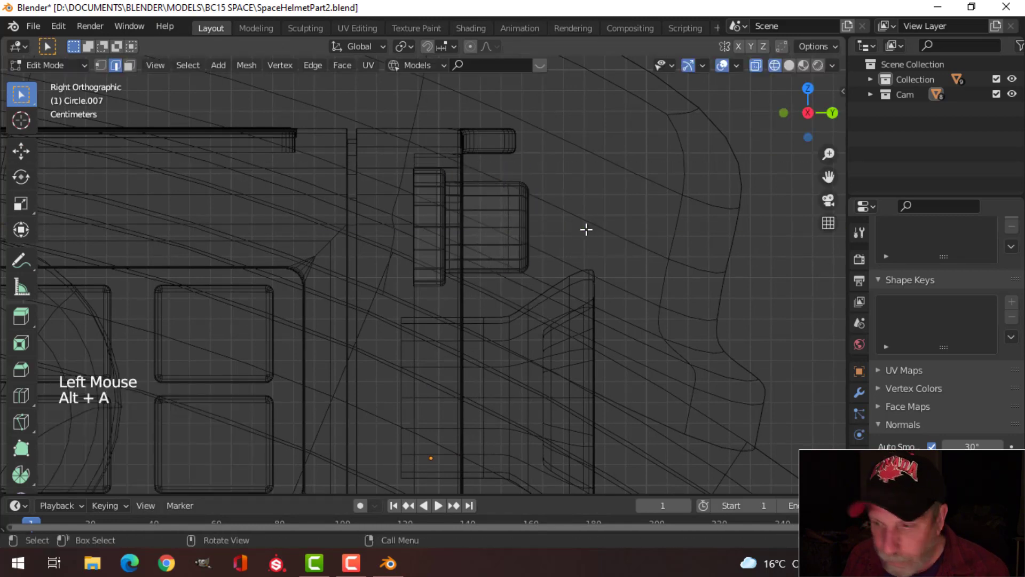
Return to solid shading and Object Mode, and clear the selection
key("z")
scroll(611, 229, "down", 2)
middle_click_drag(611, 229, 466, 297)
key("Tab")
scroll(332, 320, "down", 3)
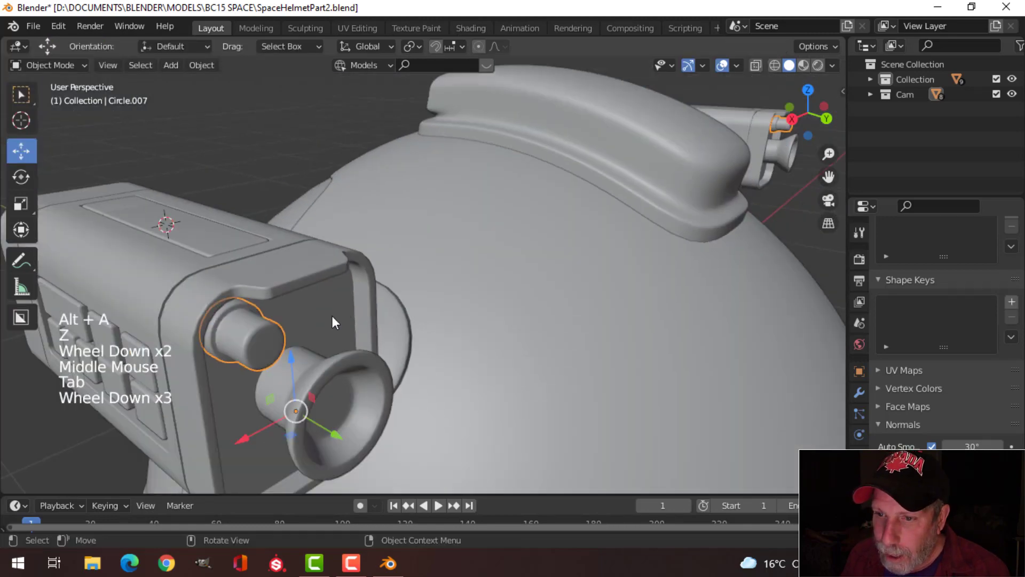
key("alt+a")
Duplicate the edge loop near the small cylinder's front end and place the copy ahead of it along Y
middle_click_drag(332, 316, 432, 319, "shift")
left_click(322, 302)
key("Tab")
scroll(303, 299, "up", 3)
key("2")
left_click(327, 283, "alt+shift")
scroll(347, 288, "down", 1)
key("shift+d")
left_click(582, 337)
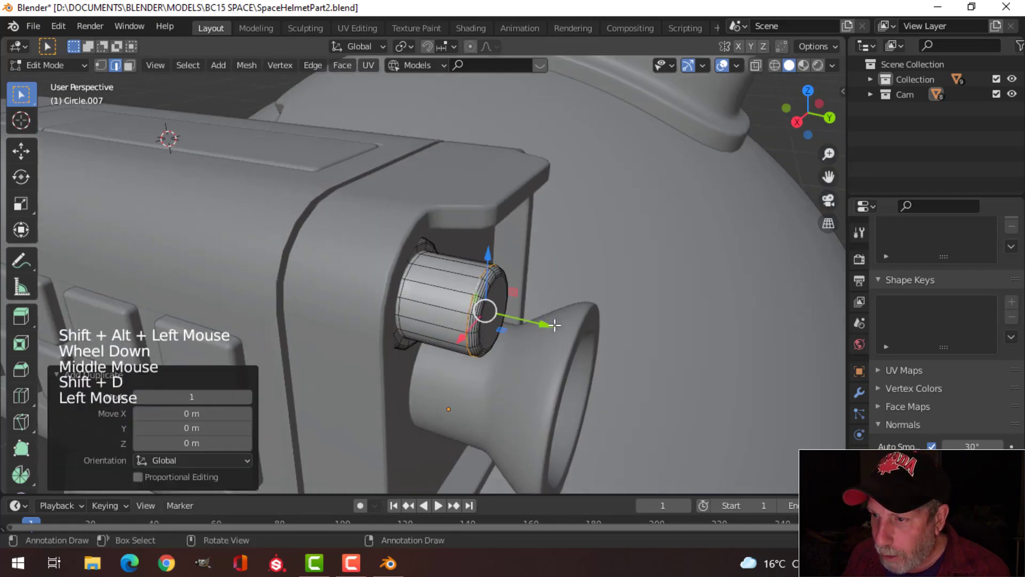
Separate the duplicated edge loop into its own object and leave Edit Mode
key("p")
left_click(654, 344)
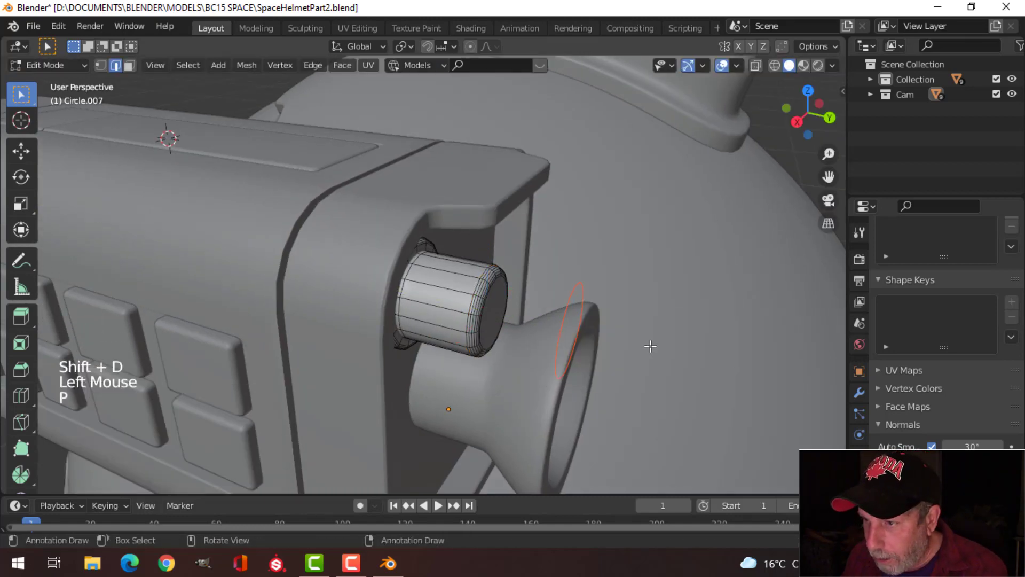
key("Tab")
Select the separated ring and scale all of it down in Edit Mode
left_click(603, 305)
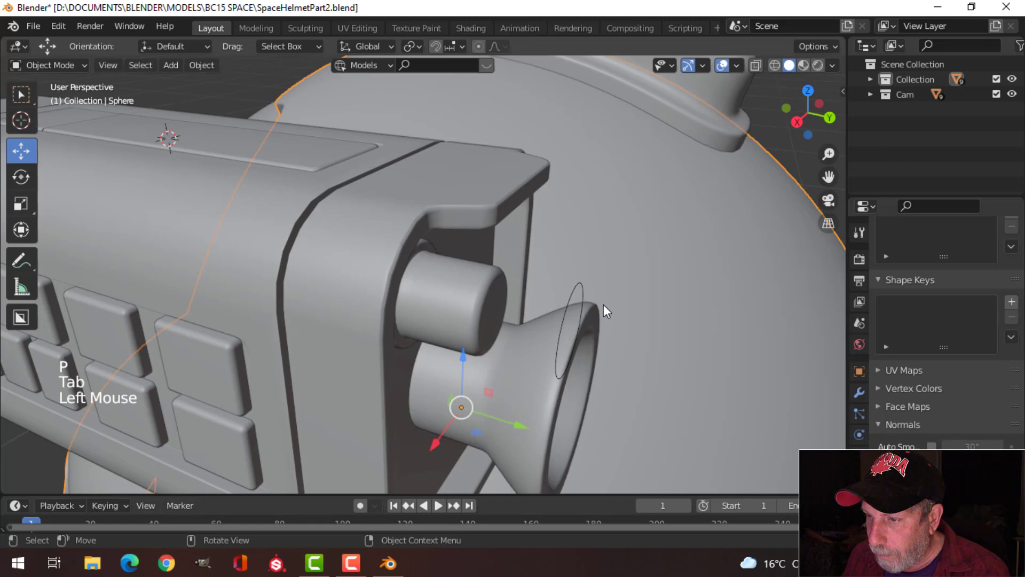
left_click(577, 291)
key("Tab")
key("a")
middle_click_drag(632, 326, 357, 265, "shift")
key("s")
left_click(517, 277)
Extrude the small ring about 0.308 m forward along Y into a long rod
scroll(396, 245, "down", 2)
key("e")
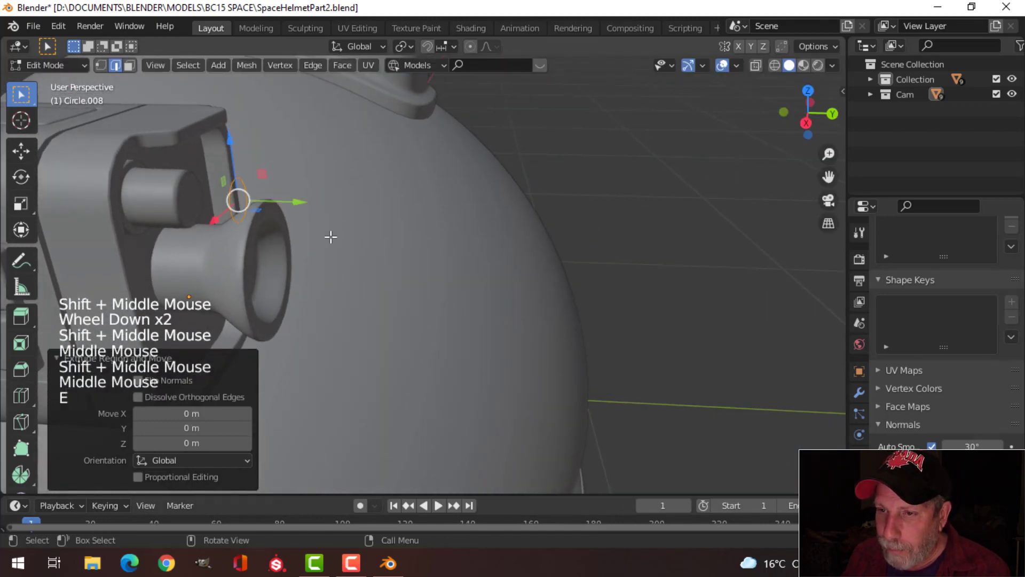
left_click(285, 195)
left_click_drag(285, 195, 718, 257)
scroll(699, 305, "down", 2)
middle_click_drag(698, 304, 668, 306)
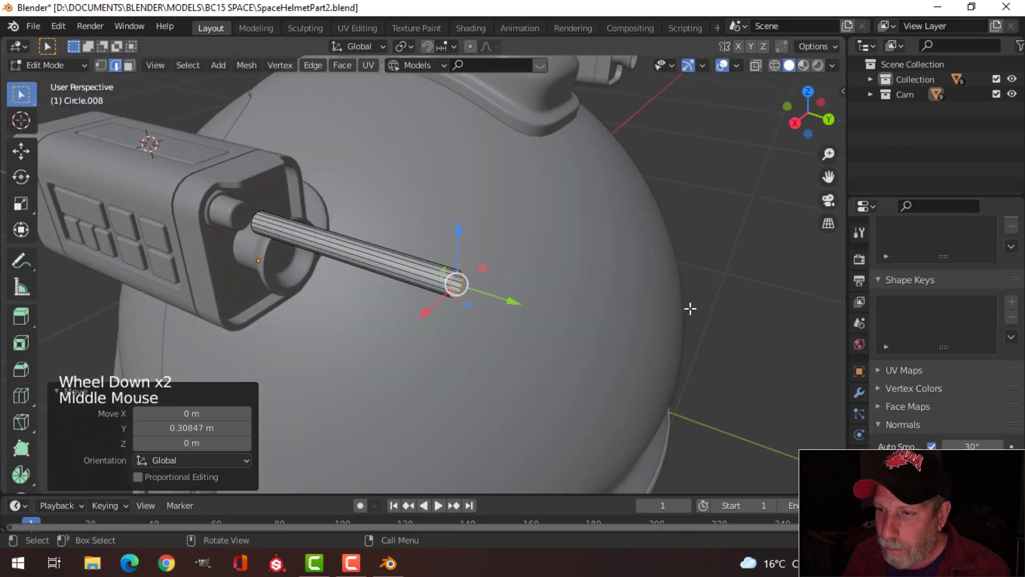
Taper the rod by scaling its far end to 0.66
key("s")
left_click(607, 308)
scroll(588, 306, "up", 3)
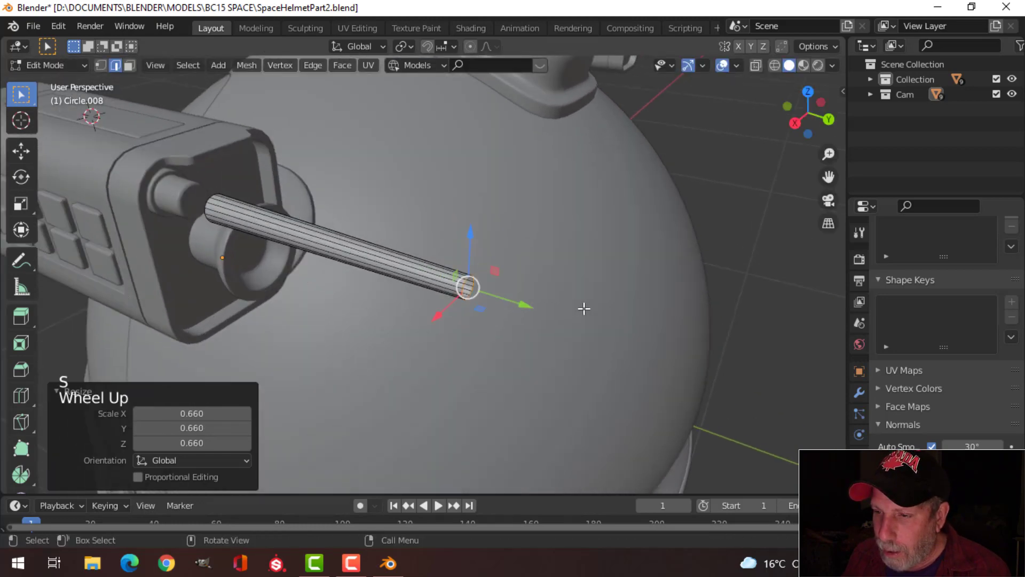
Fill the rod's far end with a face, bevel its rim with 4 segments, and return to Object Mode
key("f")
middle_click_drag(625, 295, 623, 296)
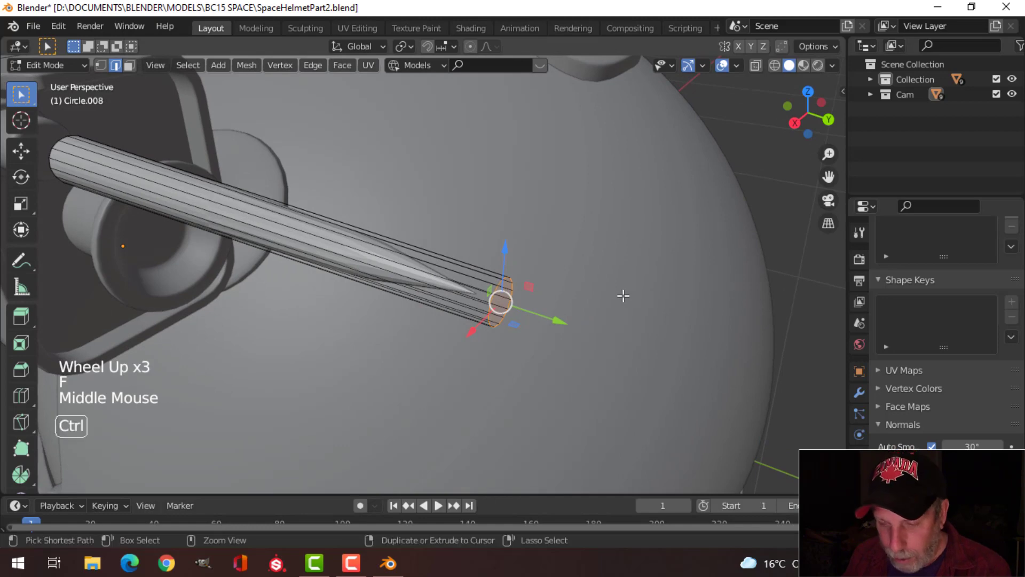
key("ctrl+b")
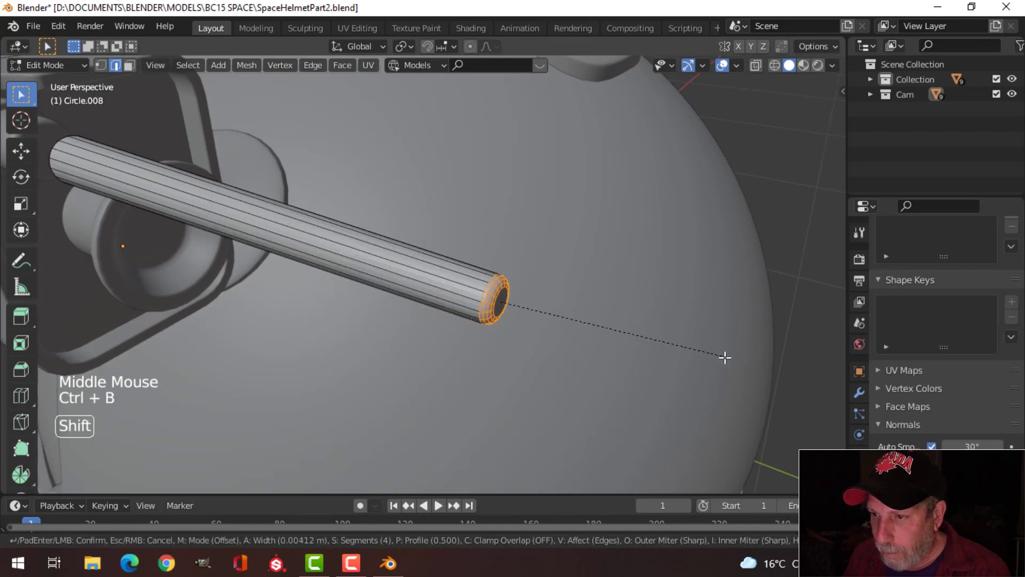
left_click(742, 367)
key("Tab")
scroll(518, 309, "down", 2)
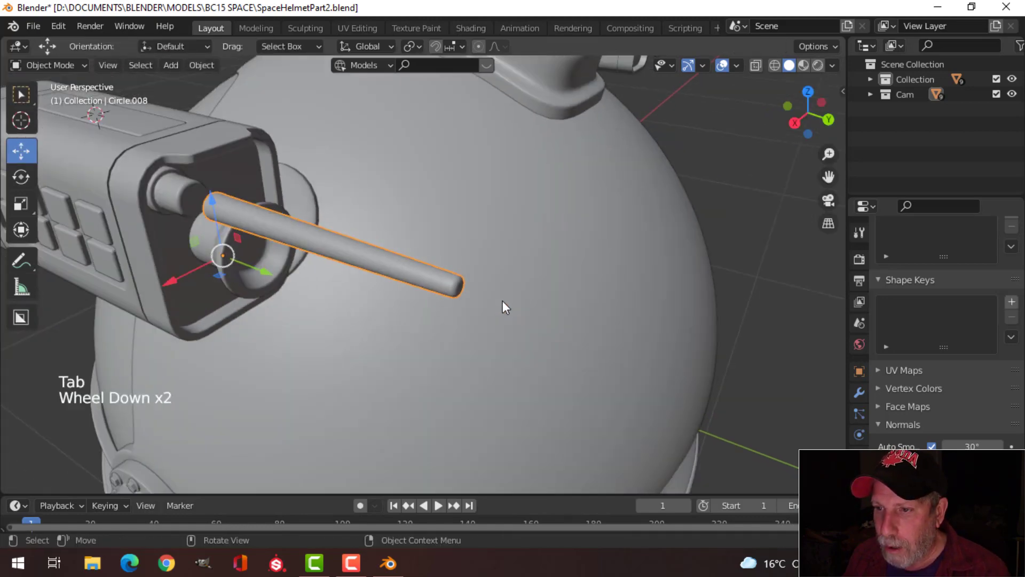
Select the rod, shade it smooth and clear the selection
key("alt+a")
middle_click_drag(502, 300, 437, 317)
left_click(423, 285)
scroll(381, 294, "up", 2)
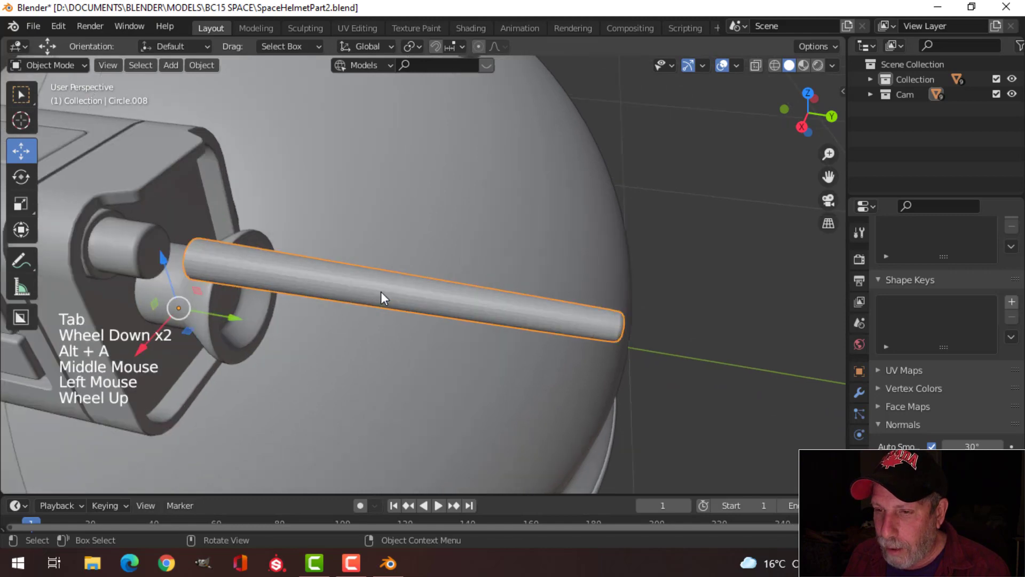
right_click(307, 281)
left_click(283, 219)
scroll(342, 303, "down", 2)
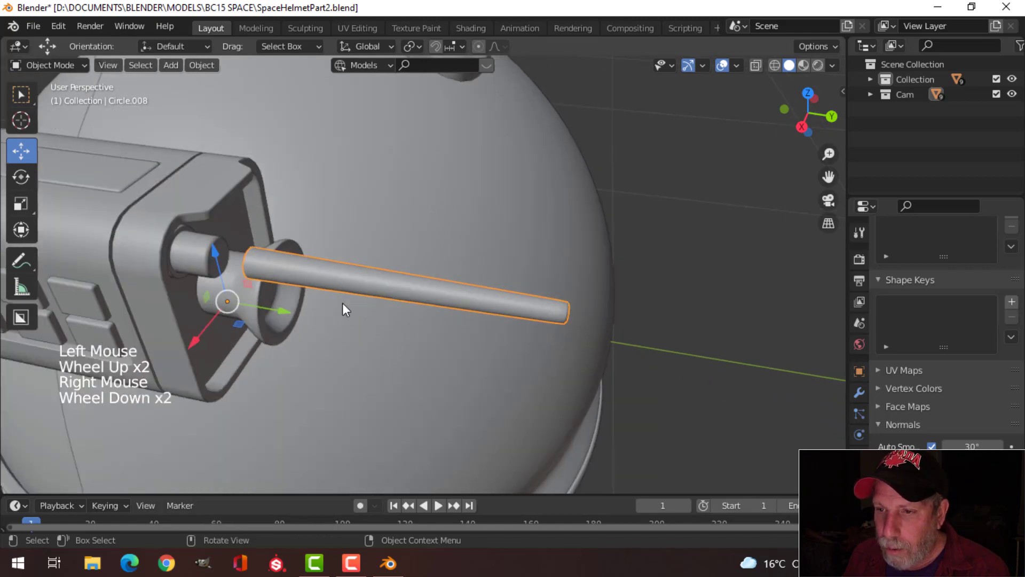
key("alt+a")
Remove the Subdivision modifier from the antenna rod, leaving only its Mirror modifier
middle_click_drag(342, 303, 523, 305)
left_click(859, 393)
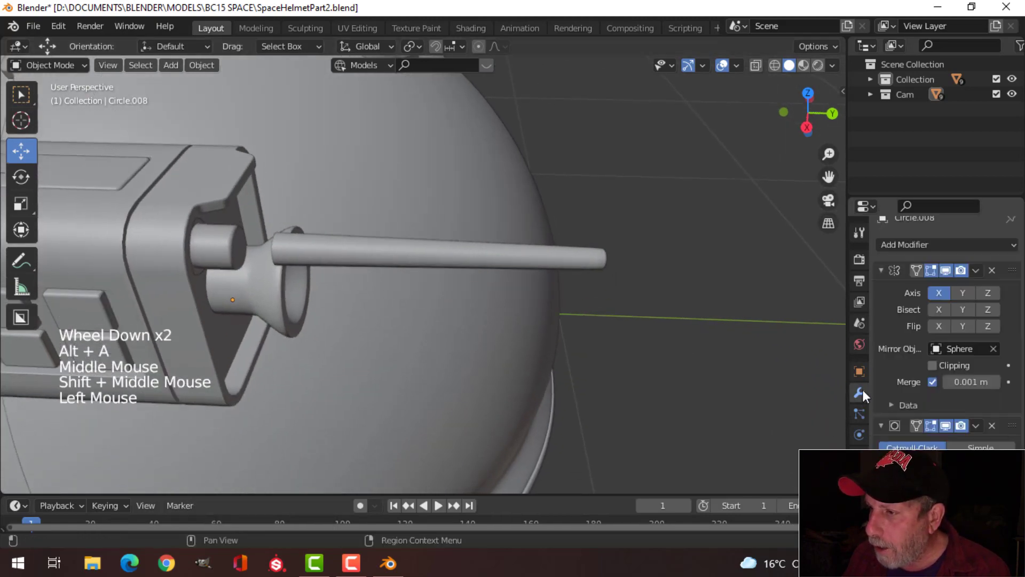
left_click(950, 425)
left_click(990, 424)
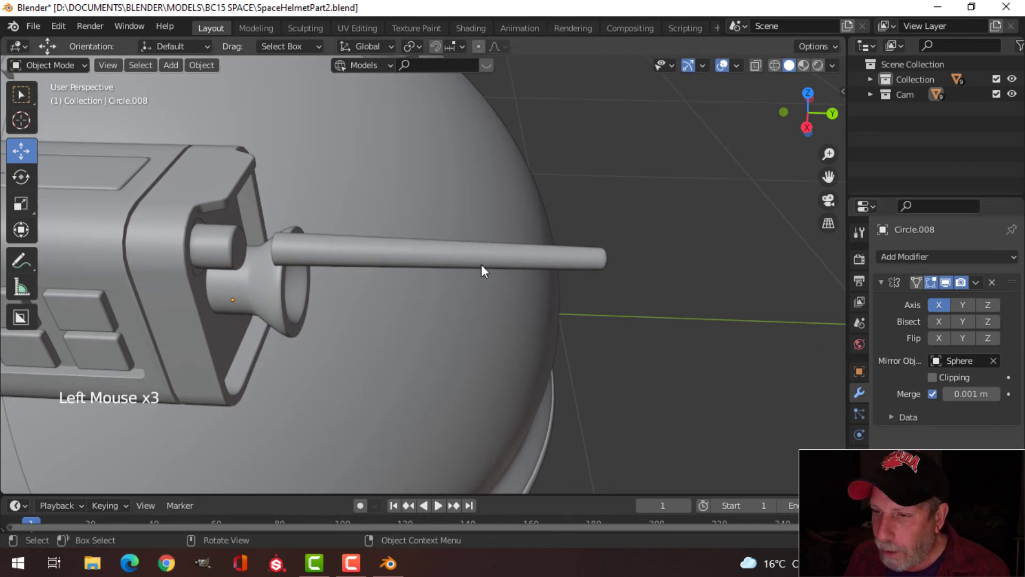
In Edit Mode, cut one edge loop around the rod and slide it towards the base end by a factor of 0.630
key("Tab")
key("alt+a")
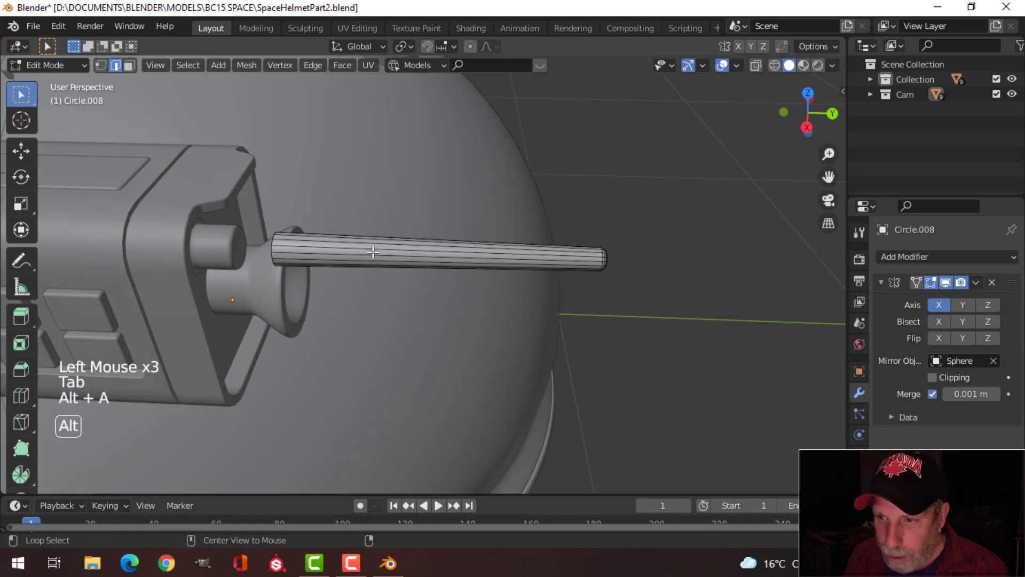
key("ctrl+r")
left_click(373, 252)
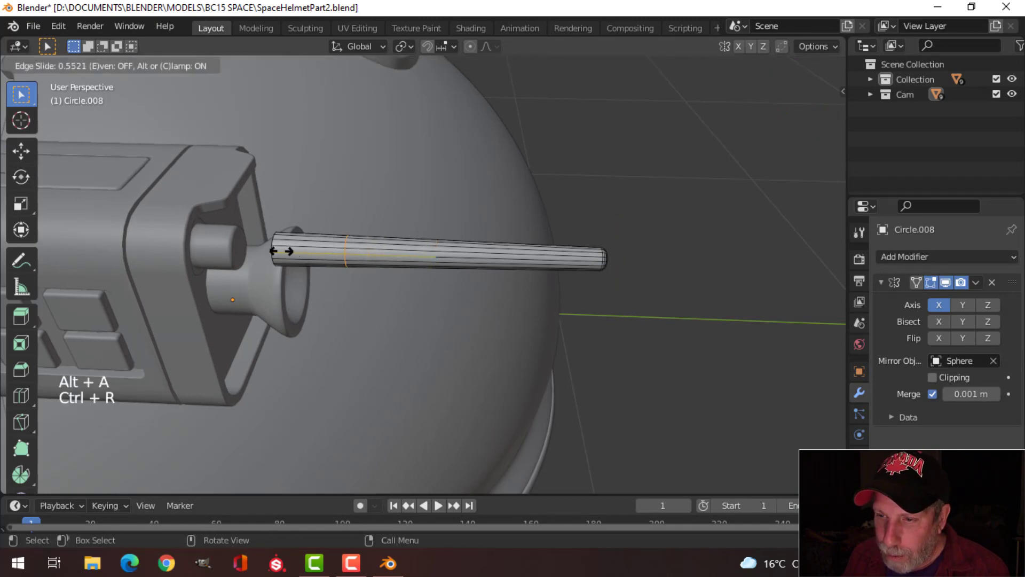
left_click(268, 250)
Bevel the new edge loop with a width of about 0.0165 m and 4 segments
scroll(353, 254, "up", 4)
middle_click_drag(353, 254, 395, 277, "shift")
scroll(379, 277, "down", 2)
middle_click_drag(395, 277, 412, 277)
key("ctrl+b")
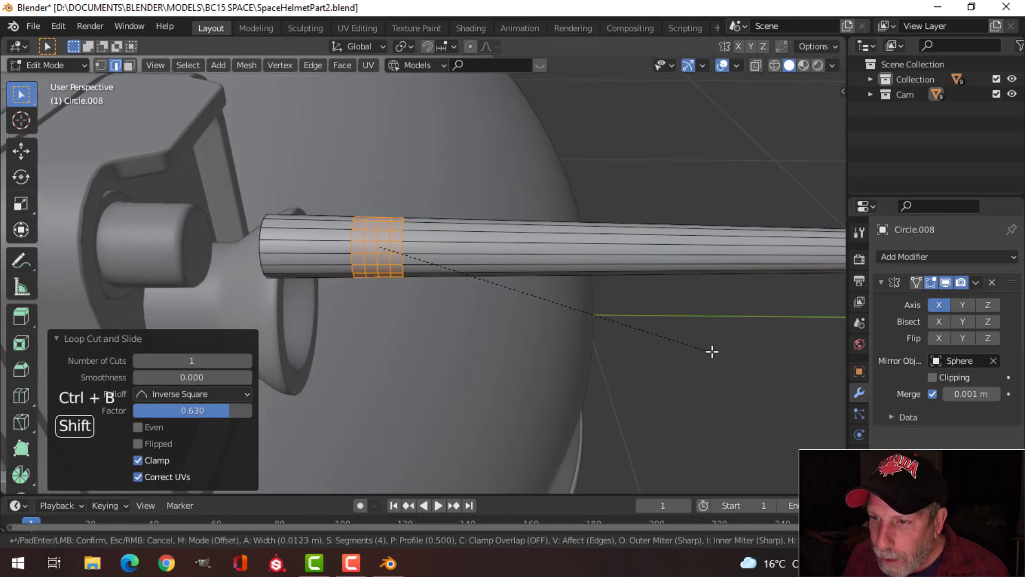
left_click(792, 361)
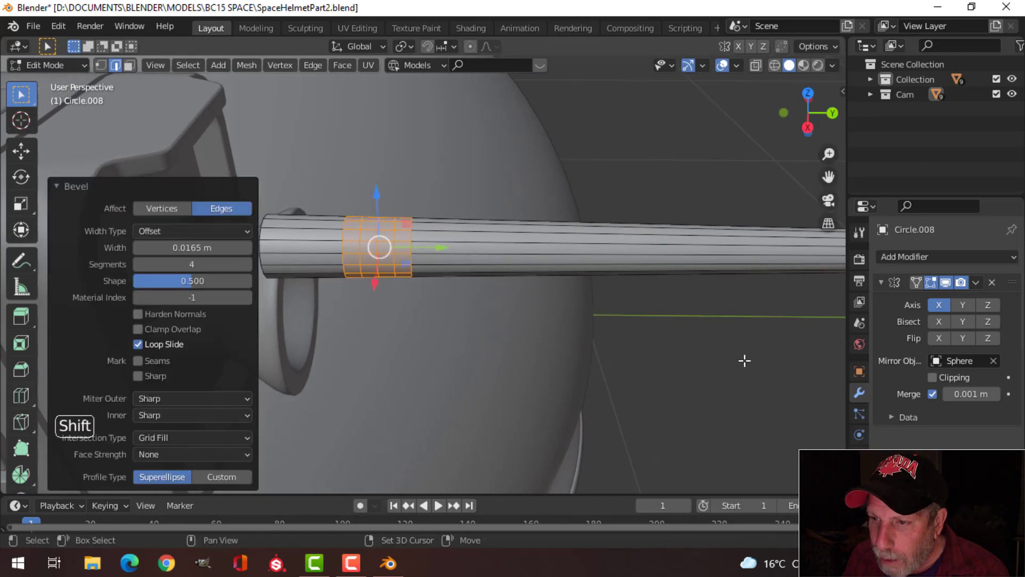
Select the three inner edge loops of the beveled section and bevel them into three narrow bands
scroll(425, 265, "up", 2)
key("alt+a")
left_click(250, 164, "alt+shift")
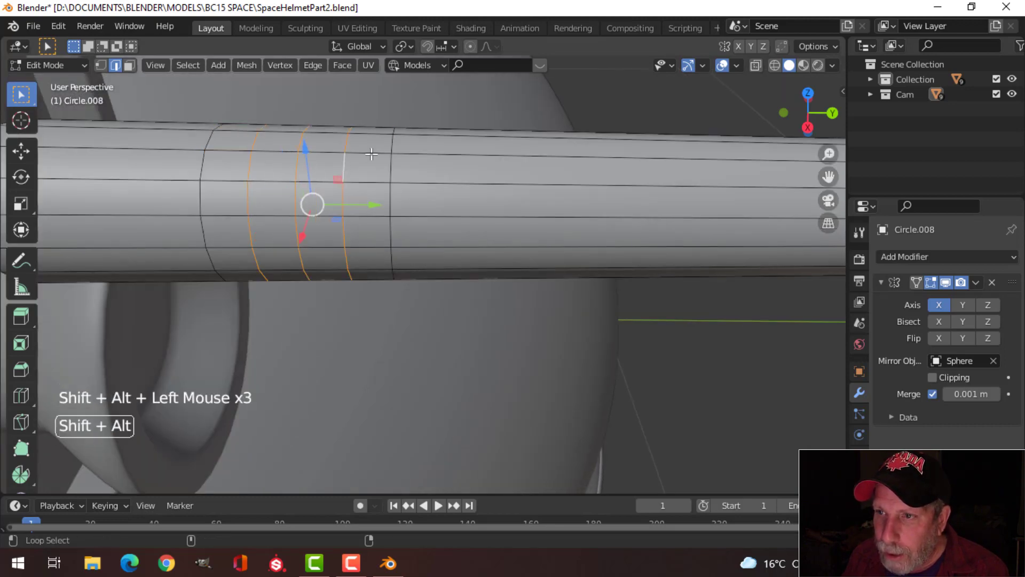
scroll(371, 154, "down", 2)
middle_click_drag(389, 236, 492, 266)
key("ctrl+b")
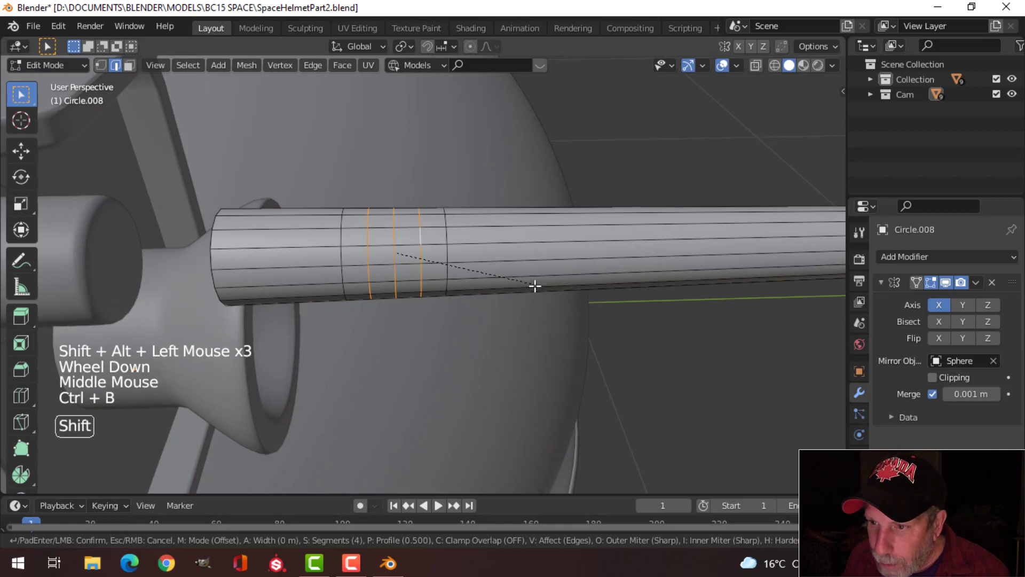
left_click(575, 316)
Extrude the three bands in place and offset them with Shrink/Fatten by about 0.0015 m to form grooves
key("e")
right_click(574, 316)
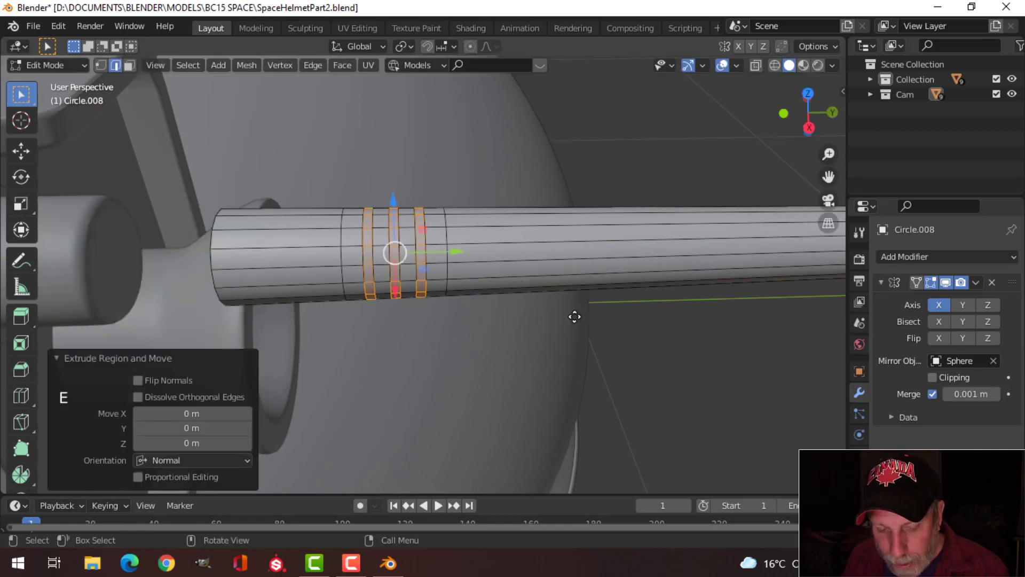
key("alt+s")
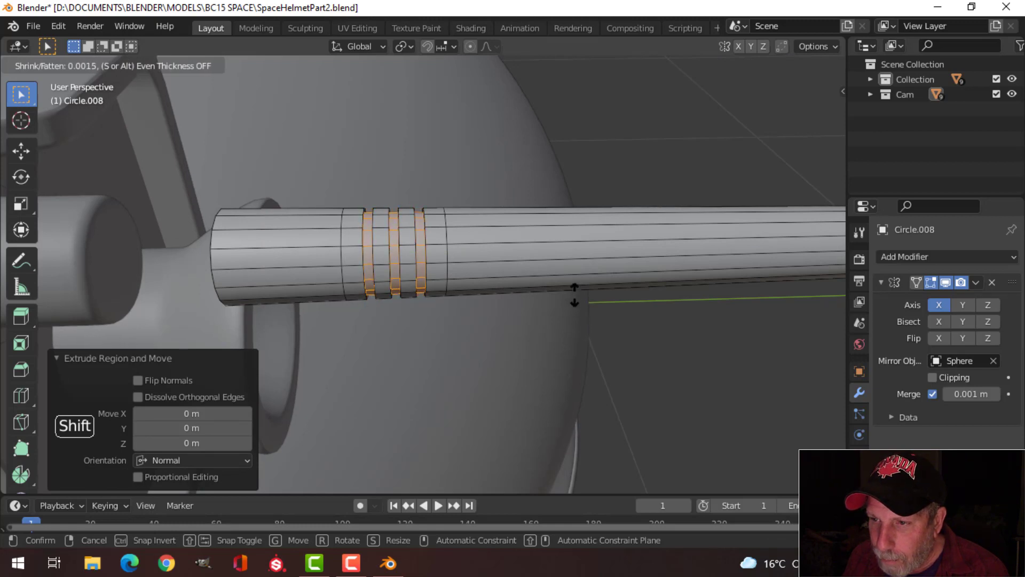
left_click(575, 294)
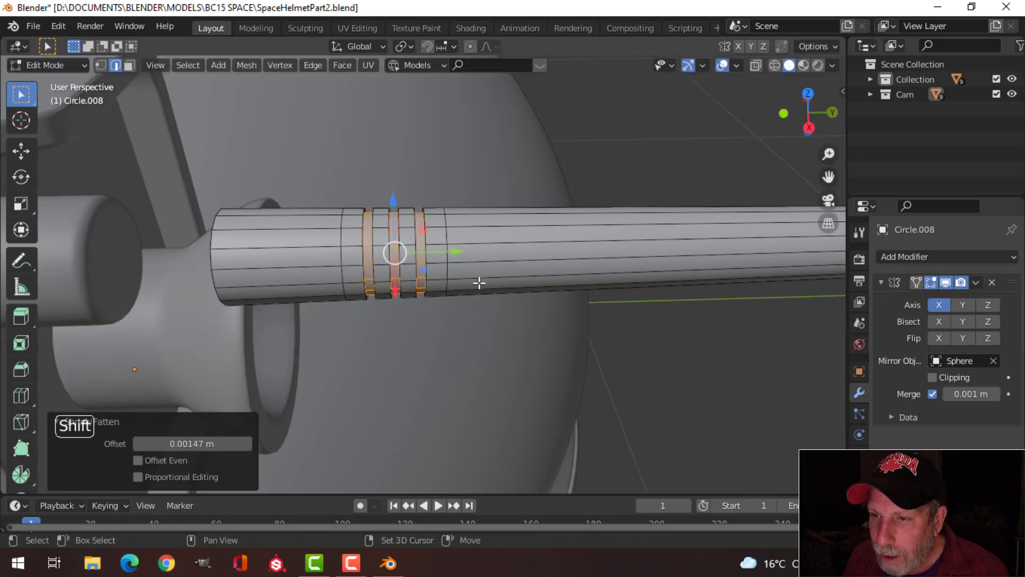
Return to Object Mode and add a Bevel modifier with 2 segments to the rod
key("Tab")
middle_click_drag(479, 279, 372, 283)
left_click(374, 284)
scroll(402, 291, "down", 2)
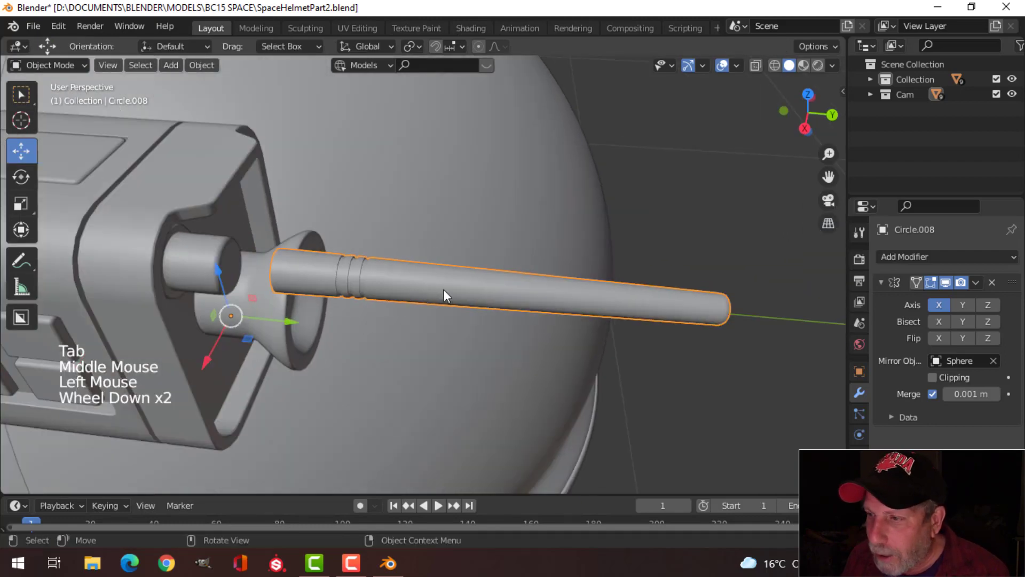
left_click(902, 257)
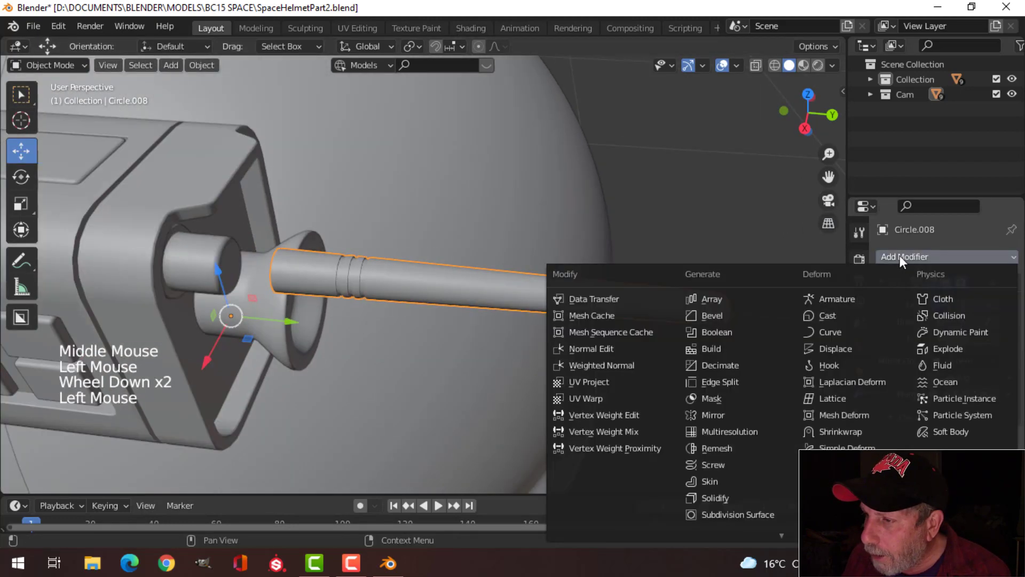
left_click(715, 315)
scroll(498, 308, "up", 2)
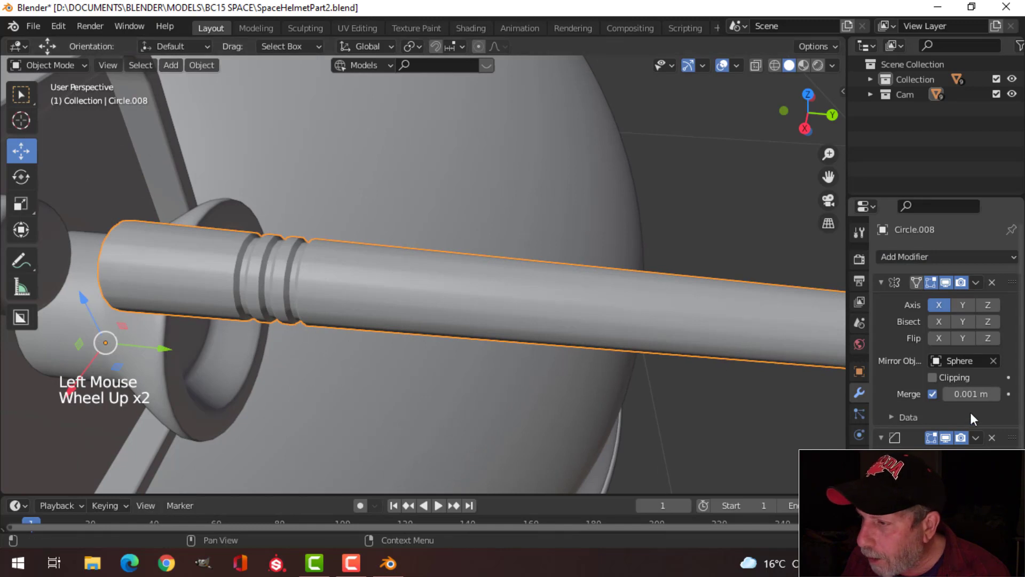
scroll(981, 405, "down", 3)
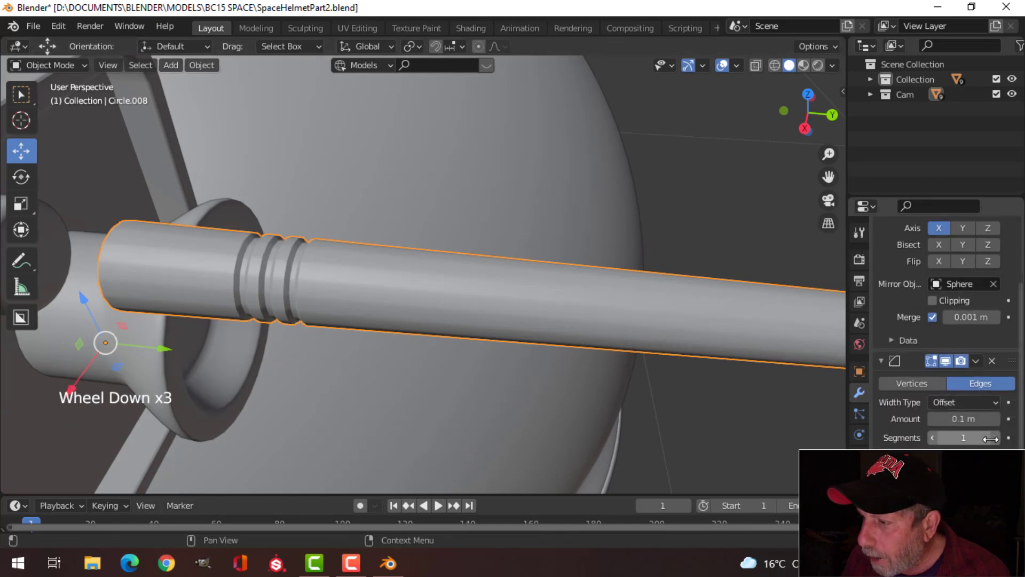
left_click(998, 438)
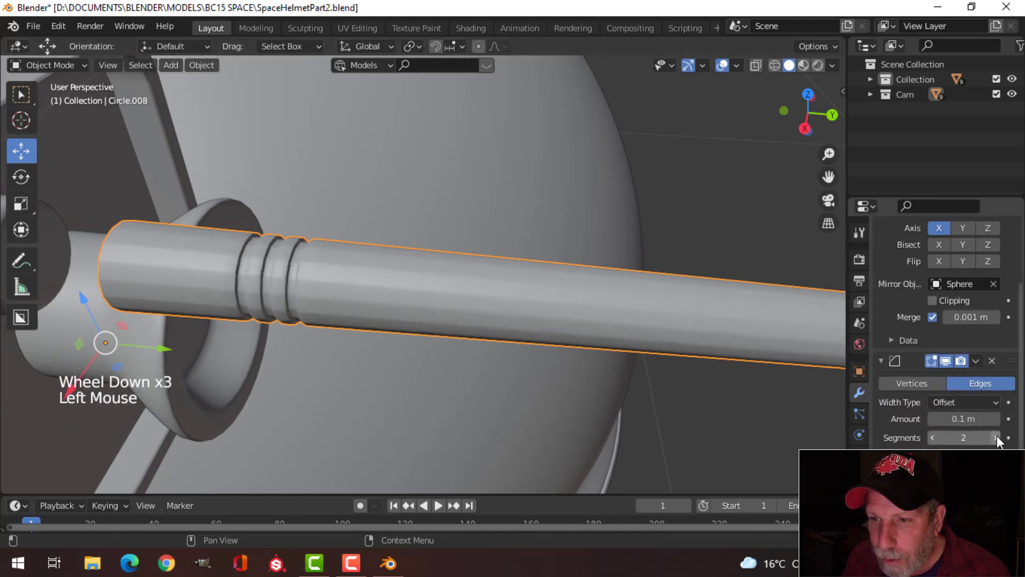
Change the limit method of the rod's Bevel modifier and open the rod's mesh data properties
right_click(425, 278)
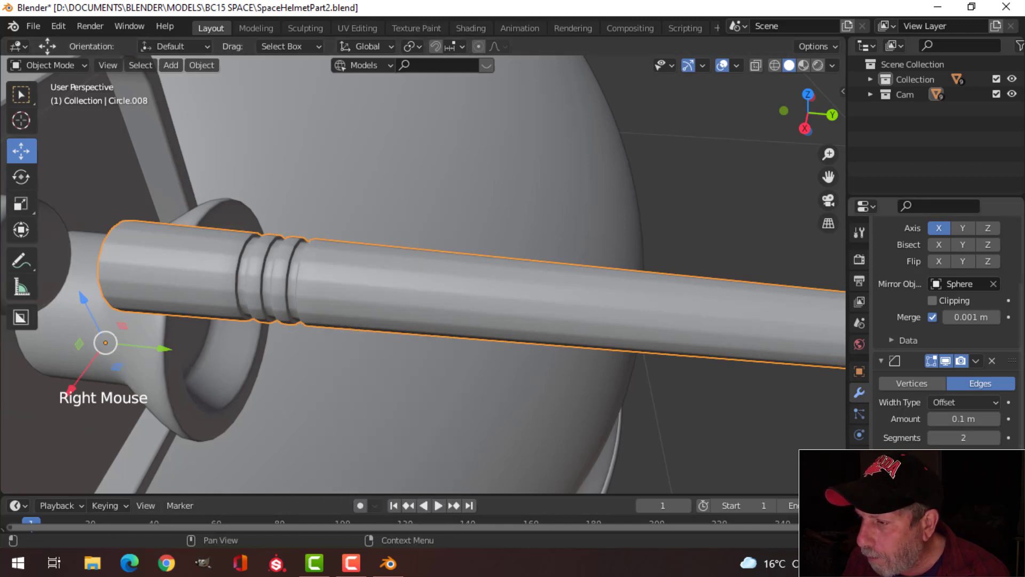
left_click(964, 457)
left_click(946, 431)
scroll(602, 372, "down", 3)
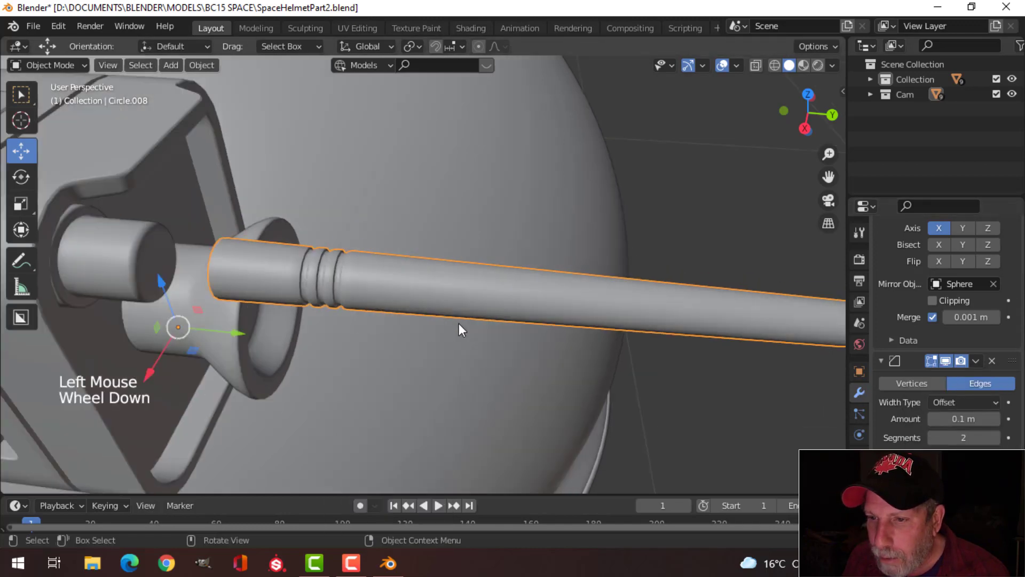
key("alt+a")
middle_click_drag(459, 323, 478, 338)
scroll(478, 337, "down", 2)
mouse_move(590, 344)
middle_mouse_down()
mouse_move(522, 337)
mouse_move(580, 343)
middle_mouse_up()
left_click(551, 293)
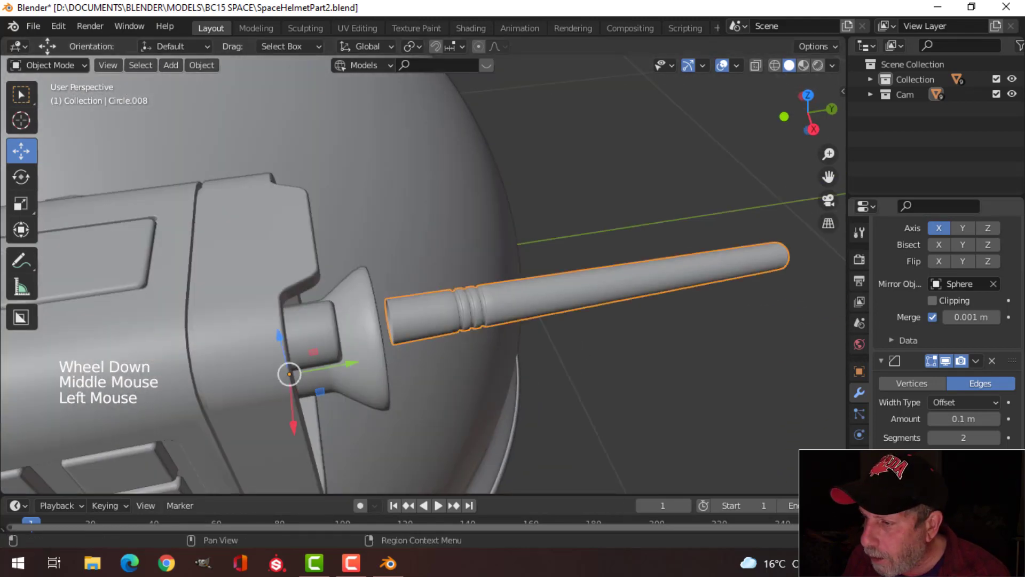
left_click(859, 478)
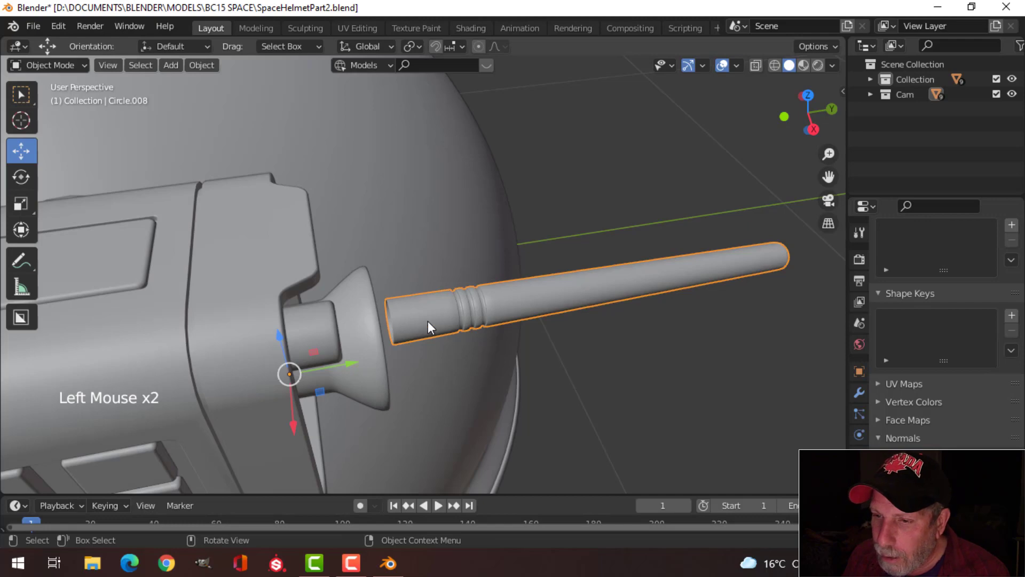
Select the rod's entire mesh in Edit Mode and rotate it 90° about the X axis so it stands upright
scroll(428, 321, "down", 2)
middle_click_drag(418, 345, 379, 348)
key("alt+a")
left_click(476, 339)
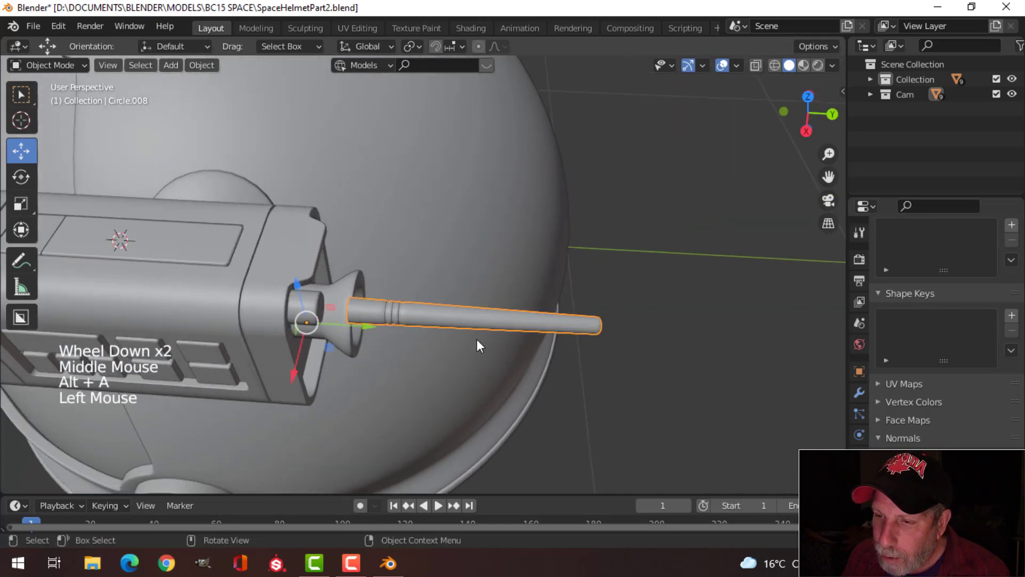
key("Tab")
key("a")
middle_click_drag(477, 339, 428, 236)
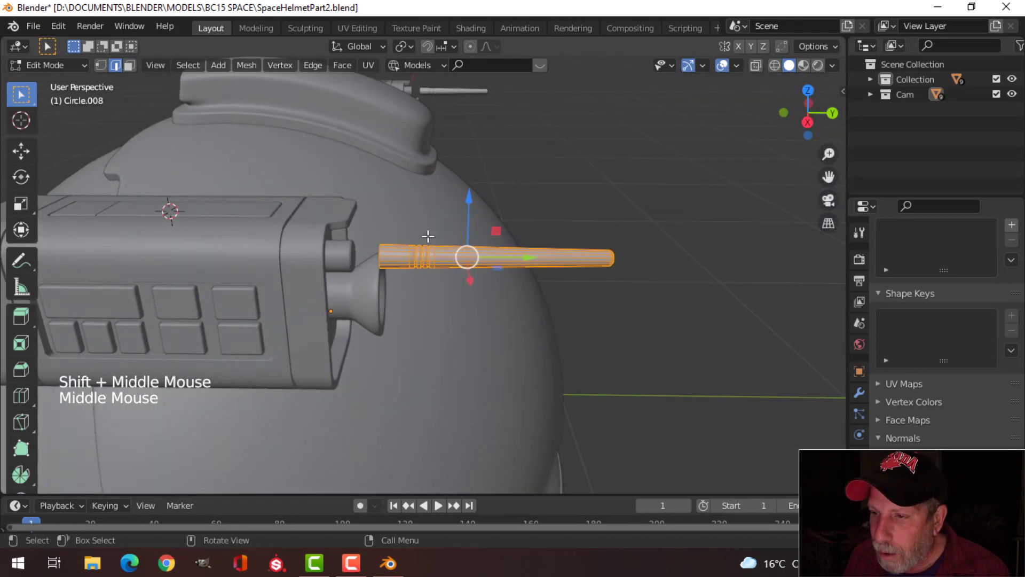
type("rx90")
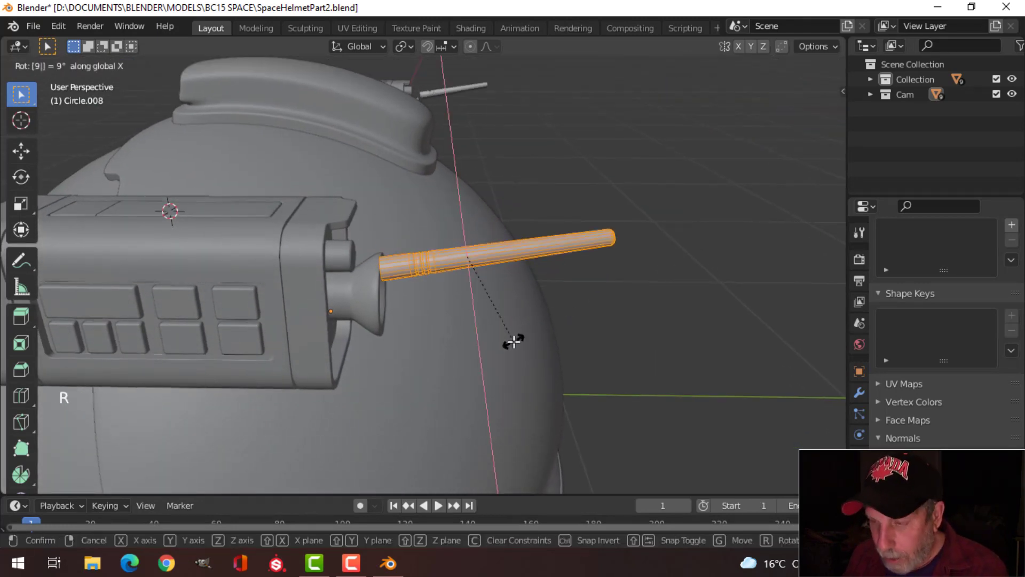
key("Return")
Move the upright rod about -0.174 m along Y to line it up with the small cylinder
scroll(505, 309, "down", 2)
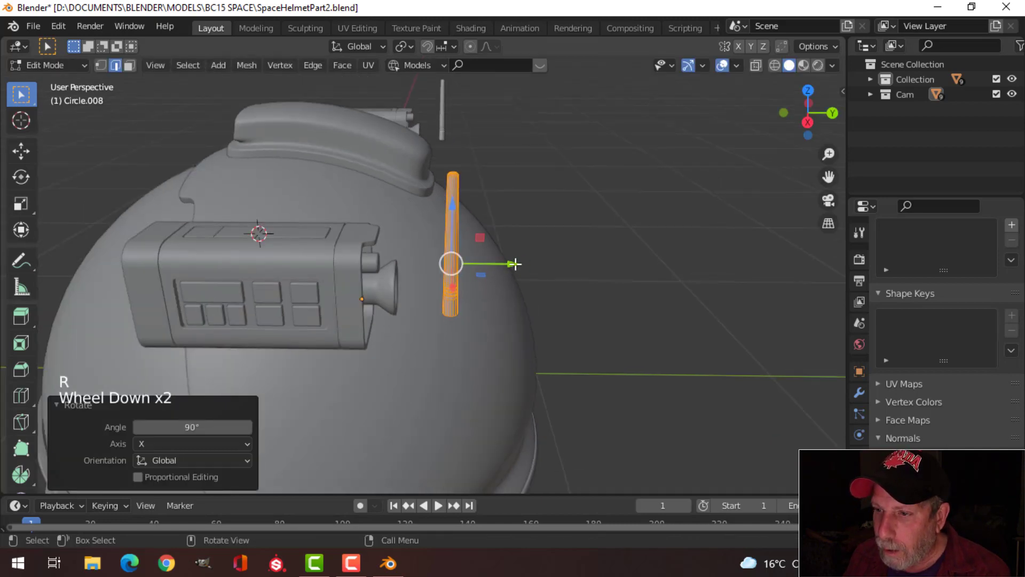
left_click_drag(514, 263, 431, 262)
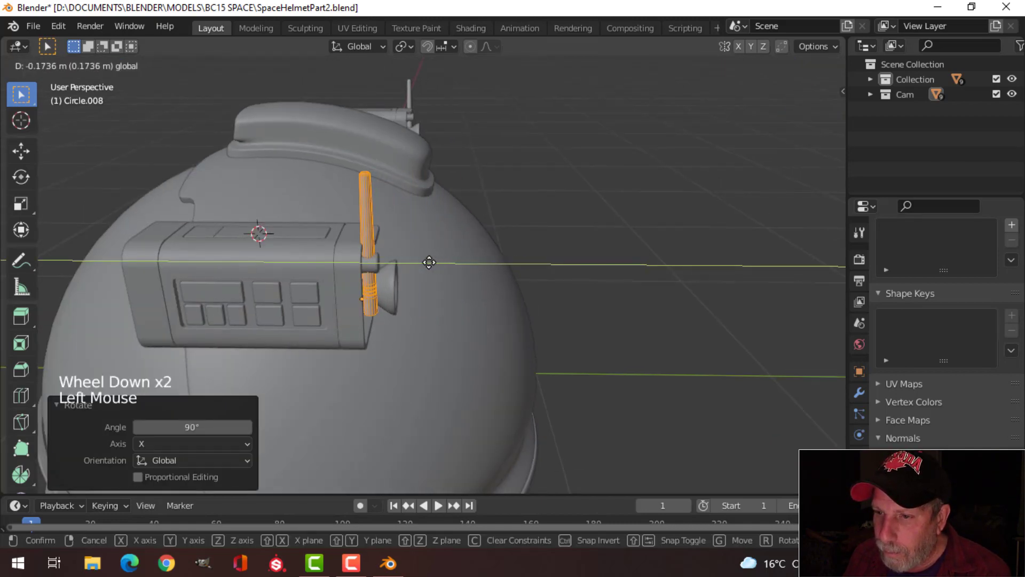
left_click_drag(429, 262, 429, 262)
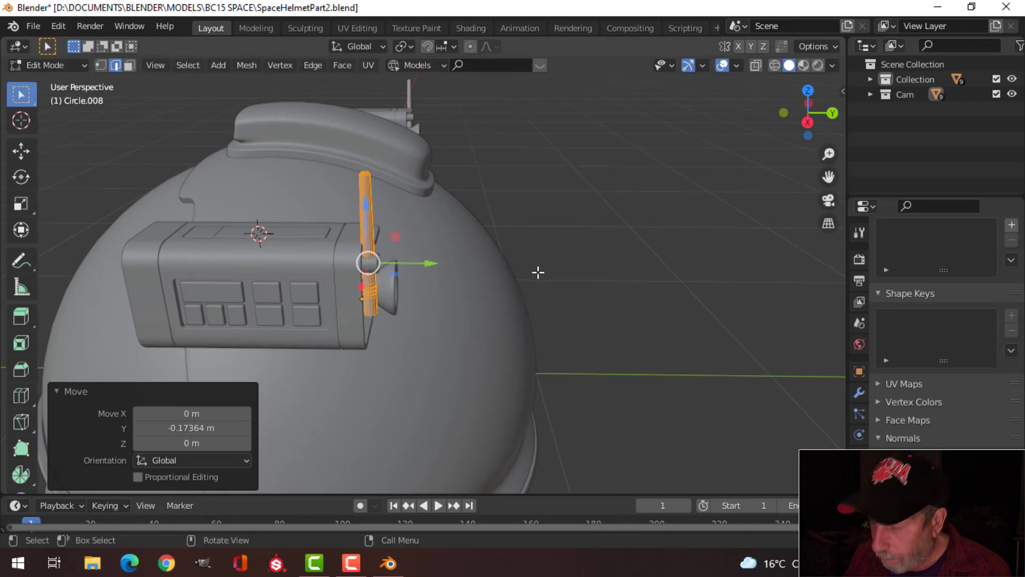
Scale the rod to 0.770 and raise it about 0.096 m along Z above the small cylinder
key("s")
left_click(499, 274)
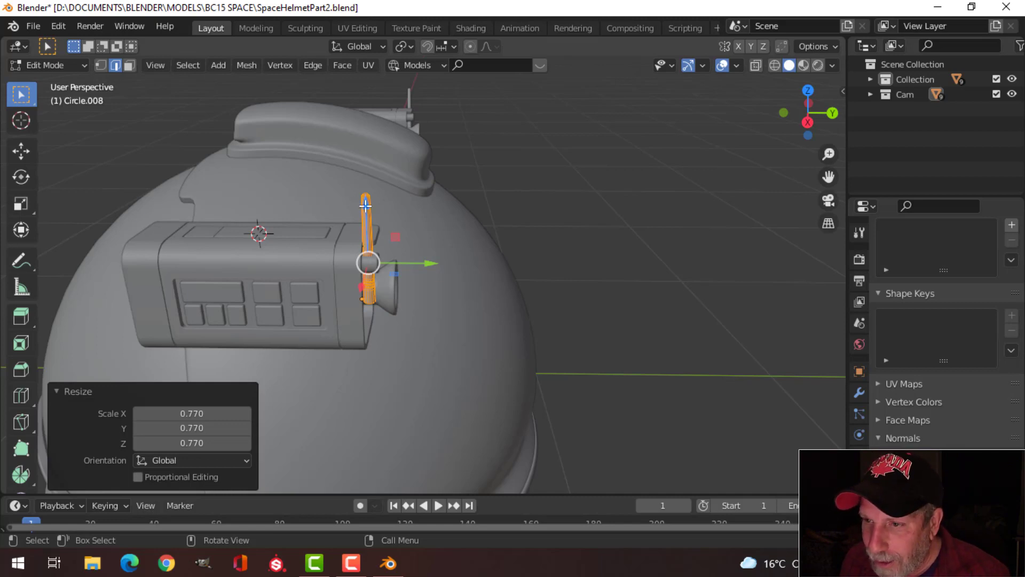
left_click_drag(365, 204, 370, 159)
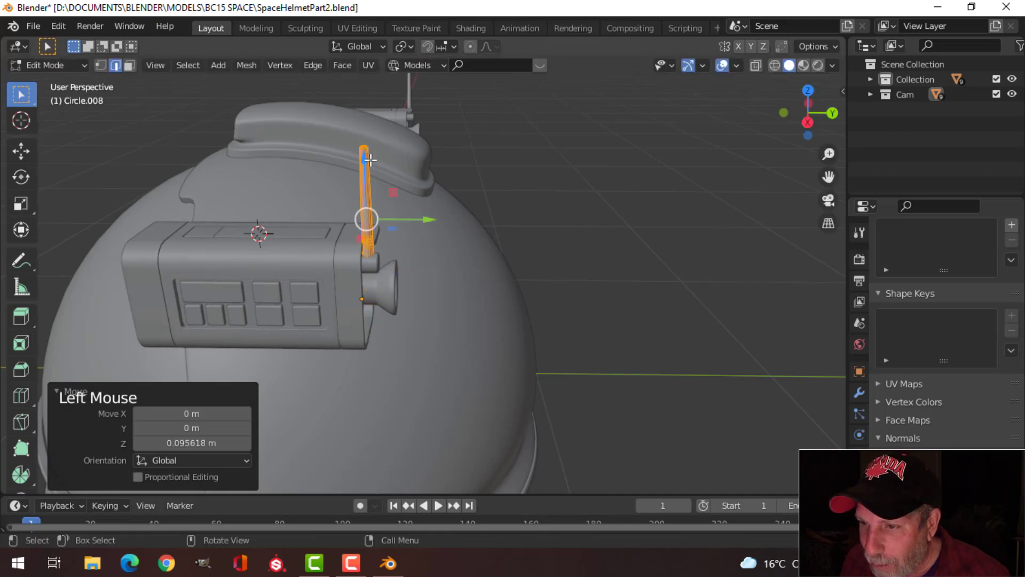
Scale the rod's mesh down further by a factor of 0.815
key("KP_Decimal")
scroll(447, 191, "up", 2)
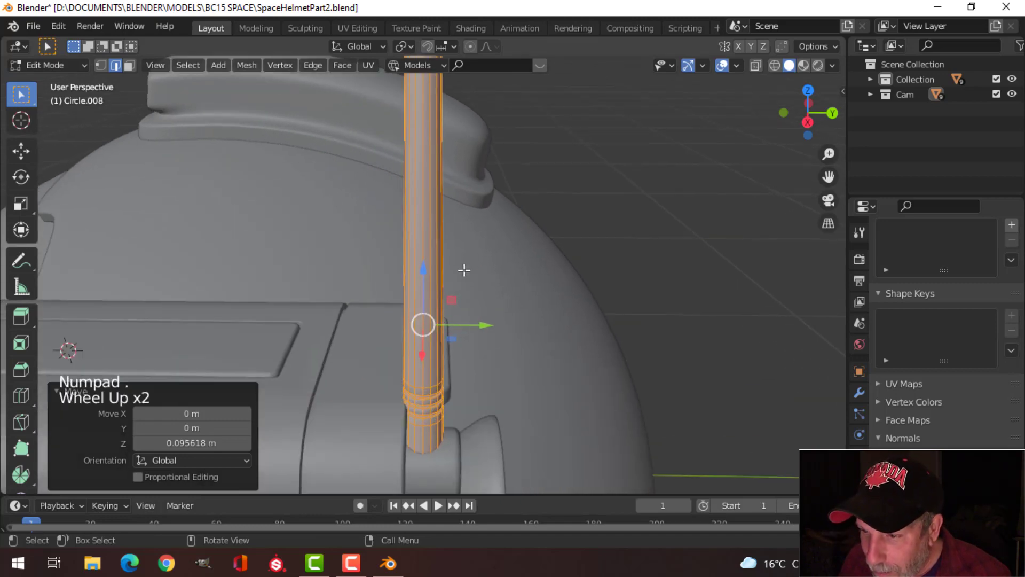
middle_click_drag(447, 191, 376, 315)
middle_click_drag(377, 315, 414, 325, "shift")
key("s")
left_click(513, 327)
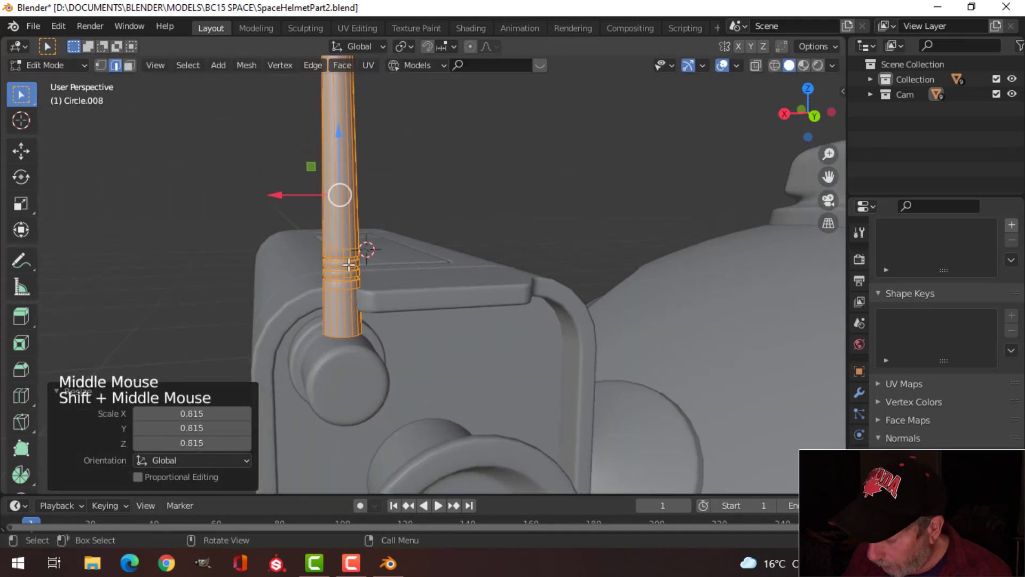
Lower the rod about 0.012 m along Z into the small cylinder and return to Object Mode
key("ctrl+KP_1")
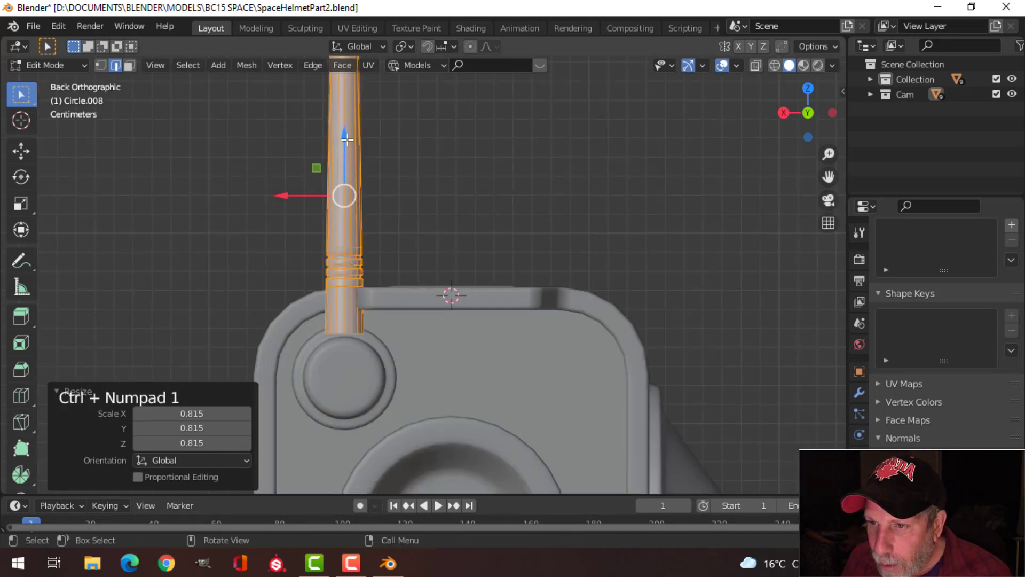
left_click_drag(347, 139, 340, 166)
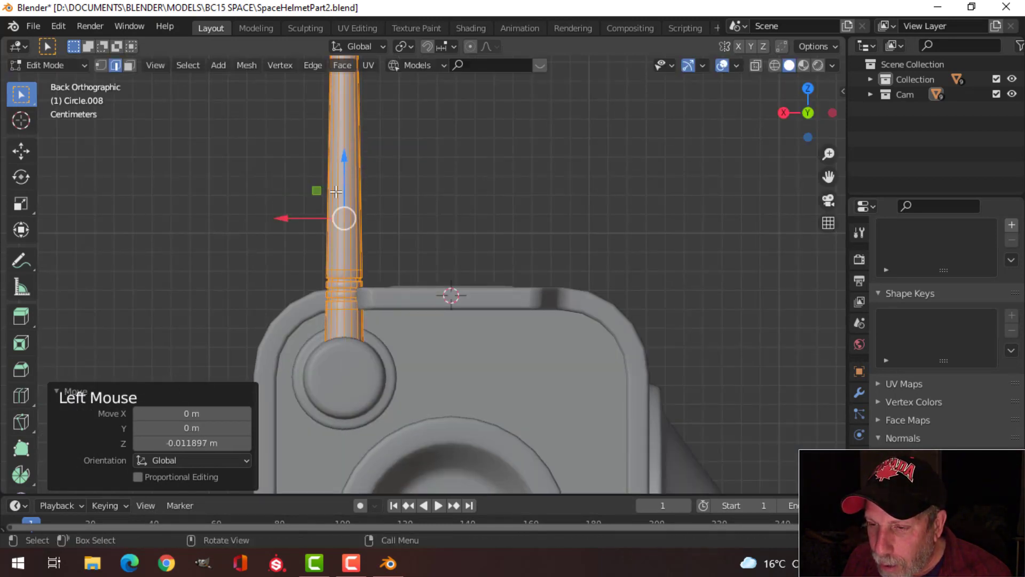
middle_click_drag(351, 240, 446, 332, "shift")
key("Tab")
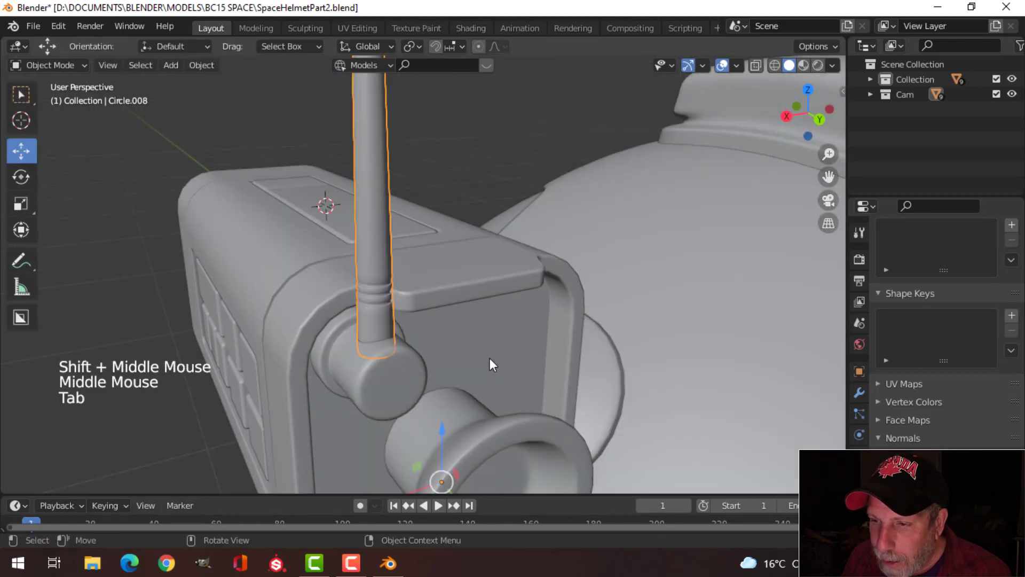
middle_click_drag(487, 362, 433, 318)
Scale down the whole mesh of the small cylinder and its collar in Edit Mode, then return to Object Mode
key("alt+a")
left_click(385, 377)
key("Tab")
key("a")
middle_click_drag(469, 377, 395, 320)
key("s")
left_click(513, 366)
key("alt+a")
key("Tab")
Select the small cylinder together with the antenna rod and move both outward toward the front plate's corner in the back view
scroll(385, 379, "down", 2)
key("alt+a")
left_click(389, 261)
middle_click_drag(389, 261, 403, 301, "shift")
scroll(440, 309, "down", 1)
scroll(440, 309, "down", 1)
key("alt+a")
left_click(398, 275)
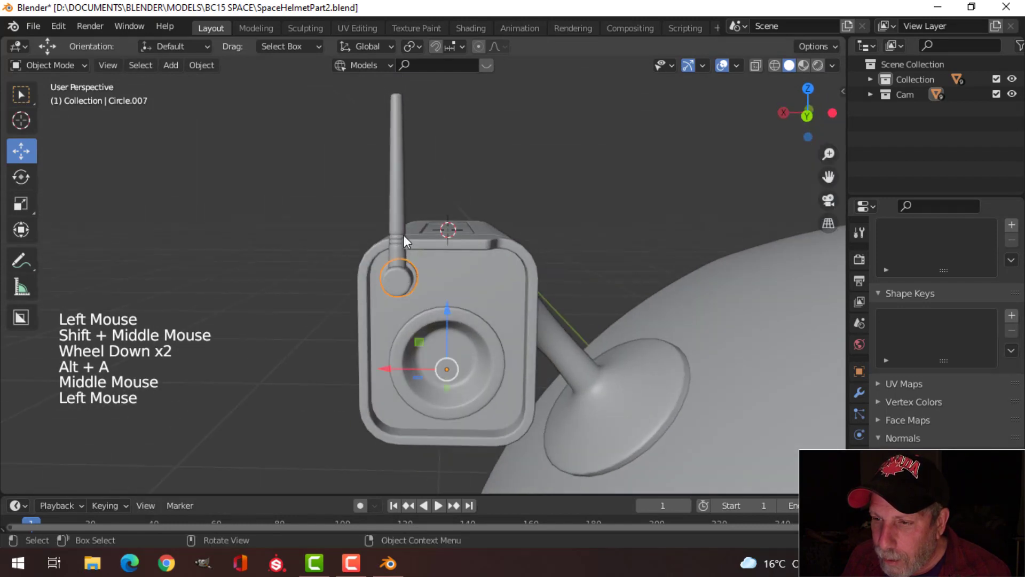
left_click(401, 235, "shift")
key("ctrl+KP_1")
scroll(438, 298, "up", 4)
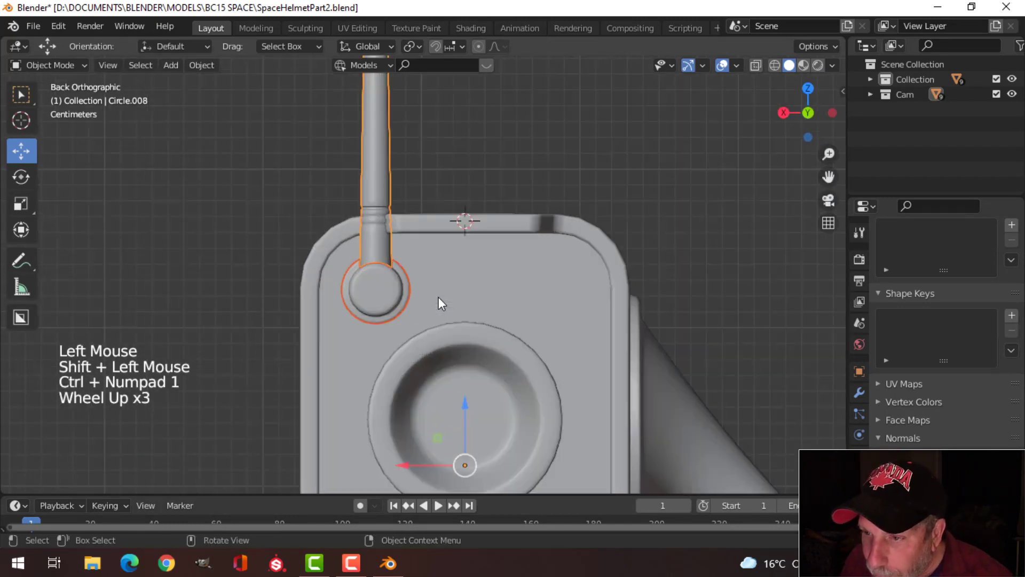
middle_click_drag(439, 298, 618, 333, "shift")
key("g")
left_click(461, 301)
Shift the small cylinder and rod about 0.005 m along Y and slightly outward along X, then deselect them
left_click_drag(414, 441, 422, 430)
middle_click_drag(429, 353, 422, 434)
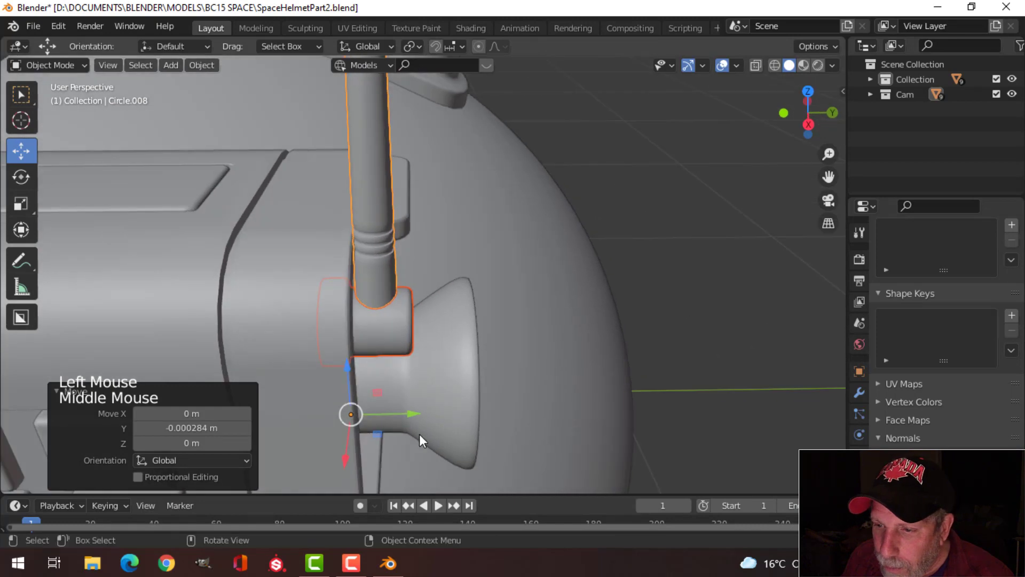
key("KP_7")
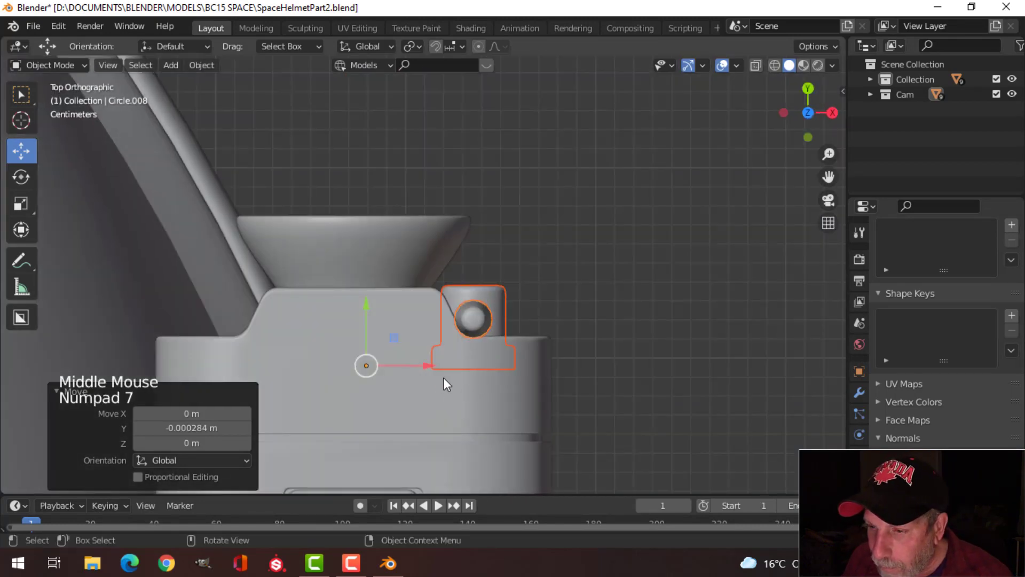
left_click_drag(361, 303, 363, 291)
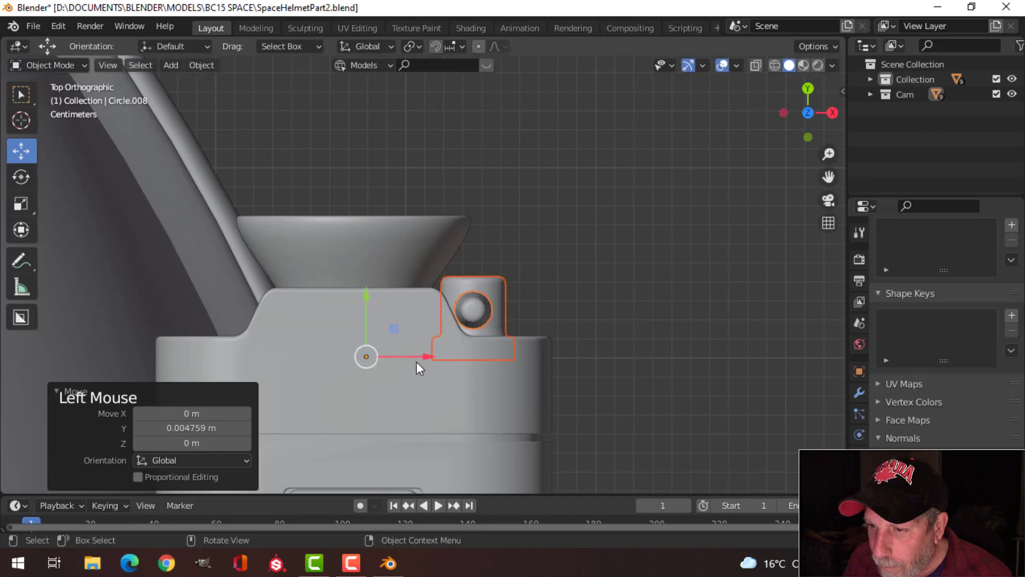
left_click_drag(430, 356, 436, 355)
middle_click_drag(635, 388, 365, 318)
key("alt+a")
middle_click_drag(331, 283, 331, 235)
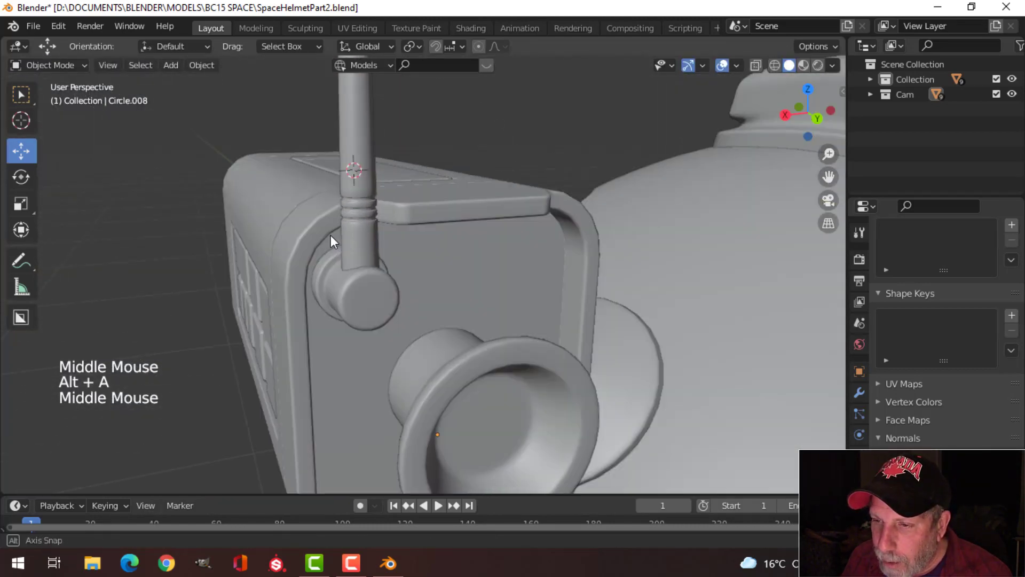
Snap the 3D cursor to the front end face of the small cylinder in Edit Mode, then return to Object Mode
scroll(326, 253, "down", 2)
left_click(393, 292)
middle_click_drag(422, 278, 459, 273, "shift")
middle_click_drag(460, 273, 501, 268)
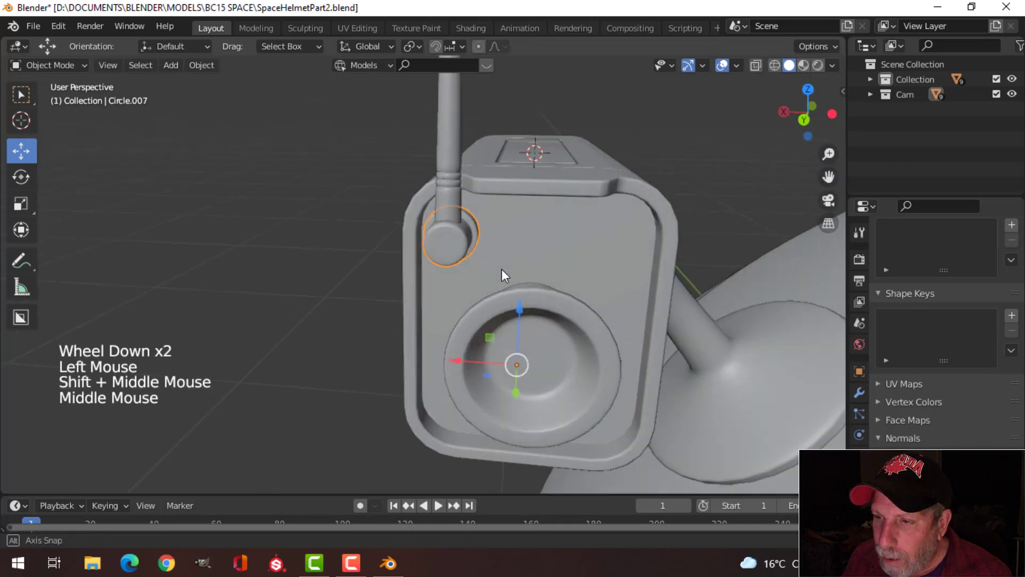
scroll(481, 307, "down", 2)
middle_click_drag(480, 307, 488, 313, "shift")
scroll(491, 315, "up", 3)
key("Tab")
key("alt+a")
middle_click_drag(556, 315, 518, 328, "shift")
key("3")
left_click(455, 267)
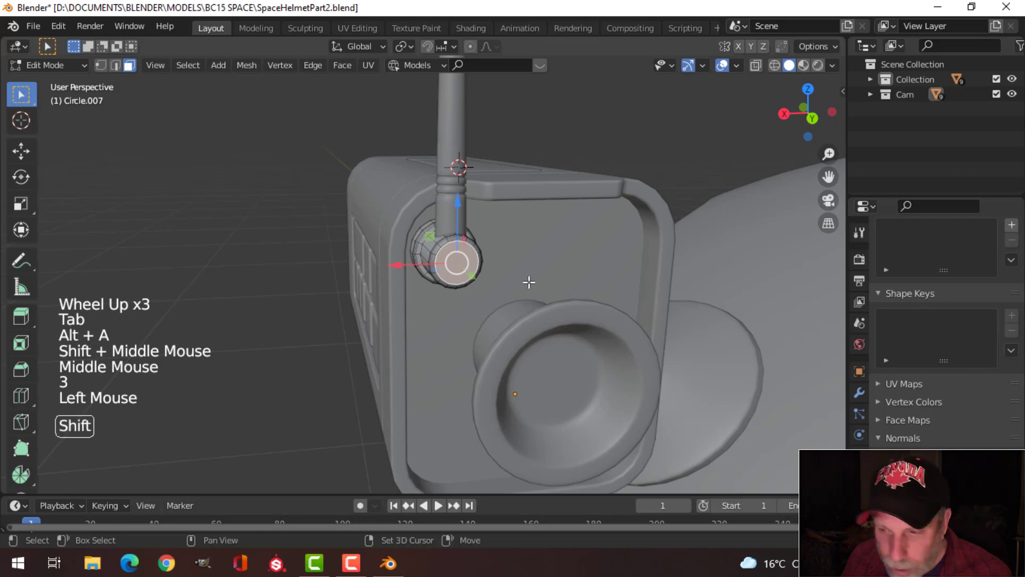
key("shift+s")
key("alt+a")
key("Tab")
key("alt+a")
scroll(542, 311, "down", 1)
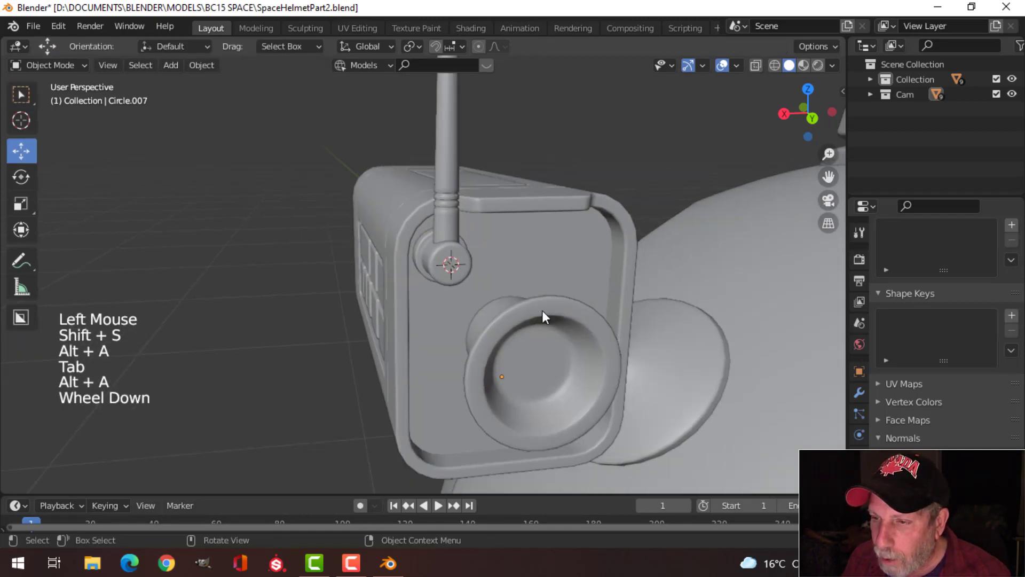
Set the pivot point to 3D Cursor and rotate the antenna rod about 33° outward in the back view
left_click(437, 198)
middle_click_drag(437, 198, 511, 277, "shift")
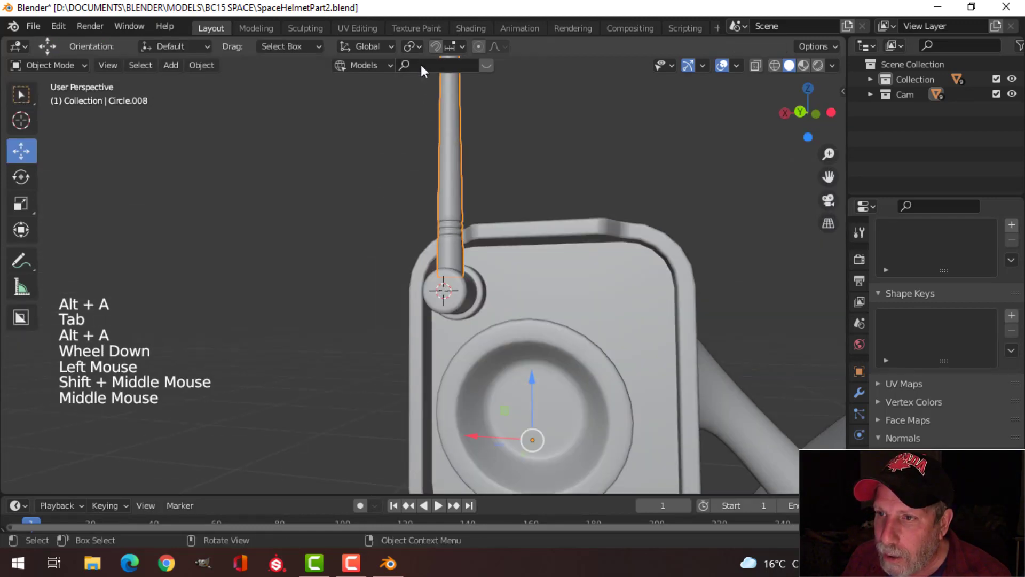
left_click(413, 44)
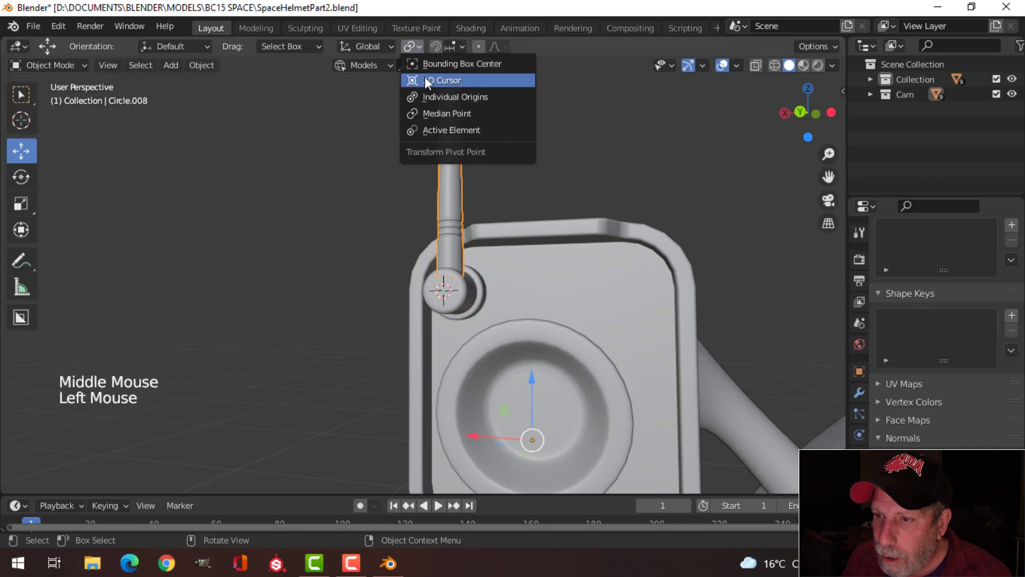
left_click(424, 78)
middle_click_drag(412, 204, 438, 252)
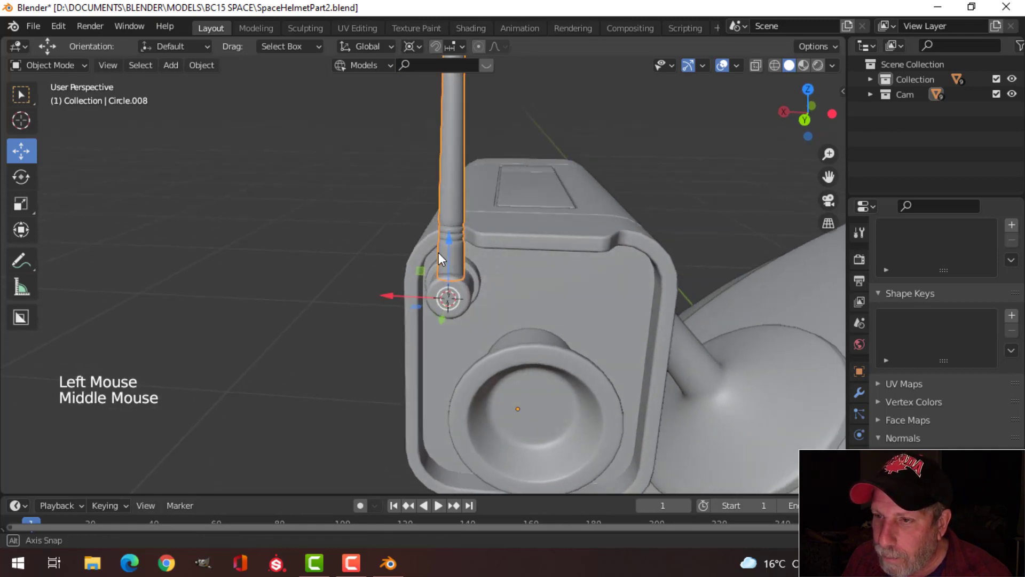
key("ctrl+KP_1")
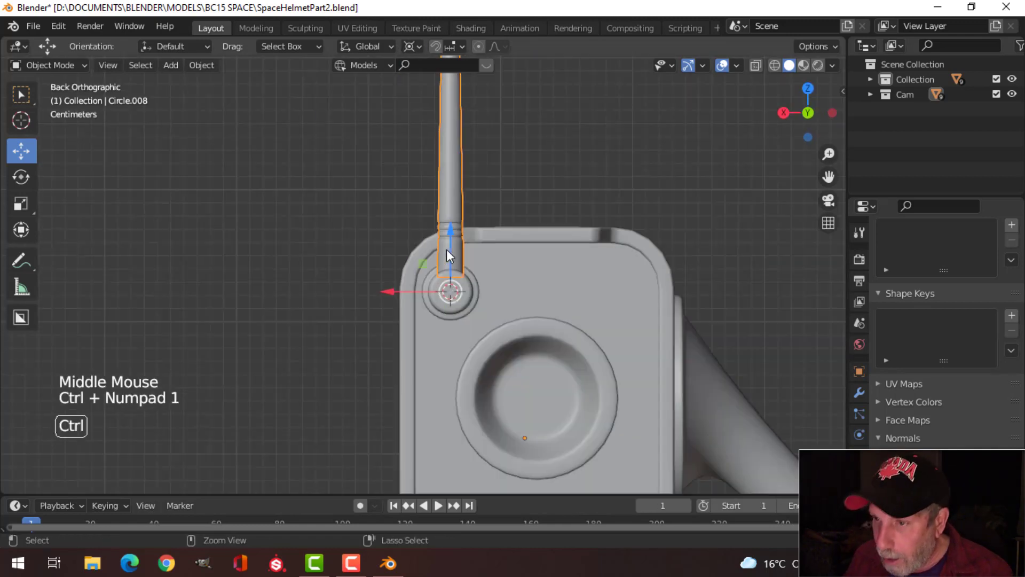
key("r")
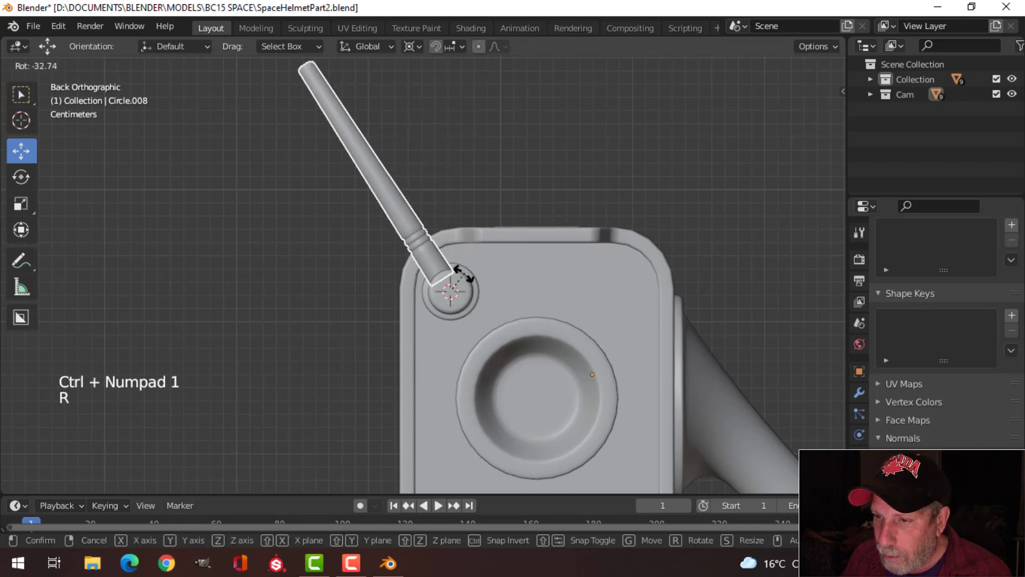
left_click(463, 274)
key("alt+a")
Set the transform pivot point back to Median Point
scroll(465, 275, "down", 3)
middle_click_drag(465, 275, 331, 225)
scroll(614, 319, "down", 3)
scroll(331, 224, "down", 2)
middle_click_drag(331, 224, 419, 178, "shift")
scroll(179, 314, "up", 2)
scroll(235, 260, "up", 1, "shift")
middle_click_drag(235, 259, 443, 206, "shift")
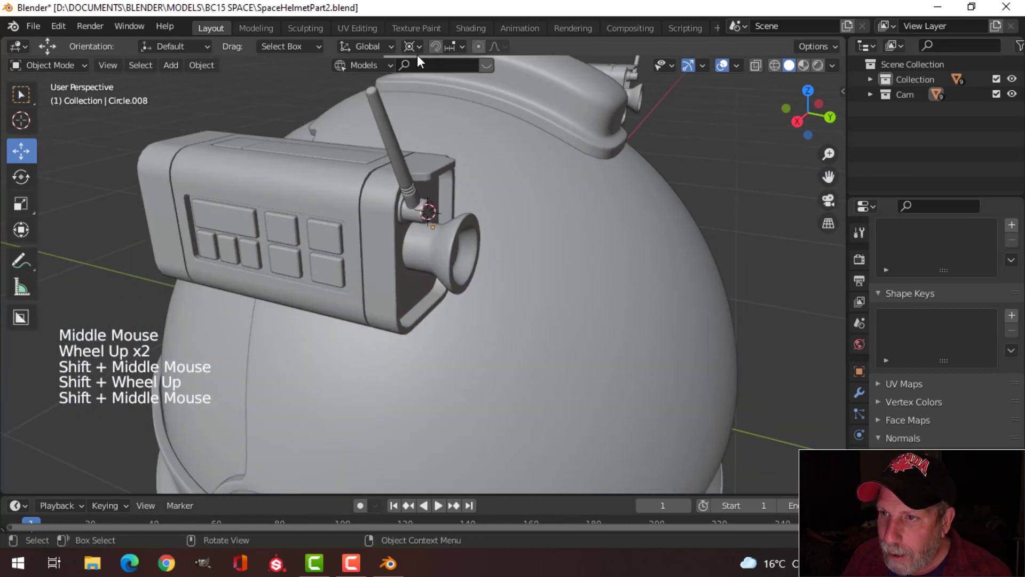
left_click(412, 46)
left_click(424, 113)
Move the small cylinder's base collar about 0.011 m along negative Y into the camera box, then return to solid shading and Object Mode
scroll(438, 206, "up", 3)
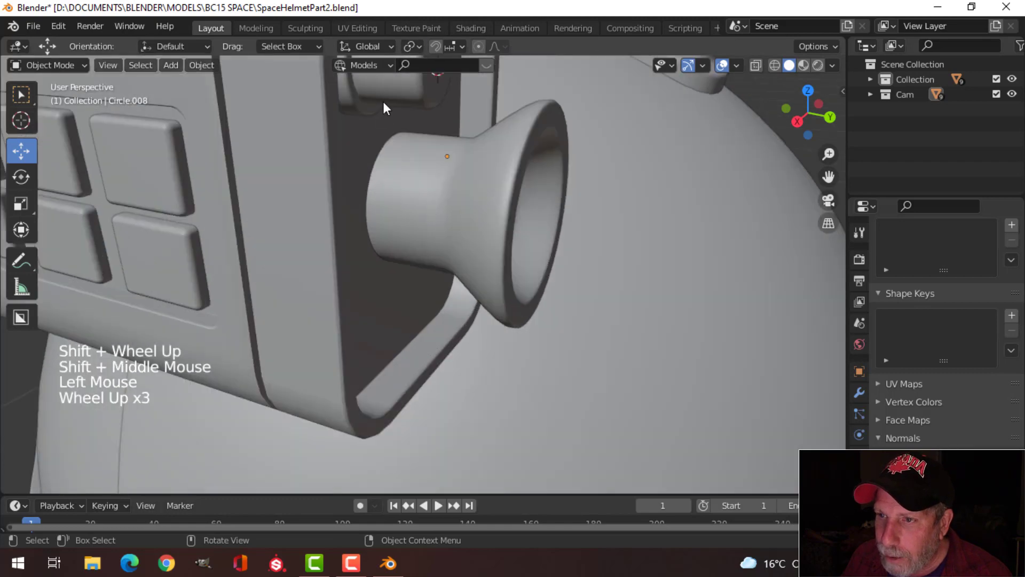
left_click(411, 122)
middle_click_drag(411, 123, 444, 240, "shift")
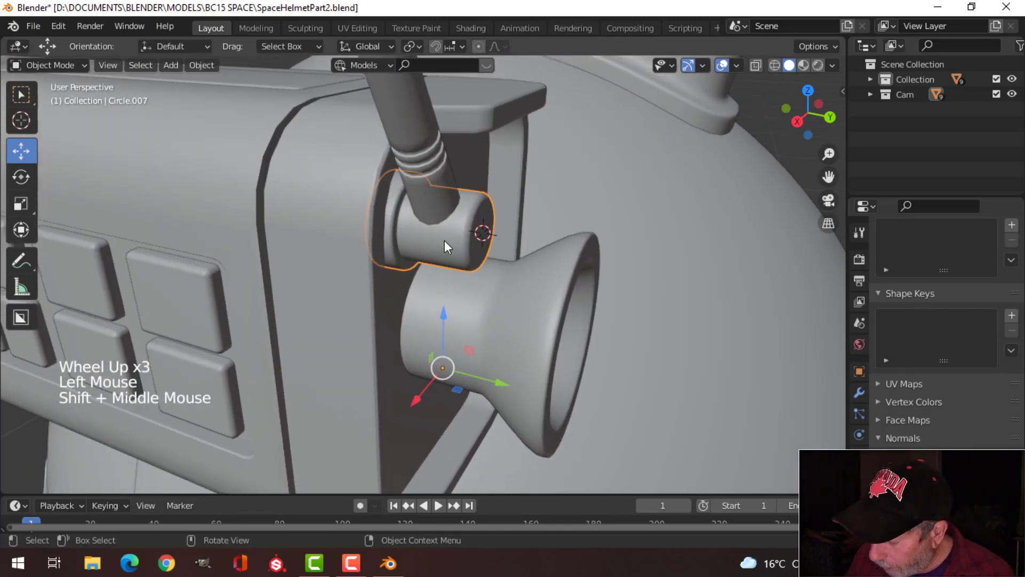
key("ctrl+KP_3")
key("KP_3")
key("Tab")
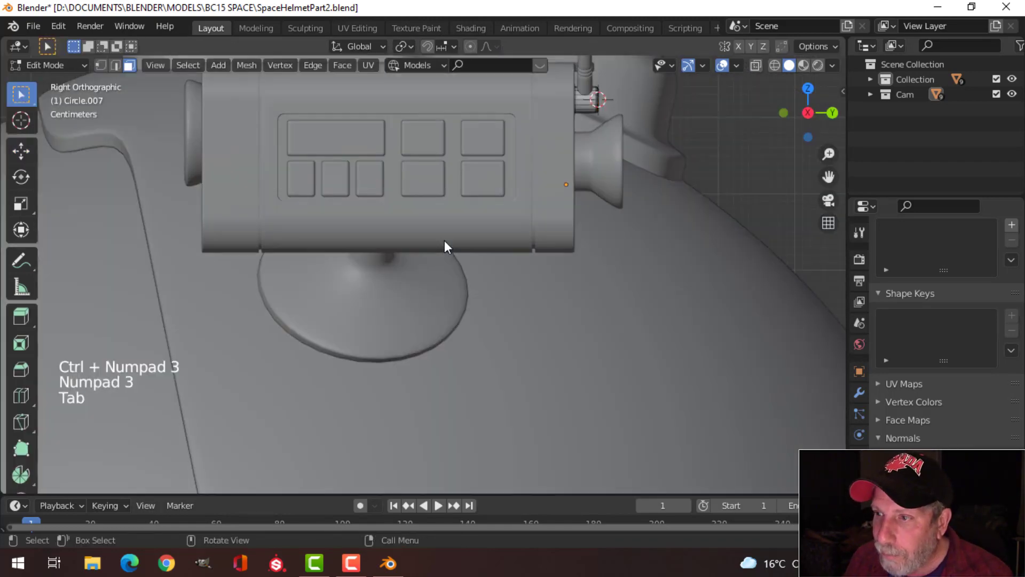
mouse_move(445, 241)
middle_mouse_down("shift")
mouse_move(432, 267)
mouse_move(342, 288)
middle_mouse_up("shift")
key("z")
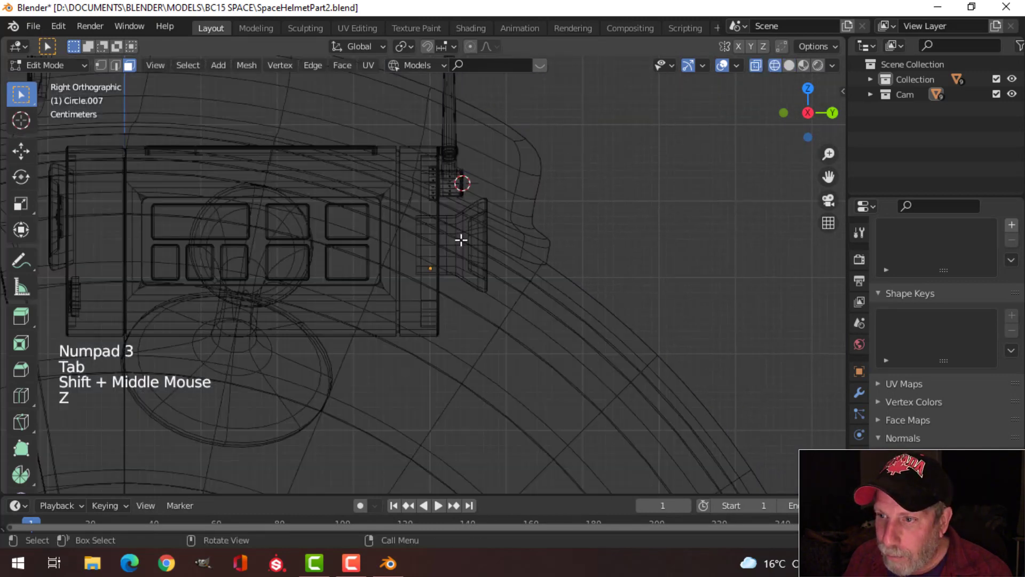
scroll(461, 239, "up", 3)
middle_click_drag(454, 257, 414, 295, "shift")
scroll(415, 295, "up", 3)
key("alt+a")
key("2")
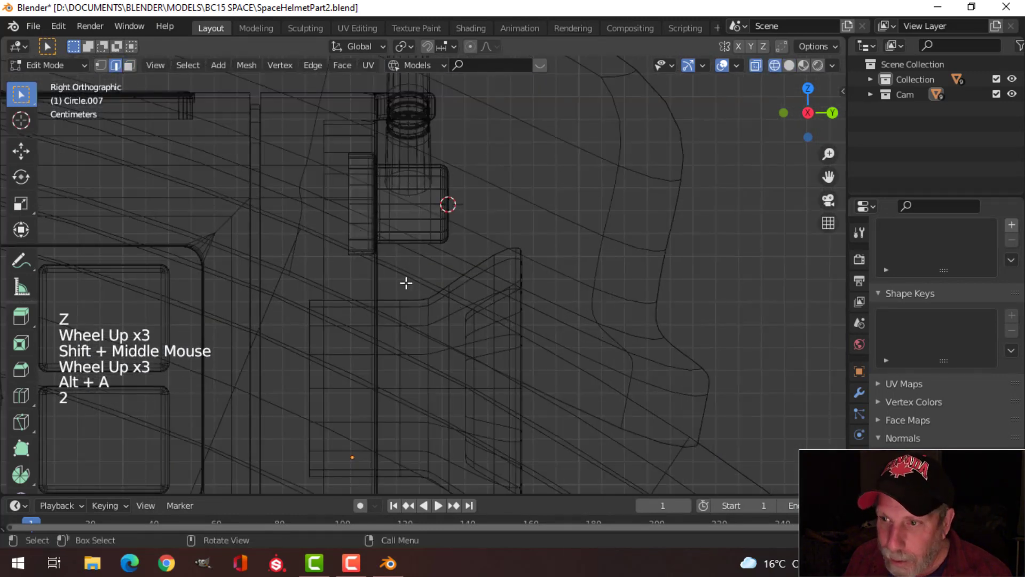
key("b")
left_click_drag(336, 121, 383, 261)
left_click_drag(433, 203, 406, 212)
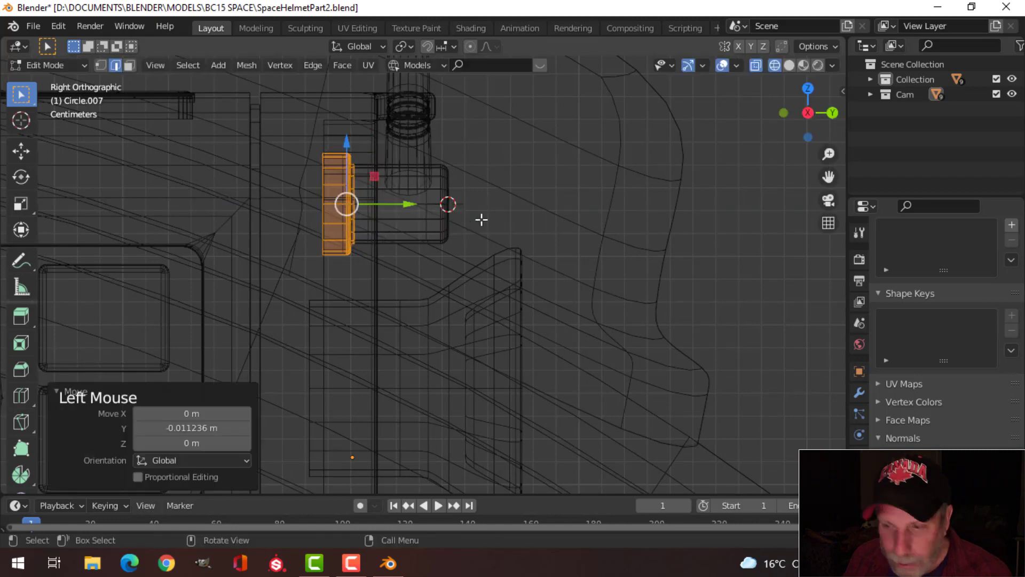
key("z")
key("alt+a")
key("Tab")
scroll(528, 220, "down", 3)
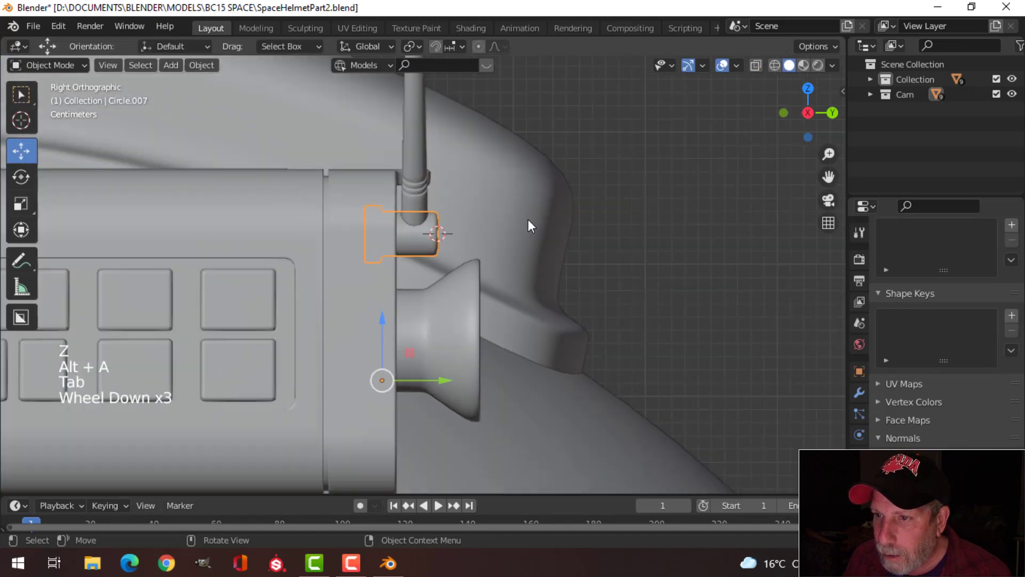
scroll(528, 219, "down", 1)
key("alt+a")
Check the camera box with its tilted antenna and save the file
middle_click_drag(528, 219, 436, 263)
scroll(350, 271, "down", 3)
middle_click_drag(350, 270, 361, 215, "shift")
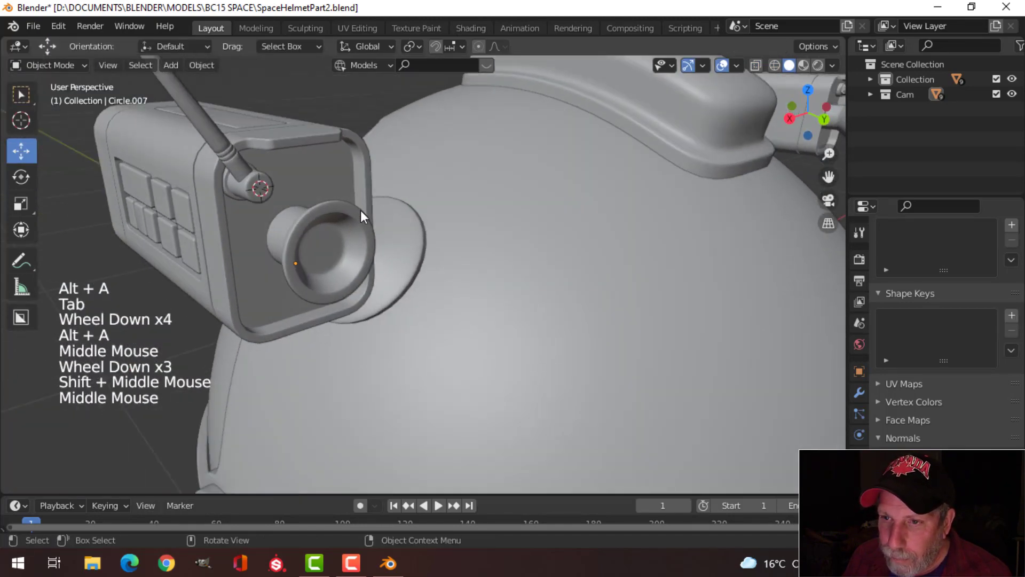
scroll(281, 213, "up", 2)
middle_click_drag(281, 213, 312, 216)
scroll(299, 231, "down", 4)
key("ctrl+s")
Raise the camera lens about 0.027 m along Z in the back view and save the file
left_click(312, 216)
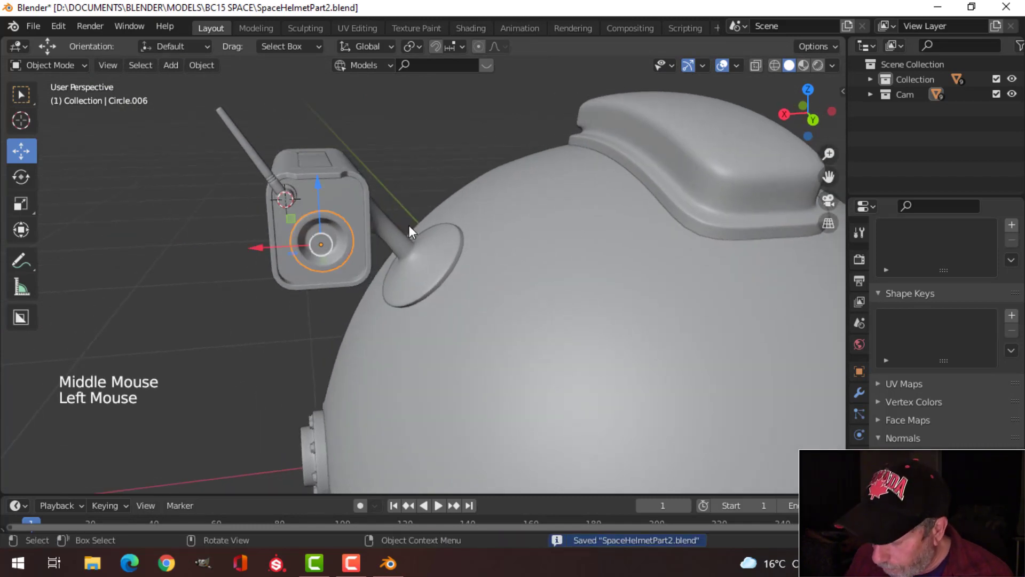
key("ctrl+KP_1")
scroll(402, 225, "up", 2)
middle_click_drag(403, 224, 380, 245, "shift")
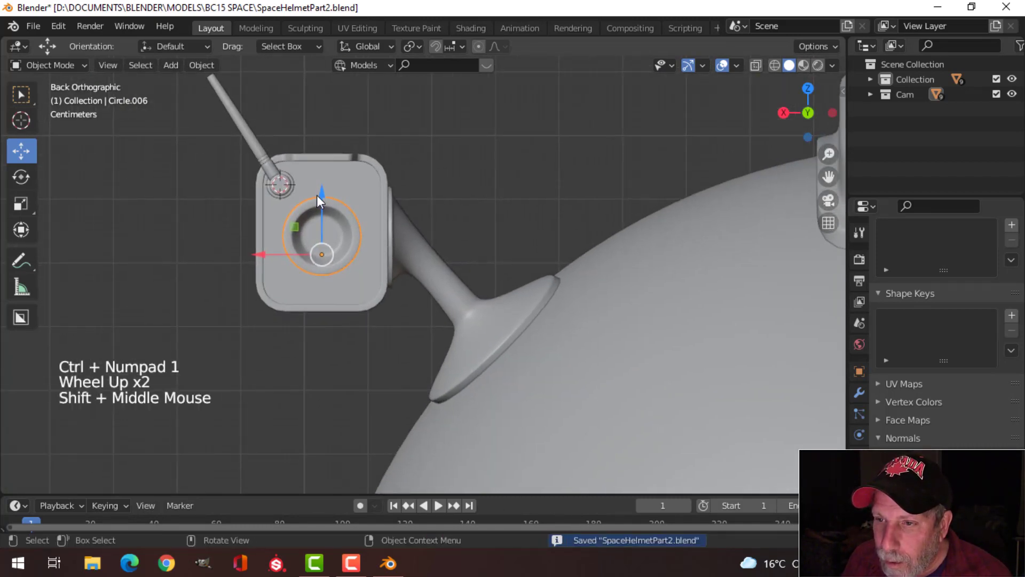
left_click_drag(317, 195, 321, 176)
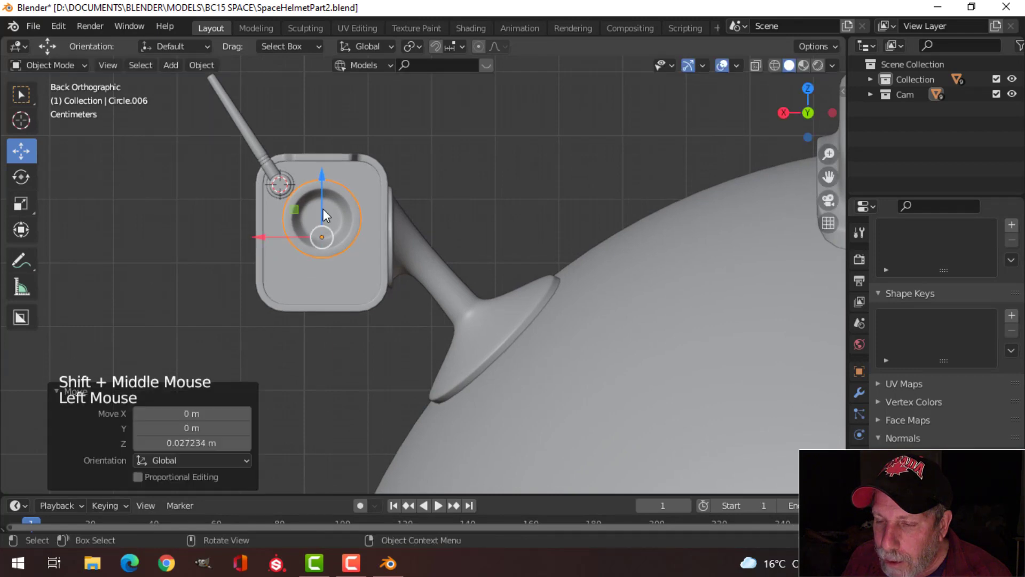
key("alt+a")
scroll(365, 296, "down", 8)
middle_click_drag(393, 308, 448, 286, "shift")
key("ctrl+s")
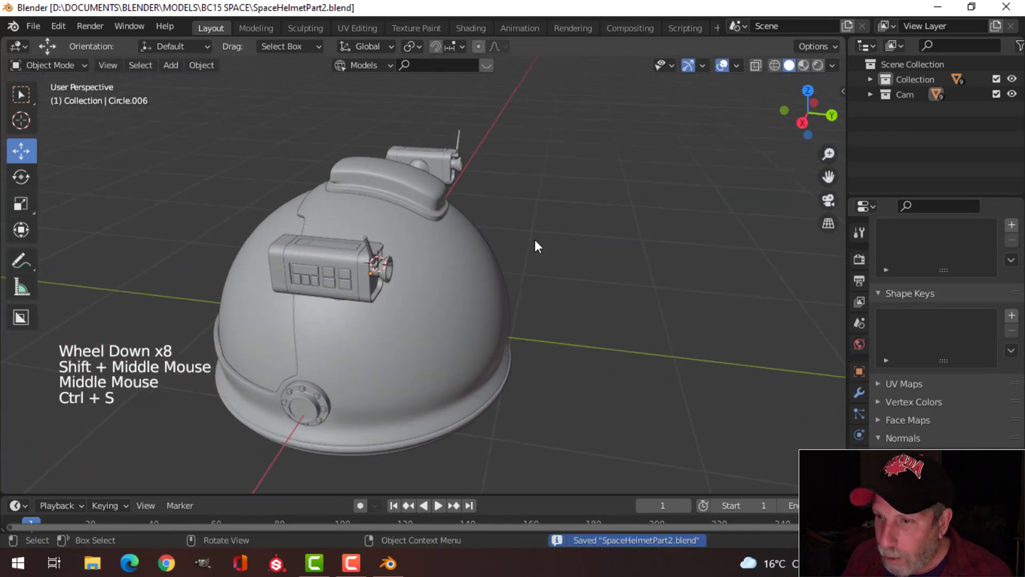
Show the Face Orientation overlay and recalculate all of the antenna rod's normals to the outside, then return to Object Mode
left_click(737, 66)
left_click(656, 337)
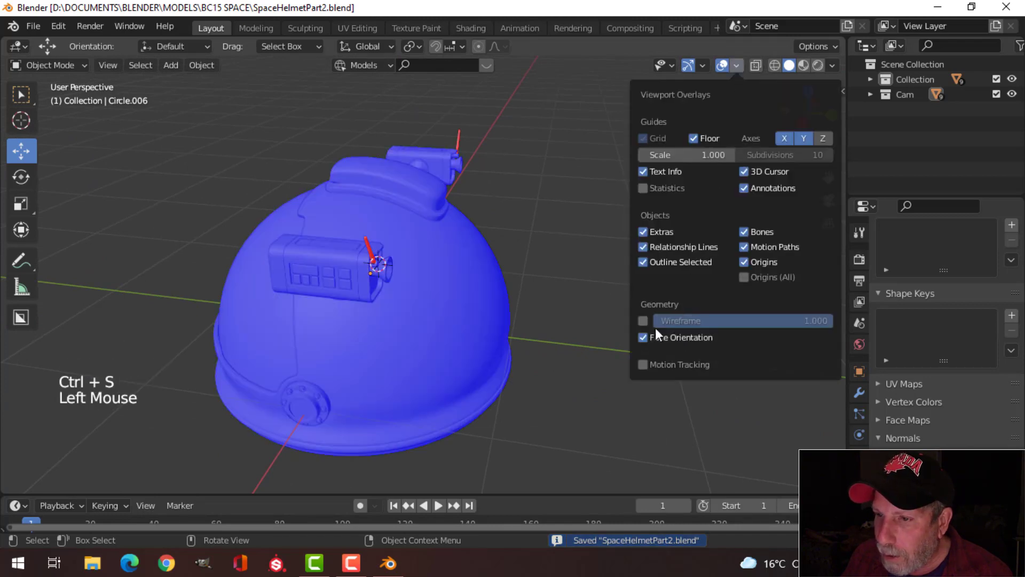
scroll(355, 236, "up", 4)
left_click(181, 181)
key("Tab")
key("a")
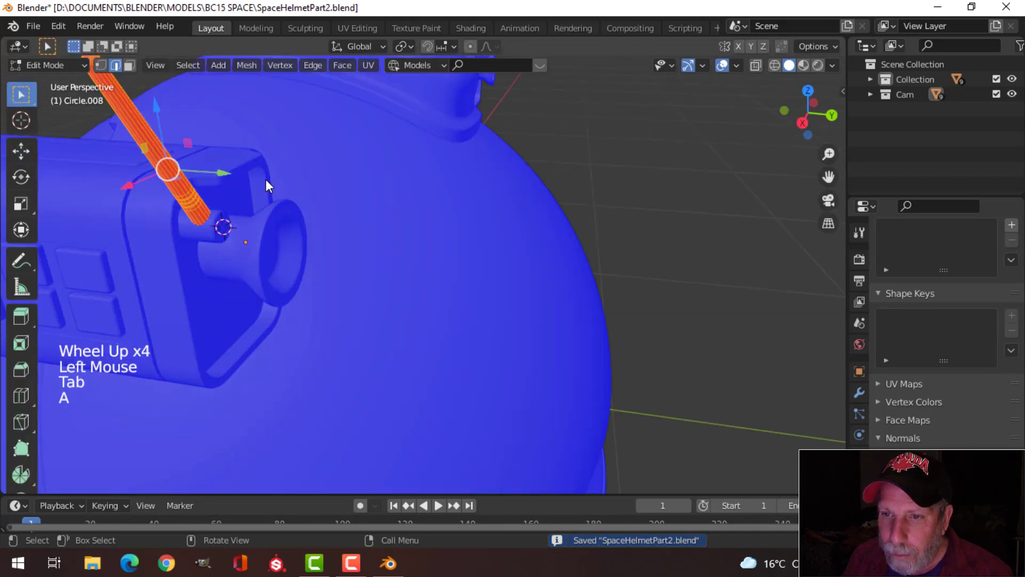
key("alt+n")
left_click(264, 180)
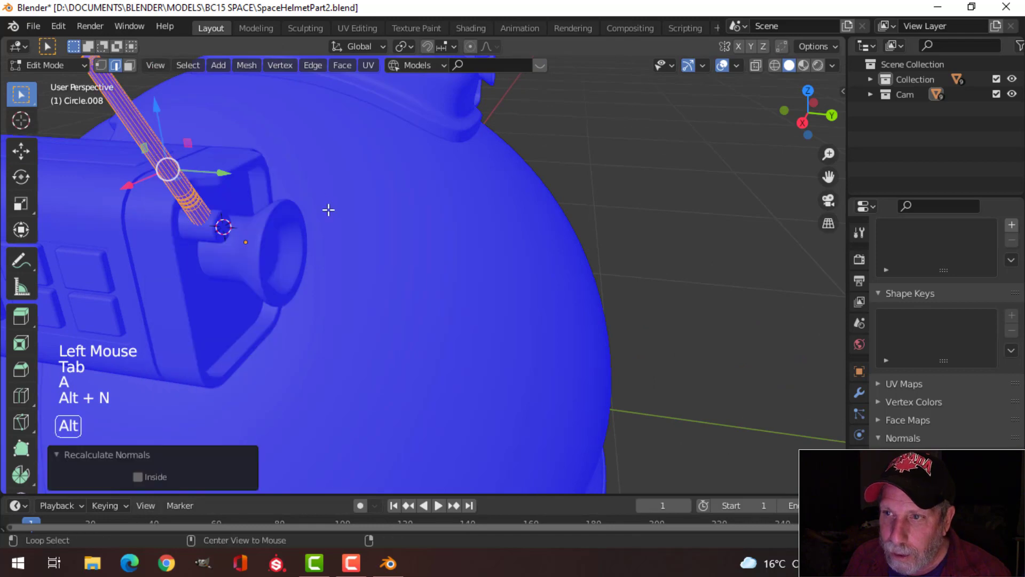
key("alt+a")
key("Tab")
key("alt+a")
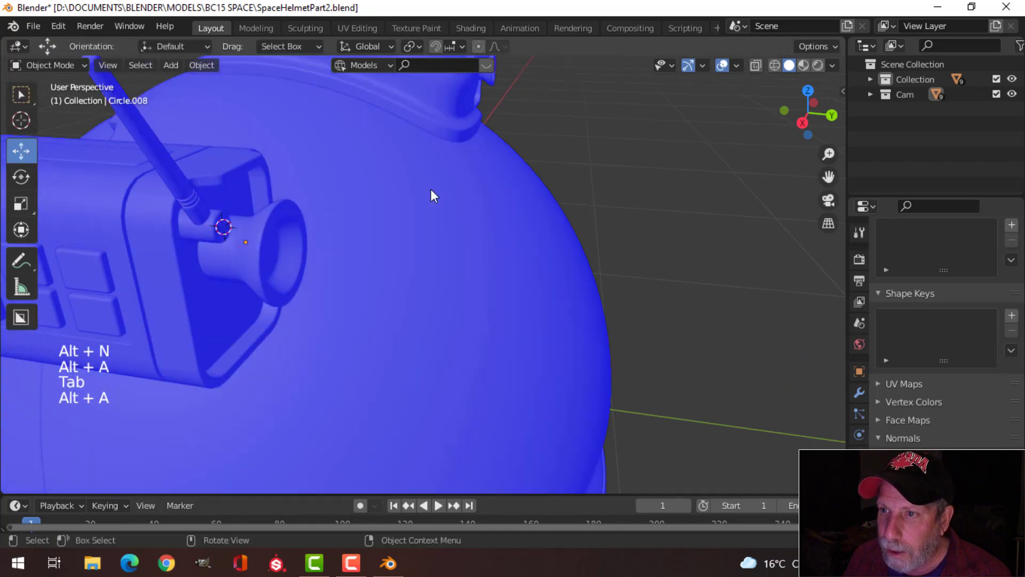
Turn off the Face Orientation overlay
left_click(736, 65)
left_click(686, 336)
scroll(401, 257, "down", 3)
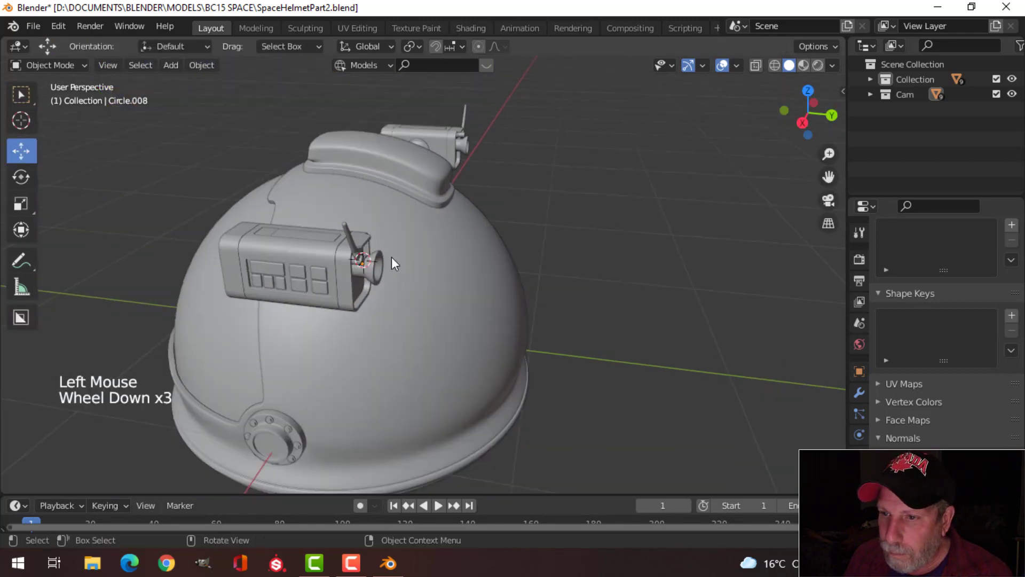
Enable Cavity and Shadow in the viewport shading options and view the helmet from the side
left_click(832, 65)
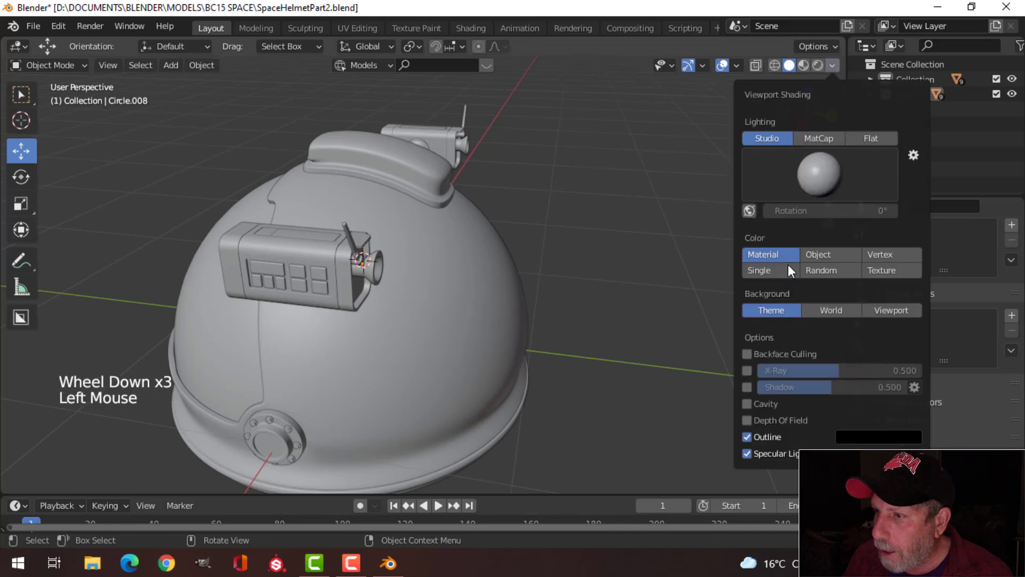
left_click(746, 405)
left_click(747, 387)
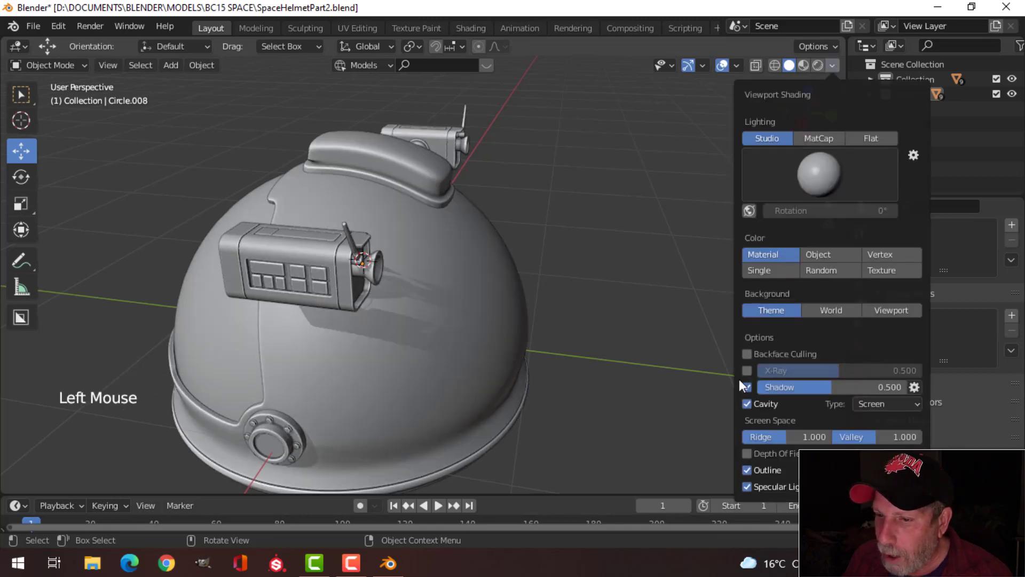
middle_click_drag(573, 284, 588, 284)
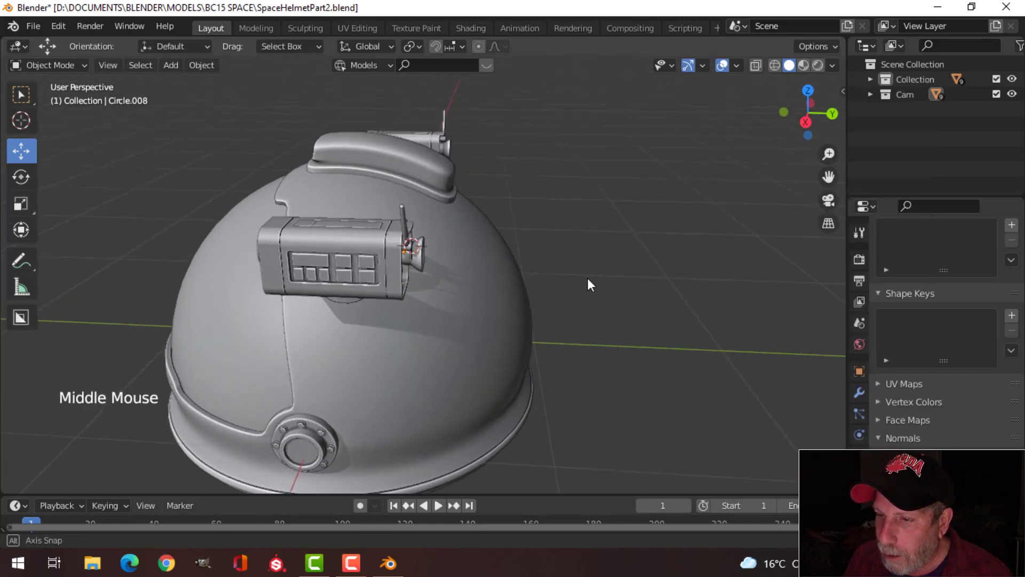
Hide the gizmos and overlays, switch the viewport lighting to MatCap, and examine the side camera and helmet shell from several angles
left_click(689, 65)
left_click(829, 67)
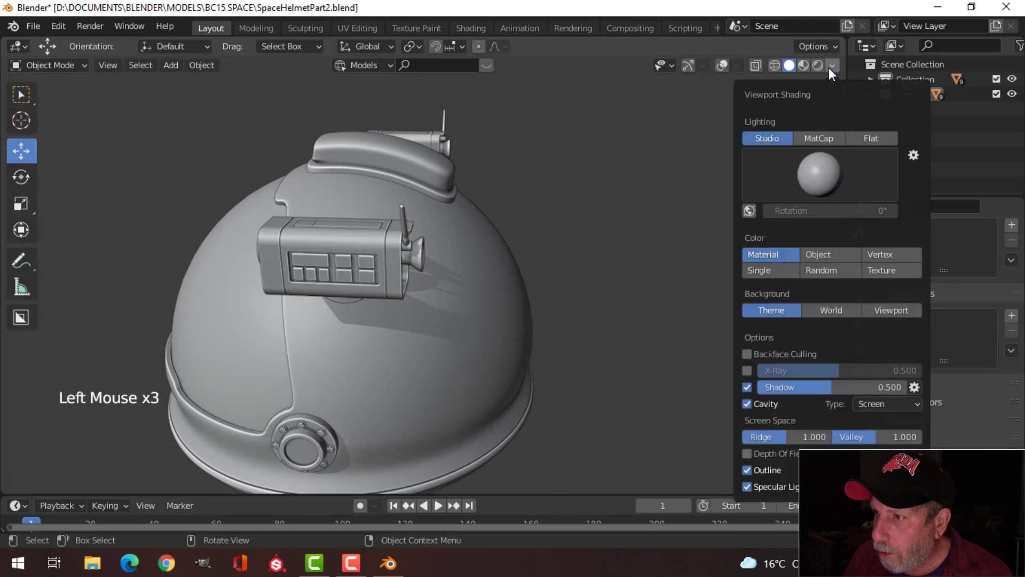
left_click(818, 138)
mouse_move(682, 171)
middle_mouse_down()
mouse_move(465, 248)
mouse_move(572, 246)
mouse_move(531, 222)
mouse_move(545, 257)
middle_mouse_up()
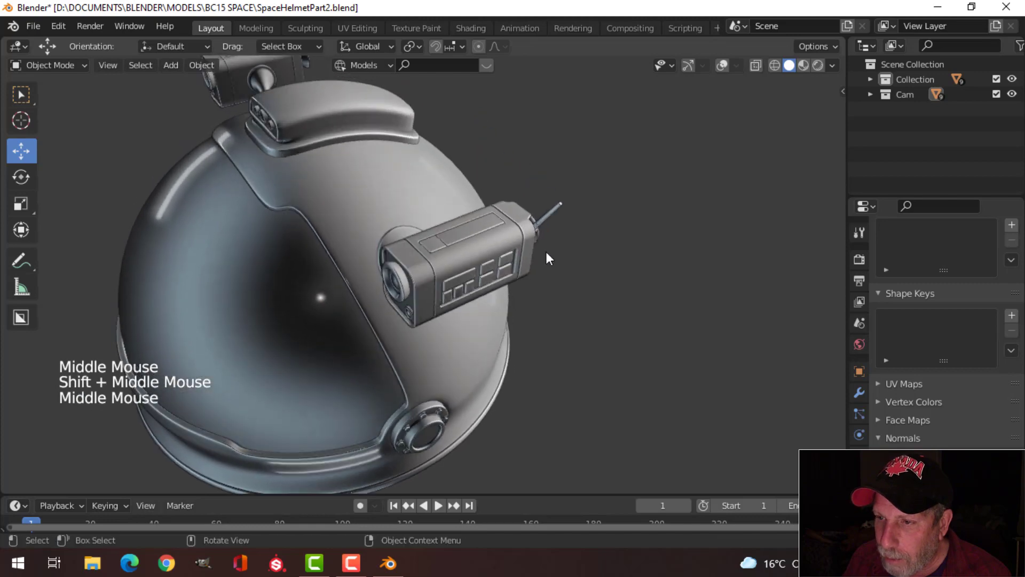
scroll(531, 254, "up", 2)
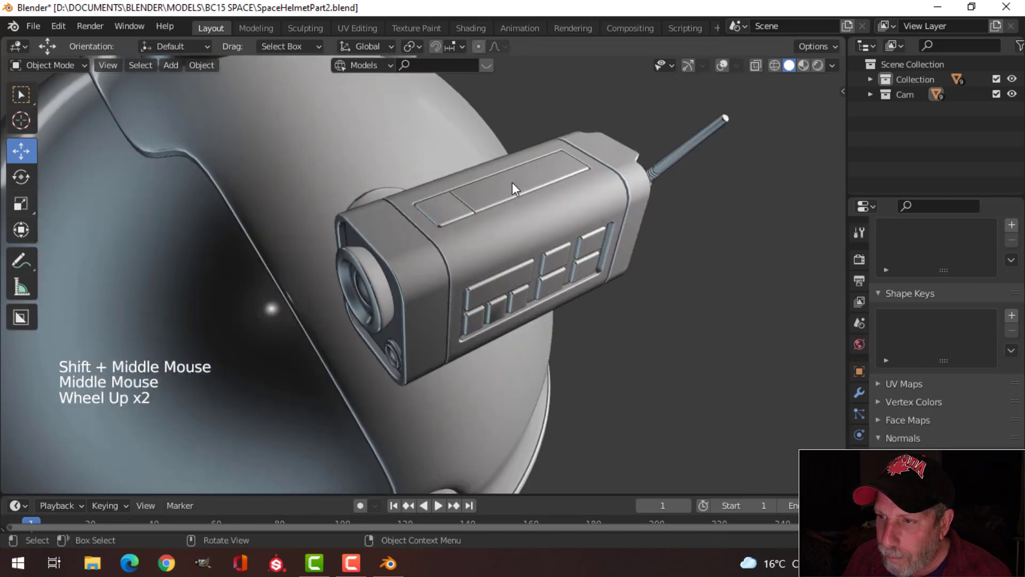
middle_click_drag(604, 231, 446, 204)
scroll(610, 220, "down", 1)
scroll(313, 182, "up", 1)
middle_click_drag(313, 181, 359, 184, "shift")
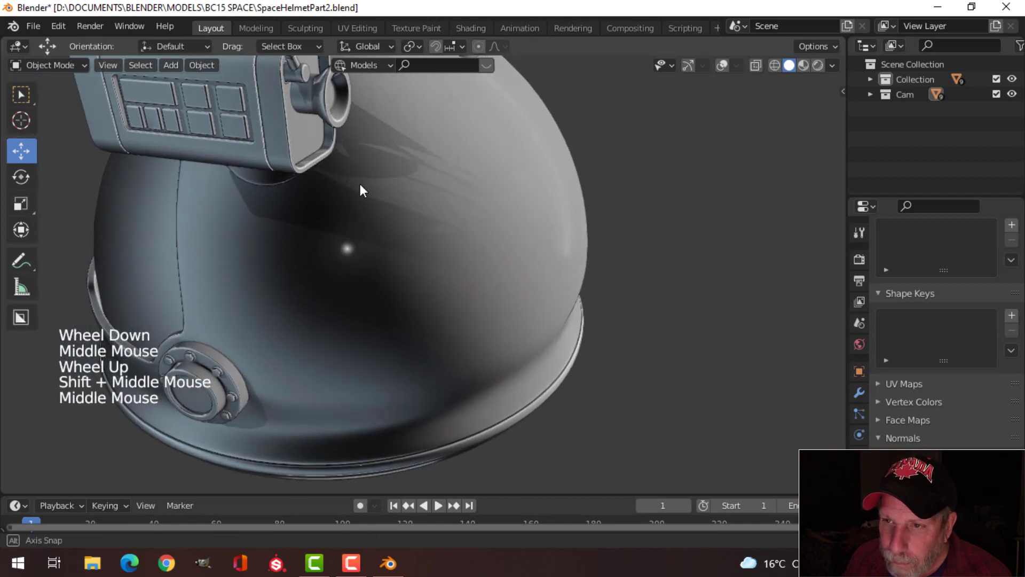
scroll(323, 127, "down", 1)
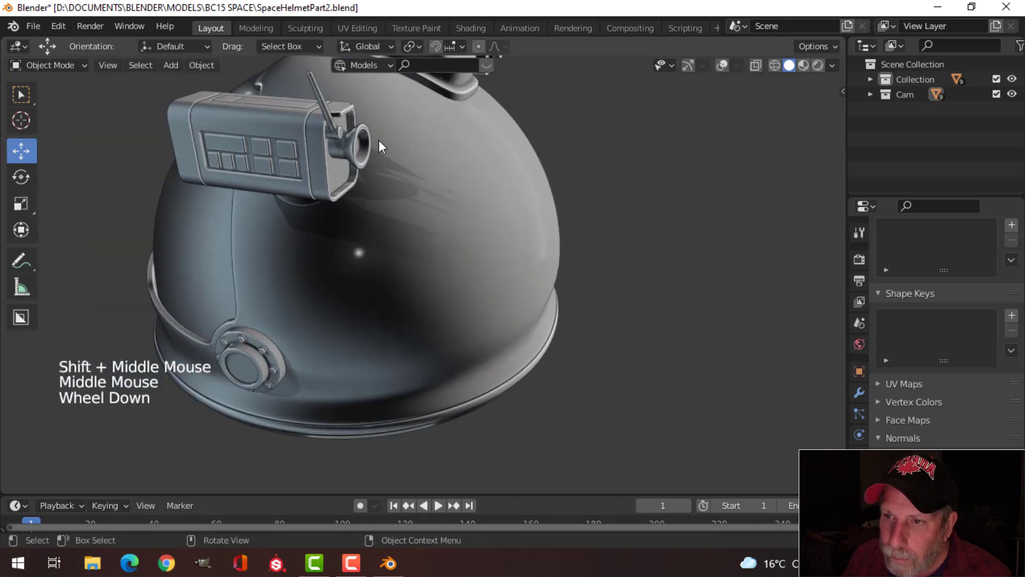
Save the file and turn the viewport gizmos and overlays back on
key("ctrl+s")
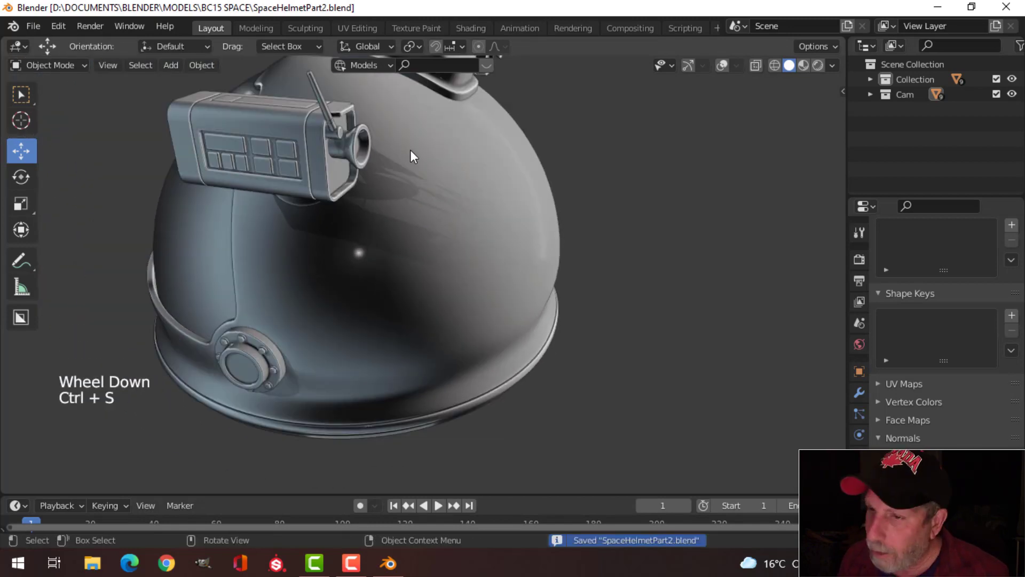
scroll(410, 170, "down", 1)
middle_click_drag(410, 170, 427, 235)
scroll(528, 246, "up", 2)
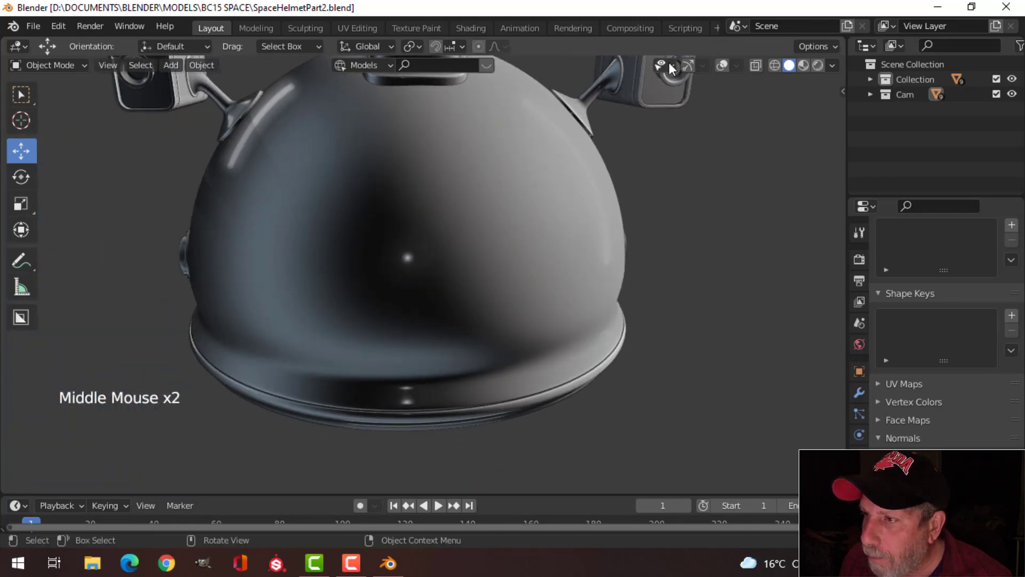
left_click(689, 65)
left_click(718, 66)
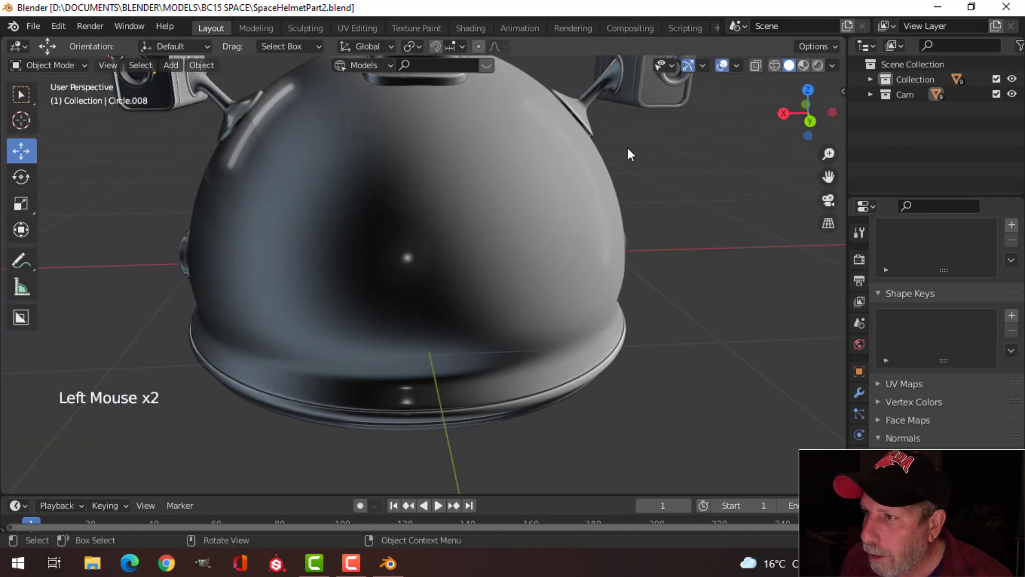
Set the viewport lighting to Studio and turn off Shadow
scroll(494, 182, "down", 1)
middle_click_drag(494, 181, 566, 195)
left_click(833, 66)
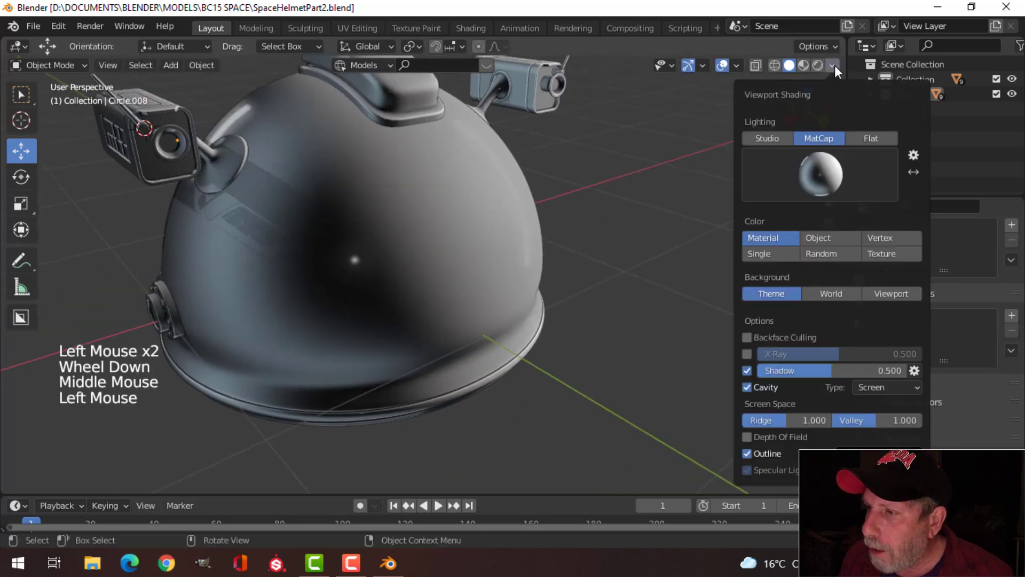
left_click(768, 139)
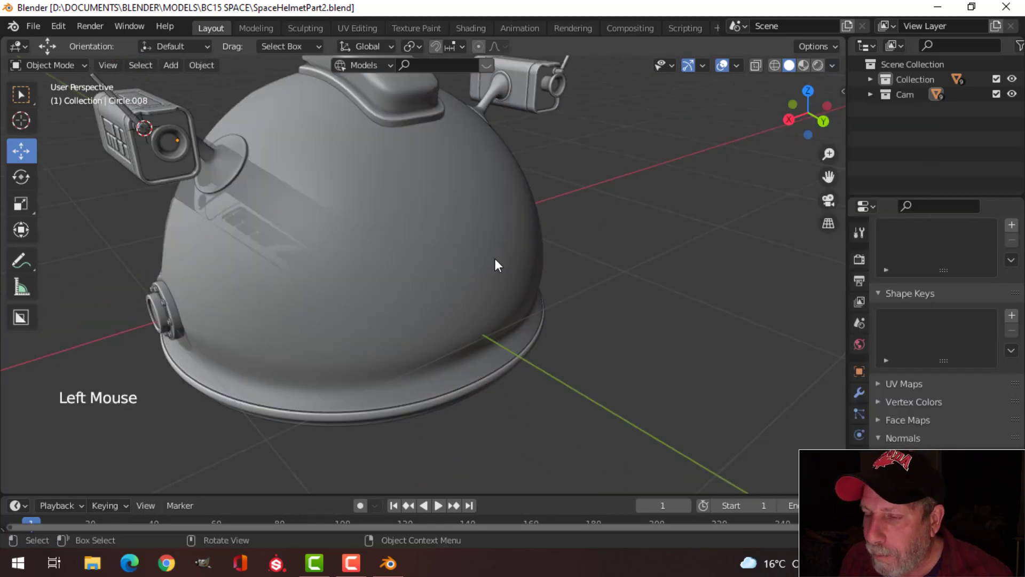
left_click(833, 65)
left_click(747, 385)
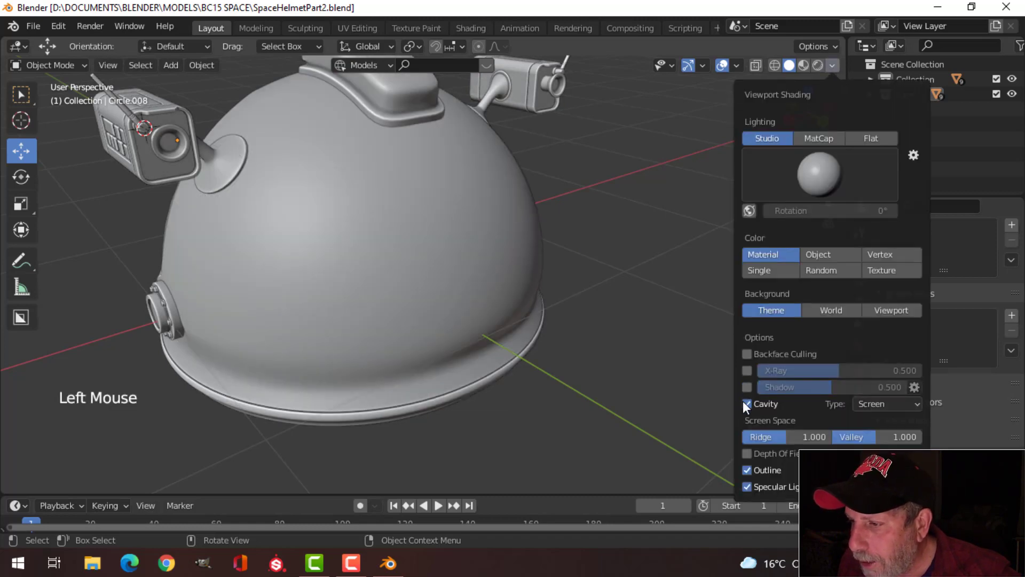
Select the block of four faces at the back centre of the helmet shell in Edit Mode and save the file
left_click(408, 264)
scroll(540, 245, "down", 3)
middle_click_drag(540, 246, 504, 265)
key("Tab")
key("alt+a")
key("3")
key("c")
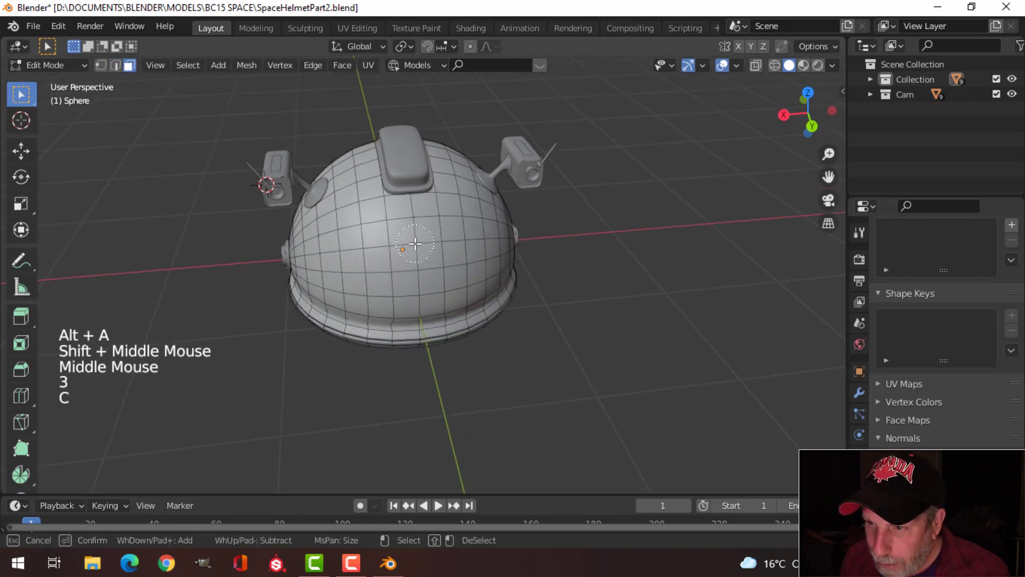
right_click(532, 249)
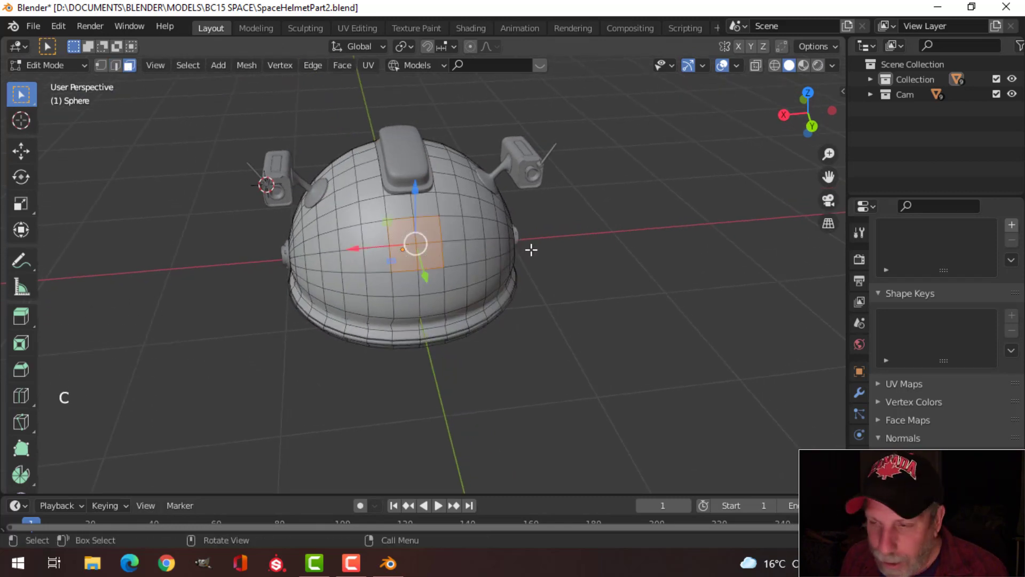
scroll(533, 254, "up", 2)
middle_click_drag(527, 239, 623, 214, "shift")
key("ctrl+s")
scroll(624, 215, "up", 1)
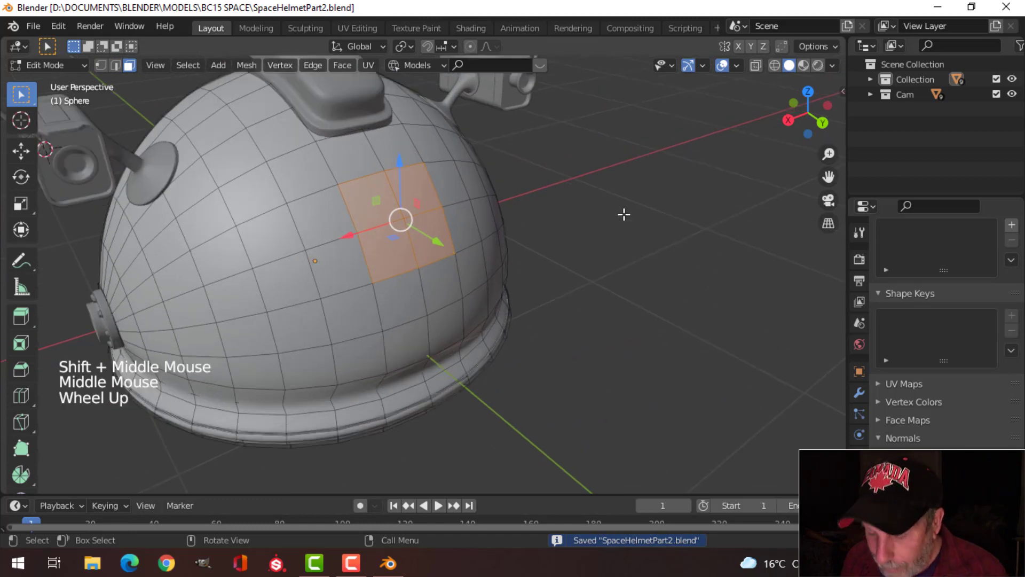
Inset the four selected faces about 0.020 m and reshape them into a circle scaled to about 0.841
key("i")
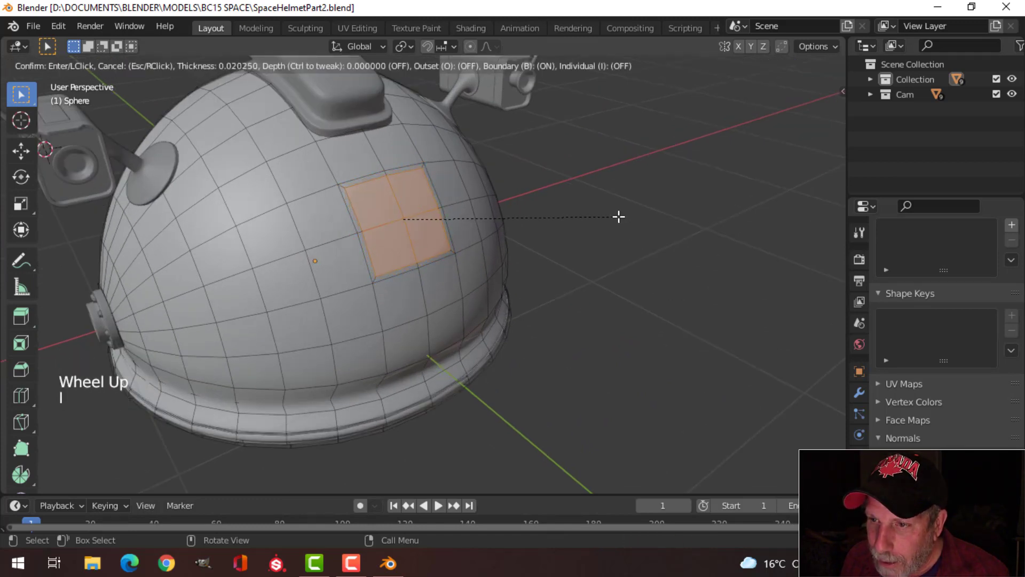
left_click(618, 216)
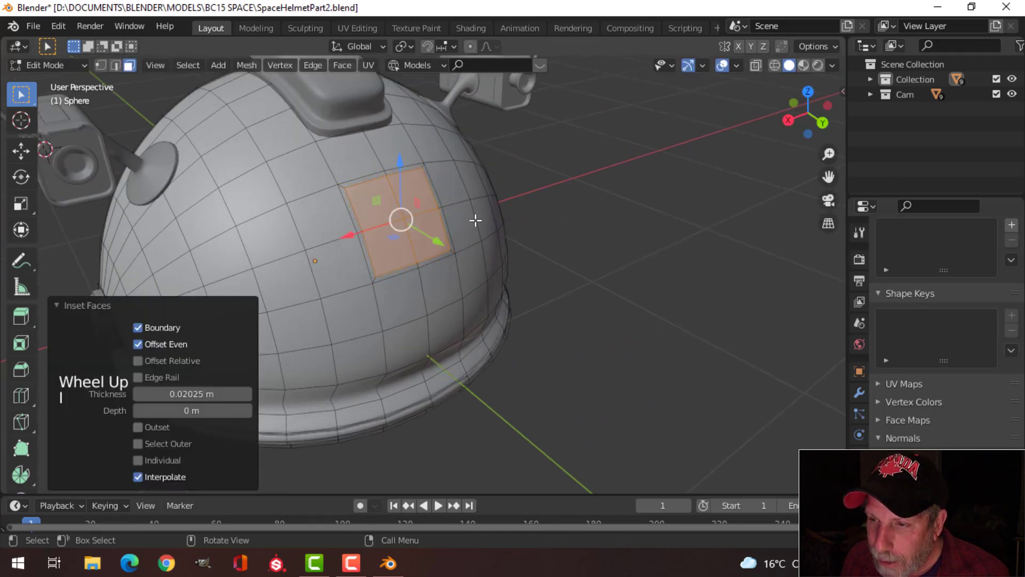
right_click(386, 198)
left_click(468, 187)
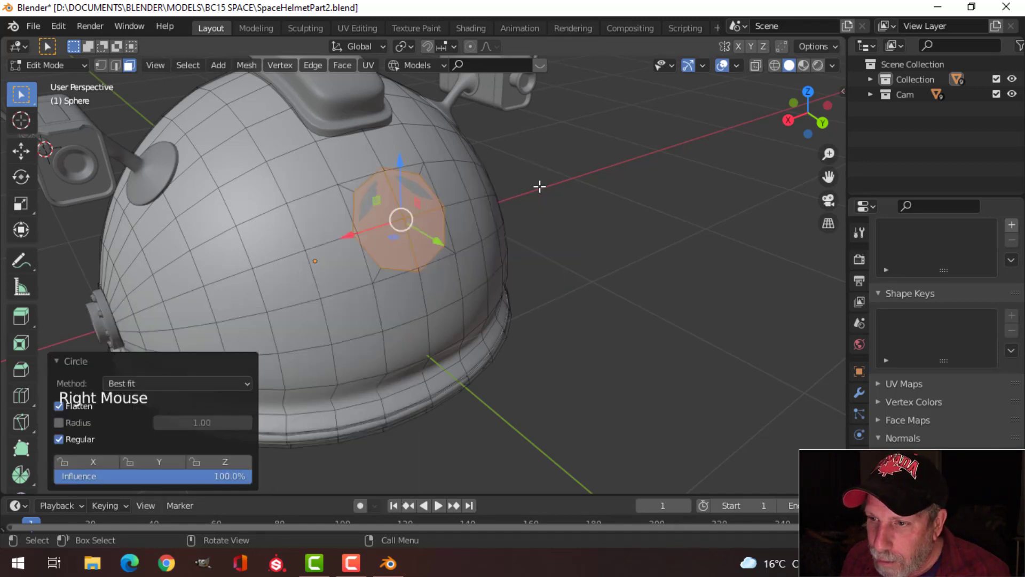
key("s")
left_click(515, 188)
middle_click_drag(512, 190, 572, 202)
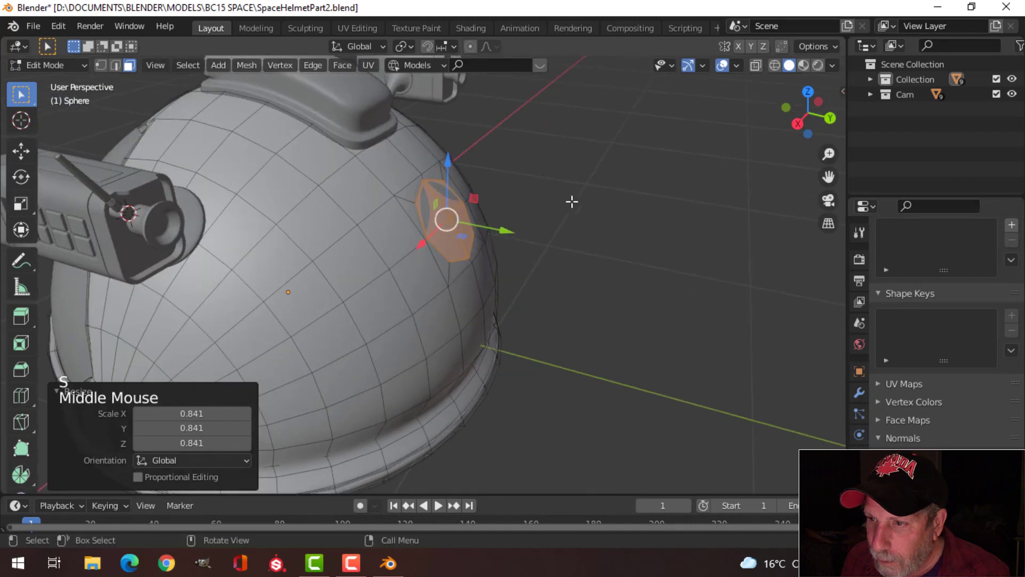
Extrude the circular faces inward about 0.015 m and again a little deeper, then inspect the round recess in Object Mode
key("e")
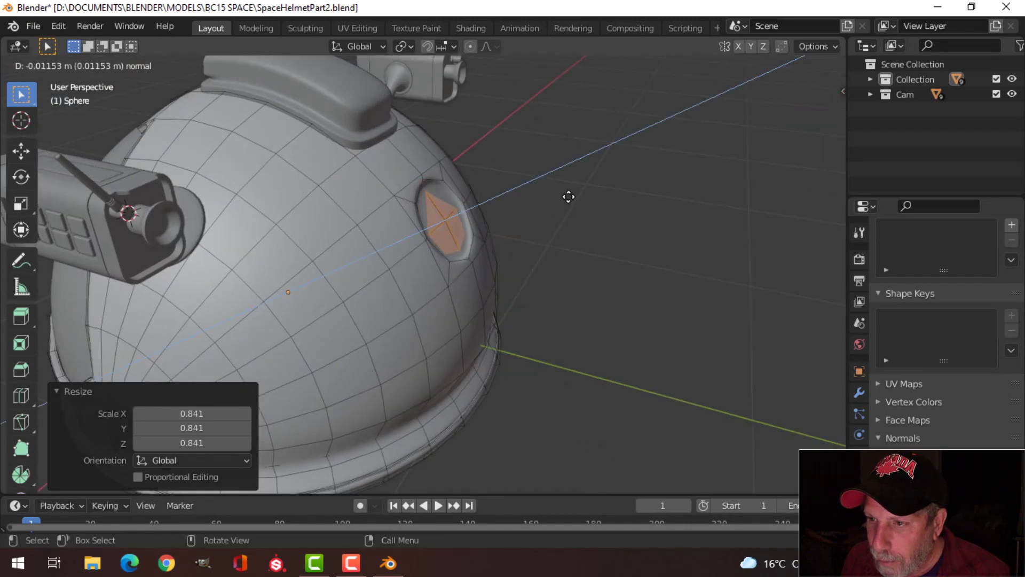
left_click(569, 195)
key("e")
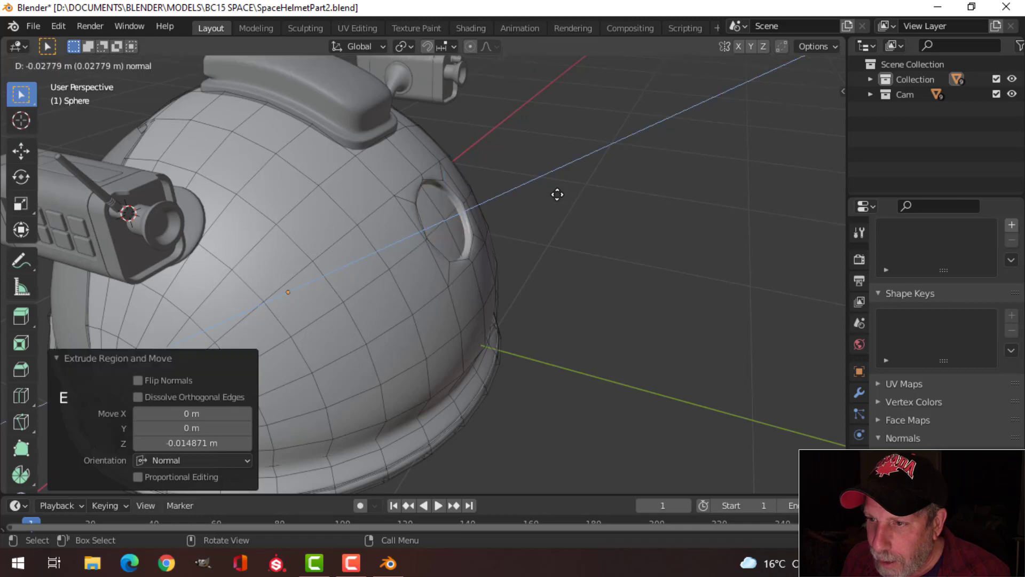
left_click(561, 195)
key("Tab")
middle_click_drag(560, 195, 412, 203)
key("alt+a")
scroll(473, 201, "down", 2)
scroll(386, 225, "up", 2)
scroll(459, 217, "up", 2)
left_click(411, 165)
middle_click_drag(411, 166, 423, 219, "shift")
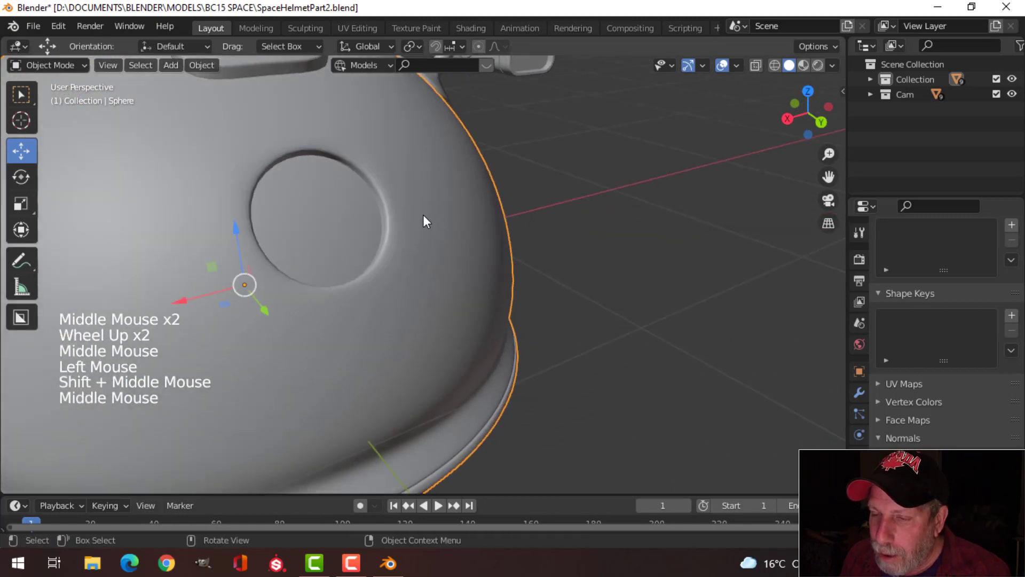
Undo the round recess, the circle and the inset on the back of the helmet, including the face selection
scroll(444, 217, "down", 3)
key("ctrl+z")
key("ctrl+z")
key("ctrl+z")
key("ctrl+z")
key("ctrl+z")
key("ctrl+z")
key("ctrl+z")
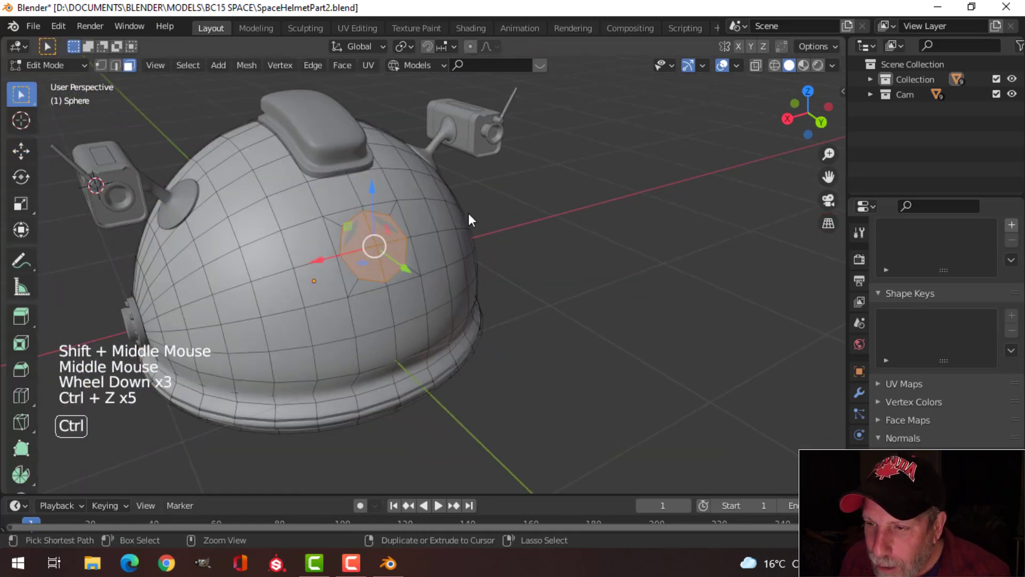
scroll(445, 218, "down", 1)
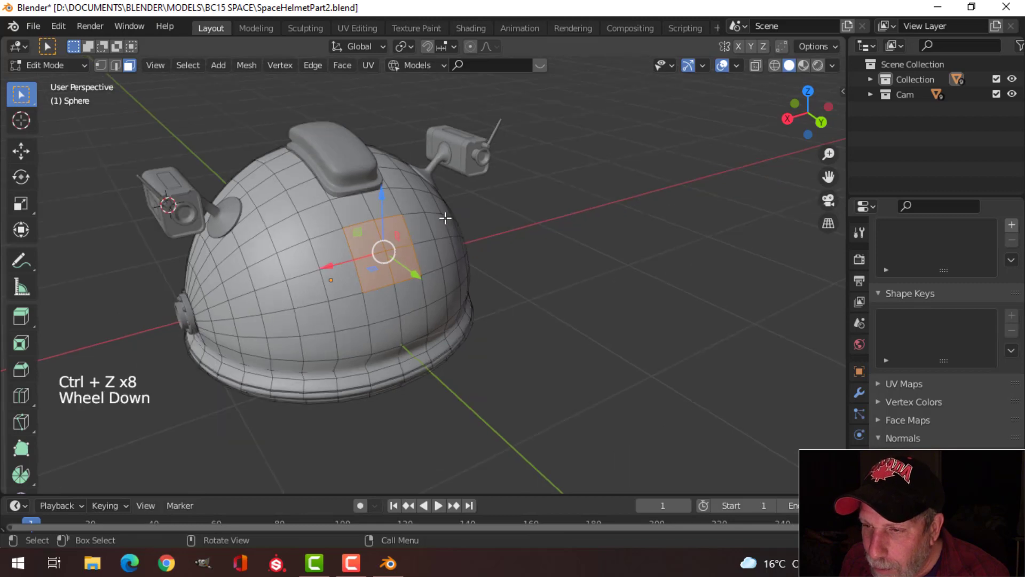
key("ctrl+z")
Duplicate the block of four faces at the back centre of the shell and separate the copy into its own object
middle_click_drag(444, 218, 374, 246)
key("3")
key("c")
left_click(374, 248)
scroll(466, 240, "up", 3)
middle_click_drag(466, 240, 488, 218)
key("shift+d")
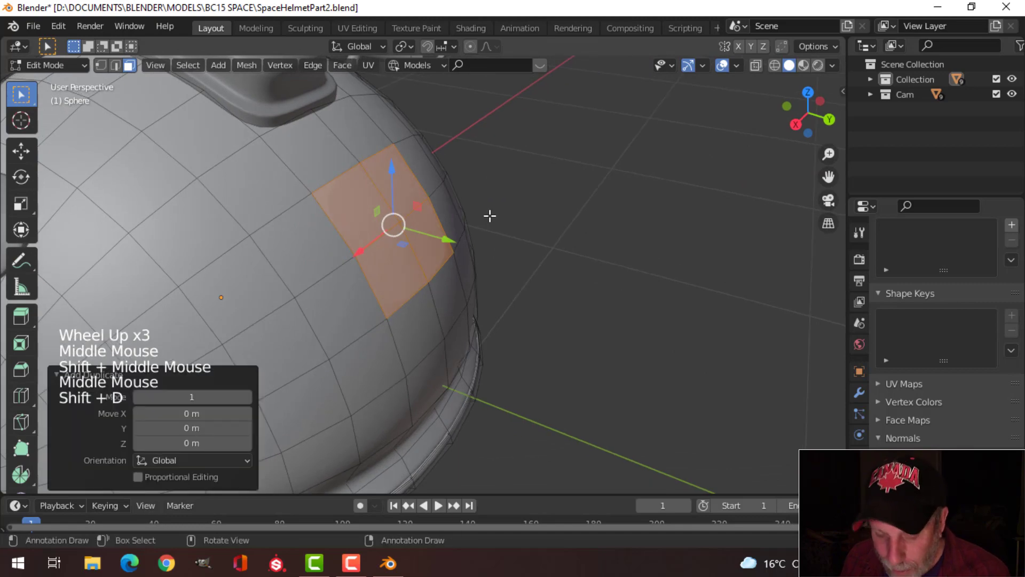
key("p")
left_click(490, 216)
key("Tab")
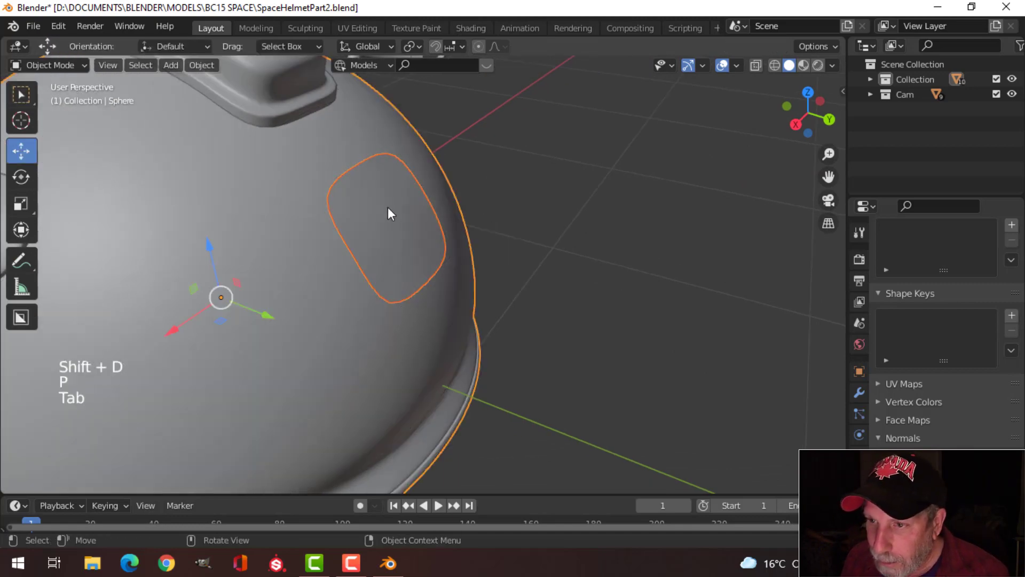
Set the transform orientation to Normal and extrude all faces of the separated patch outward about 0.027 m
left_click(403, 209)
key("Tab")
key("a")
middle_click_drag(402, 207, 427, 206)
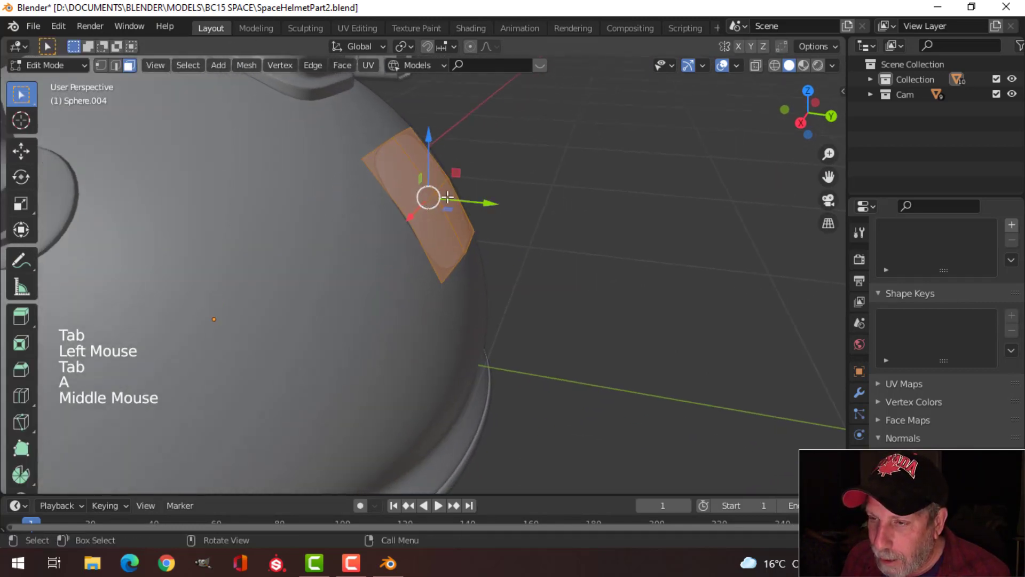
left_click(371, 46)
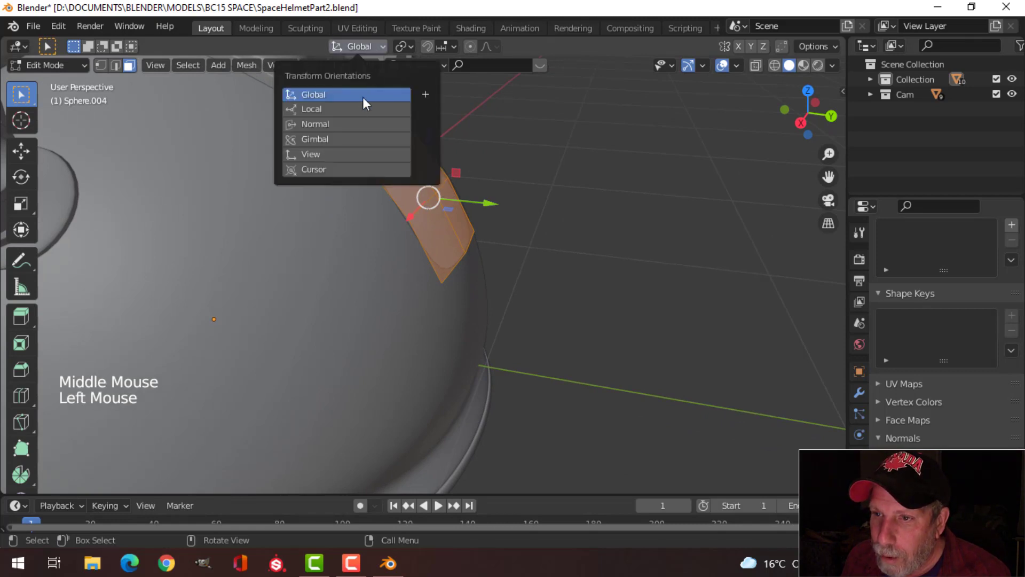
left_click(340, 122)
middle_click_drag(522, 203, 536, 183)
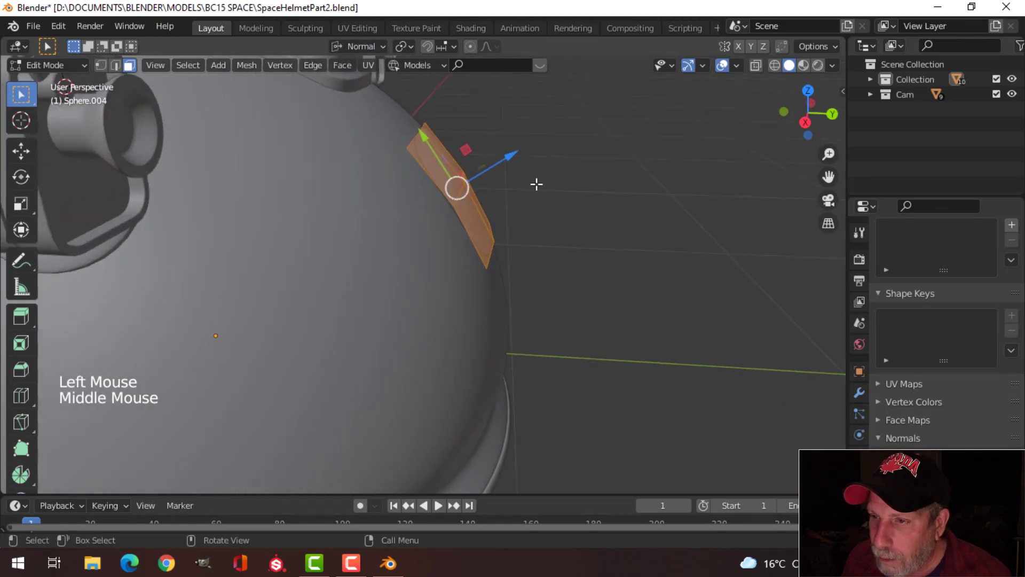
key("e")
left_click(542, 176)
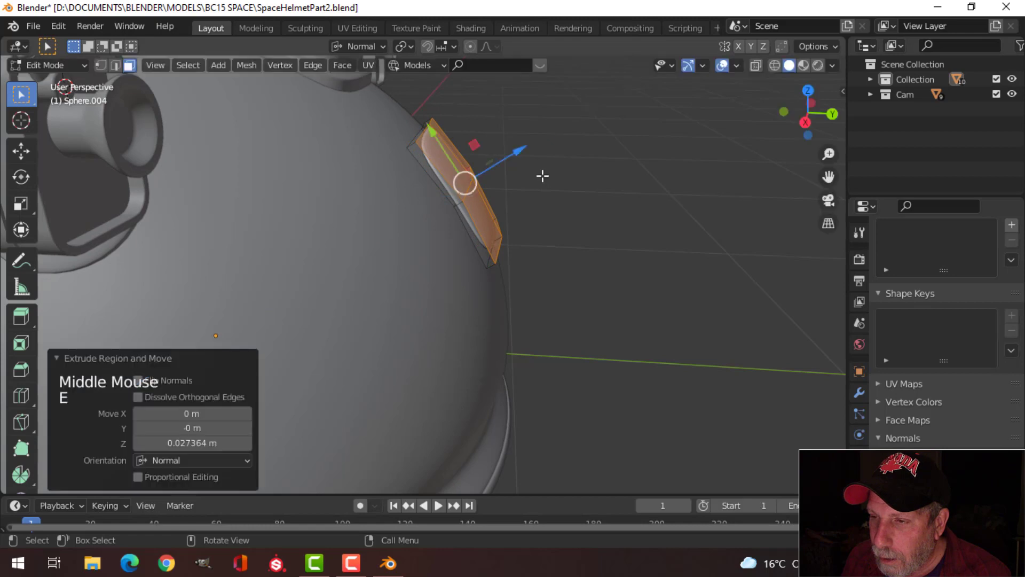
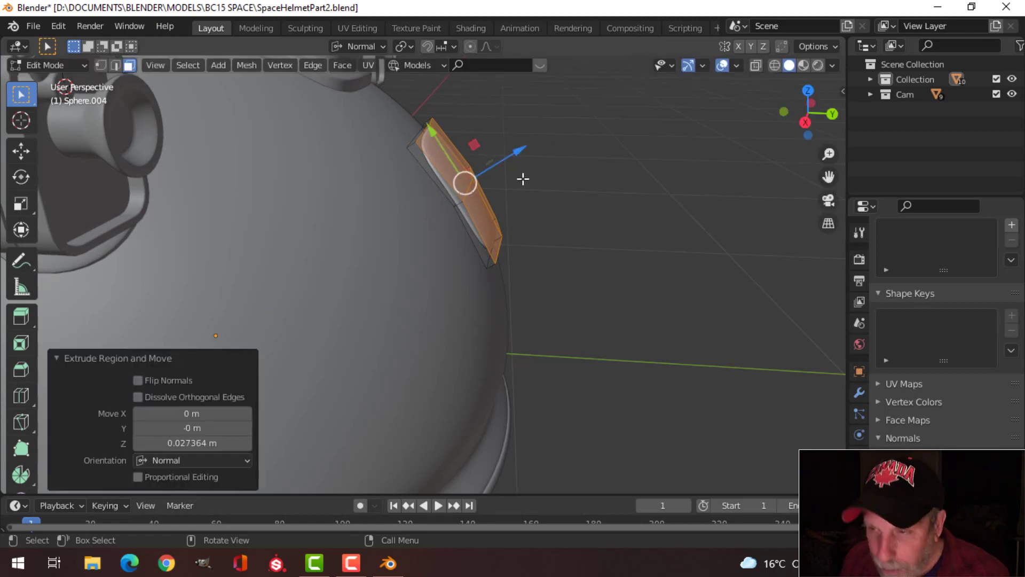
Deselect the panel's faces, return to Object Mode and hide the raised panel
key("alt+a")
key("Tab")
middle_click_drag(522, 176, 437, 220)
key("h")
Delete the four faces of the helmet shell that lie beneath the hidden panel
left_click(422, 214)
key("Tab")
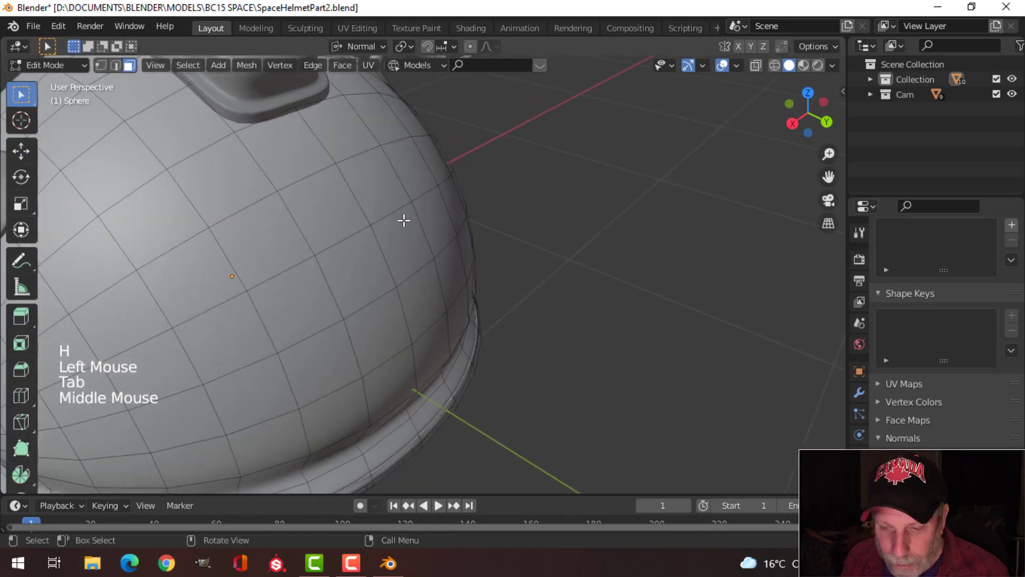
key("3")
key("c")
left_click(365, 225)
key("Escape")
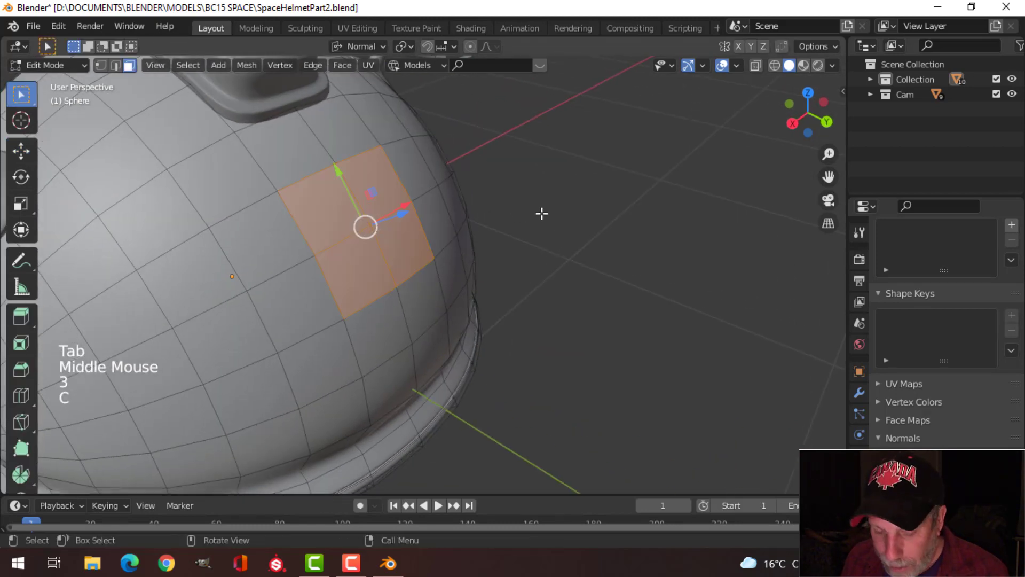
key("x")
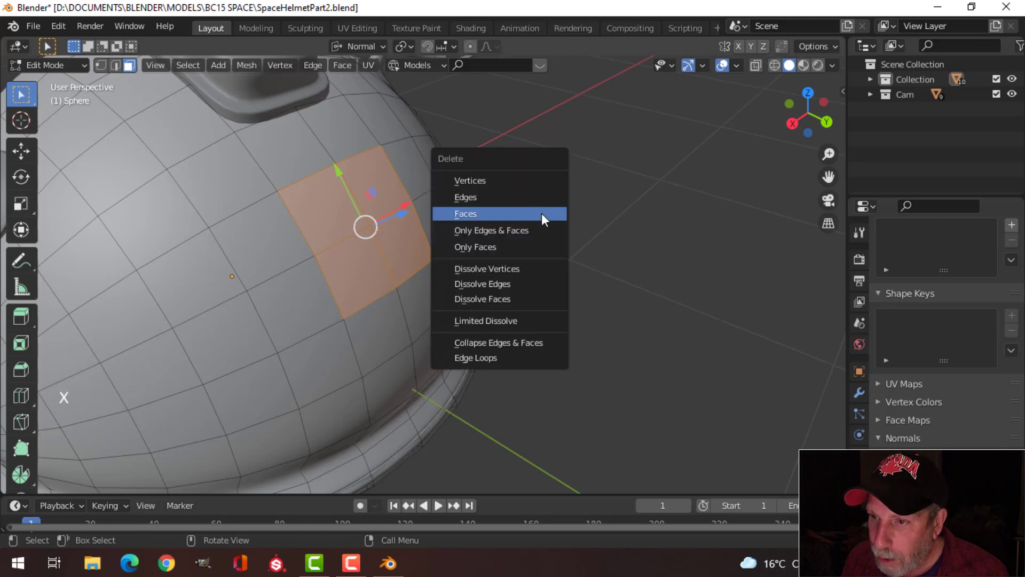
left_click(542, 213)
Undo the face deletion and selection on the helmet shell, back to Object Mode
middle_click_drag(502, 208, 471, 207)
key("ctrl+z")
key("ctrl+z")
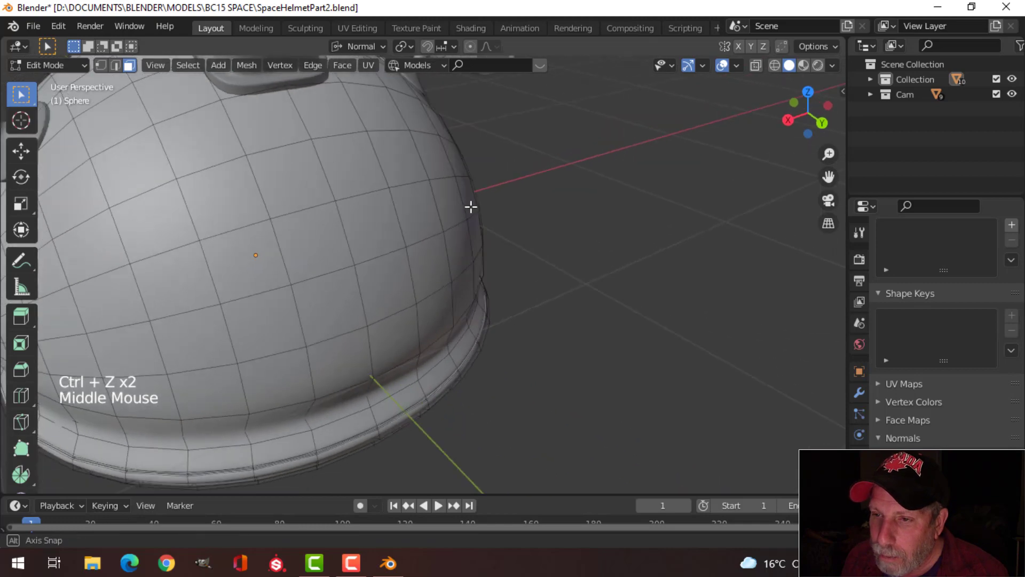
key("ctrl+z")
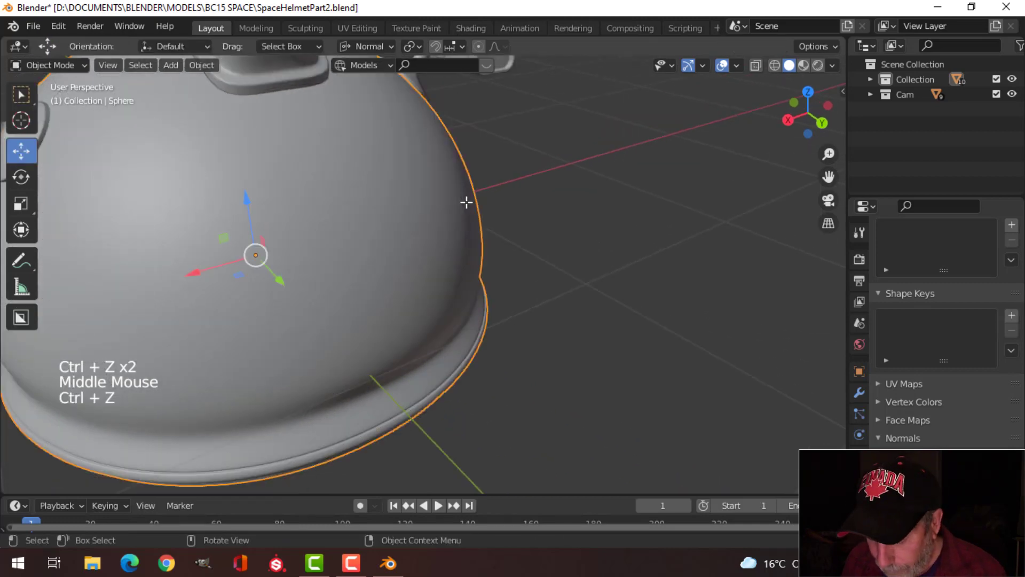
Isolate the helmet shell to look over its back, and return to the full scene
key("slash")
scroll(513, 293, "up", 2)
middle_click_drag(527, 281, 551, 281)
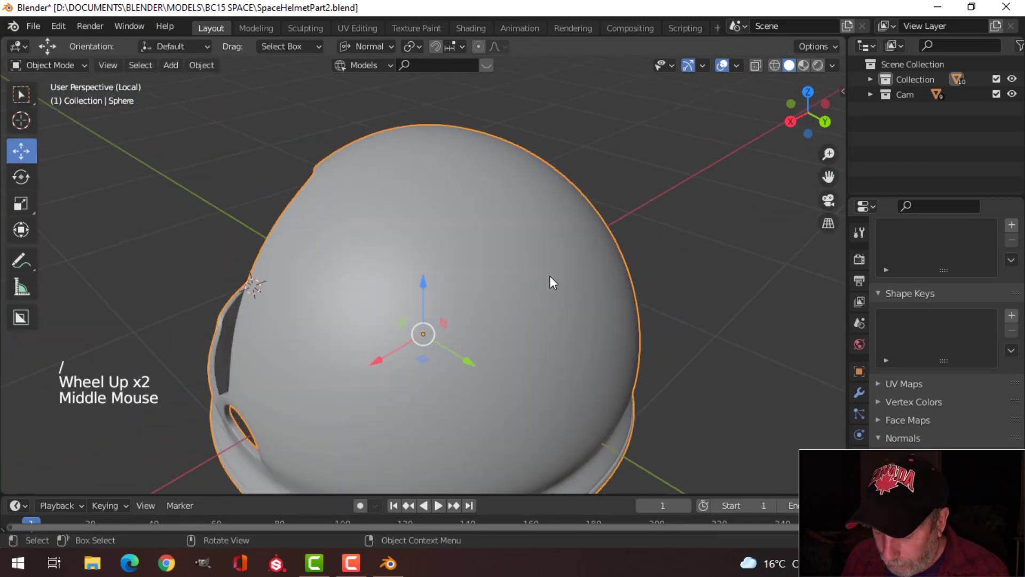
key("slash")
middle_click_drag(376, 251, 410, 228, "shift")
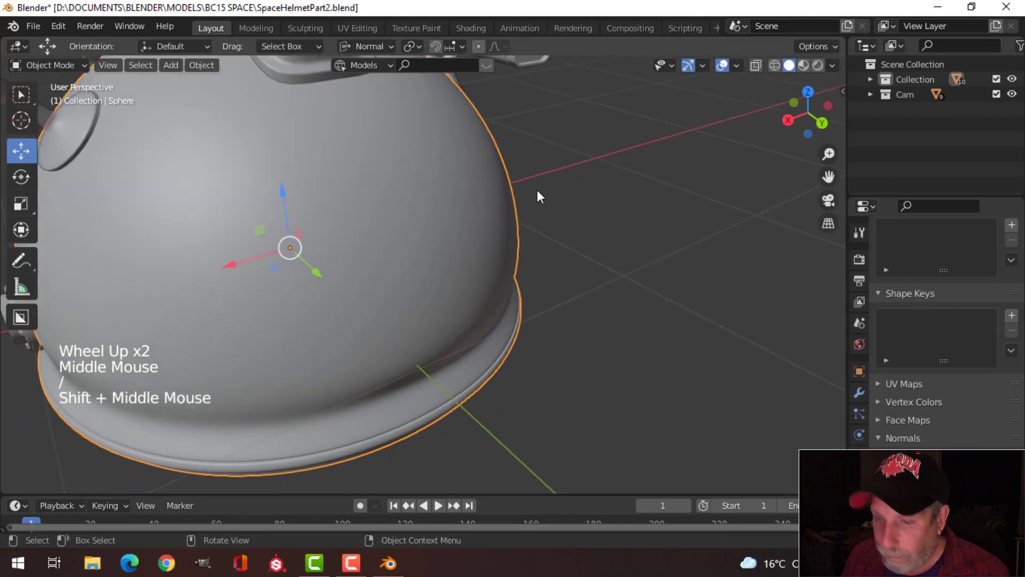
Unhide the raised panel, examine its faces in Edit Mode and return to Object Mode
key("alt+h")
key("alt+a")
left_click(443, 194)
key("Tab")
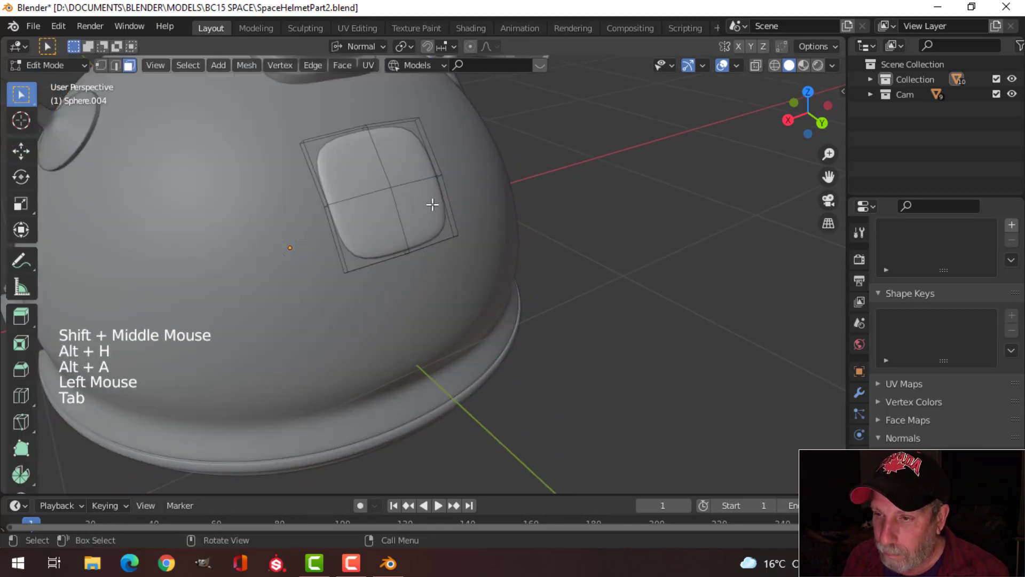
key("a")
middle_click_drag(432, 204, 411, 188)
scroll(434, 192, "up", 1)
key("Tab")
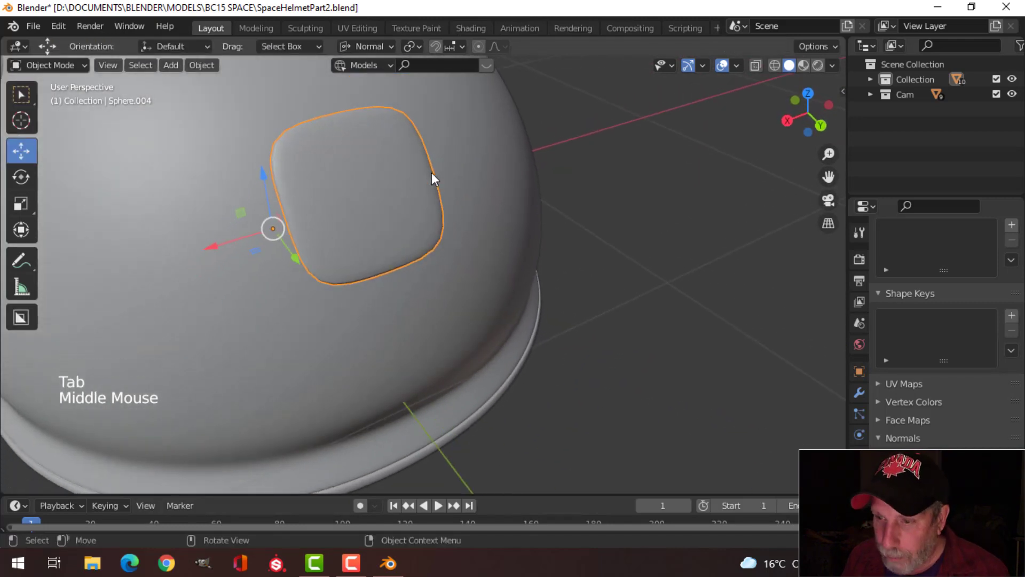
Hide the raised panel and select the four helmet shell faces beneath it in Edit Mode
key("h")
left_click(352, 185)
key("Tab")
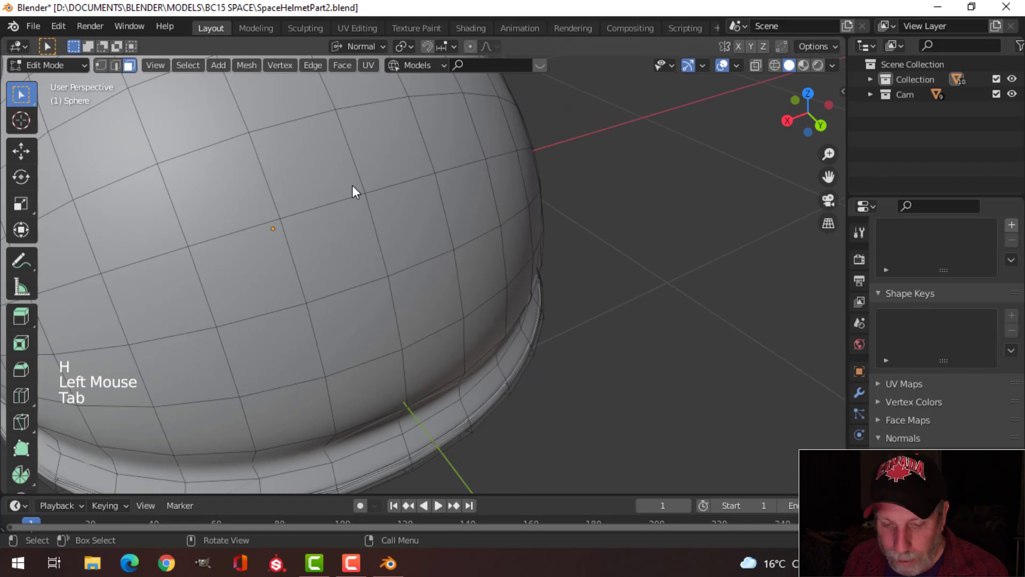
key("3")
key("c")
left_click(361, 195)
scroll(362, 194, "down", 2)
middle_click_drag(361, 194, 409, 203)
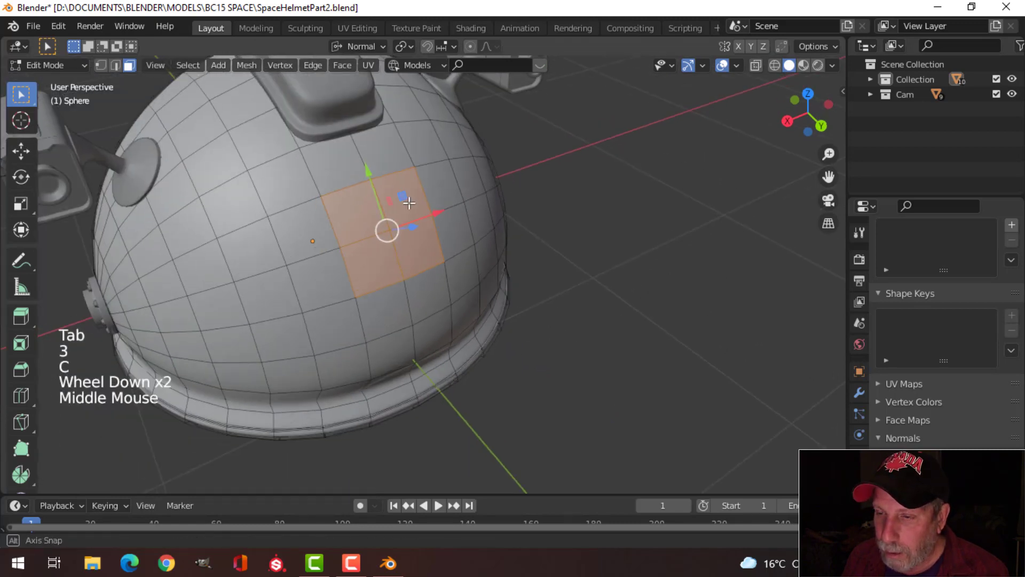
Try rounding the four selected shell faces with LoopTools Circle, and undo it
right_click(392, 200)
mouse_move(392, 200)
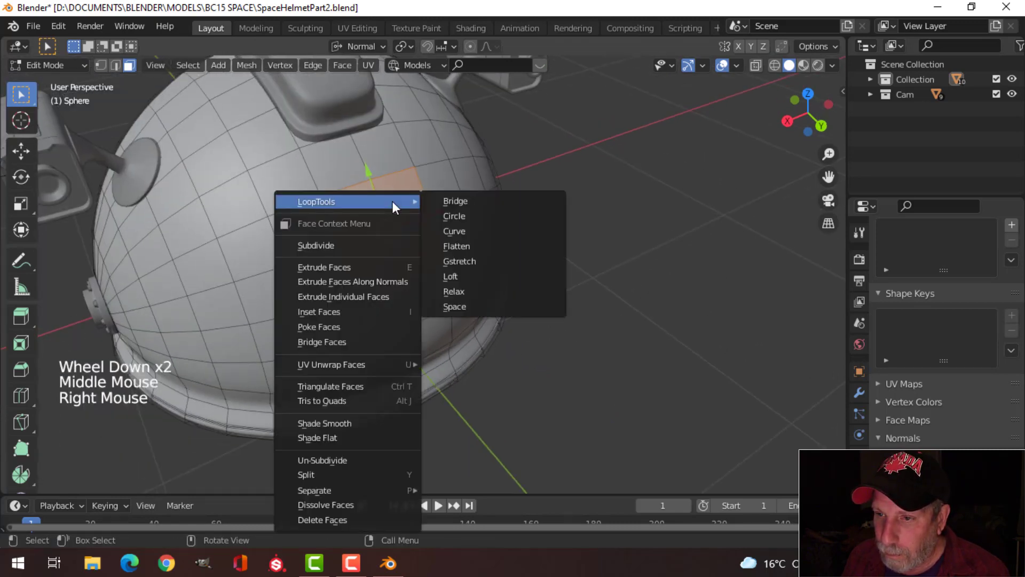
left_click(437, 212)
key("ctrl+z")
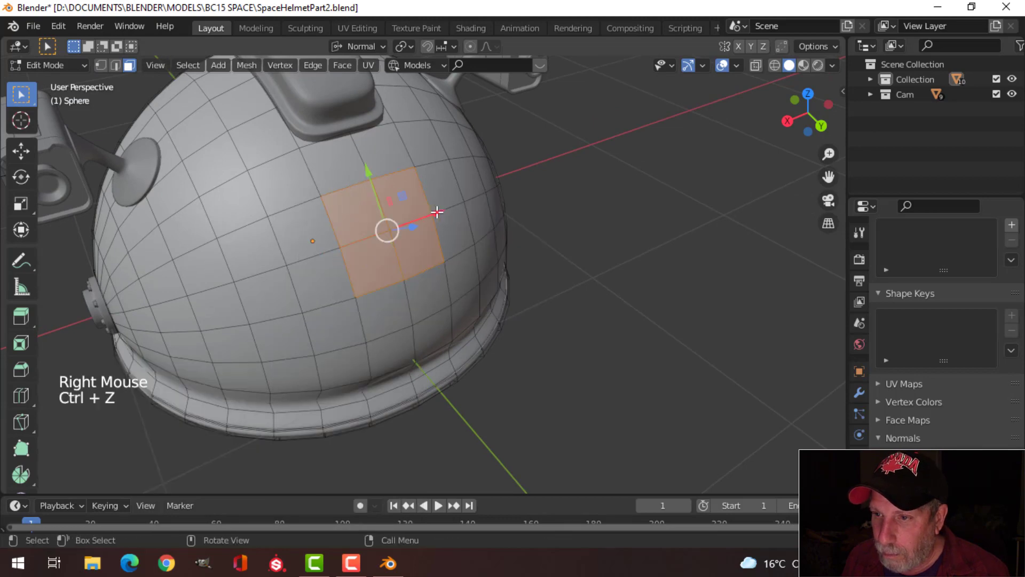
Inset the four selected shell faces about 0.015 m and extrude them inward about 0.018 m to form a recess
key("i")
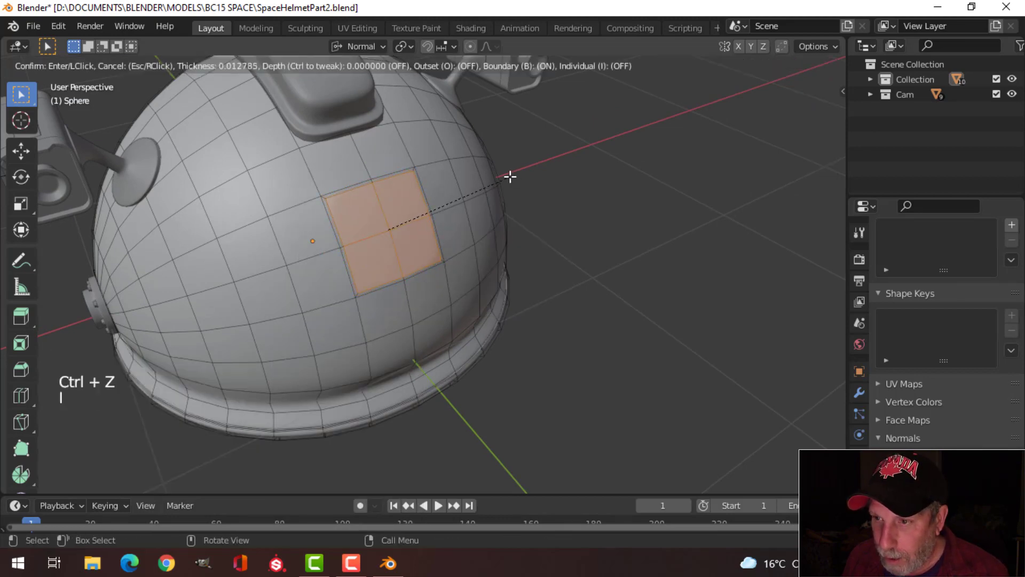
left_click(510, 177)
scroll(513, 176, "up", 2)
mouse_move(513, 176)
middle_mouse_down("shift")
mouse_move(463, 174)
mouse_move(501, 165)
middle_mouse_up("shift")
key("e")
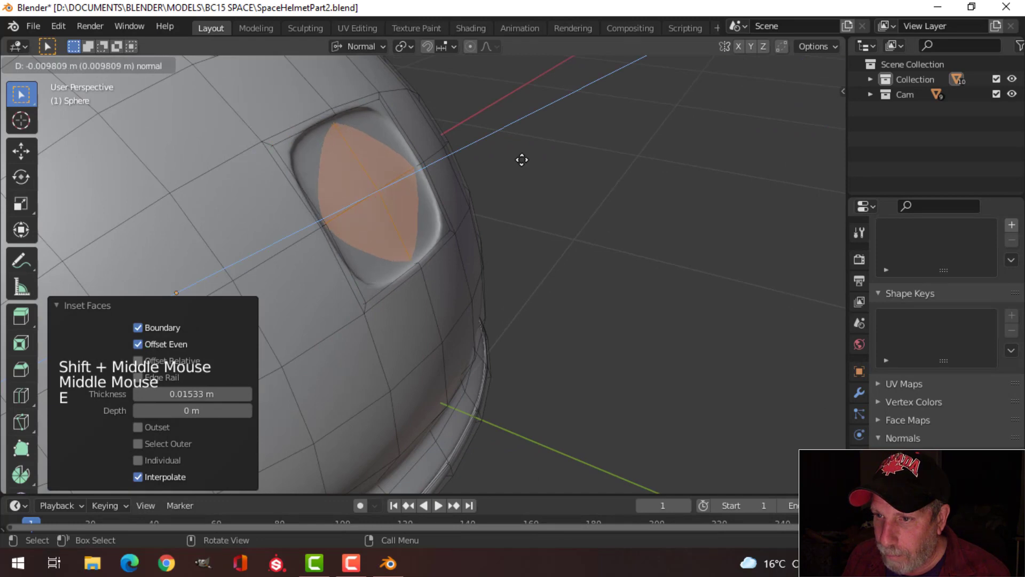
left_click(521, 159)
mouse_move(522, 160)
middle_mouse_down()
mouse_move(497, 165)
mouse_move(526, 158)
middle_mouse_up()
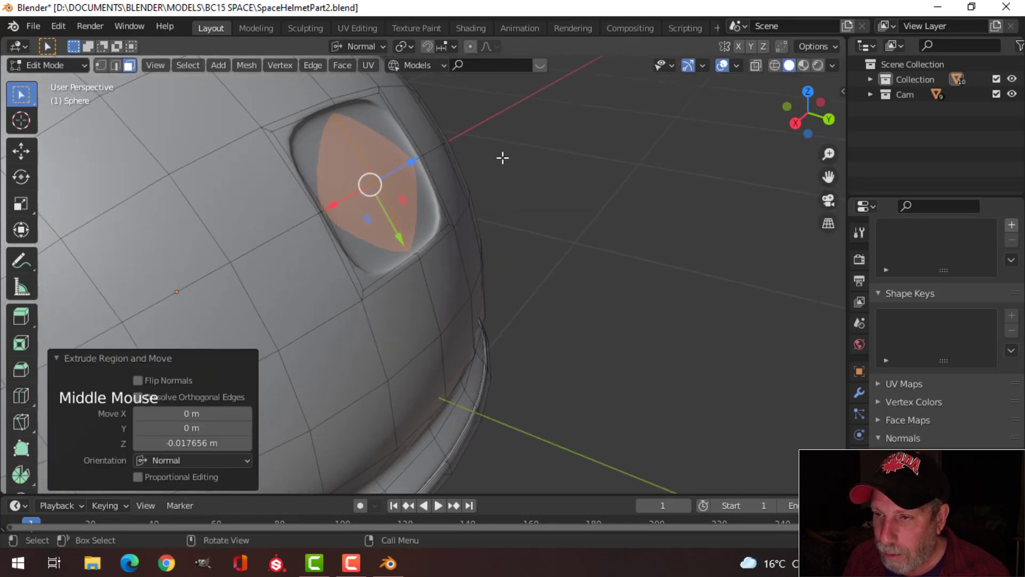
Try deleting the faces at the bottom of the recess, and undo the deletion
key("x")
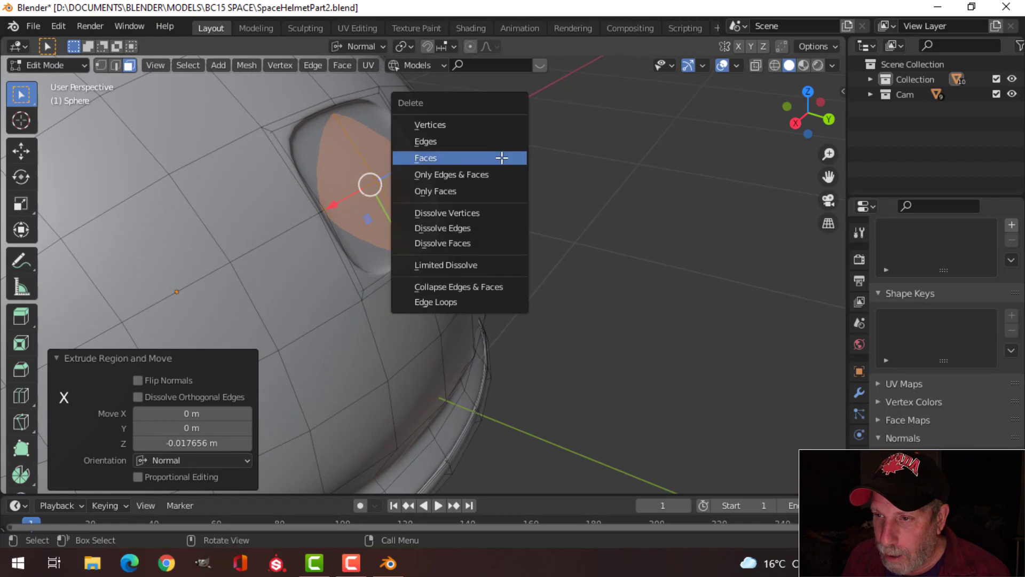
left_click(504, 157)
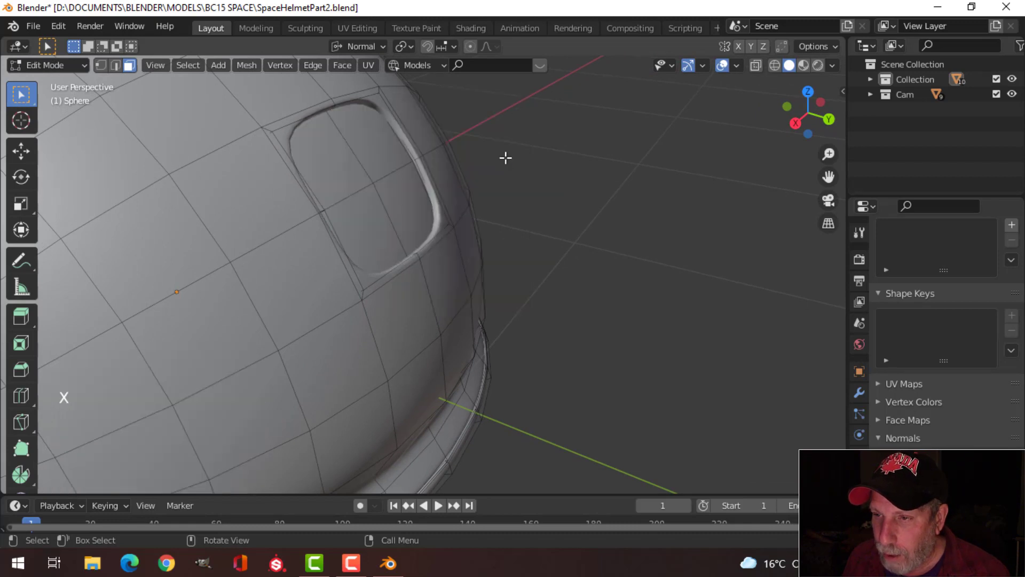
key("ctrl+z")
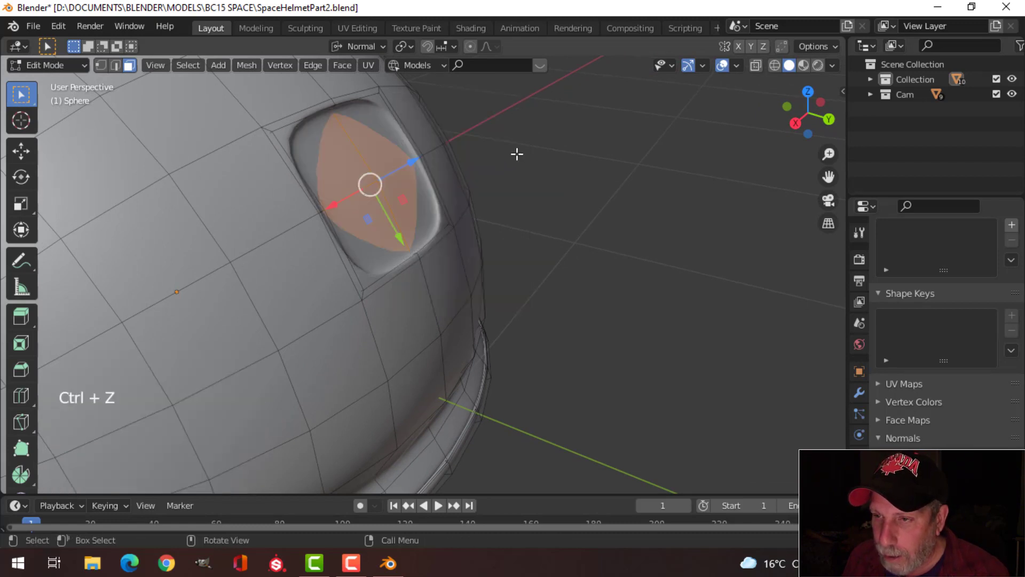
Extrude the recess floor in place, move it inward about 0.005 m, scale it to about 0.75 and return to Object Mode
key("e")
right_click(517, 154)
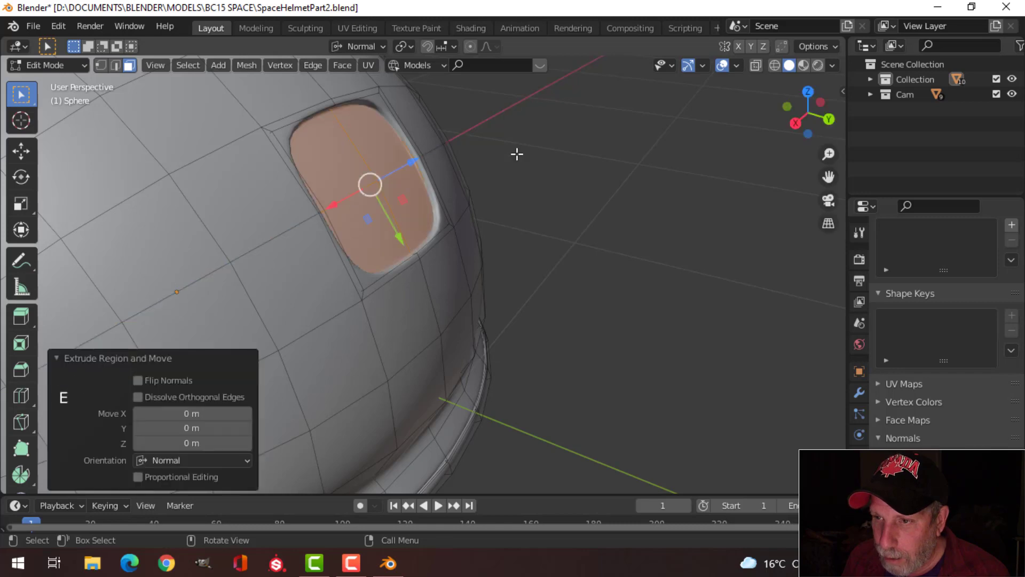
left_click_drag(415, 162, 415, 165)
key("s")
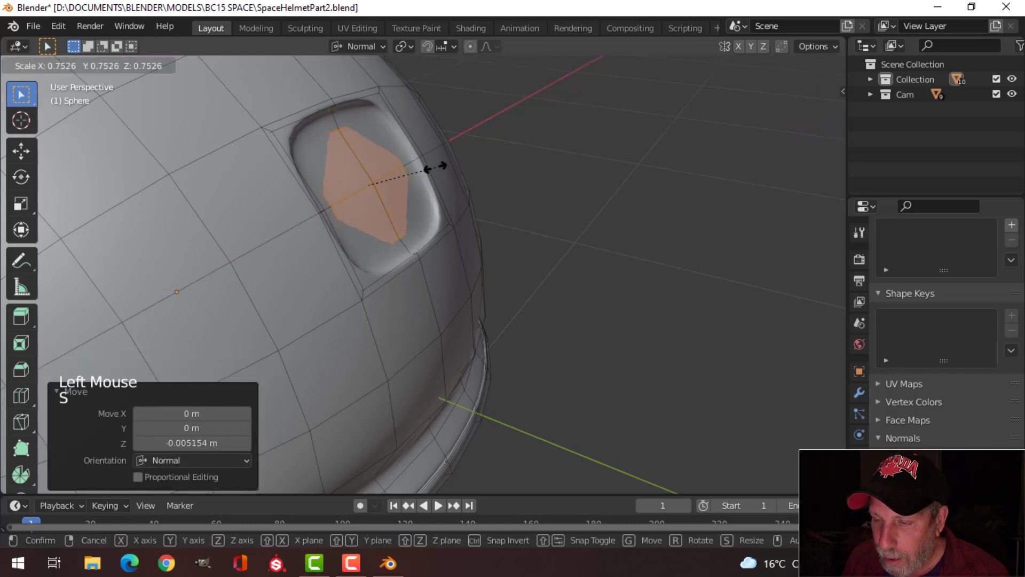
key("Tab")
mouse_move(527, 165)
middle_mouse_down()
mouse_move(483, 169)
mouse_move(412, 208)
mouse_move(369, 170)
mouse_move(374, 155)
mouse_move(344, 158)
mouse_move(360, 191)
mouse_move(492, 172)
middle_mouse_up()
scroll(483, 169, "down", 2)
key("alt+a")
scroll(353, 193, "up", 2)
Unhide the raised panel, select all of its faces in Edit Mode and scale them to 0.986
key("alt+h")
key("alt+a")
left_click(344, 159)
key("Tab")
key("a")
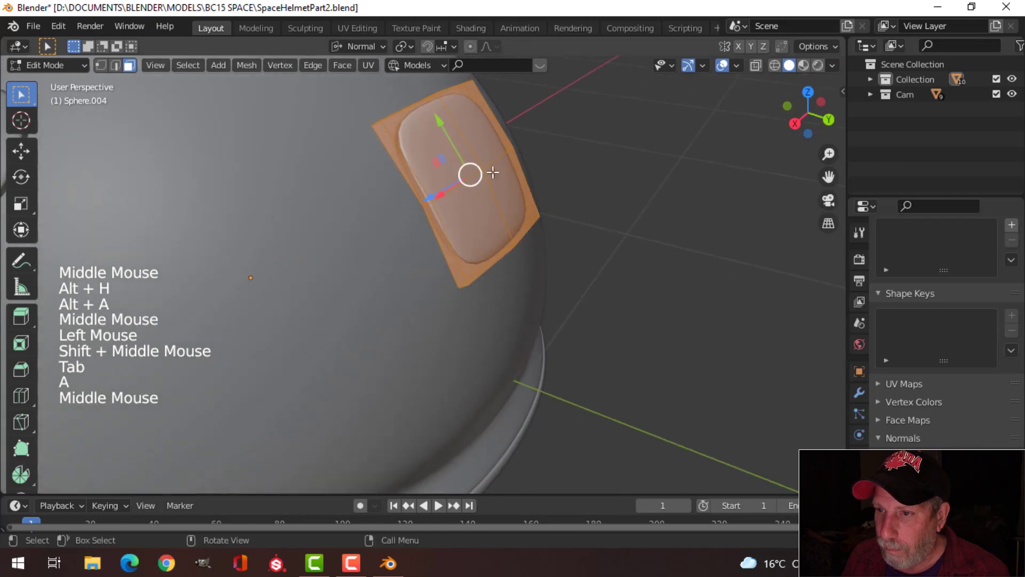
key("s")
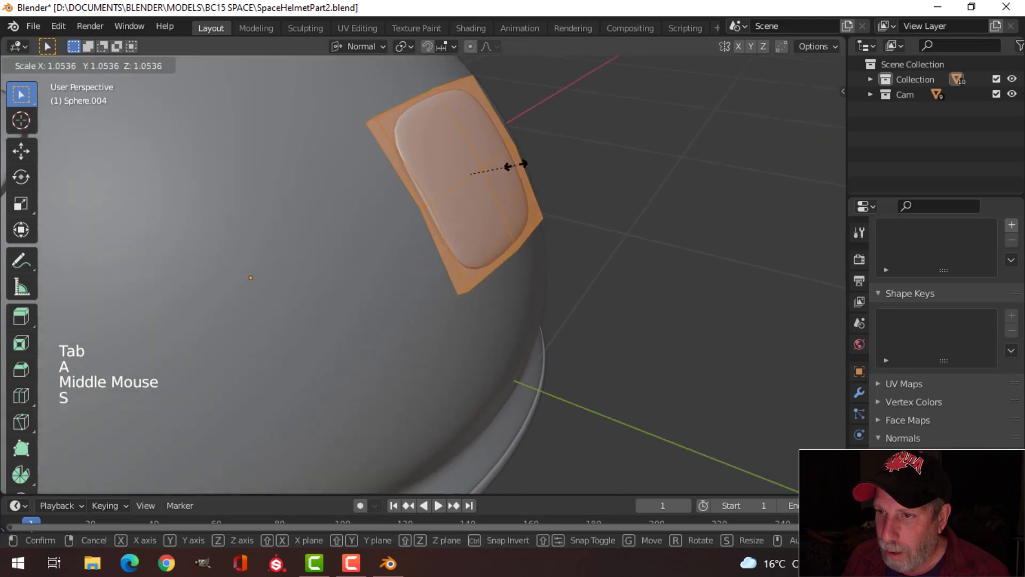
left_click(513, 163)
middle_click_drag(513, 162, 538, 150)
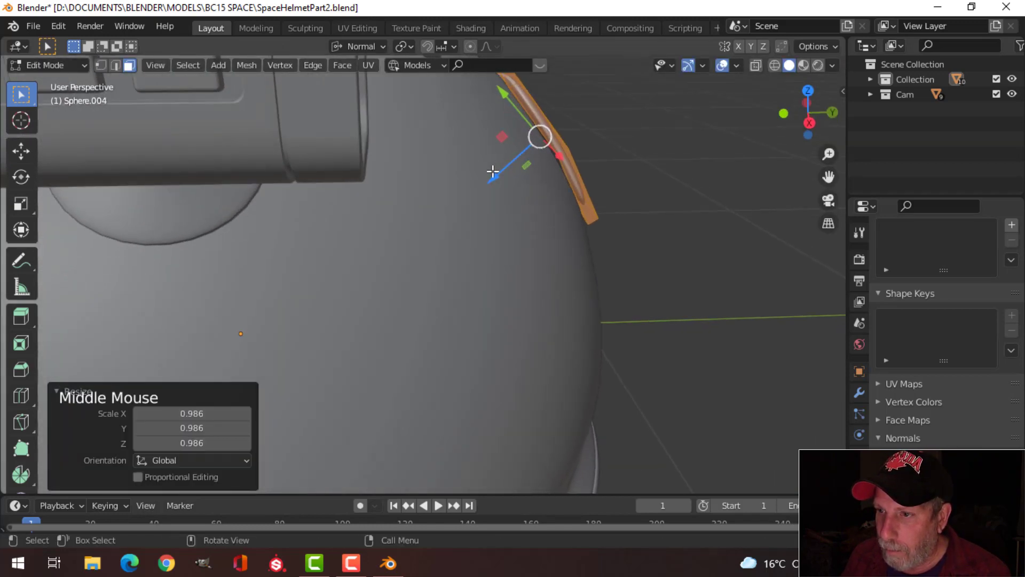
Push all of the panel's faces slightly into the helmet along their normal, and return to Object Mode with the panel selected
left_click_drag(492, 172, 488, 183)
mouse_move(565, 170)
middle_mouse_down()
mouse_move(508, 181)
mouse_move(501, 195)
mouse_move(382, 200)
middle_mouse_up()
key("Tab")
left_click(381, 201)
left_click(449, 198)
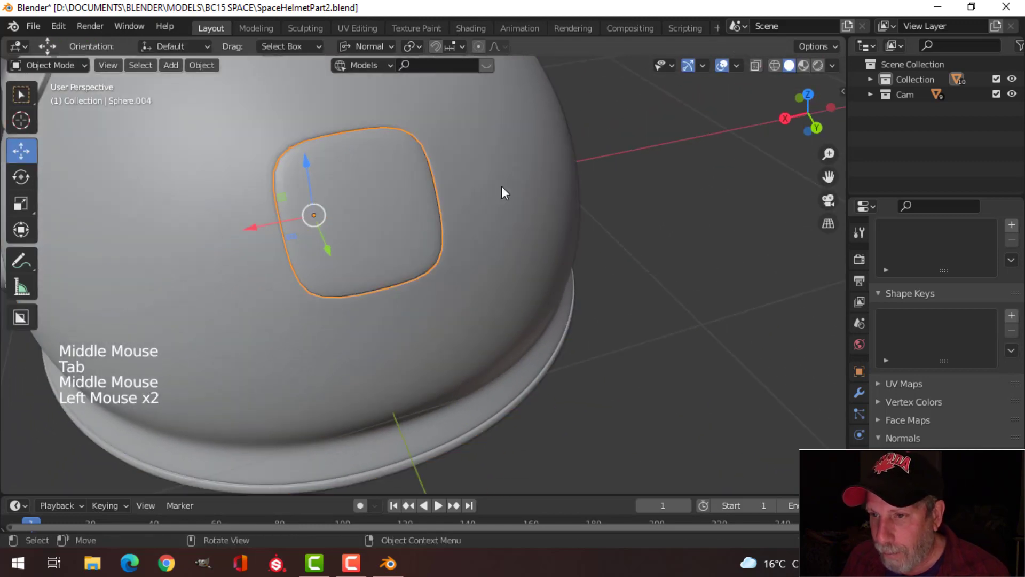
middle_click_drag(502, 186, 490, 190)
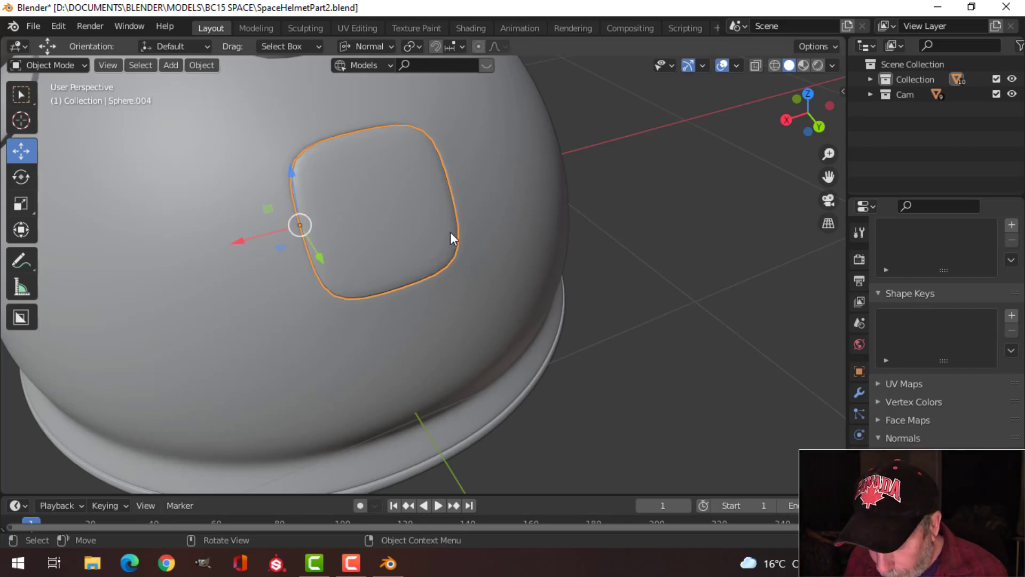
Isolate the panel and delete the faces on its inner side in Edit Mode
key("slash")
mouse_move(412, 272)
middle_mouse_down()
mouse_move(536, 185)
mouse_move(469, 283)
middle_mouse_up()
key("Tab")
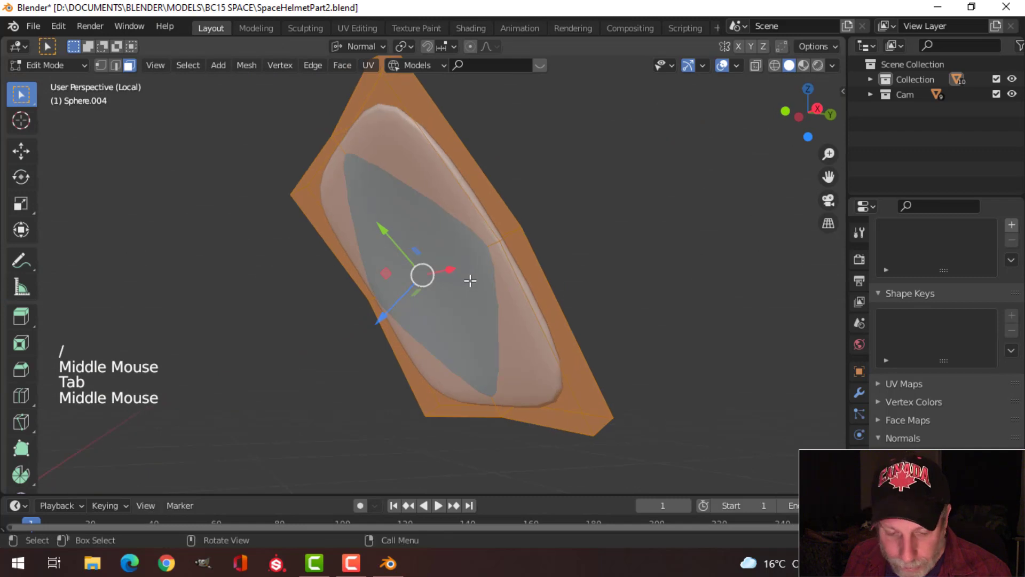
key("alt+a")
key("3")
key("c")
mouse_move(409, 222)
left_mouse_down()
mouse_move(388, 236)
mouse_move(440, 301)
left_mouse_up()
key("x")
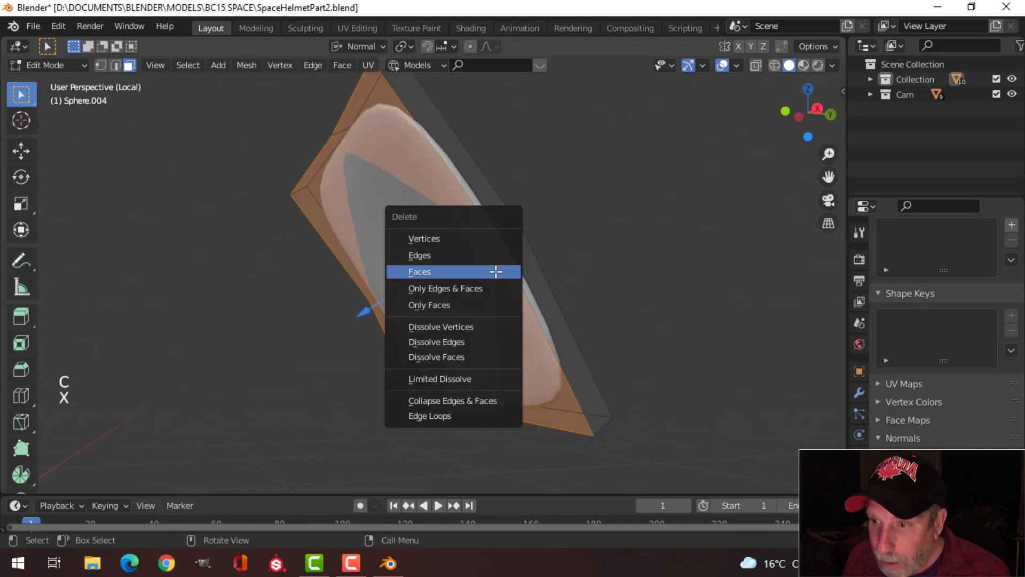
left_click(494, 270)
middle_click_drag(535, 258, 325, 204)
Add a loop cut around the panel's side wall, slide it toward the outer face, and return to the full scene
key("ctrl+r")
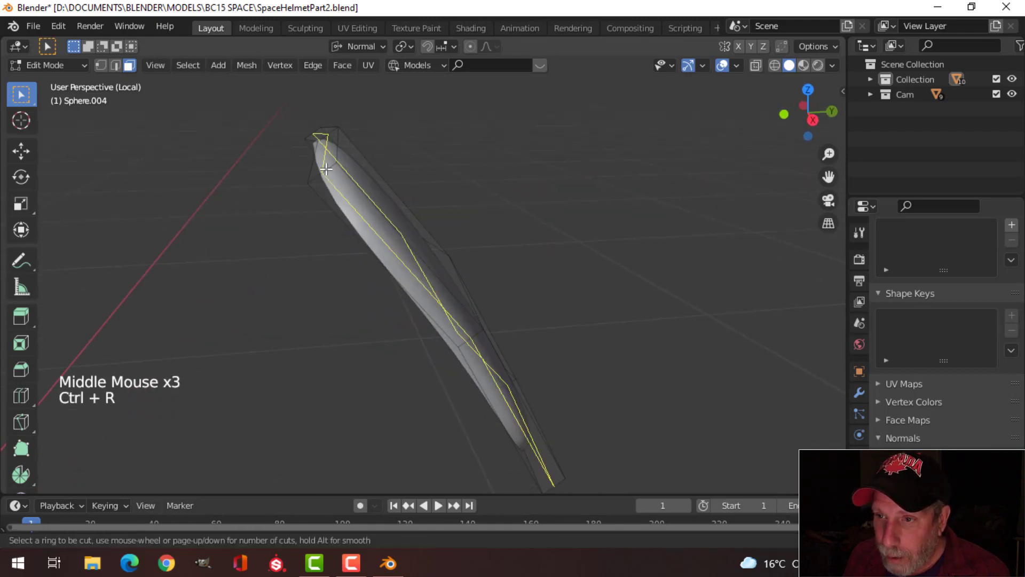
left_click(326, 168)
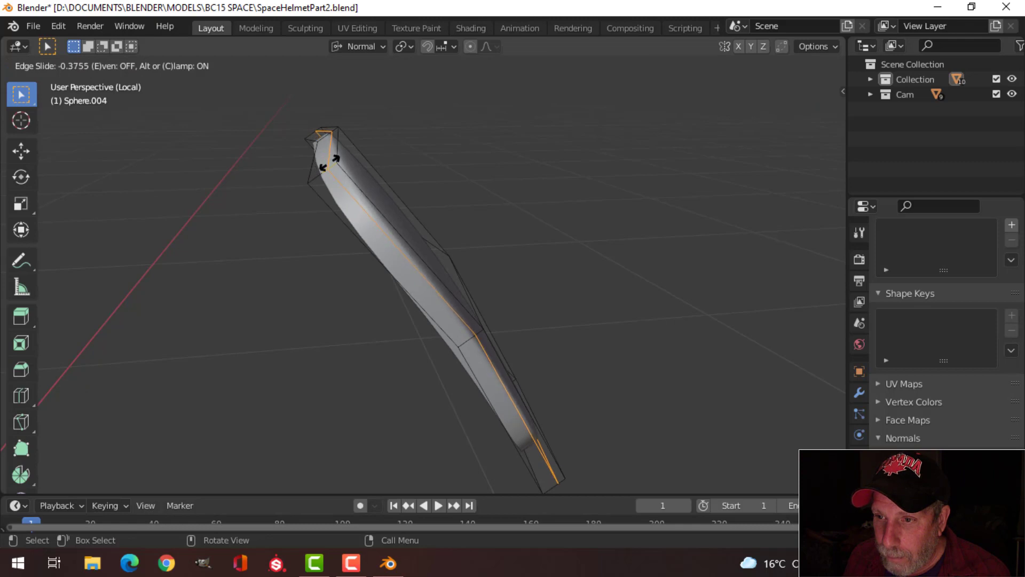
left_click(330, 160)
key("Tab")
middle_click_drag(451, 191, 497, 238)
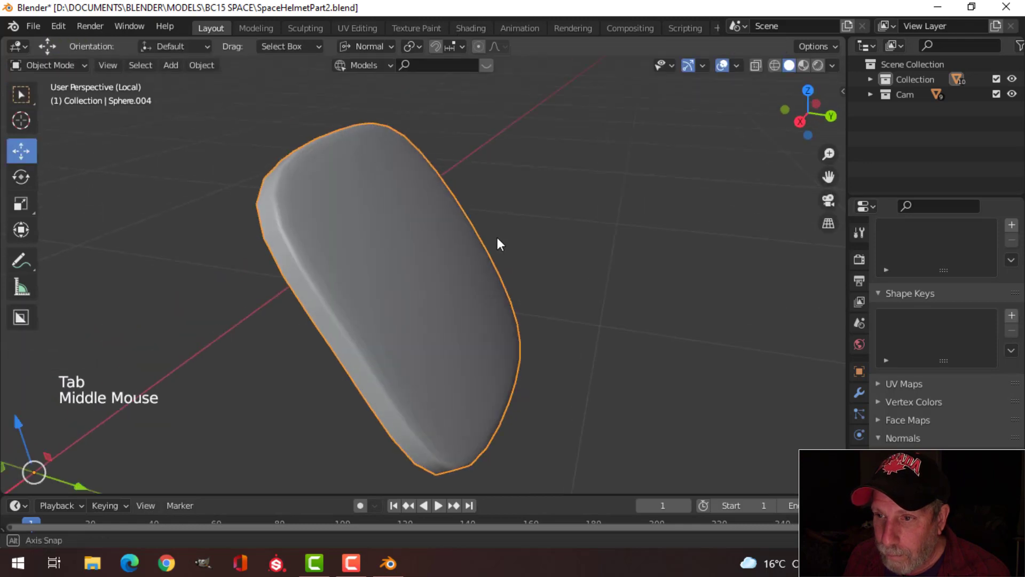
key("slash")
key("alt+a")
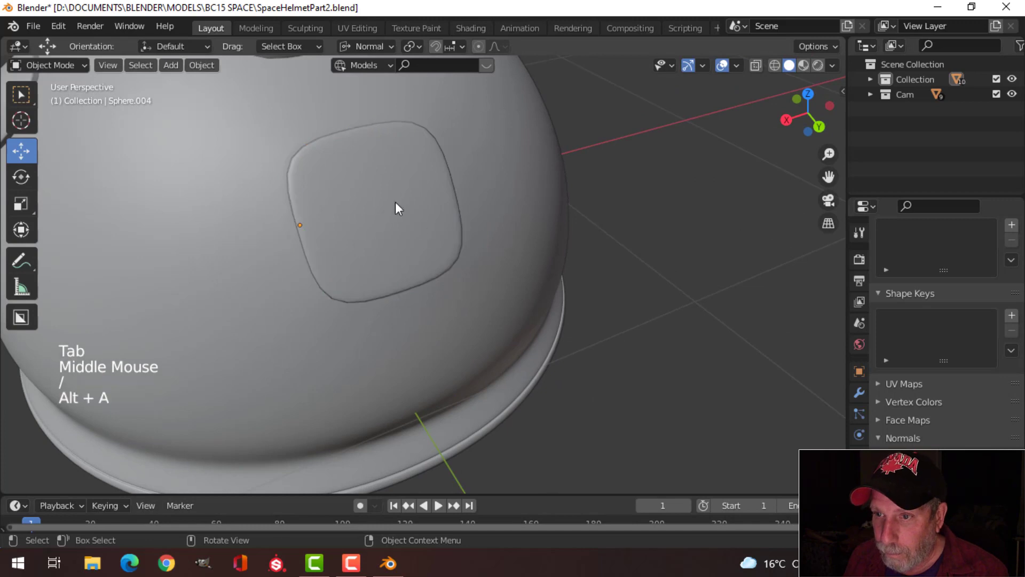
Select the whole panel mesh, shift it slightly along its normal and return to Object Mode
left_click(396, 206)
middle_click_drag(396, 206, 483, 175)
left_click(515, 191)
key("Tab")
key("a")
scroll(459, 197, "up", 2)
left_click_drag(454, 186, 513, 202)
key("alt+a")
key("Tab")
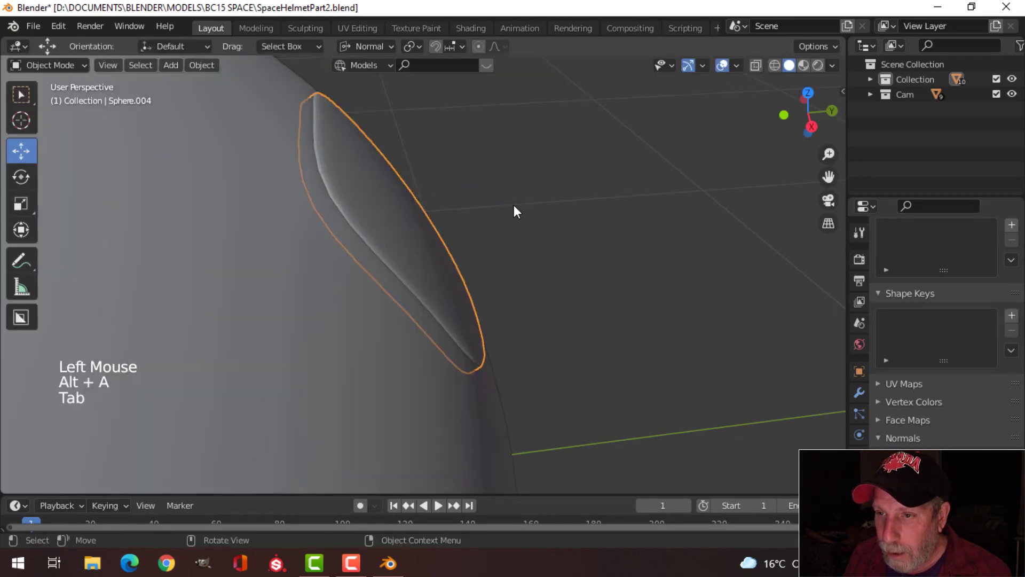
Examine how the panel fits on the back of the helmet from a distance and up close
key("alt+a")
scroll(513, 203, "down", 3)
middle_click_drag(516, 209, 363, 133)
scroll(393, 241, "down", 2)
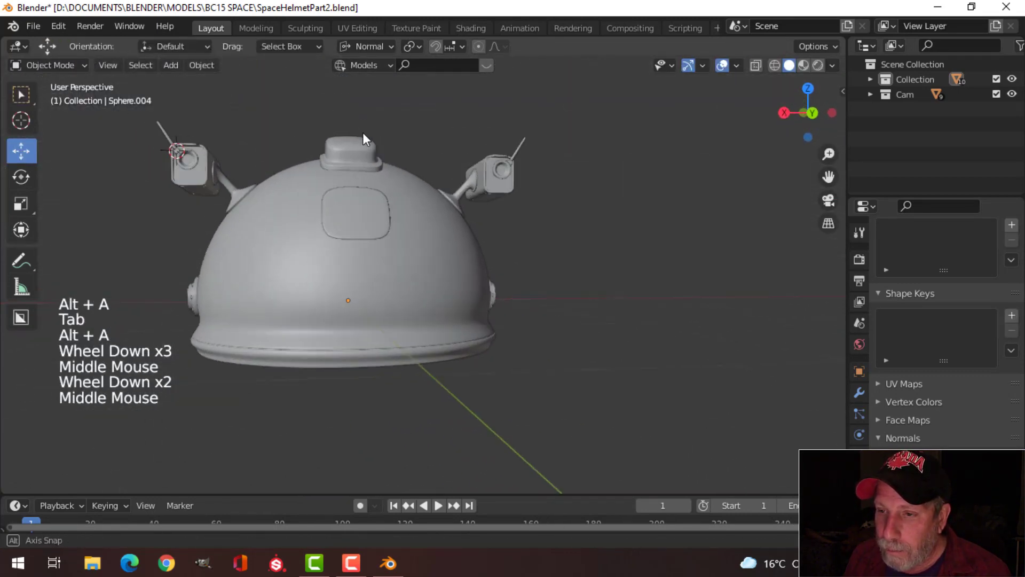
scroll(433, 223, "up", 7)
middle_click_drag(427, 225, 492, 226)
scroll(403, 208, "down", 4)
middle_click_drag(403, 208, 390, 270, "shift")
scroll(426, 292, "up", 3)
Sink the entire panel mesh slightly deeper into its recess along the normal, return to Object Mode and deselect it
left_click(377, 223)
key("Tab")
key("a")
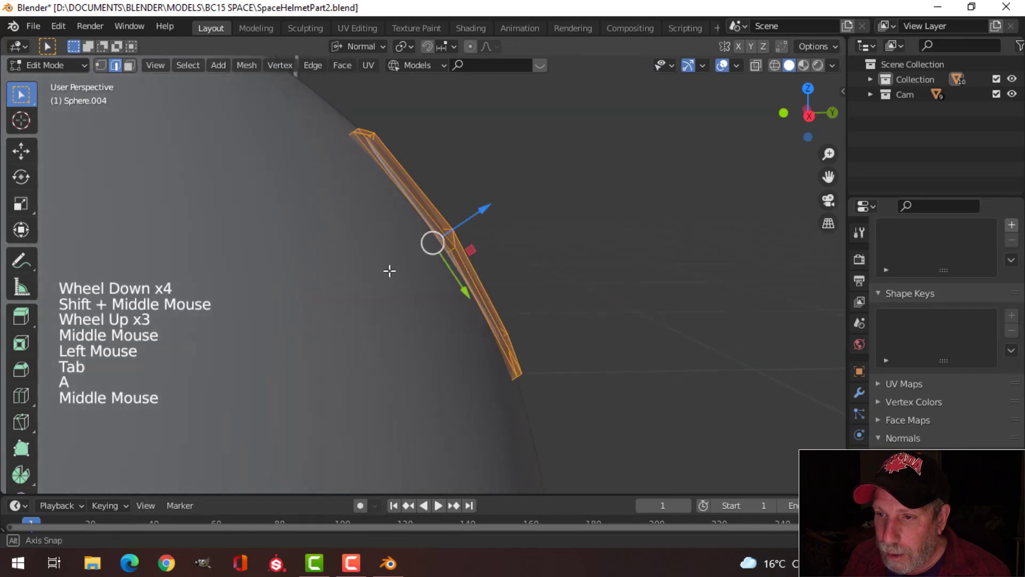
left_click(483, 212)
left_click_drag(484, 212, 477, 215)
key("Tab")
middle_click_drag(551, 237, 576, 206)
key("alt+a")
scroll(449, 246, "down", 2)
scroll(352, 258, "up", 3)
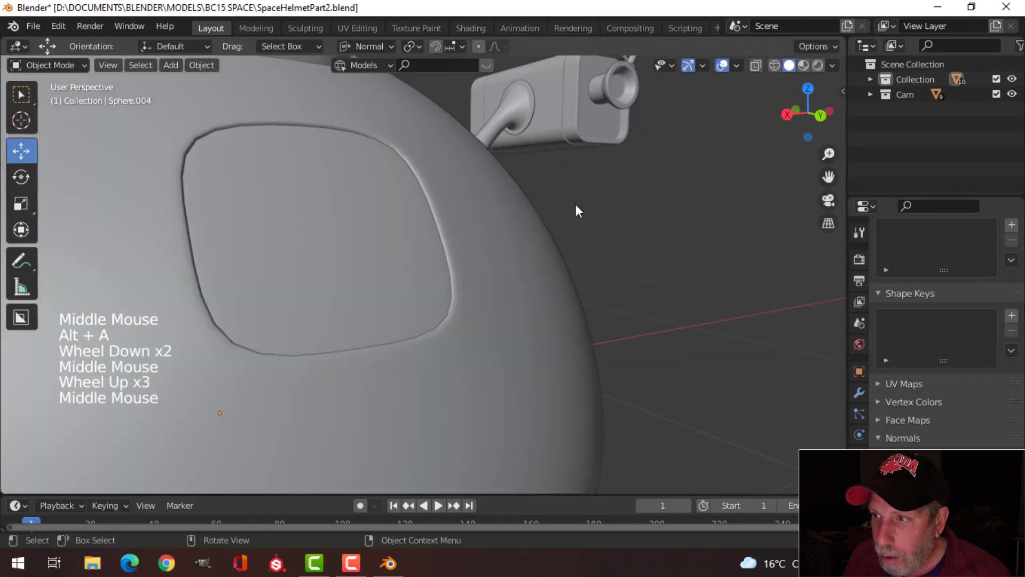
Turn on Cavity and Shadow in the viewport shading and view the whole helmet
left_click(830, 66)
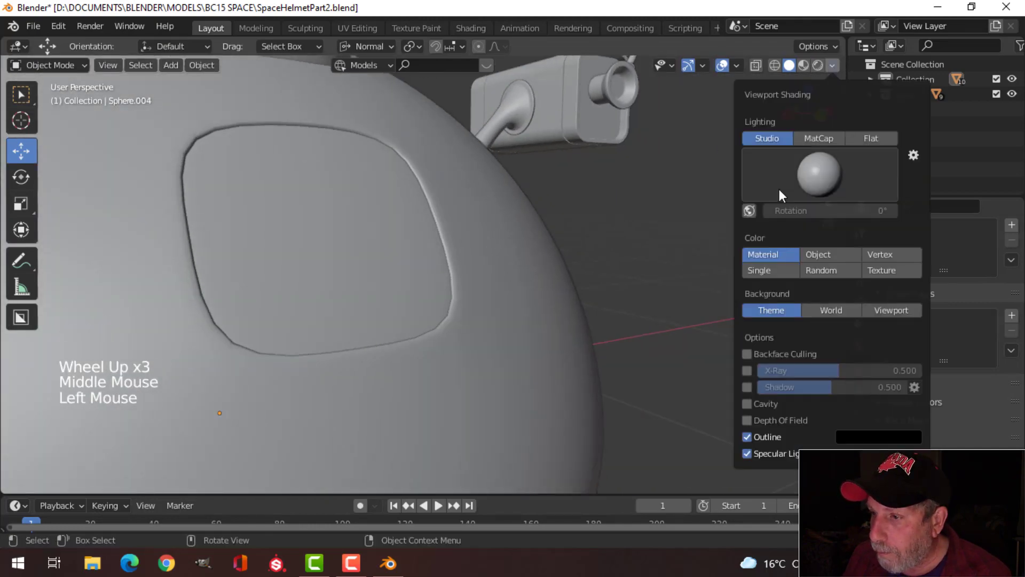
left_click(747, 403)
left_click(746, 387)
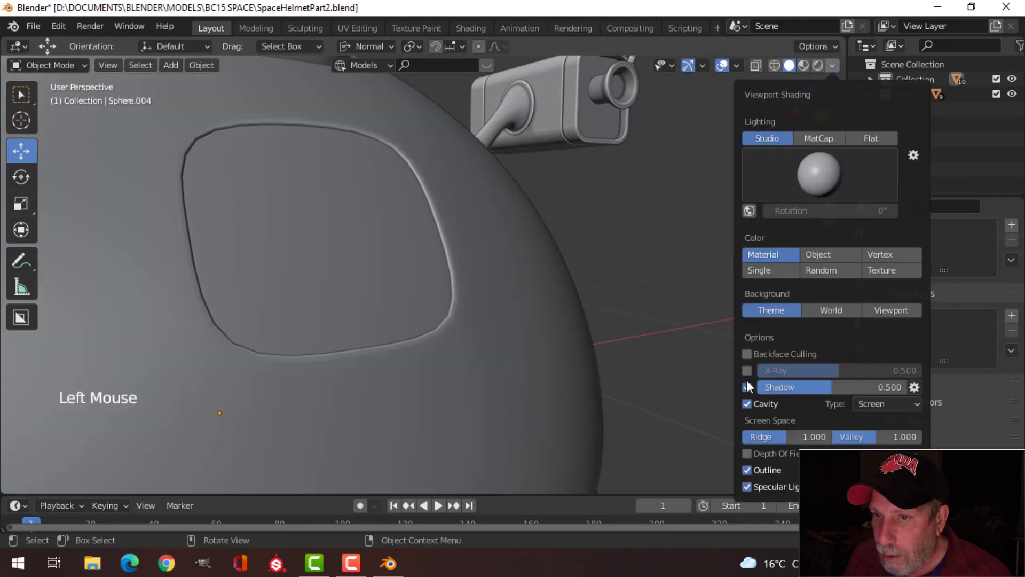
scroll(493, 306, "down", 3)
mouse_move(493, 306)
middle_mouse_down()
mouse_move(540, 357)
mouse_move(585, 336)
mouse_move(508, 319)
middle_mouse_up()
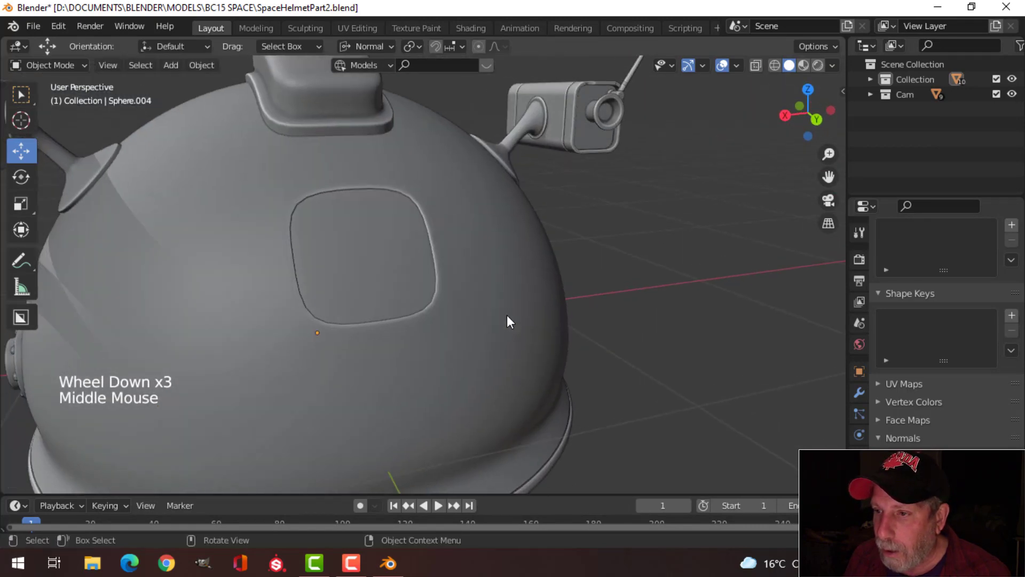
scroll(507, 314, "down", 3)
Switch the viewport lighting to MatCap and inspect the back of the helmet
left_click(832, 65)
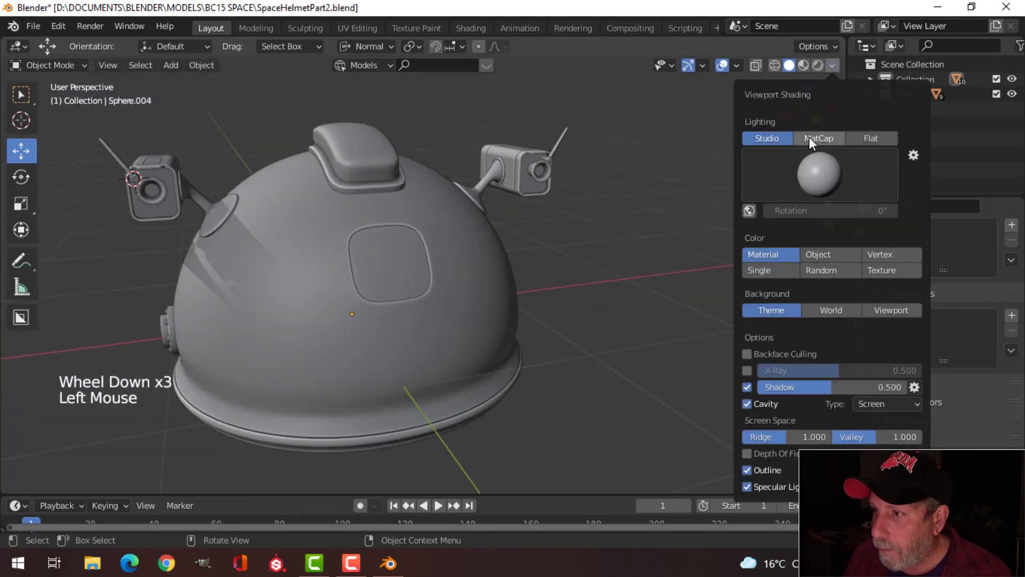
left_click(809, 136)
mouse_move(472, 276)
middle_mouse_down()
mouse_move(323, 275)
mouse_move(479, 229)
mouse_move(524, 318)
mouse_move(558, 297)
mouse_move(502, 300)
mouse_move(409, 271)
middle_mouse_up()
scroll(502, 300, "up", 2)
scroll(473, 300, "down", 2)
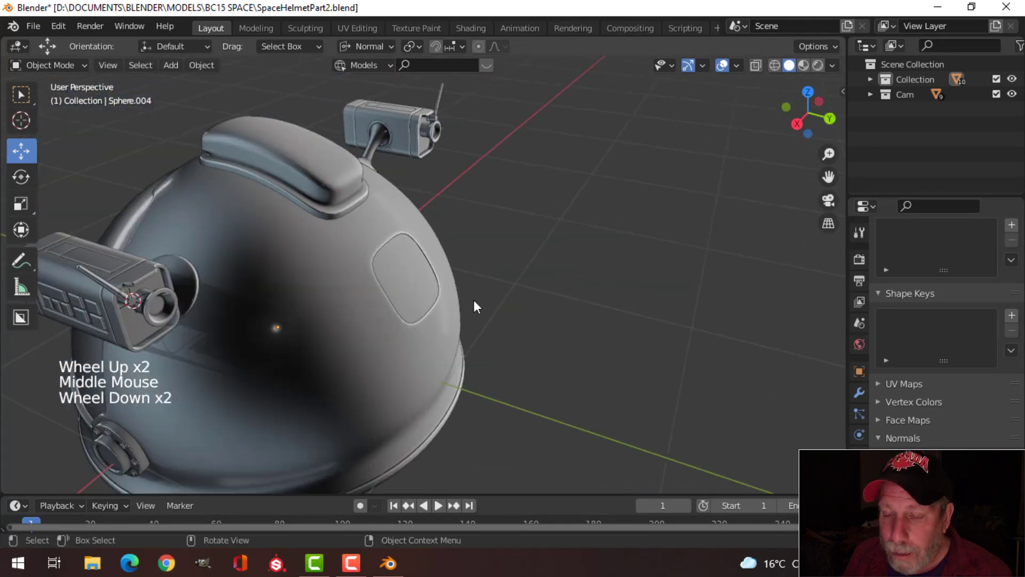
middle_click_drag(473, 299, 387, 269)
Enter Edit Mode on the back panel and select its four central faces
left_click(433, 299)
key("Tab")
scroll(432, 299, "up", 3)
key("alt+a")
key("3")
left_click(391, 277, "alt+shift")
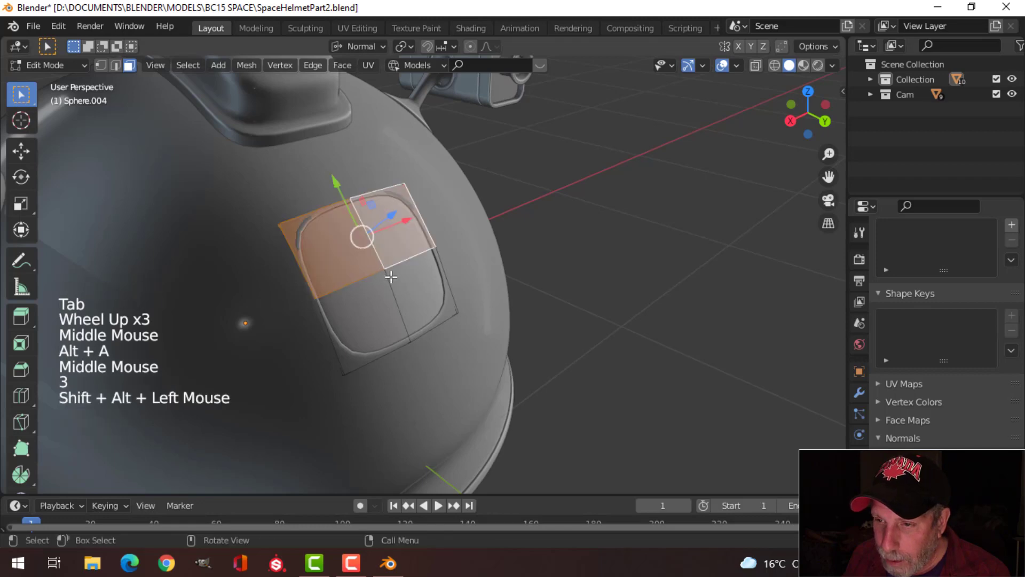
key("alt+a")
key("3")
key("c")
left_click_drag(398, 288, 393, 270)
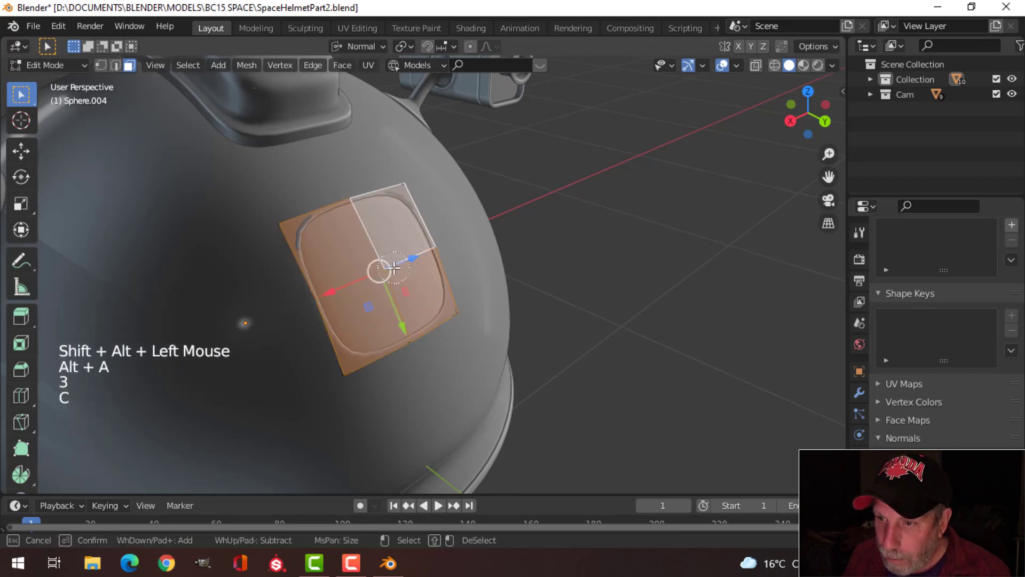
Extrude the selected panel faces, scale them to about 0.745 and round them into a circle with LoopTools
middle_click_drag(483, 273, 680, 266)
key("e")
key("s")
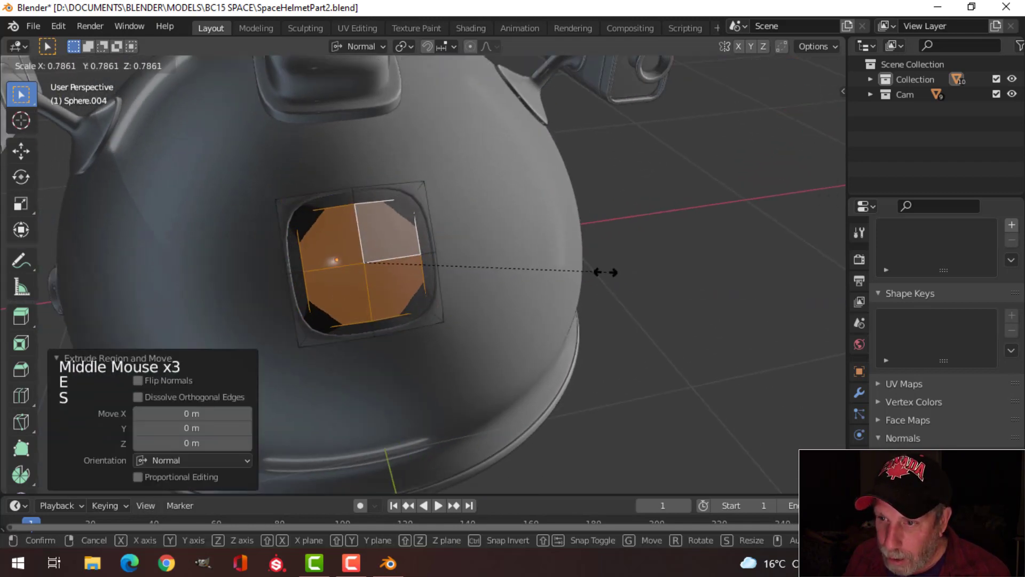
left_click(593, 275)
right_click(397, 235)
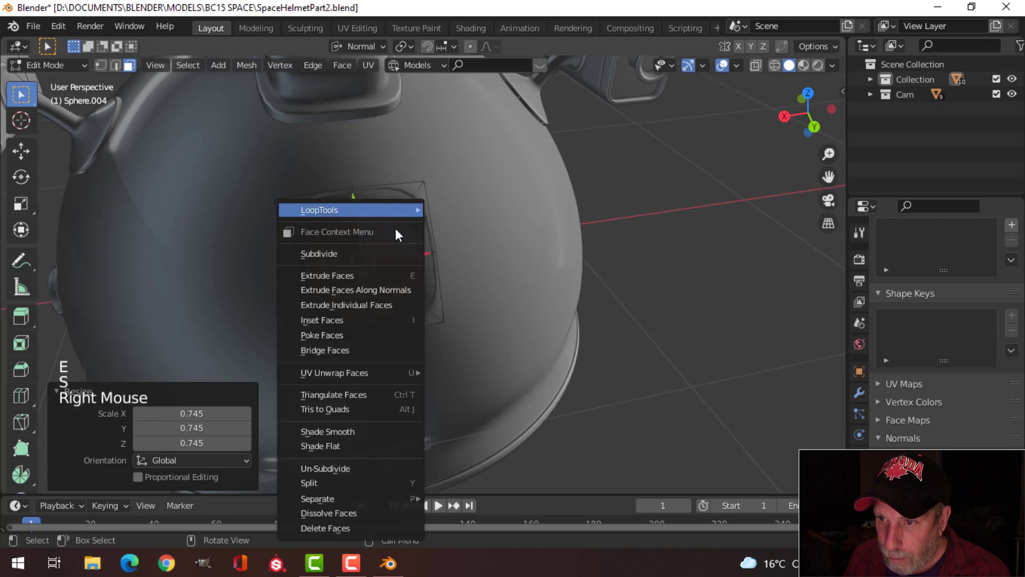
mouse_move(371, 213)
left_click(481, 225)
middle_click_drag(469, 231, 569, 268)
Scale the circular faces to about 0.885, extrude them outward about 0.0165 m and delete them, leaving an open rim
key("s")
left_click(523, 258)
key("e")
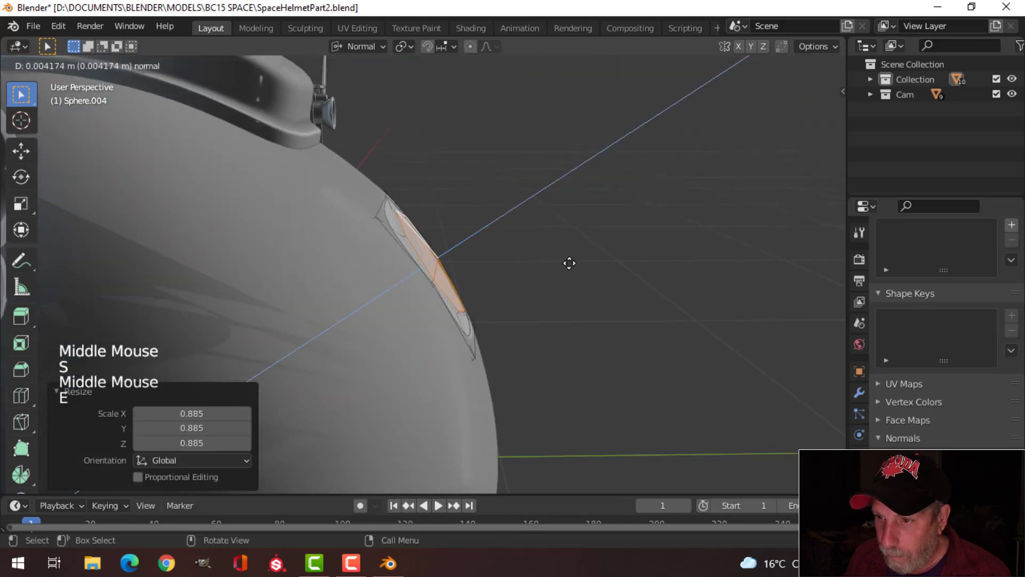
left_click(571, 259)
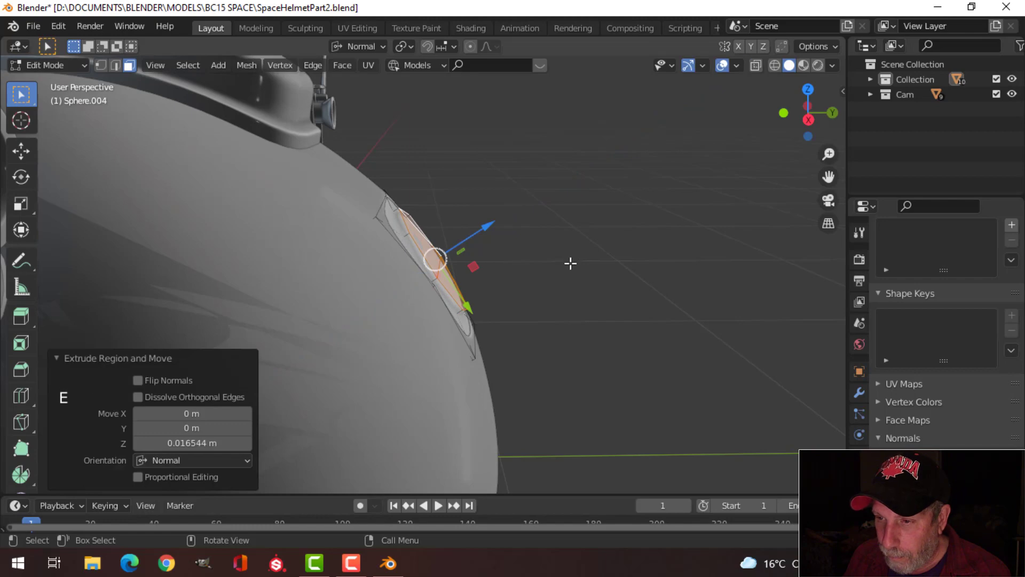
middle_click_drag(586, 275, 460, 275)
key("x")
left_click(555, 289)
key("Tab")
scroll(421, 289, "up", 3)
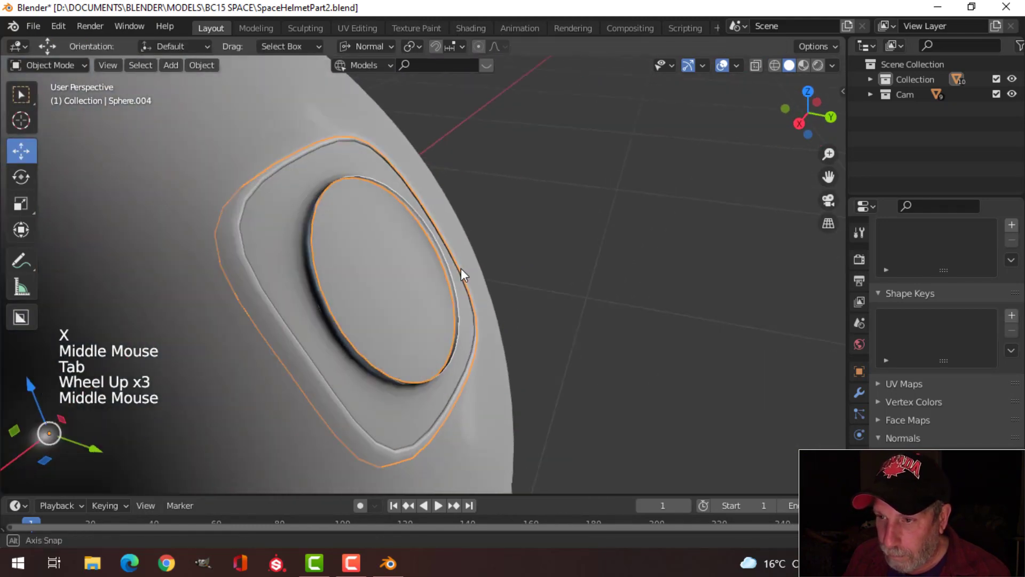
key("alt+a")
middle_click_drag(329, 228, 358, 213)
left_click(358, 211)
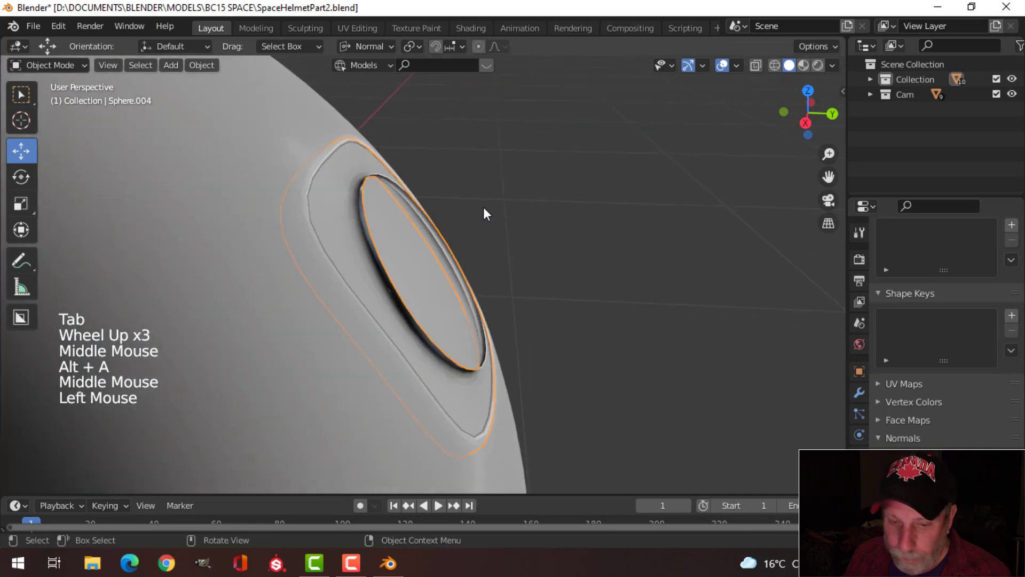
key("2")
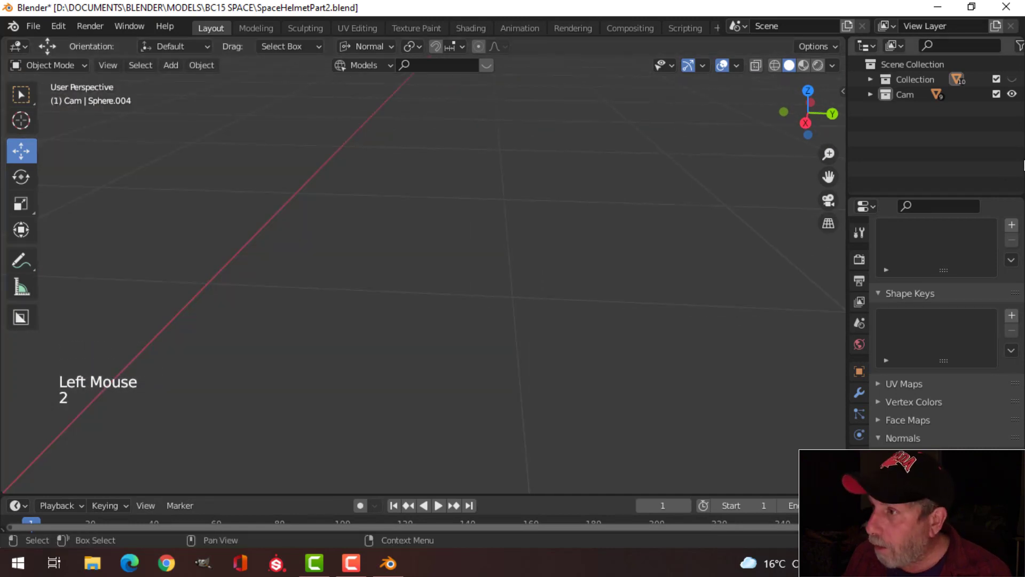
left_click(1012, 79)
middle_click_drag(519, 279, 504, 305)
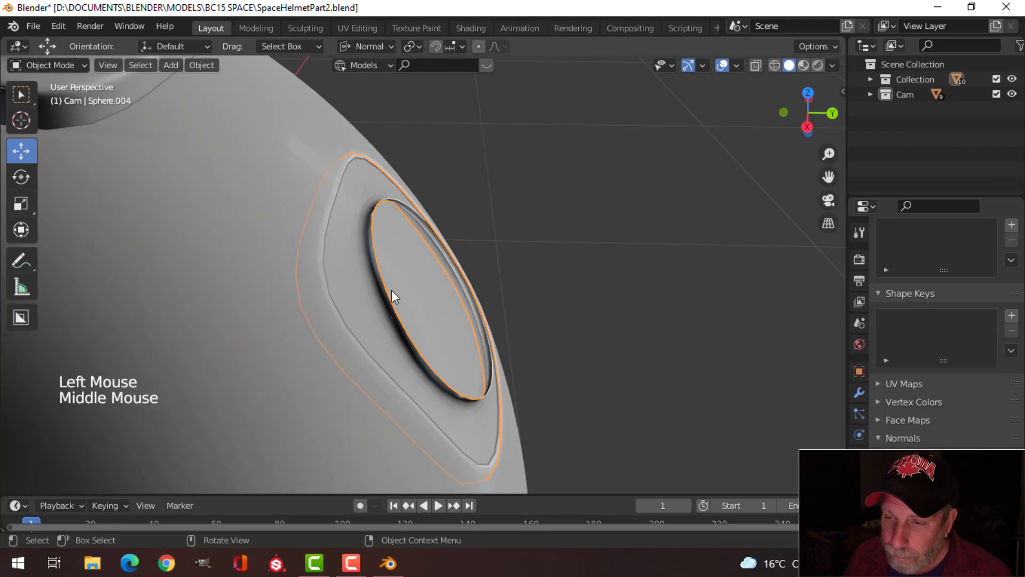
Extrude the open rim's edge loop inward at about 0.87 scale, then extrude it again down into the opening
key("Tab")
middle_click_drag(384, 278, 397, 299)
key("2")
left_click(406, 257, "alt+shift")
key("e")
key("s")
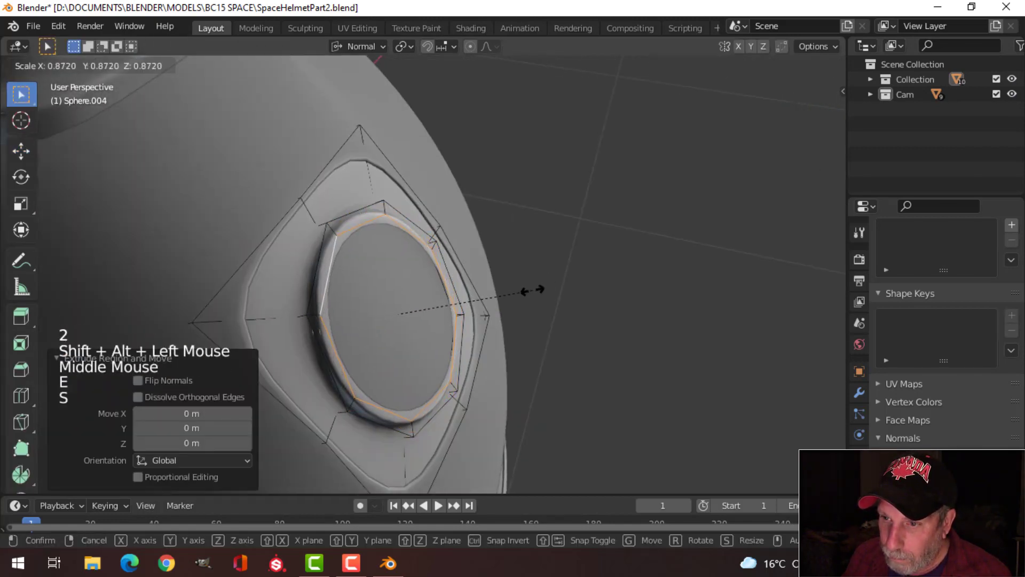
left_click(534, 289)
middle_click_drag(563, 294, 468, 325)
key("e")
left_click(472, 264)
key("Tab")
key("Tab")
Add a loop cut around the outer wall of the raised ring, return to Object Mode and deselect
middle_click_drag(366, 263, 345, 227)
scroll(327, 248, "up", 2)
key("alt+a")
key("ctrl+r")
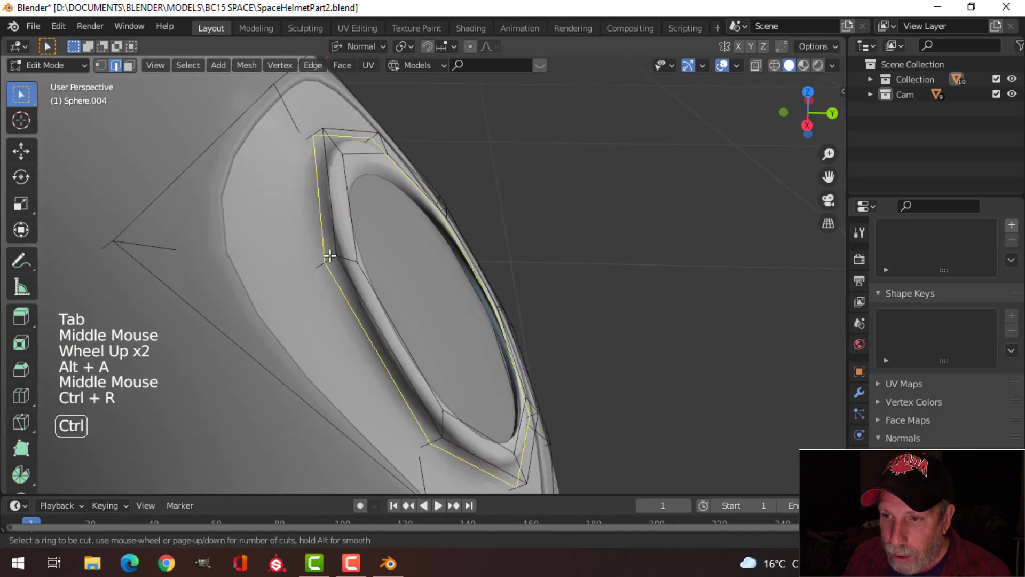
left_click(332, 252)
left_click(339, 316)
key("Tab")
middle_click_drag(422, 269, 382, 222)
scroll(382, 277, "down", 3)
key("alt+a")
Set the viewport level of the panel's Catmull-Clark subdivision modifier to 3 and deselect the panel
left_click(382, 222)
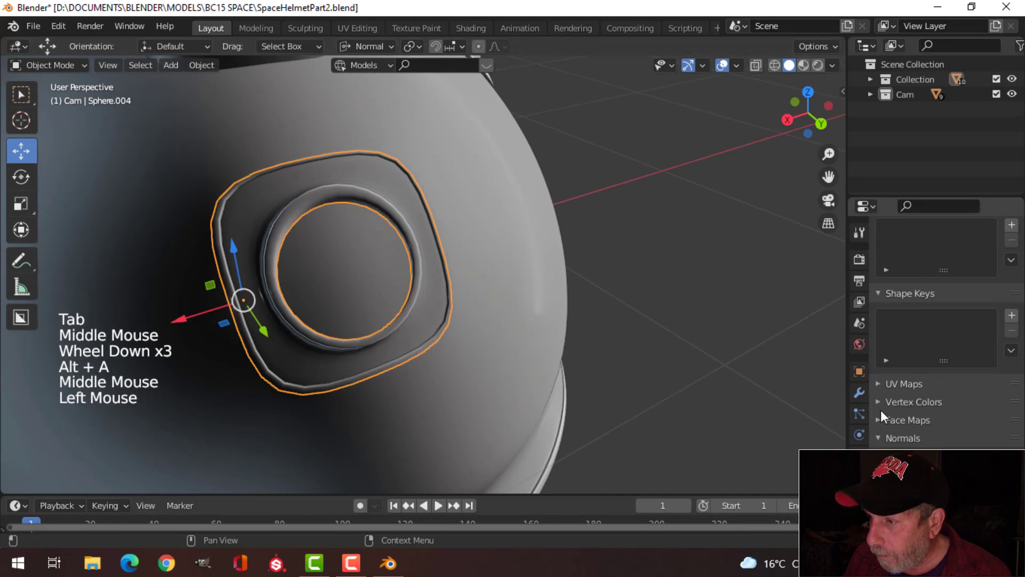
left_click(860, 392)
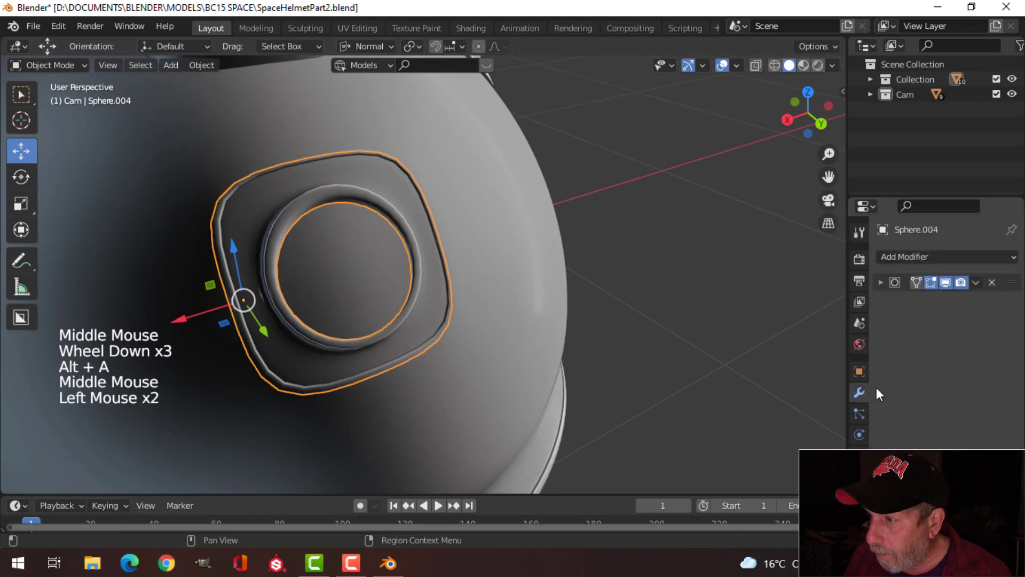
left_click(879, 282)
left_click(879, 282)
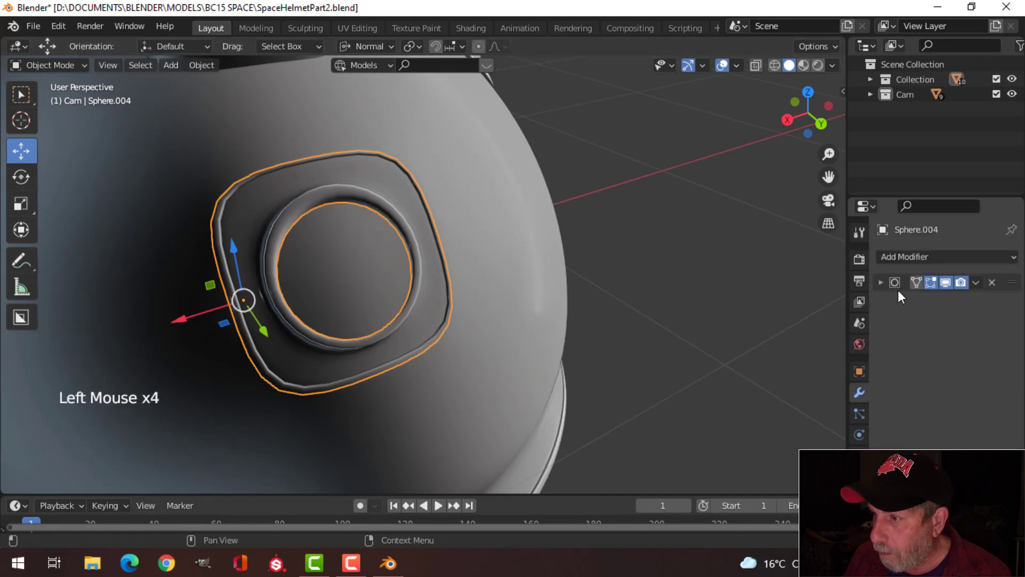
left_click(880, 282)
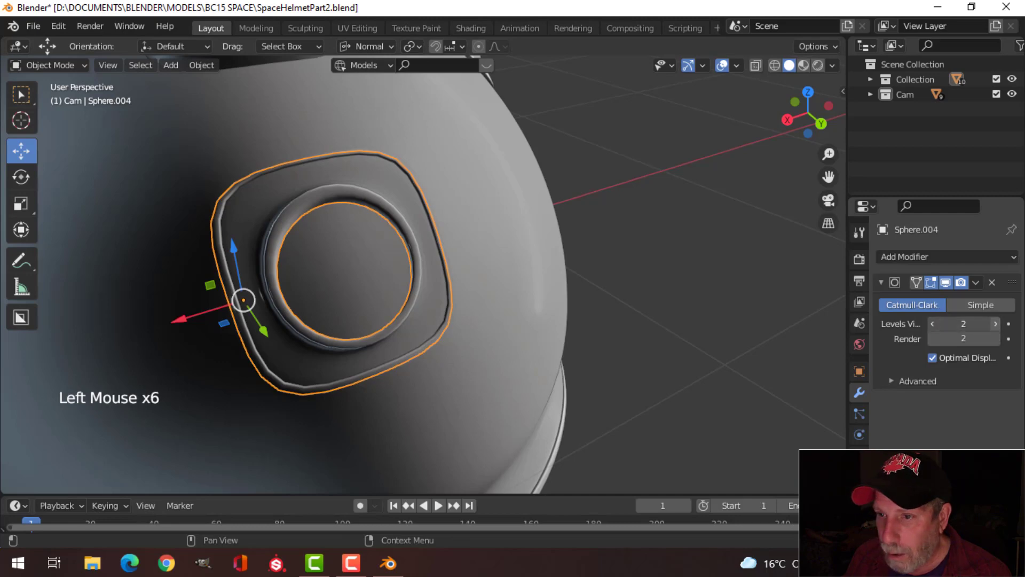
middle_click_drag(406, 326, 470, 319)
key("alt+a")
Scale the edge loop around the raised ring's outer side to about 0.97 and return to Object Mode
middle_click_drag(508, 308, 393, 272)
scroll(457, 307, "up", 2)
key("Tab")
scroll(383, 257, "up", 3)
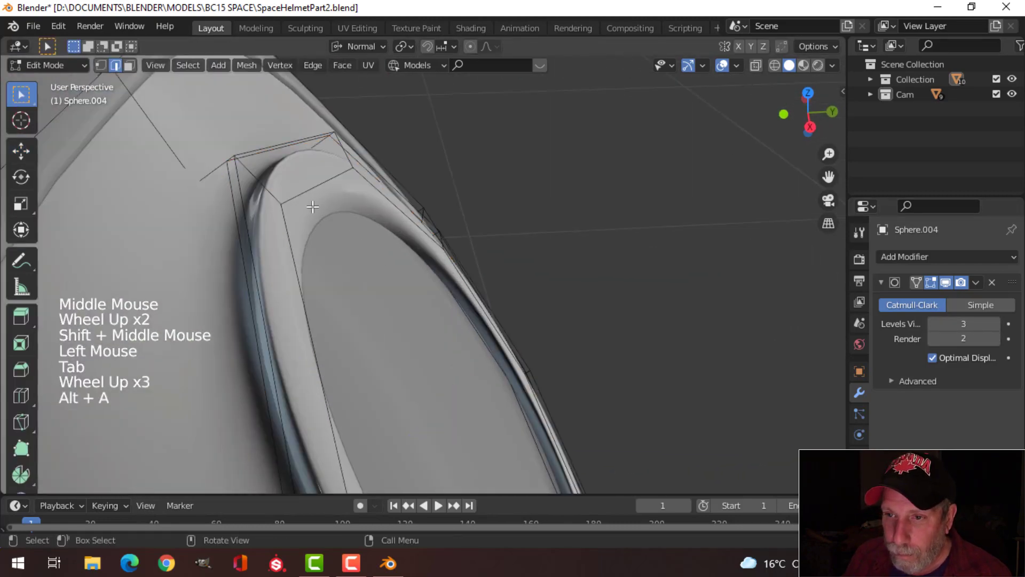
middle_click_drag(313, 207, 326, 214)
key("s")
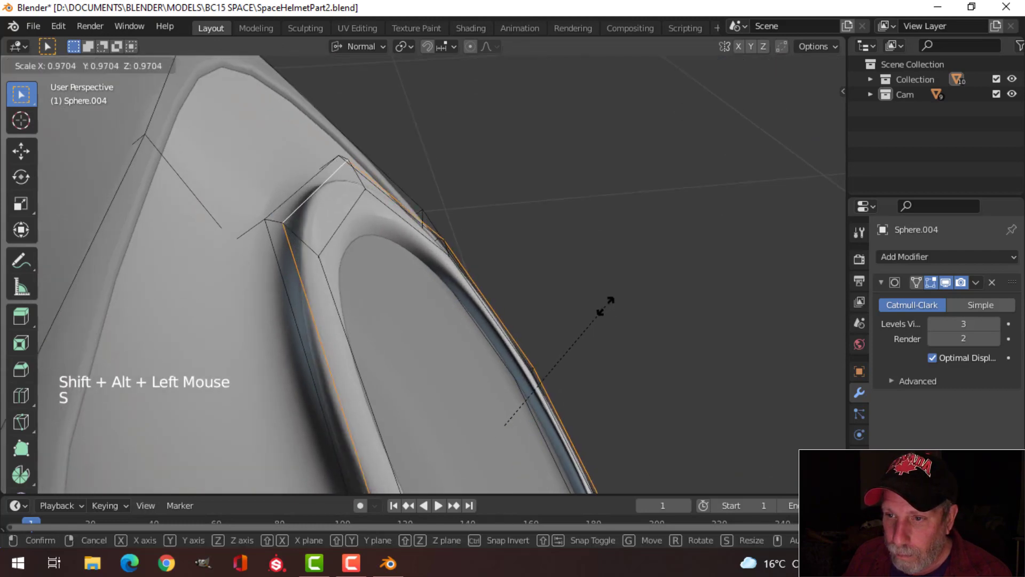
left_click(605, 306)
key("Tab")
scroll(609, 323, "down", 4)
key("alt+a")
middle_click_drag(609, 326, 504, 286)
scroll(405, 288, "down", 1)
middle_click_drag(405, 288, 428, 299)
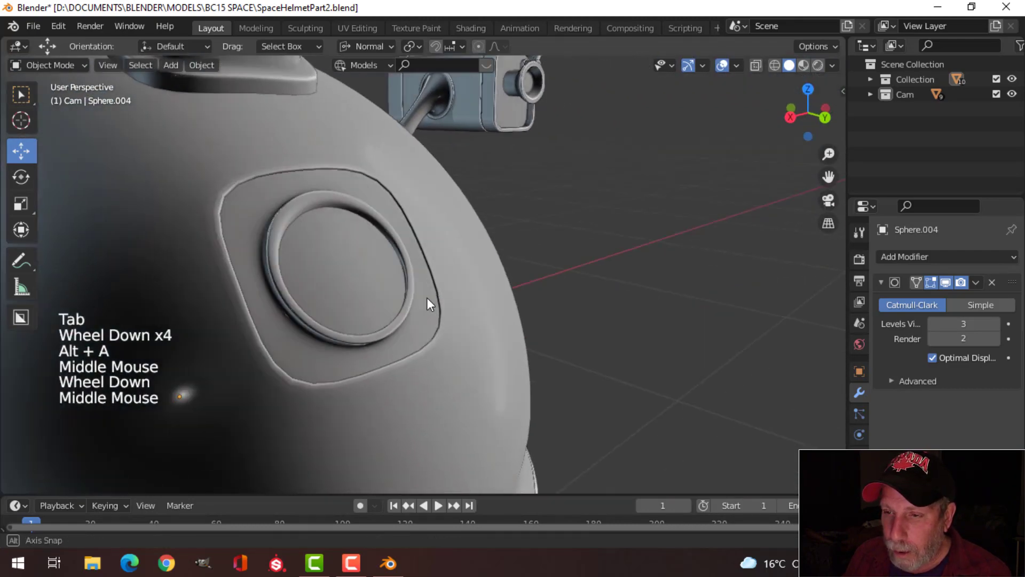
left_click(393, 282)
key("Tab")
scroll(393, 282, "up", 2)
key("alt+a")
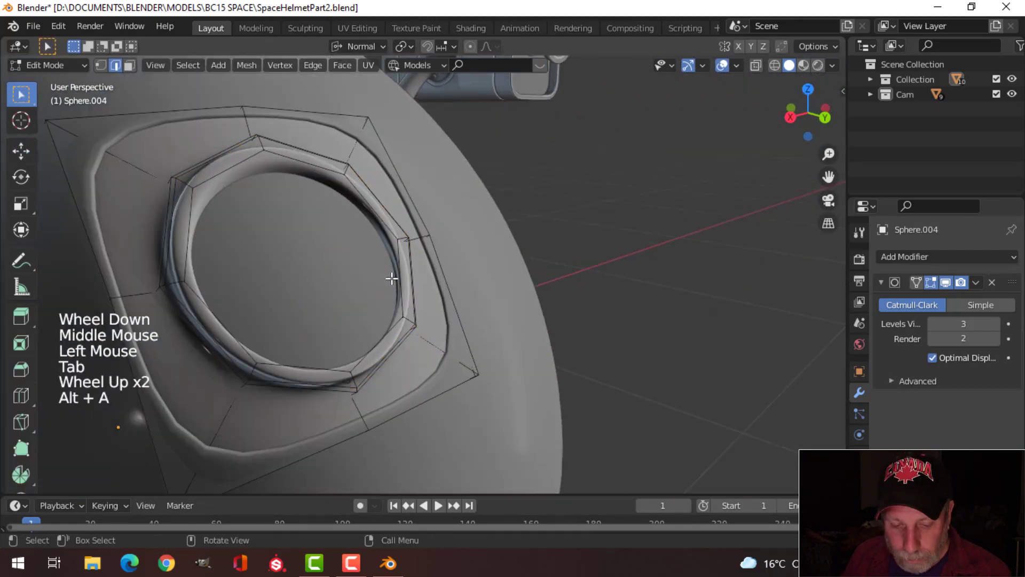
key("3")
left_click(363, 262)
middle_click_drag(455, 254, 386, 277)
key("Tab")
key("alt+a")
scroll(487, 297, "down", 2)
middle_click_drag(487, 297, 396, 248)
scroll(320, 171, "up", 2)
Select the raised ring's inner edge loop in Edit Mode and scale it to 0.88
left_click(277, 282)
key("Tab")
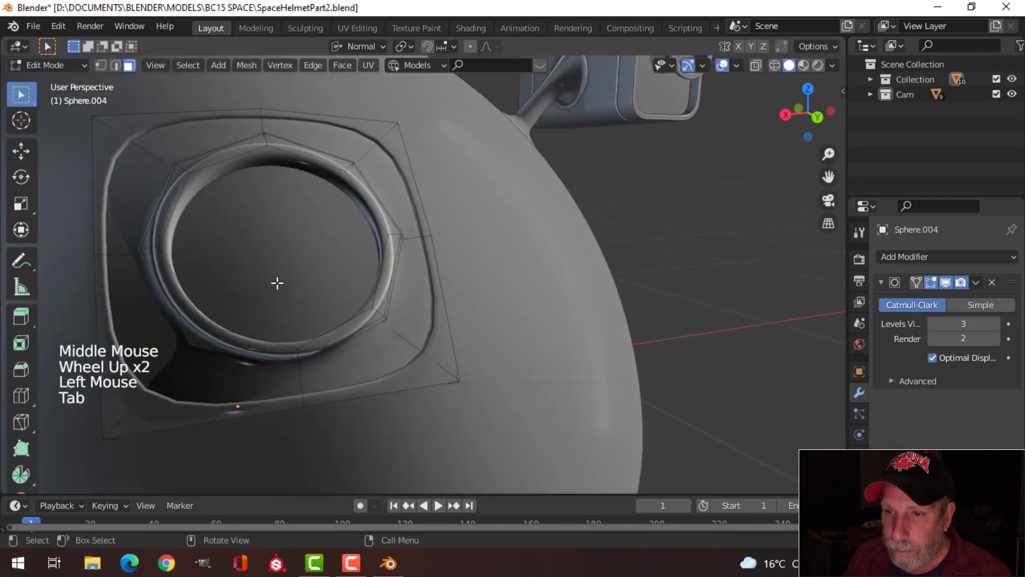
middle_click_drag(278, 282, 344, 232)
key("2")
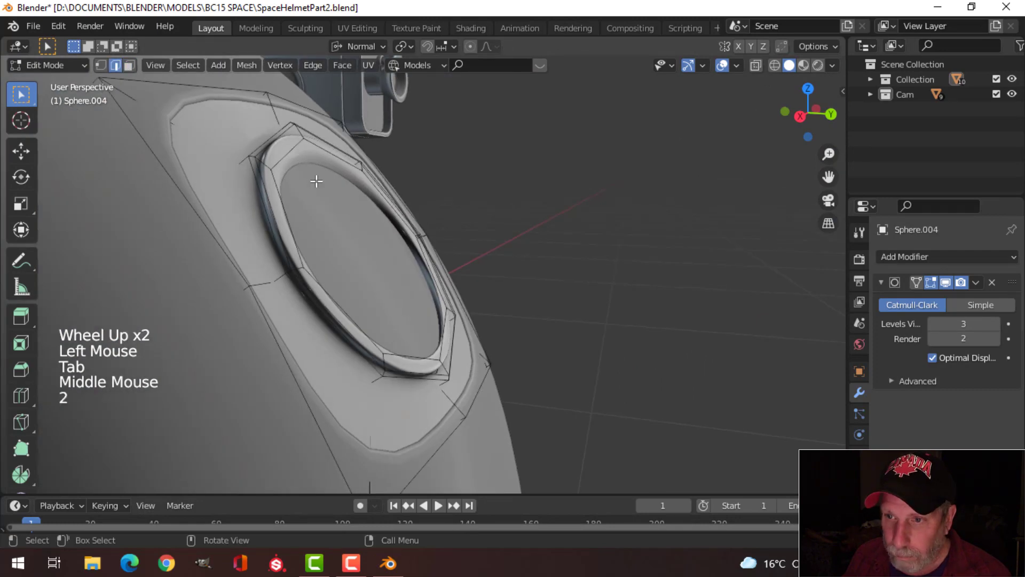
left_click(293, 154, "alt+shift")
key("s")
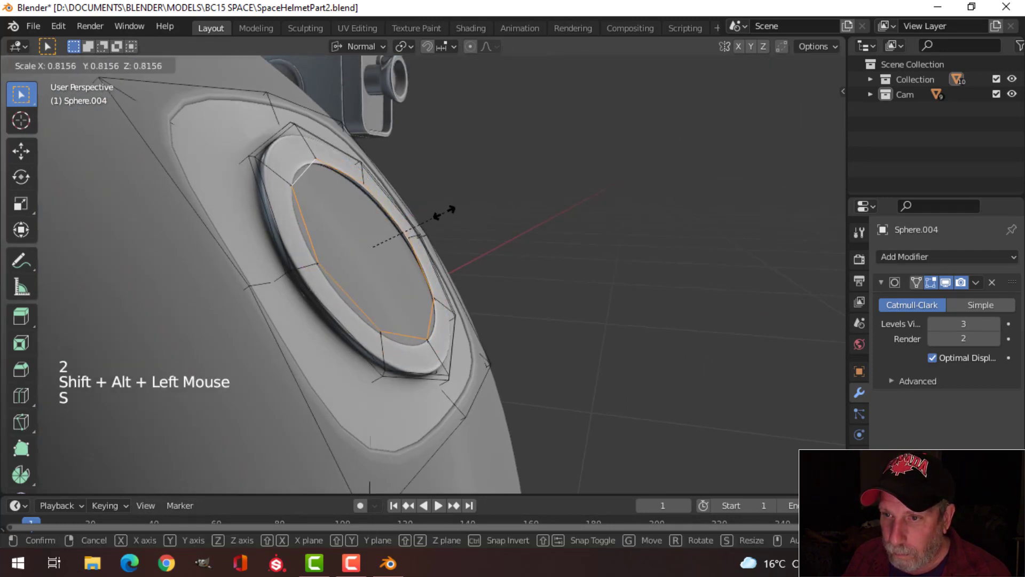
left_click(450, 209)
Try a free outward extrusion of the ring's inner edge loop, then undo it
middle_click_drag(450, 209, 474, 277)
key("e")
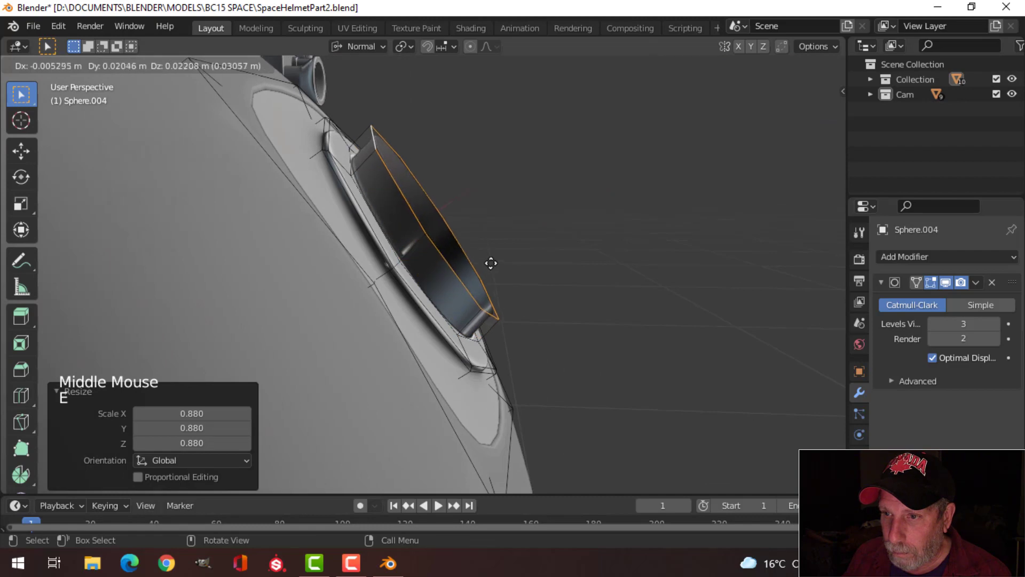
left_click(498, 259)
middle_click_drag(563, 270, 385, 335)
key("alt+a")
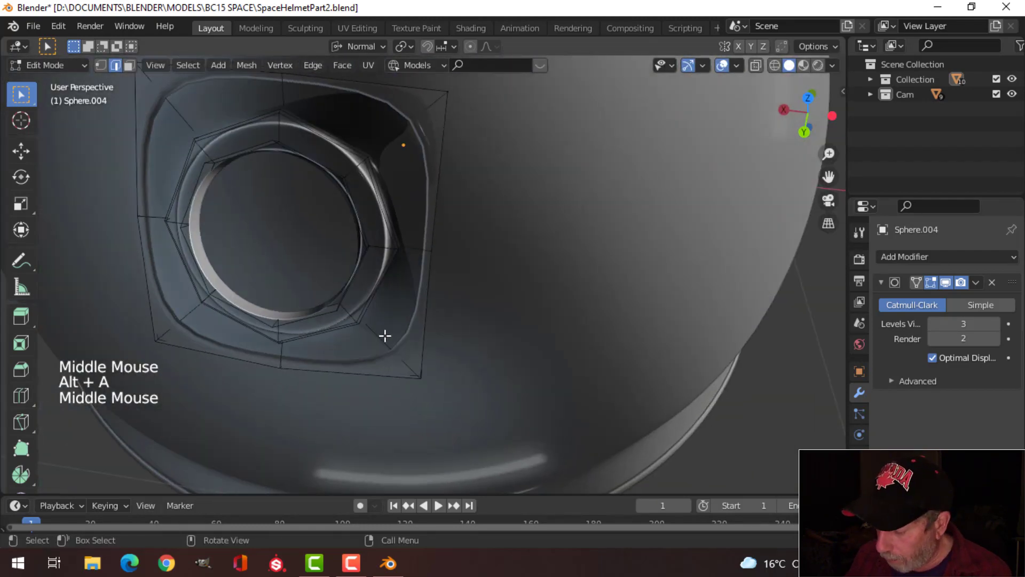
key("KP_7")
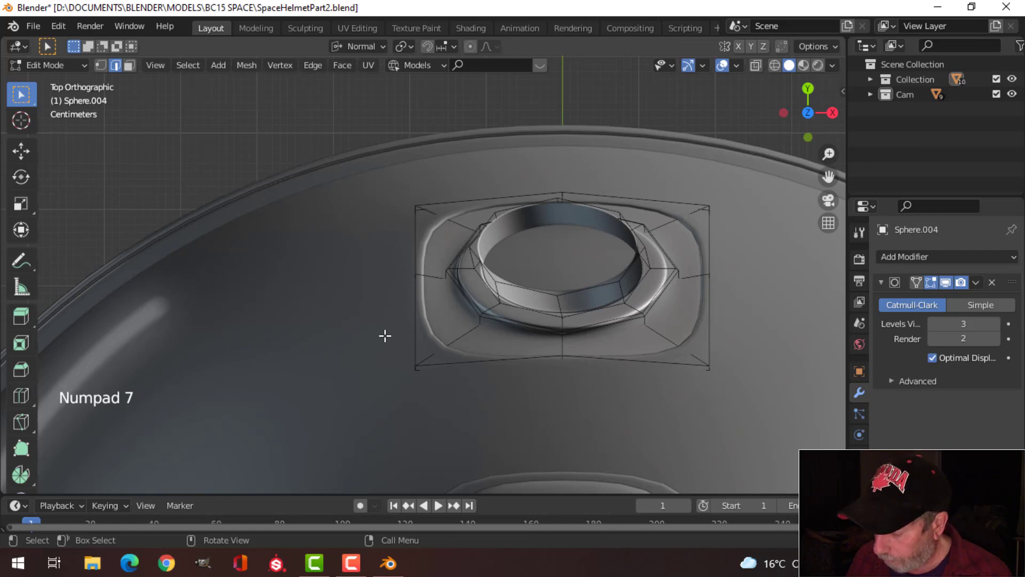
key("ctrl+z")
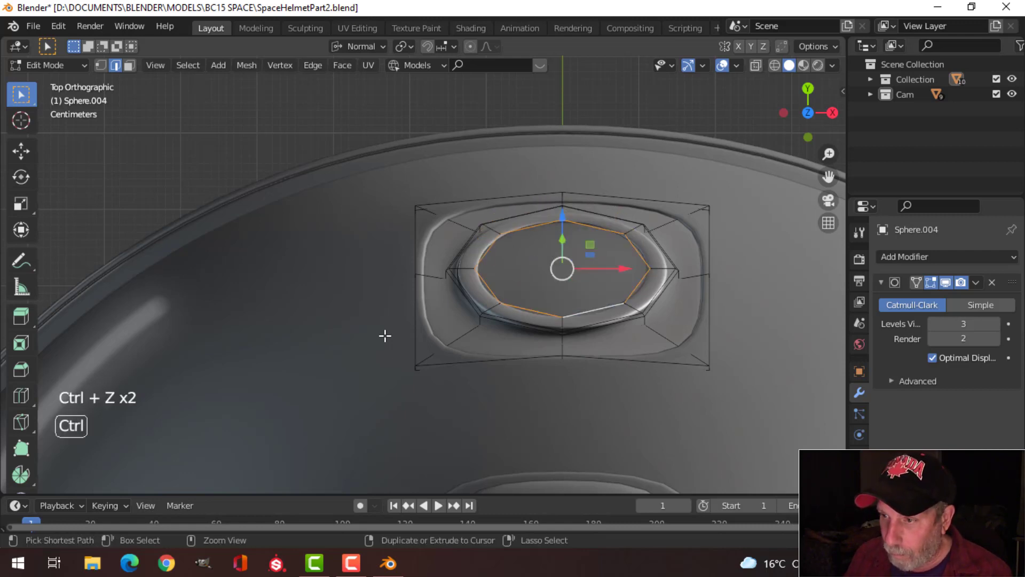
Extrude the ring's inner edge loop outward about 0.052 m along its normal and return to Object Mode
middle_click_drag(633, 332, 605, 315)
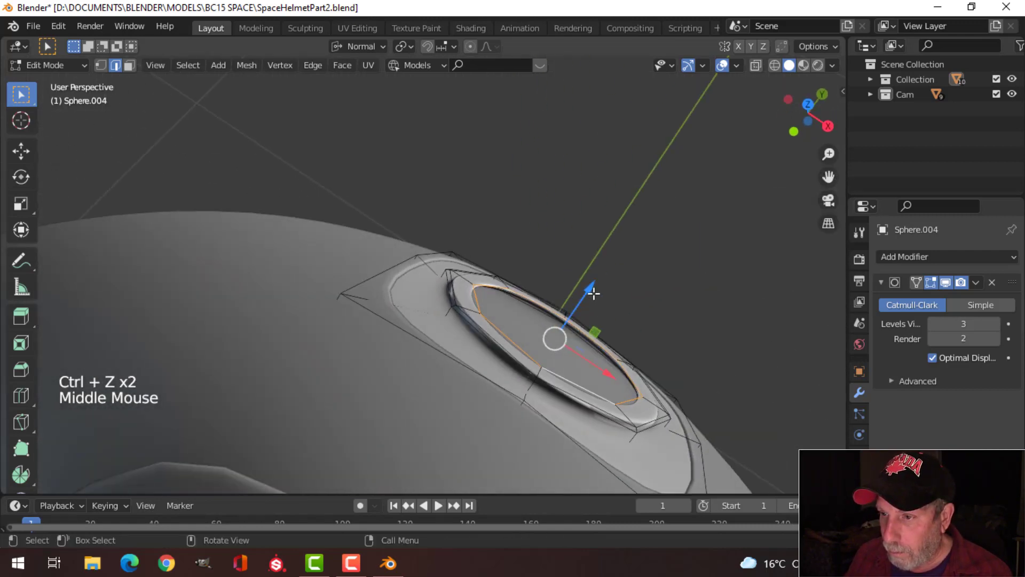
left_click_drag(594, 294, 663, 213)
key("e")
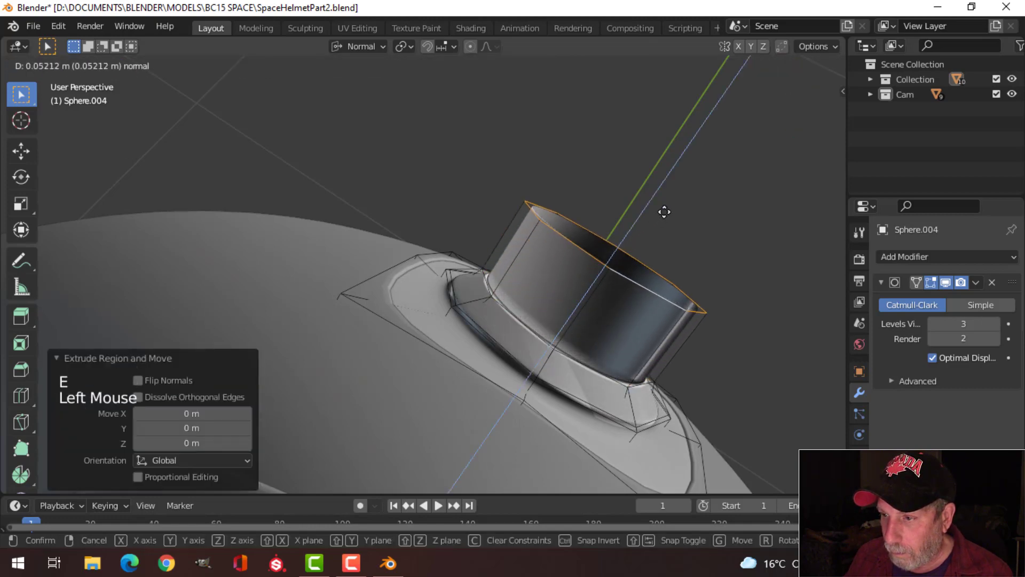
left_click(664, 212)
middle_click_drag(665, 211, 590, 297)
key("alt+a")
scroll(613, 321, "down", 3)
key("Tab")
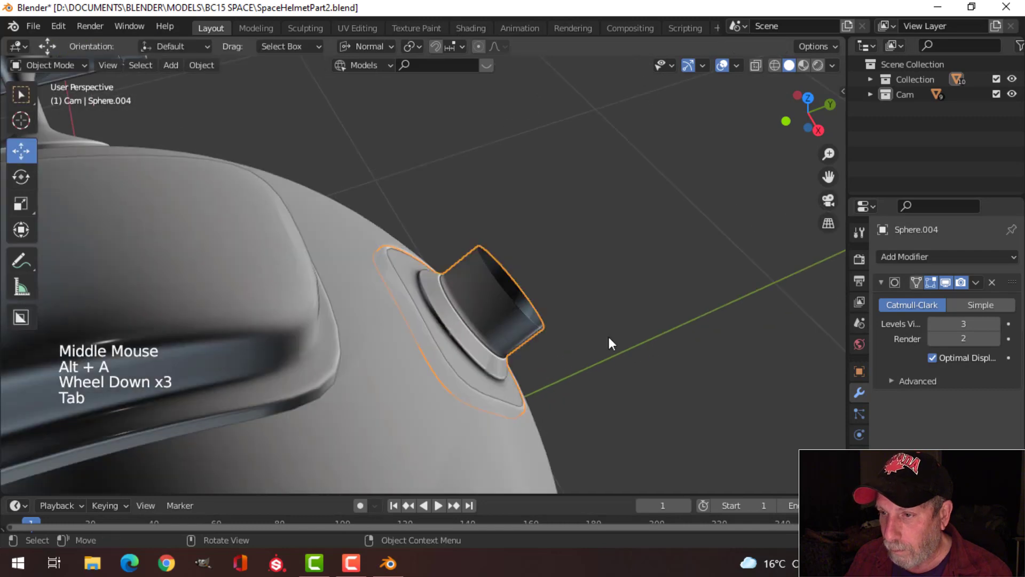
Deselect the panel and turn on the Face Orientation overlay to check the normals of the new tube
middle_click_drag(609, 338, 749, 104)
key("alt+a")
scroll(476, 345, "down", 3)
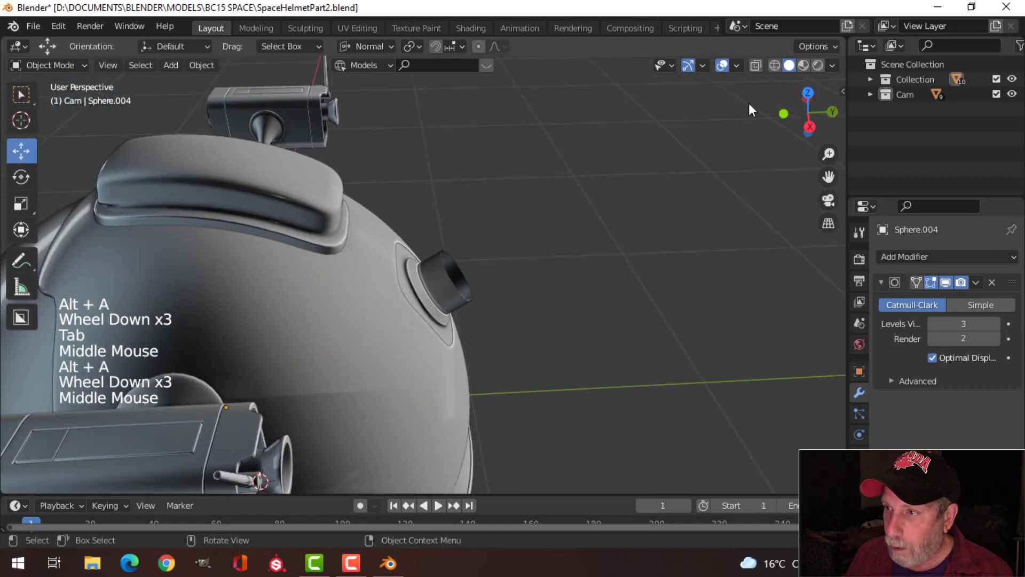
left_click(736, 64)
left_click(646, 338)
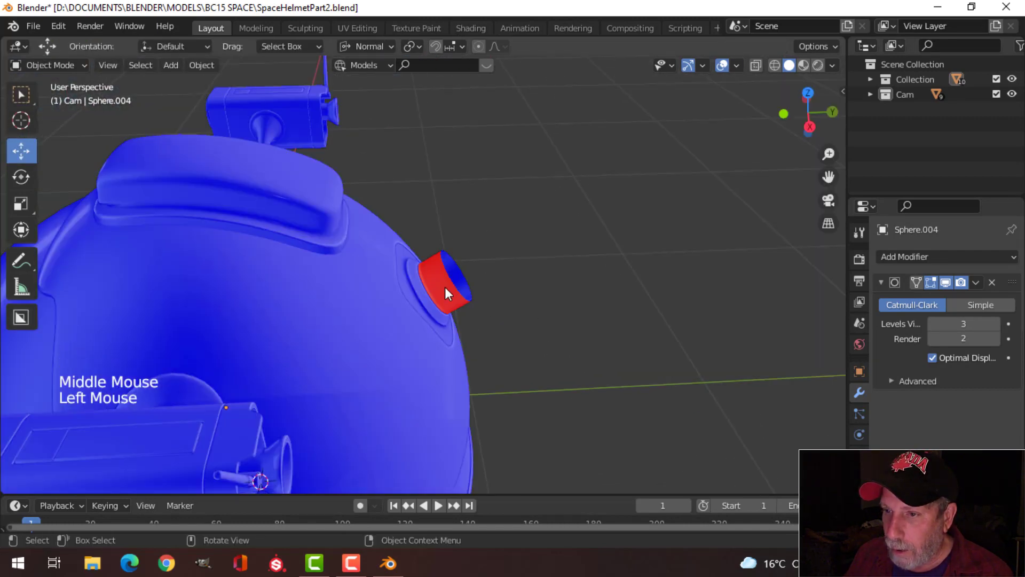
Recalculate the back panel's normals to face outside, return to Object Mode and turn off the Face Orientation overlay
left_click(445, 287)
key("Tab")
key("a")
key("alt+n")
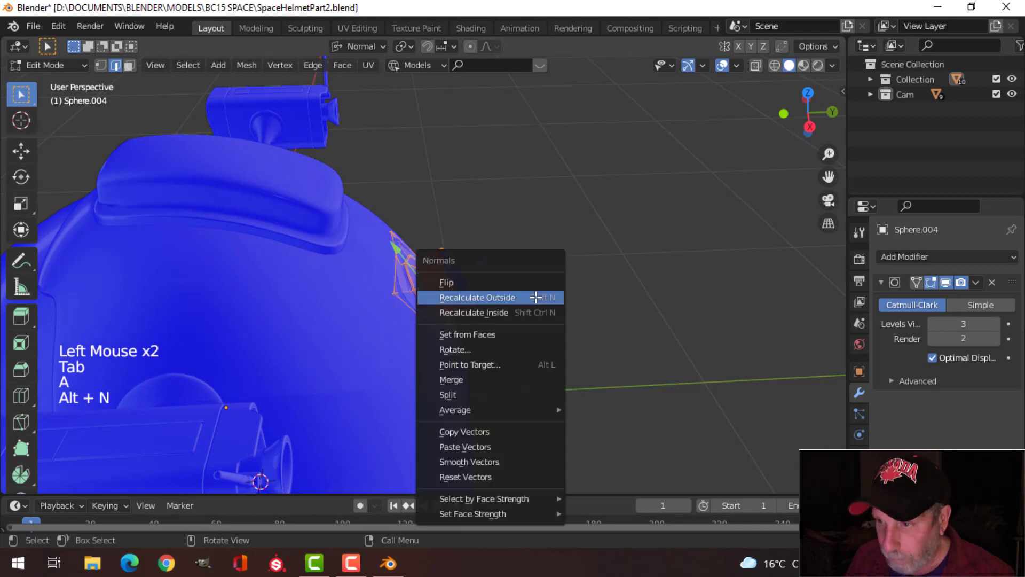
left_click(536, 297)
key("Tab")
middle_click_drag(554, 305, 742, 108)
key("alt+a")
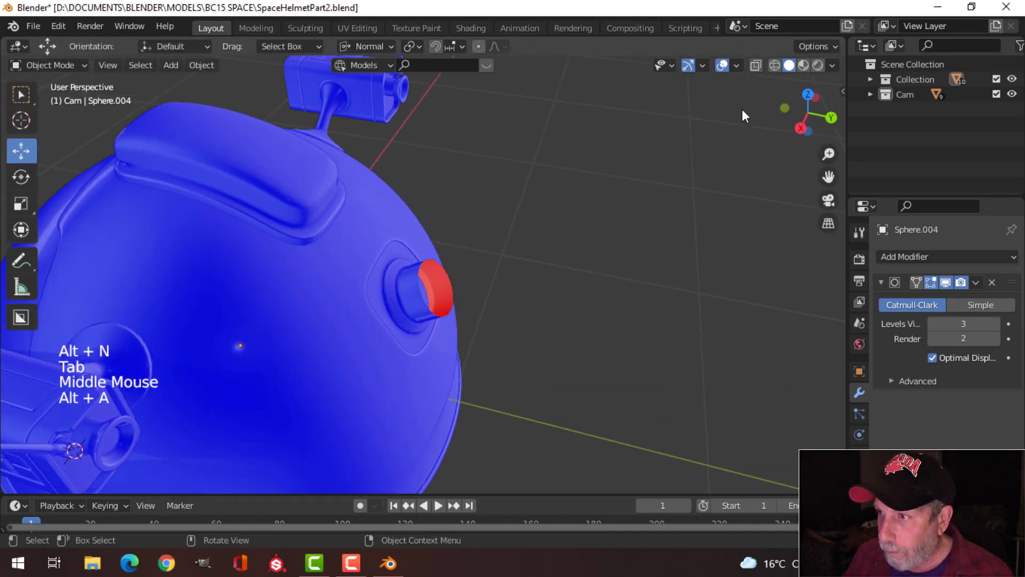
left_click(736, 66)
left_click(650, 337)
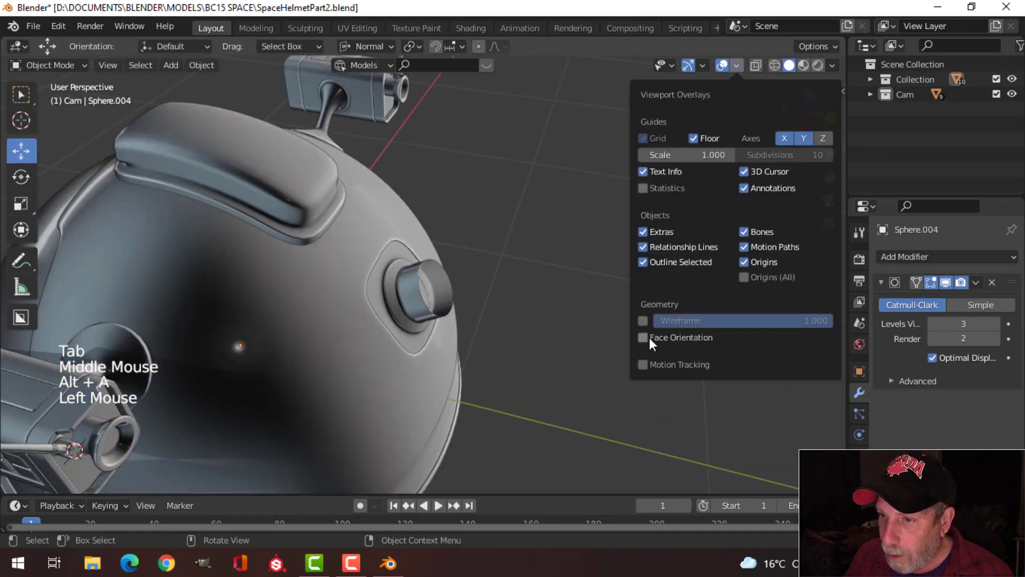
Extrude the tube's outer rim edge loop inward in Edit Mode, scaling it to about 0.5 to form an end face
middle_click_drag(650, 338, 547, 326)
scroll(518, 307, "up", 3)
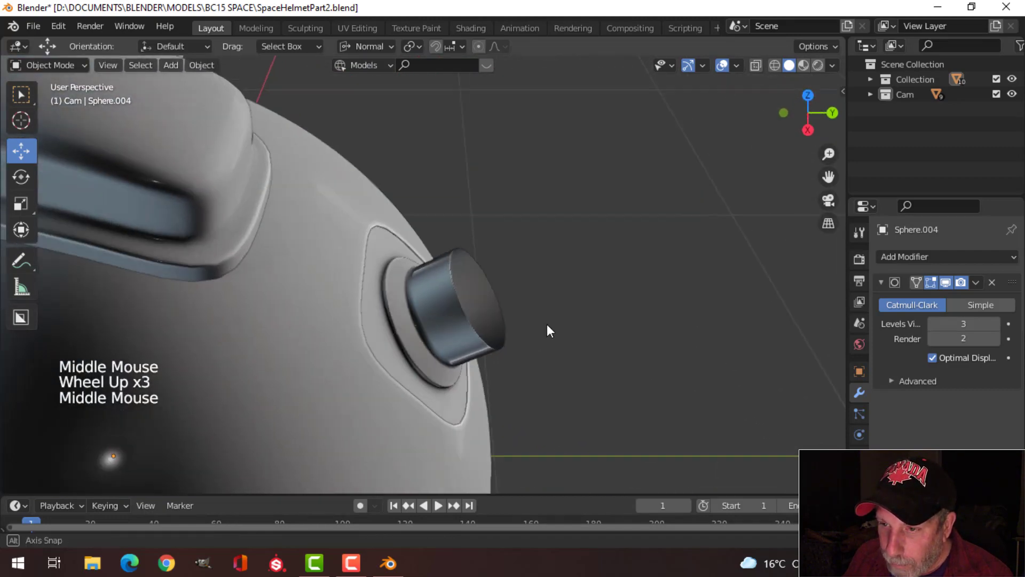
scroll(537, 331, "up", 1)
key("Tab")
middle_click_drag(469, 292, 540, 313)
key("alt+a")
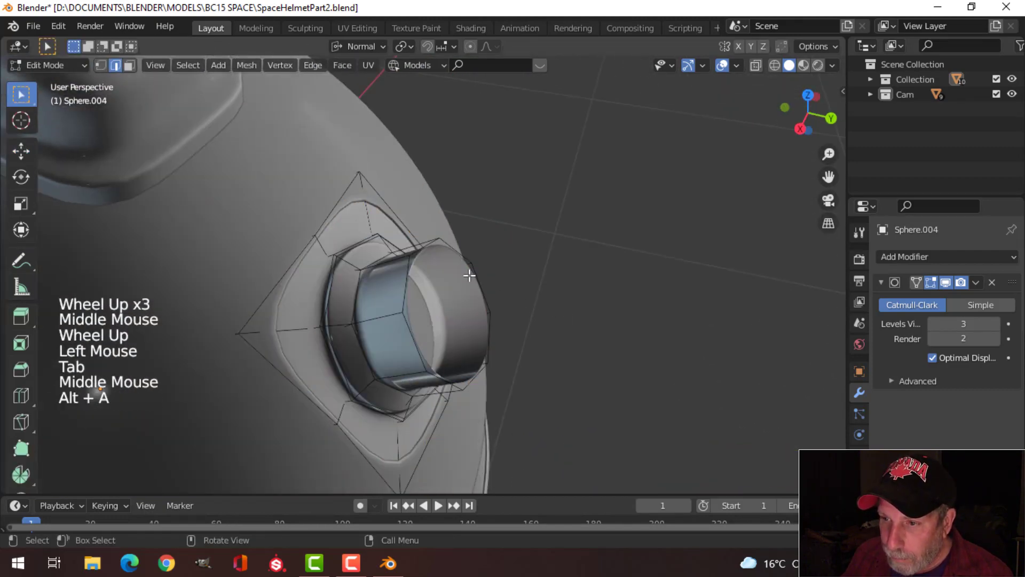
left_click(465, 258, "alt+shift")
key("e")
key("s")
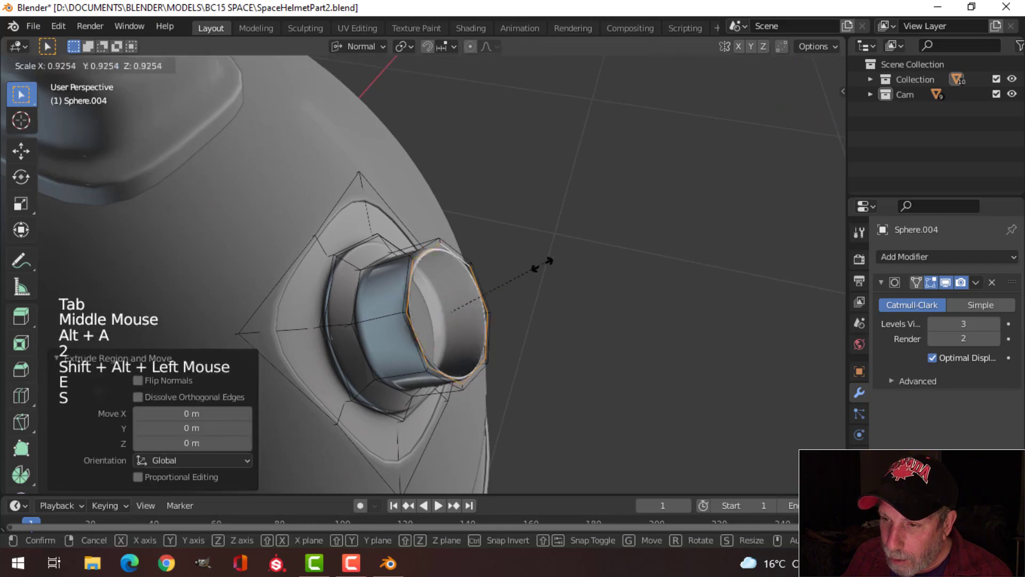
left_click(502, 286)
middle_click_drag(502, 286, 496, 287)
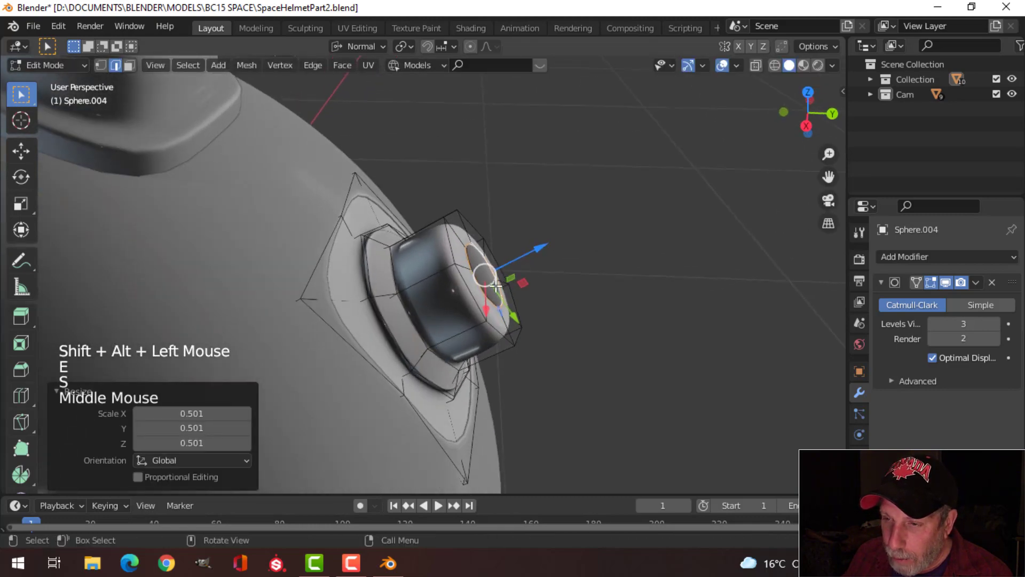
Add supporting loop cuts on the tube: one on the end face close to its outer rim, one on the side near its base
key("ctrl+r")
left_click(447, 272)
left_click(466, 263)
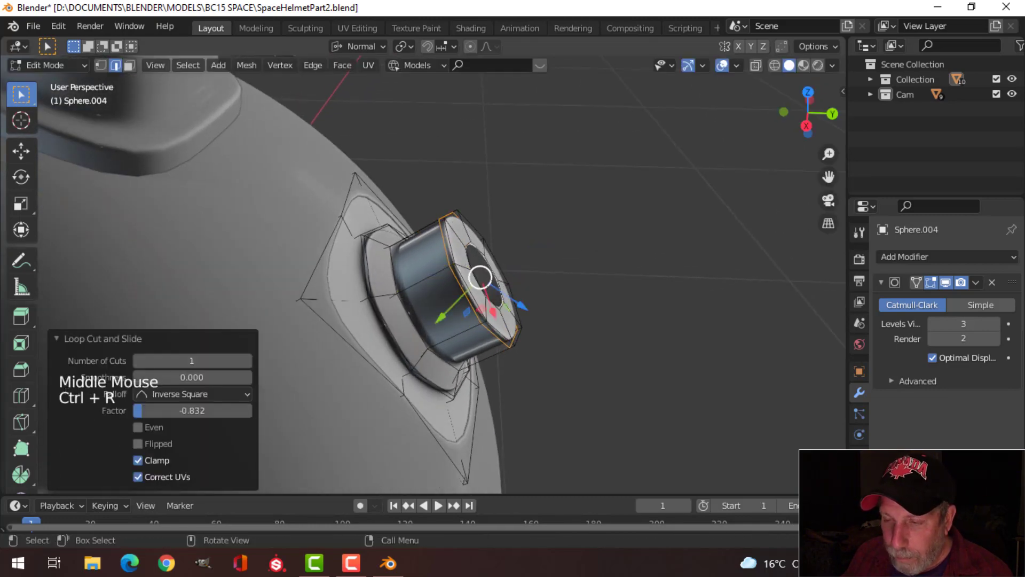
key("Tab")
key("Tab")
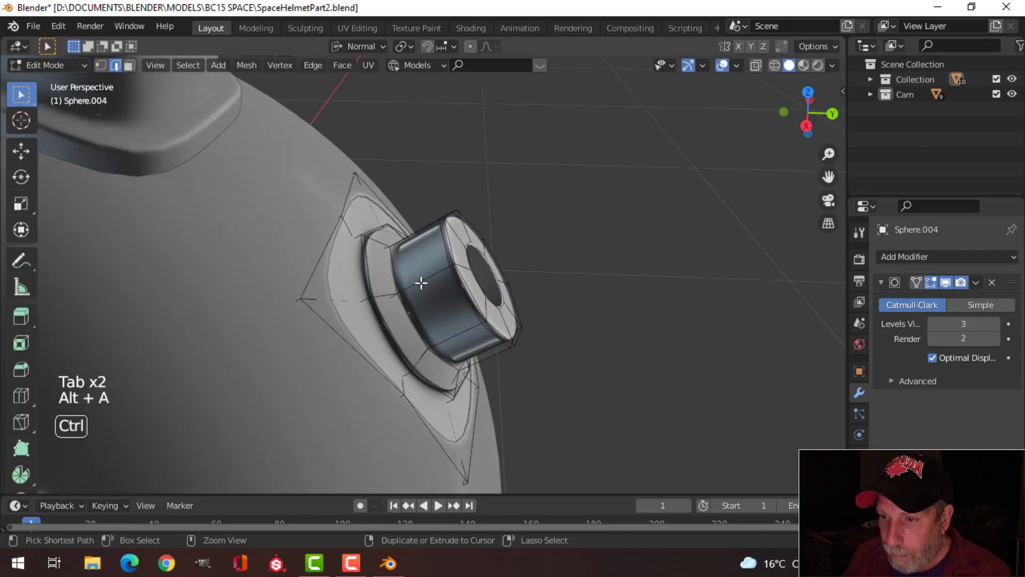
key("ctrl+r")
left_click(419, 285)
left_click(414, 304)
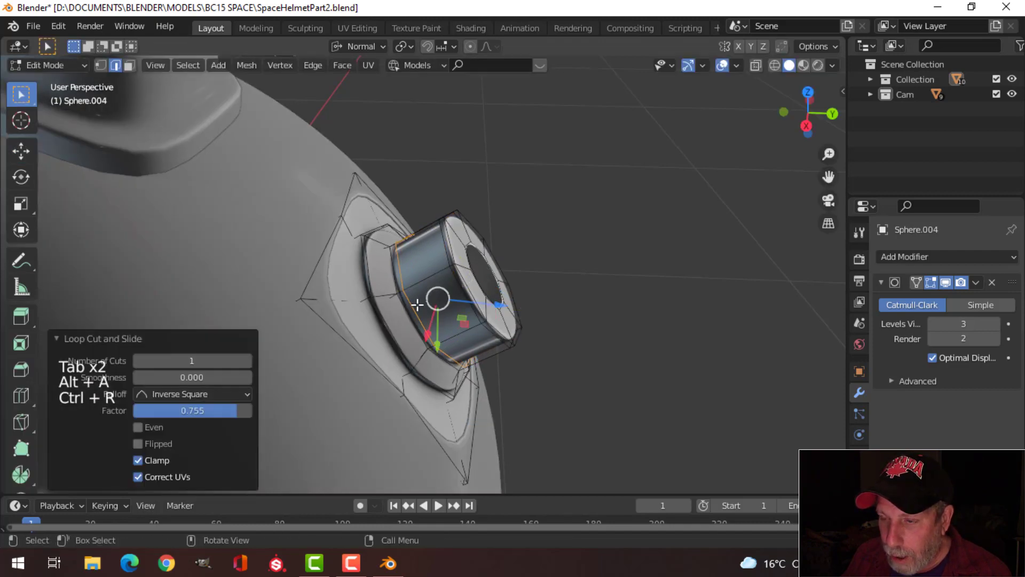
Add three evenly spaced loop cuts around the tube's side and bevel them with a width of about 0.0037 m
key("alt+a")
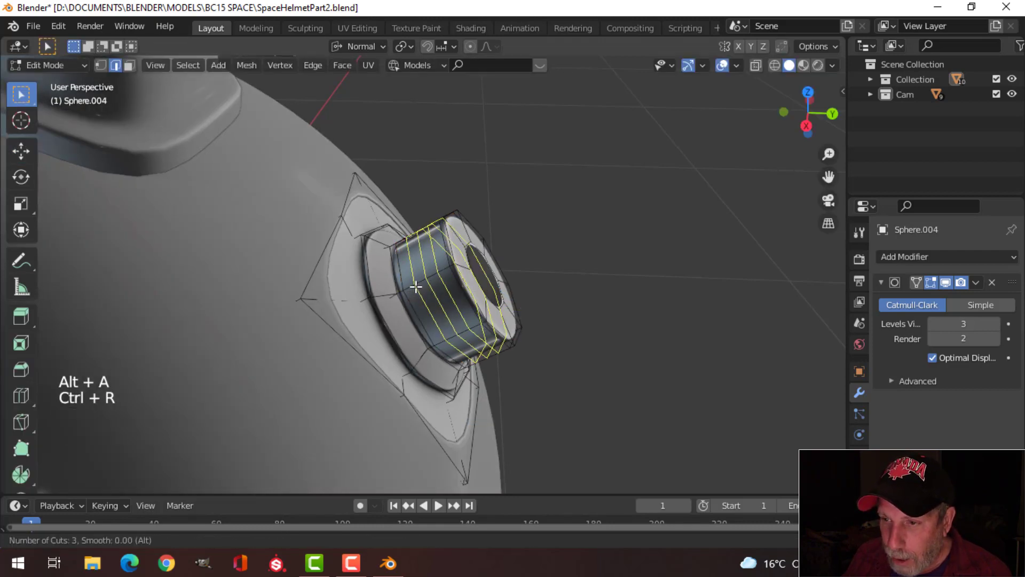
left_click(416, 286)
left_click(415, 287)
scroll(570, 297, "up", 3)
mouse_move(570, 298)
middle_mouse_down("shift")
mouse_move(531, 297)
mouse_move(574, 298)
middle_mouse_up("shift")
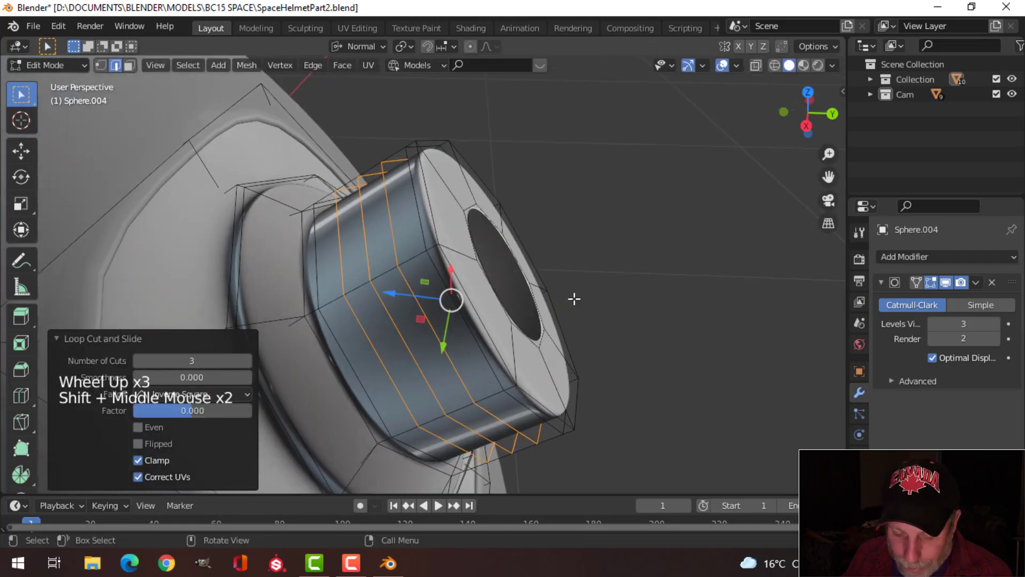
key("ctrl+b")
left_click(627, 282, "shift")
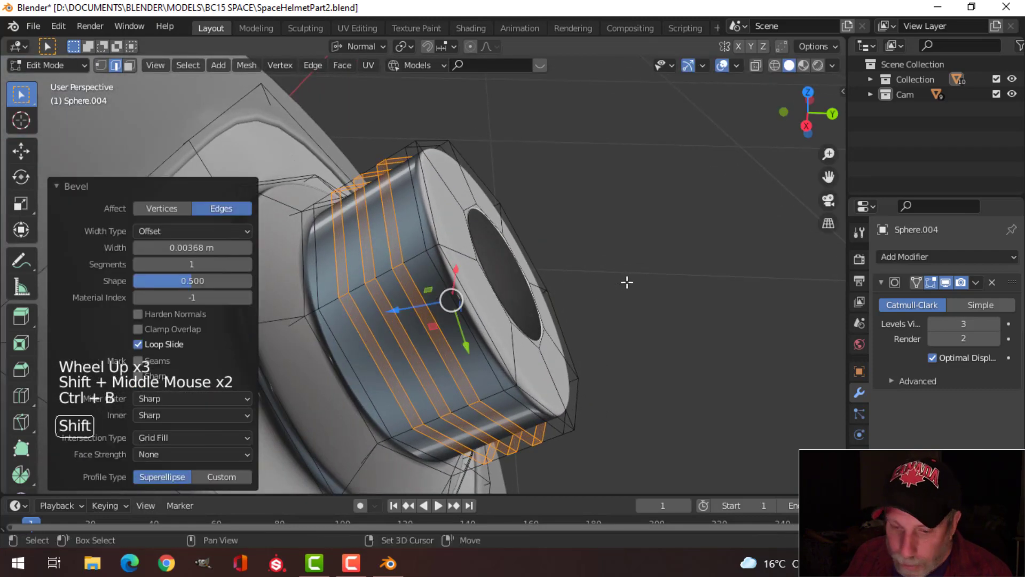
Extrude the three bevelled bands and fatten them outward by about 0.006 to form ridges, then return to Object Mode
key("e")
key("alt+s")
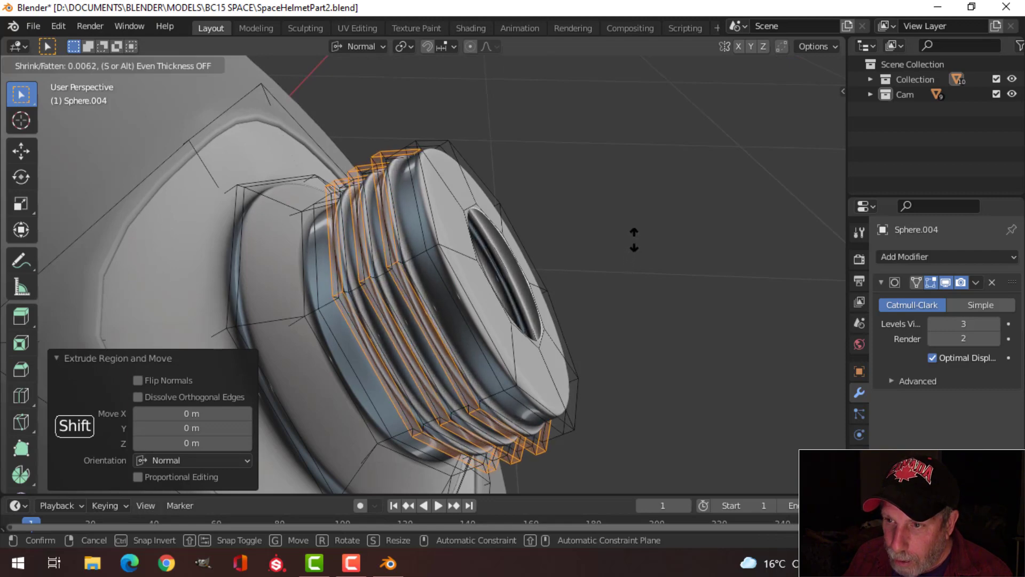
left_click(634, 240)
key("Tab")
scroll(560, 277, "down", 4)
key("alt+a")
Move the back panel's entire mesh about 0.0064 m outward along its normal Z and return to Object Mode
middle_click_drag(557, 300, 505, 206)
scroll(498, 263, "down", 1)
middle_click_drag(497, 264, 416, 286)
scroll(377, 239, "up", 2)
left_click(376, 239)
middle_click_drag(332, 267, 430, 315, "shift")
key("Tab")
key("a")
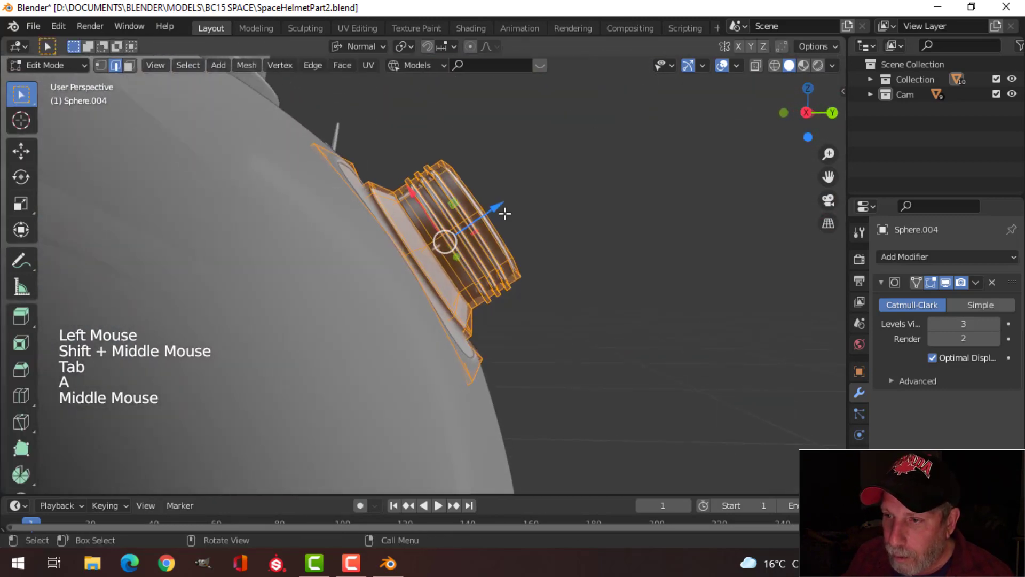
left_click_drag(505, 213, 586, 247)
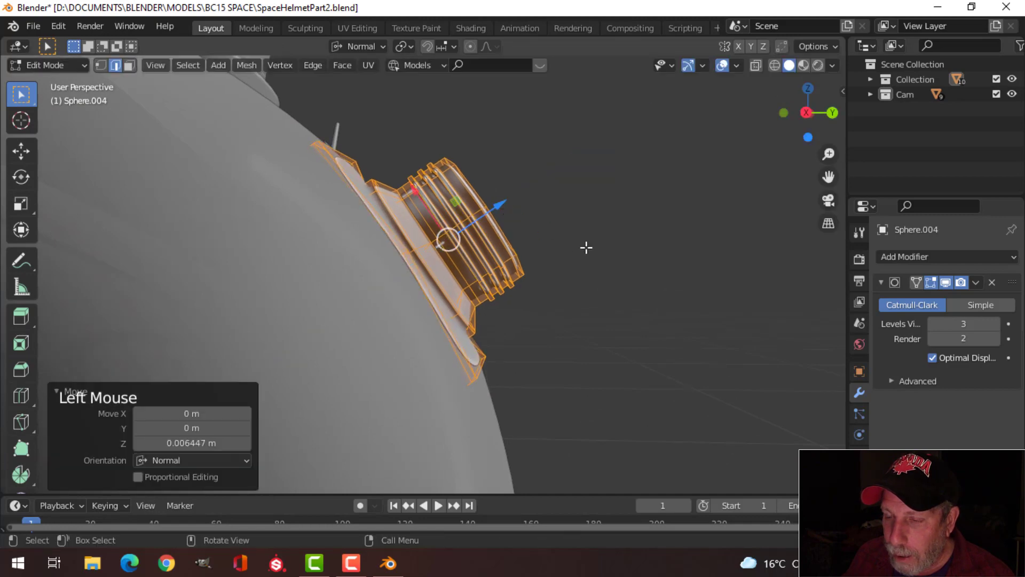
middle_click_drag(586, 248, 300, 230)
key("alt+a")
key("Tab")
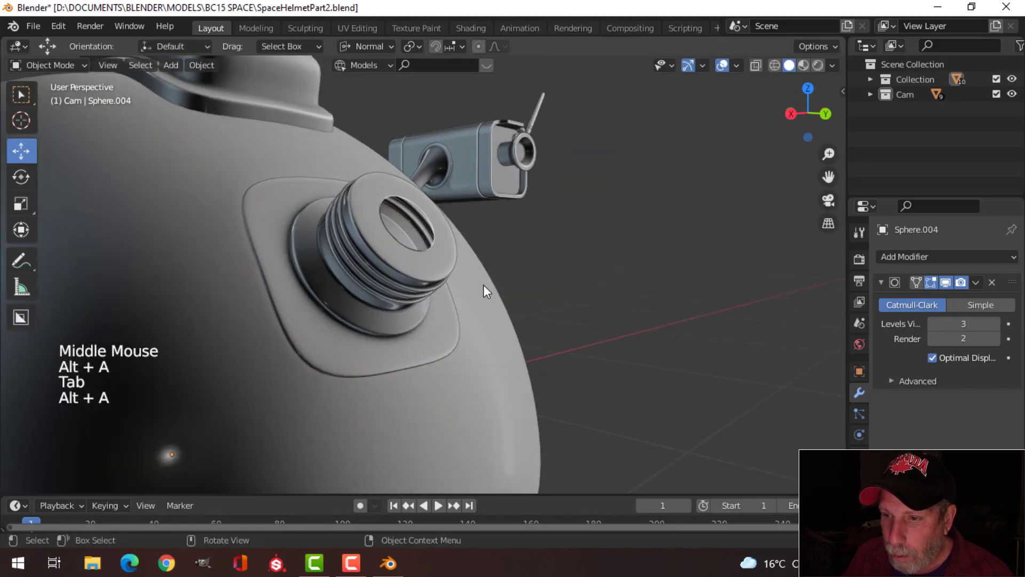
Hide the viewport gizmos and overlays to view the whole helmet, and save the file
scroll(483, 284, "down", 1)
middle_click_drag(483, 284, 442, 312)
scroll(449, 305, "down", 5)
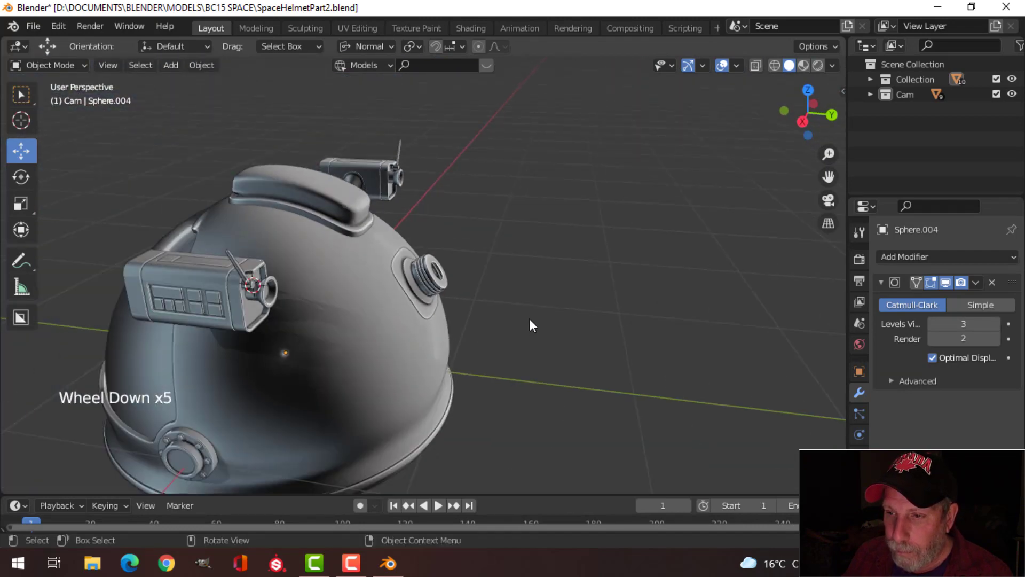
middle_click_drag(530, 319, 487, 303)
scroll(561, 293, "down", 2)
scroll(498, 309, "down", 1)
left_click(687, 62)
left_click(722, 62)
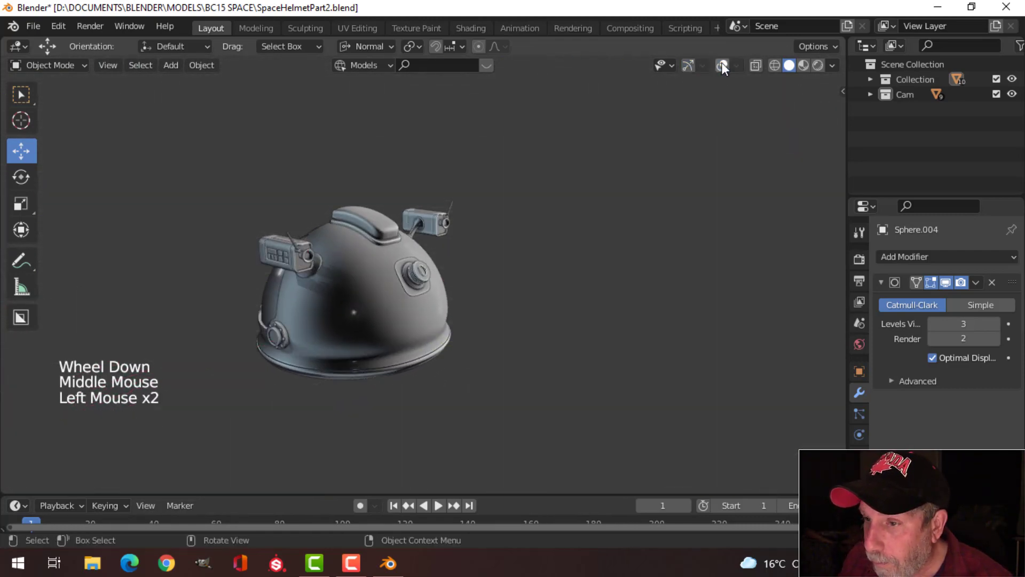
scroll(514, 236, "up", 4)
middle_click_drag(514, 237, 589, 289, "shift")
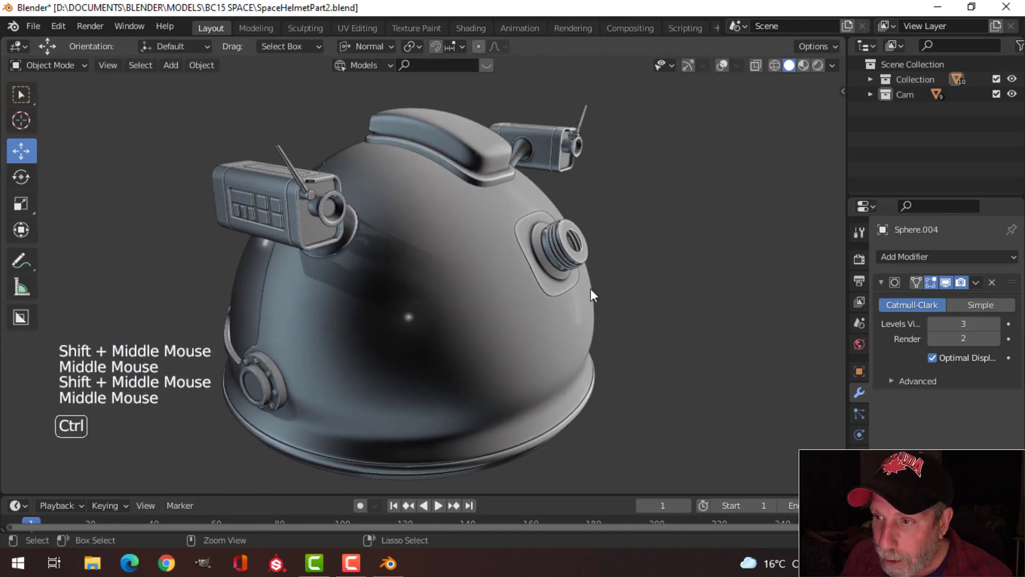
key("ctrl+s")
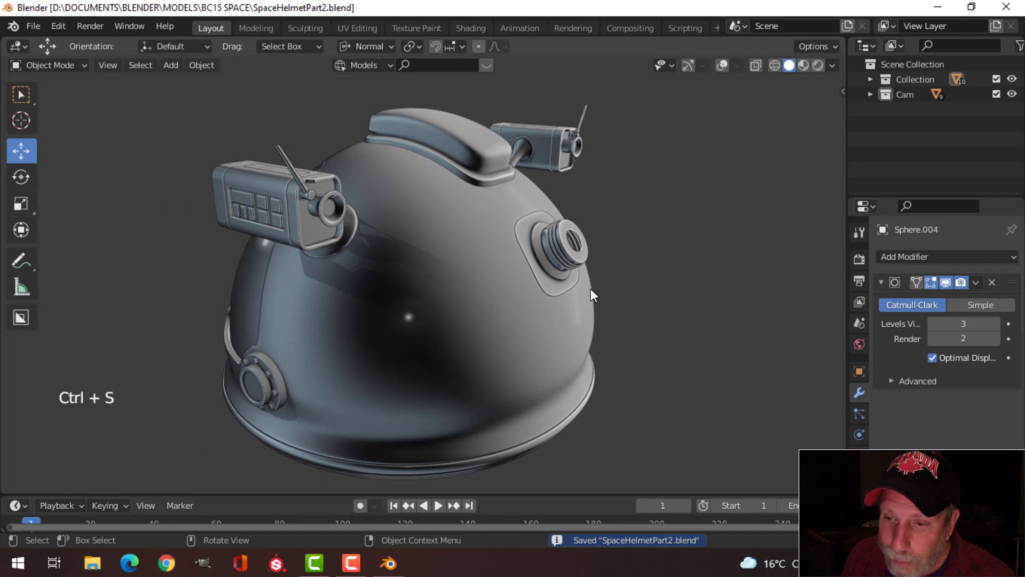